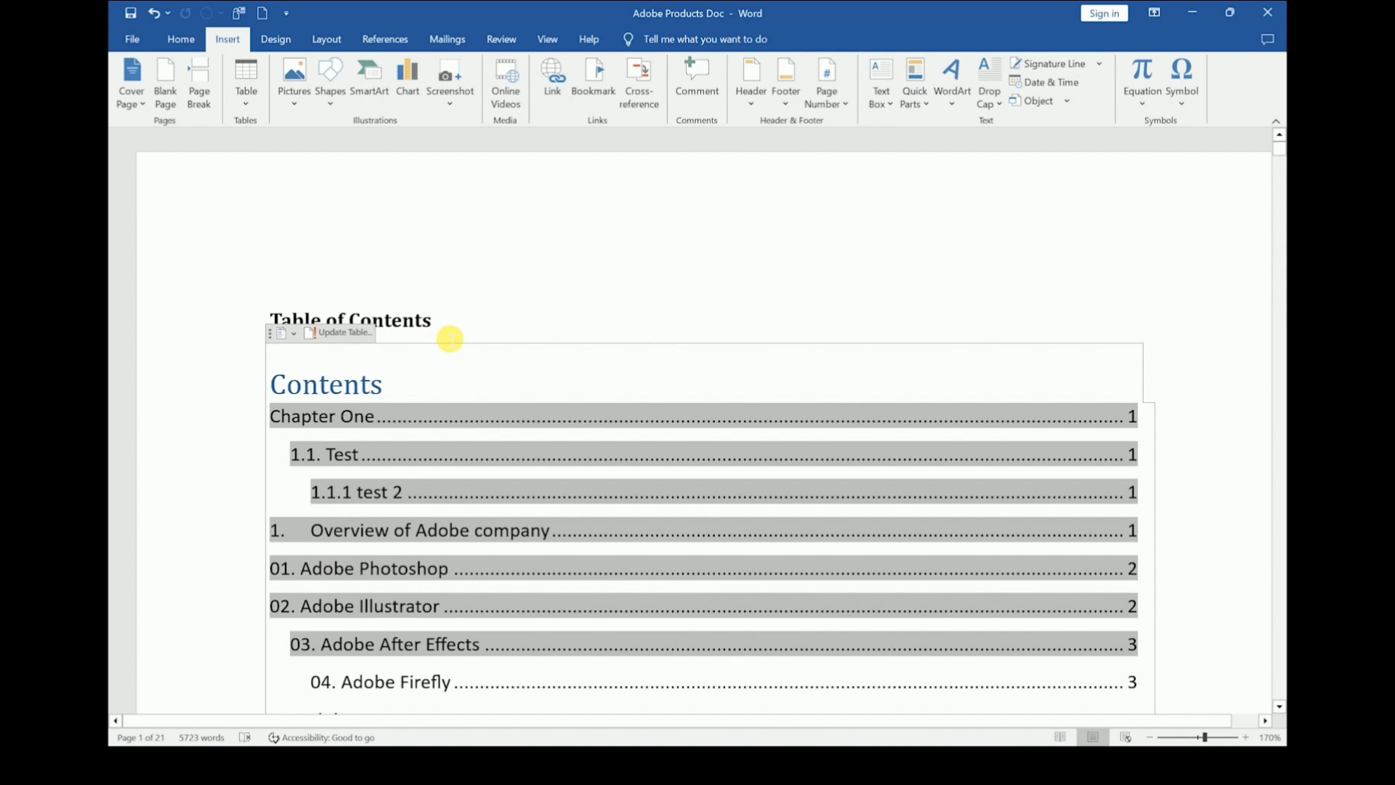
- Write a manual contents entry below the "Table of Contents" heading, reading "Adobe", a row of dashes and page number 1
{"action": "left_click", "coordinate": [452, 337]}
{"action": "key", "text": "Return"}
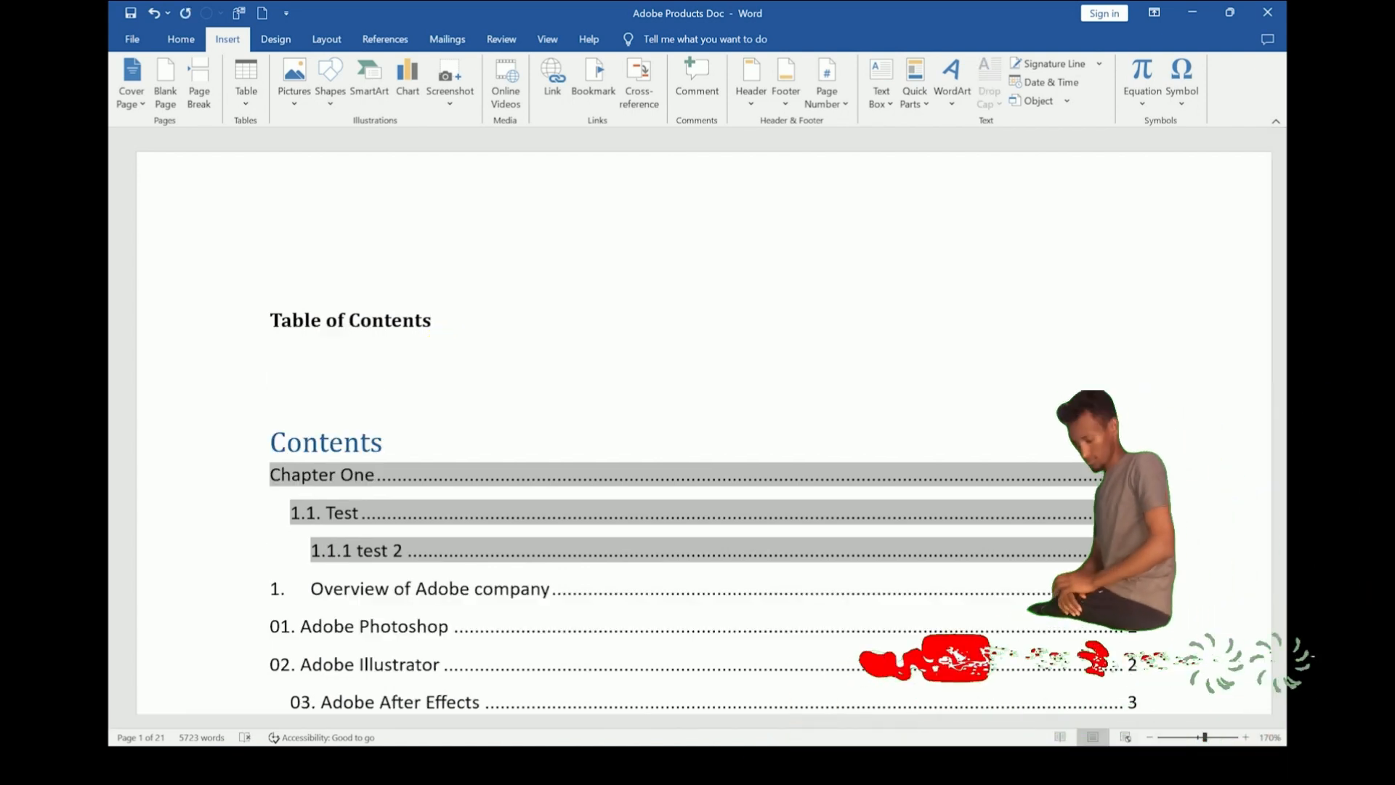
{"action": "type", "text": "fghfgfh"}
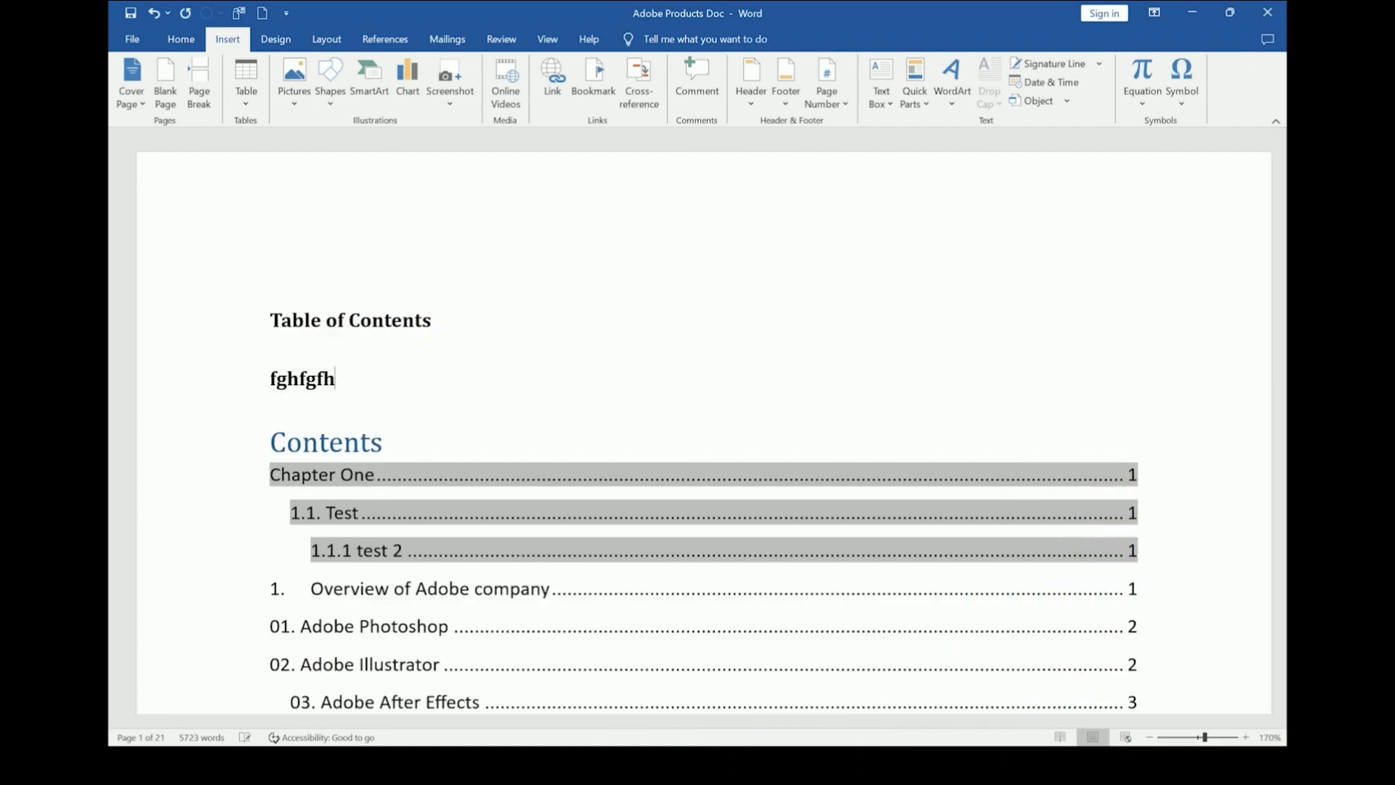
{"action": "key", "text": "BackSpace"}
{"action": "key", "text": "BackSpace"}
{"action": "key", "text": "BackSpace"}
{"action": "type", "text": "Adobe "}
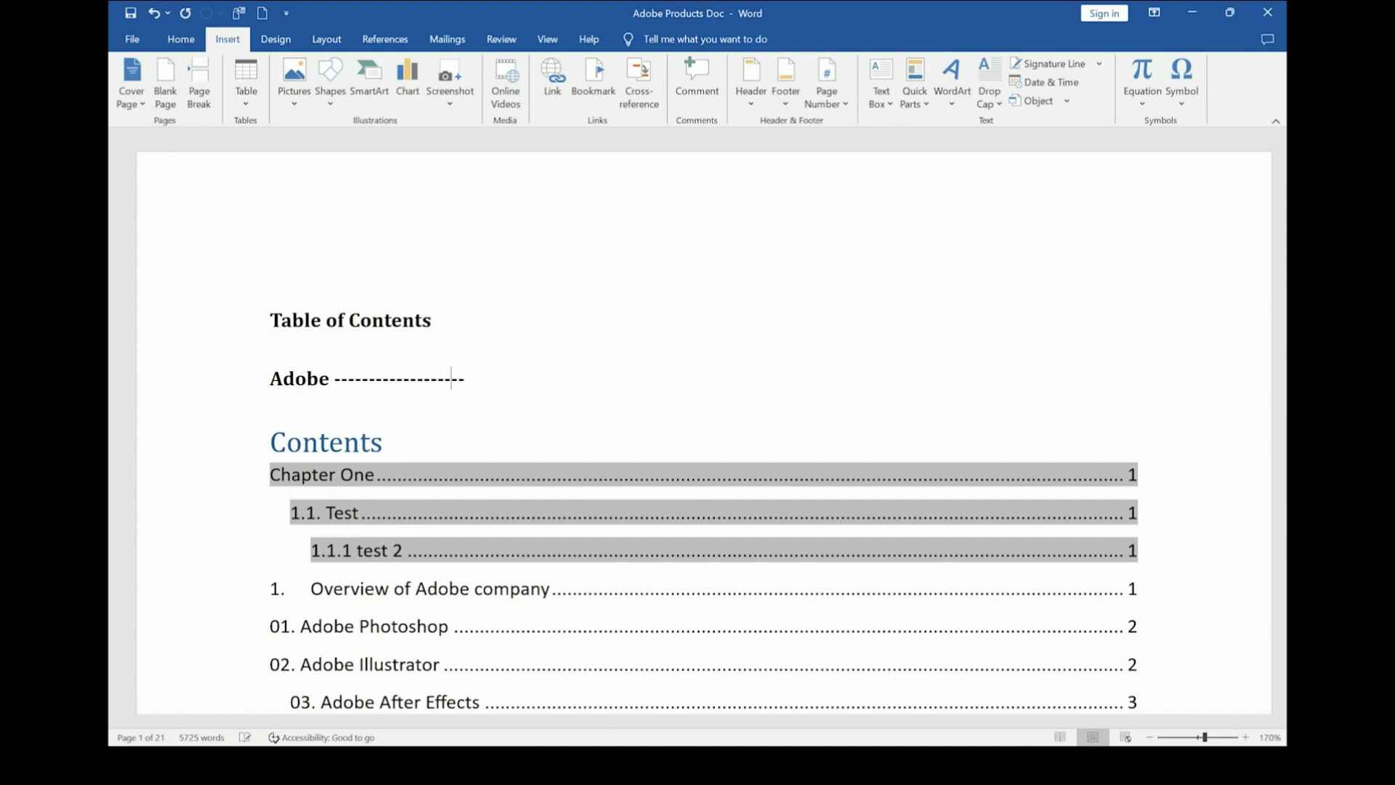
{"action": "type", "text": "--------------------------------1"}
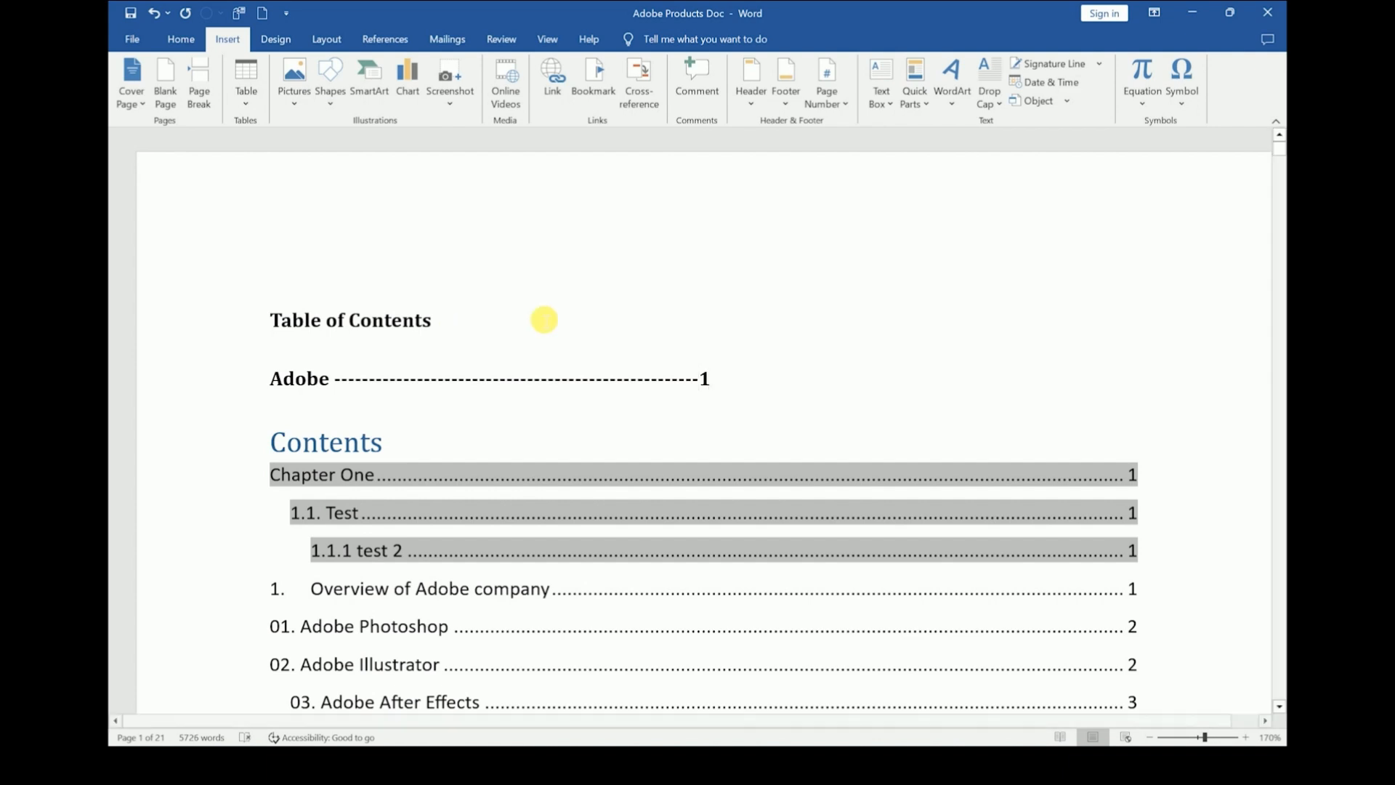
- Delete the manual "Adobe" entry line below the "Table of Contents" heading
{"action": "left_click_drag", "start_coordinate": [436, 302], "coordinate": [225, 320]}
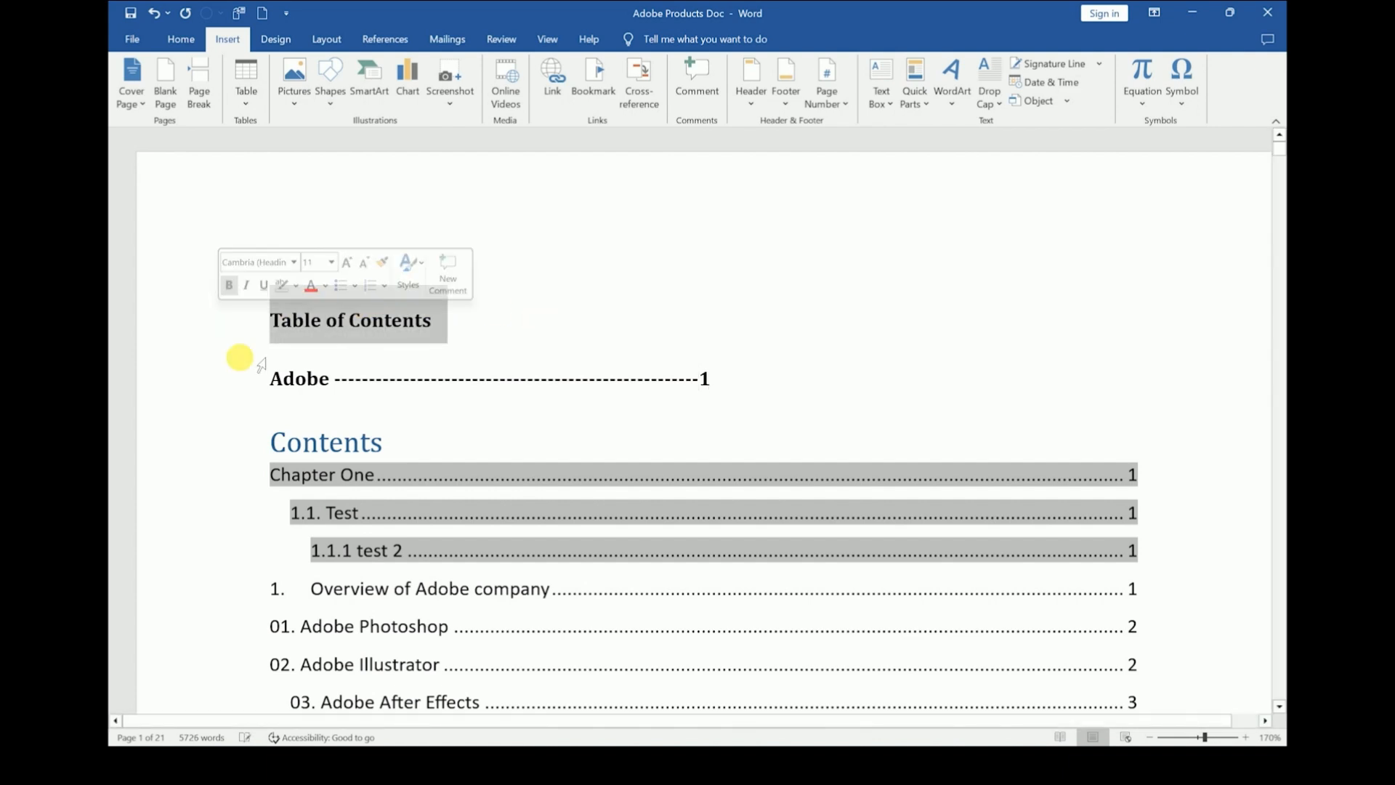
{"action": "left_click", "coordinate": [273, 380]}
{"action": "left_click_drag", "start_coordinate": [278, 384], "coordinate": [723, 392]}
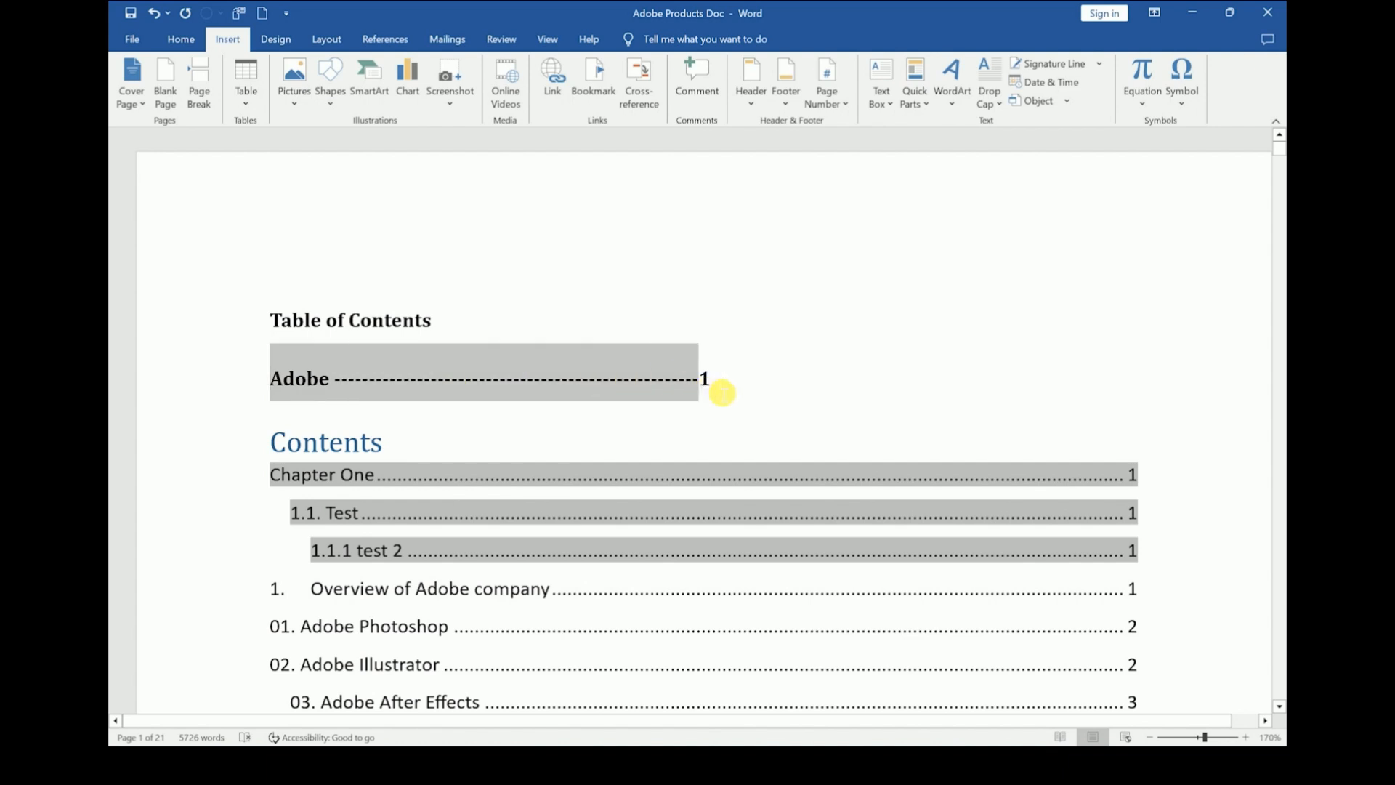
{"action": "key", "text": "Delete"}
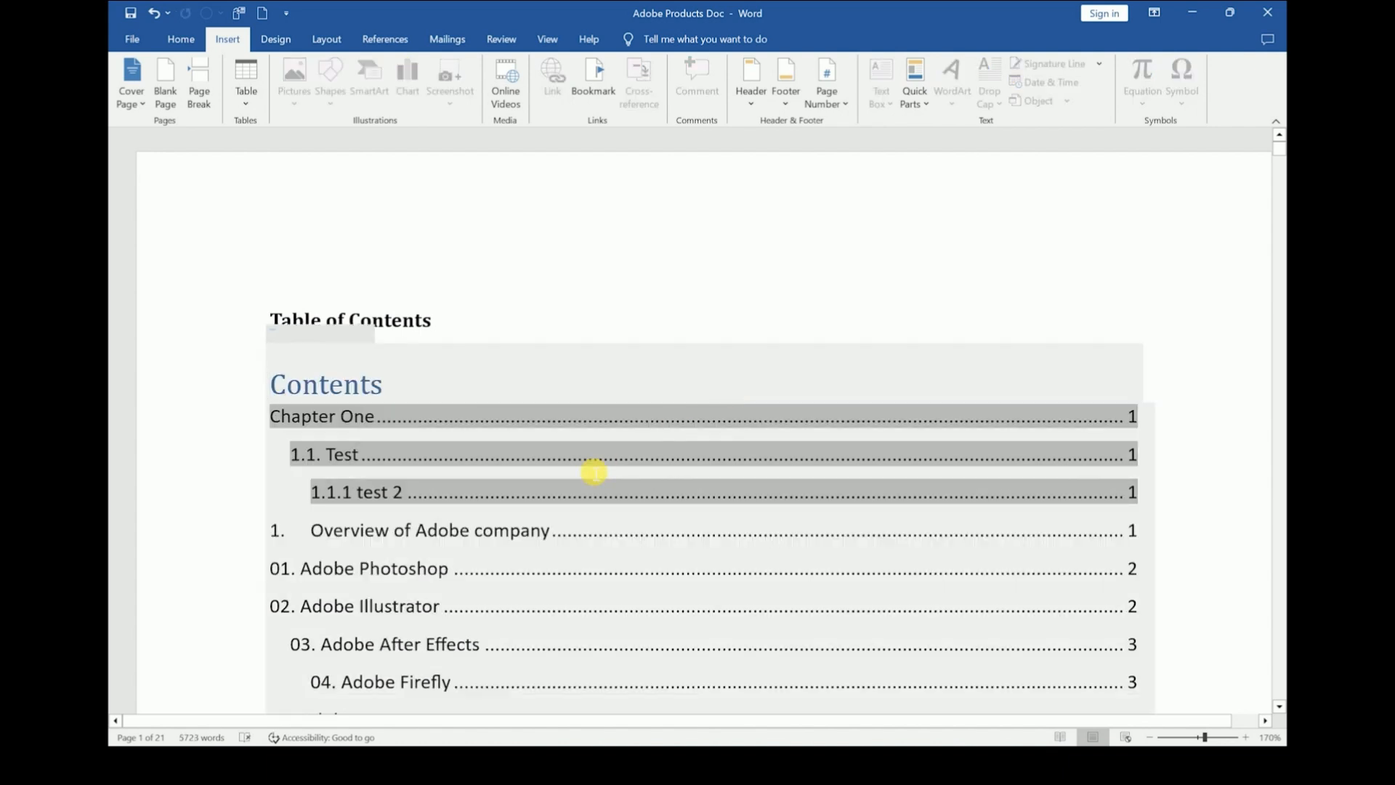
- Examine the automatic table of contents and compare its entries with the chapter headings that follow it
{"action": "scroll", "coordinate": [595, 472], "scroll_direction": "down", "scroll_amount": 5}
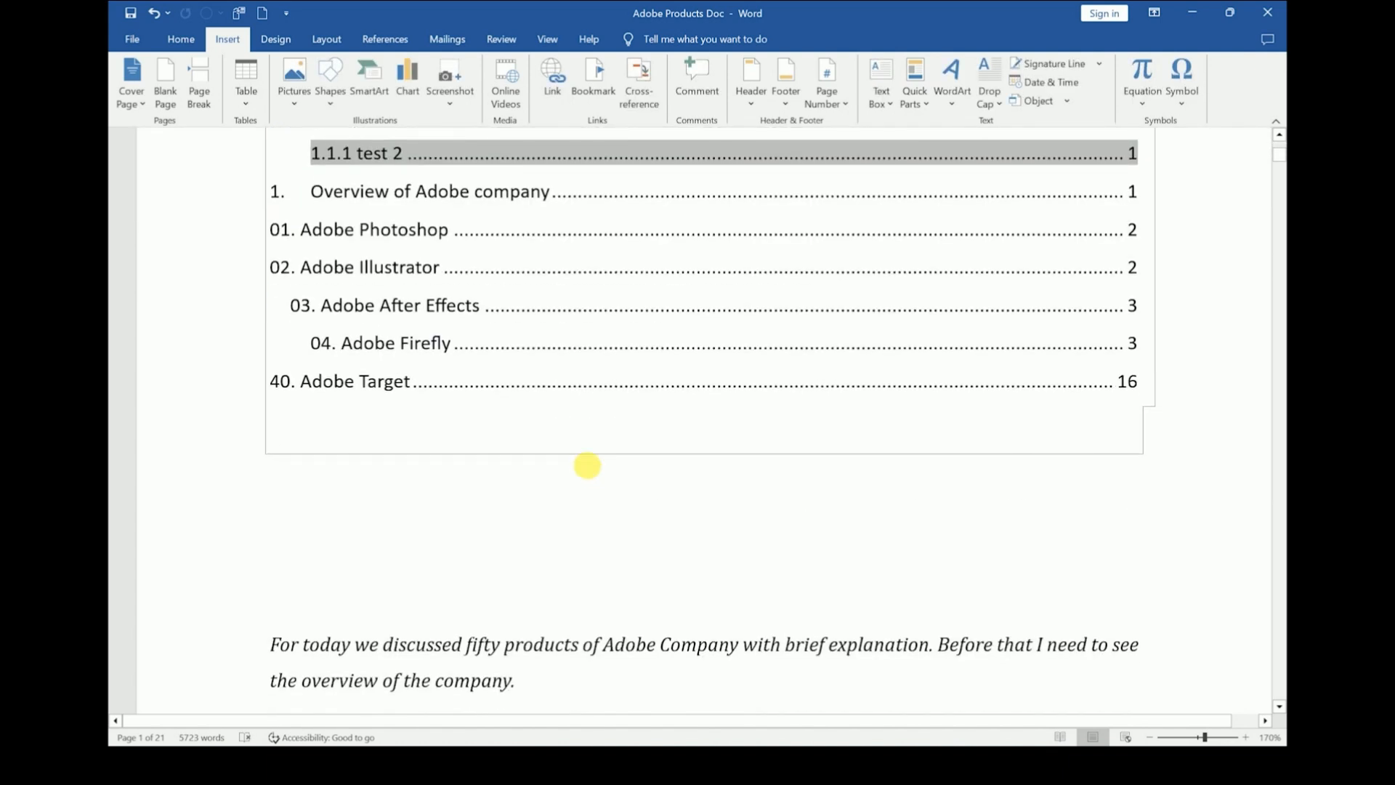
{"action": "scroll", "coordinate": [593, 472], "scroll_direction": "down", "scroll_amount": 4}
{"action": "scroll", "coordinate": [594, 472], "scroll_direction": "up", "scroll_amount": 7}
{"action": "scroll", "coordinate": [593, 472], "scroll_direction": "down", "scroll_amount": 12}
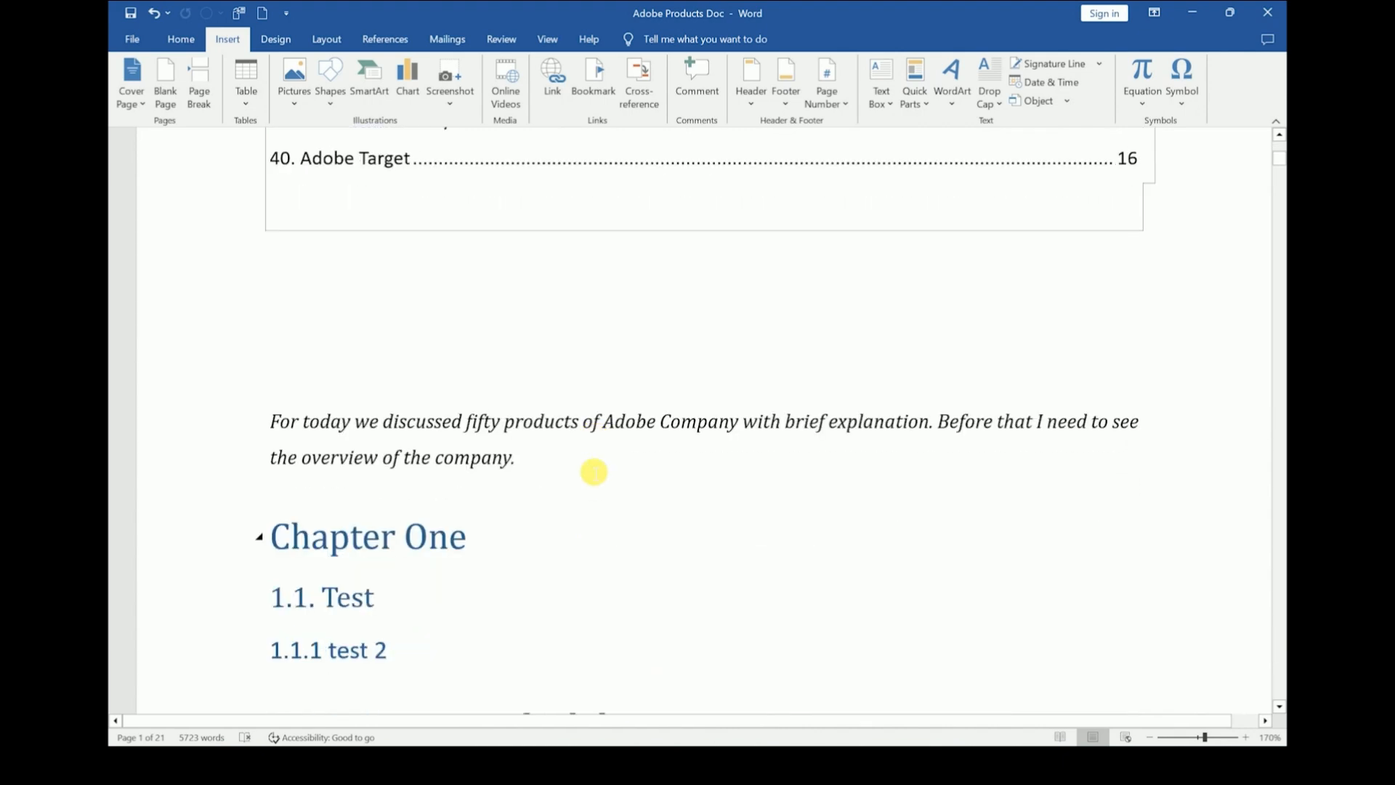
{"action": "scroll", "coordinate": [589, 465], "scroll_direction": "up", "scroll_amount": 8}
{"action": "scroll", "coordinate": [590, 465], "scroll_direction": "up", "scroll_amount": 6}
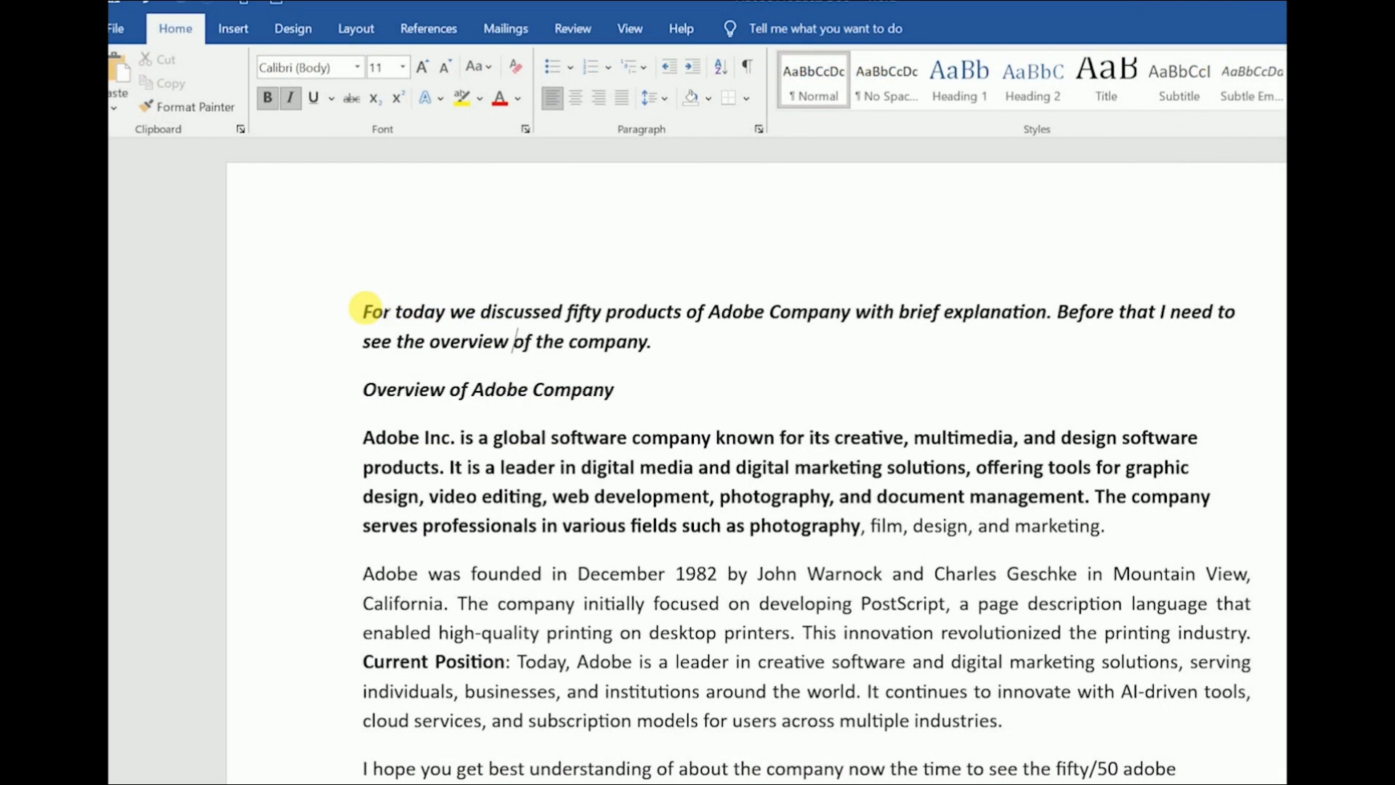
- Select the entire document text and set its font to Times New Roman
{"action": "left_click_drag", "start_coordinate": [364, 311], "coordinate": [1233, 585]}
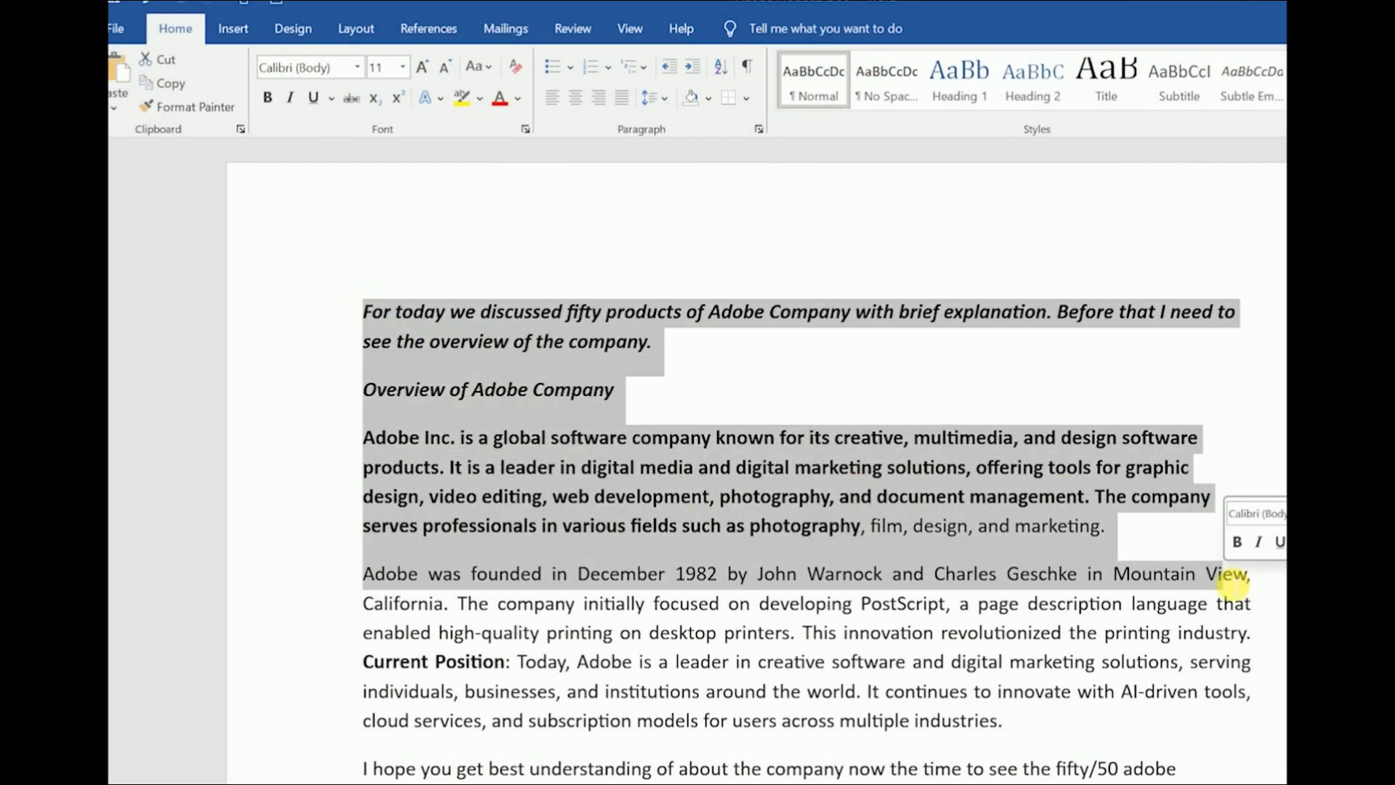
{"action": "left_click", "coordinate": [1078, 573]}
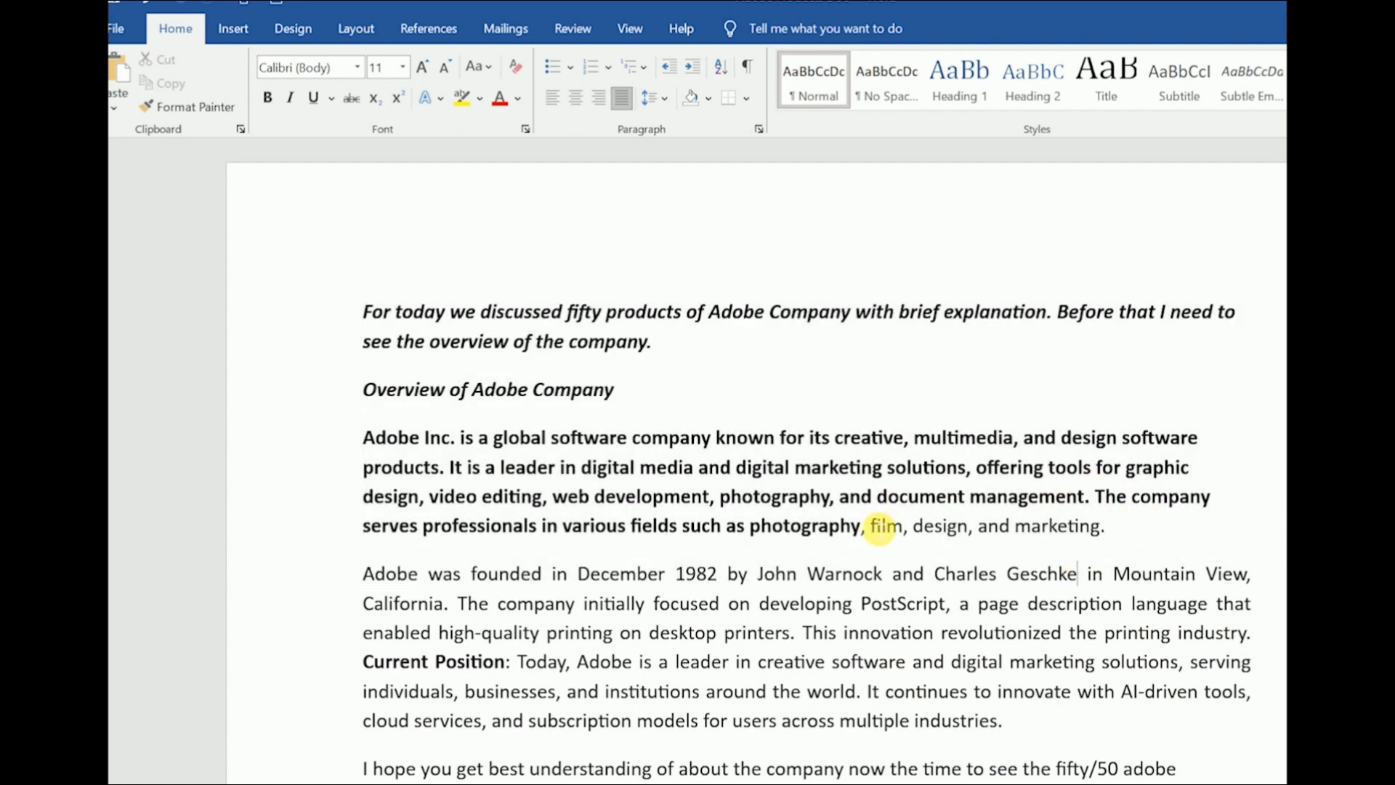
{"action": "left_click_drag", "start_coordinate": [883, 525], "coordinate": [363, 311]}
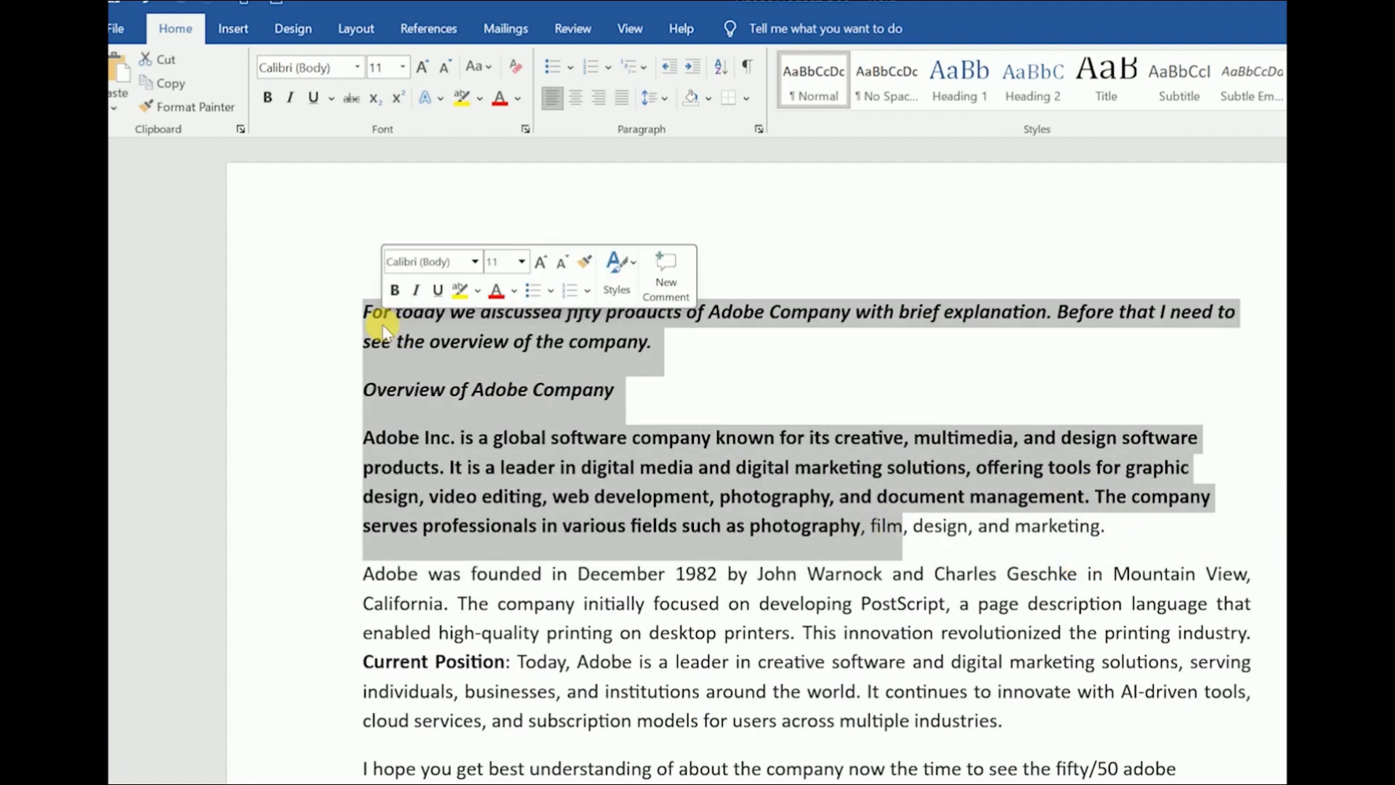
{"action": "left_click", "coordinate": [442, 433]}
{"action": "key", "text": "ctrl+a"}
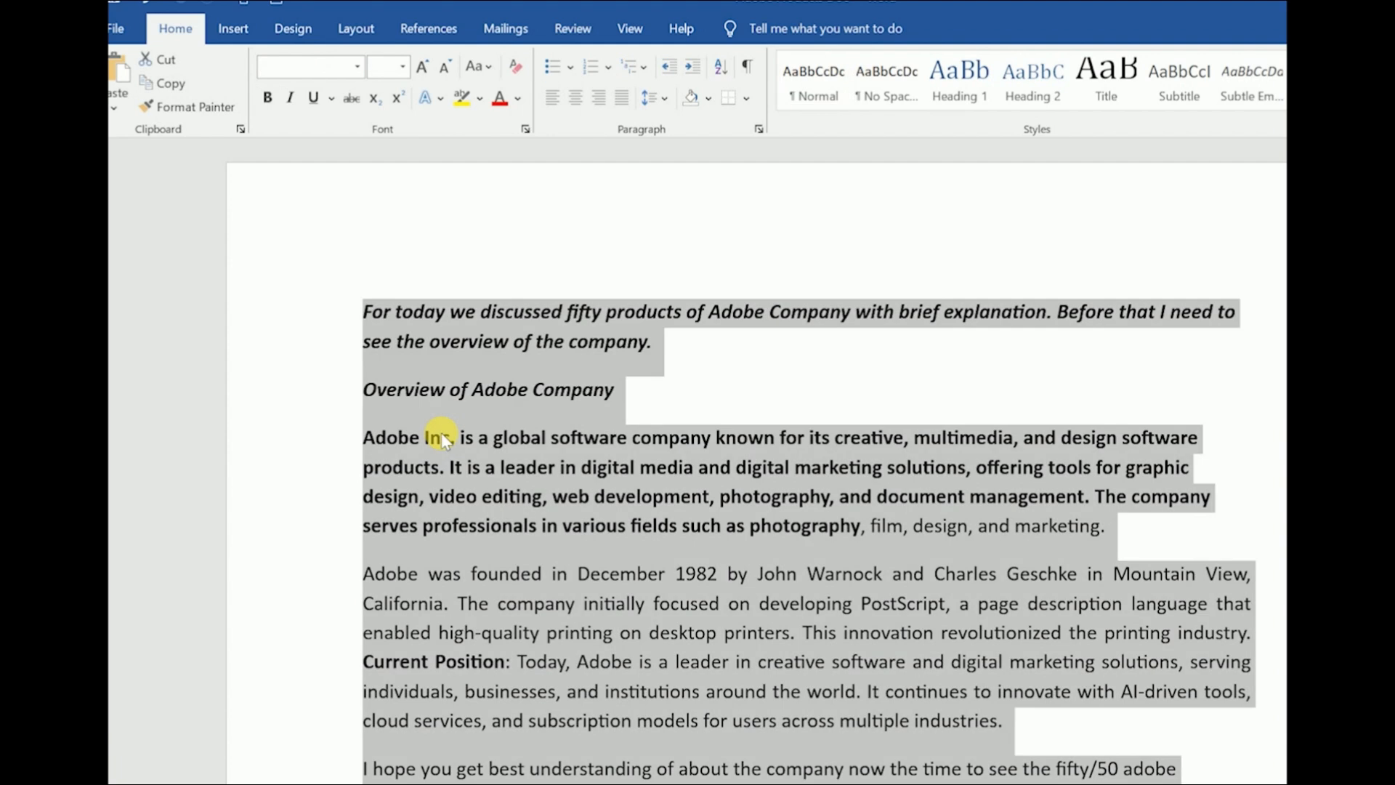
{"action": "left_click", "coordinate": [274, 68]}
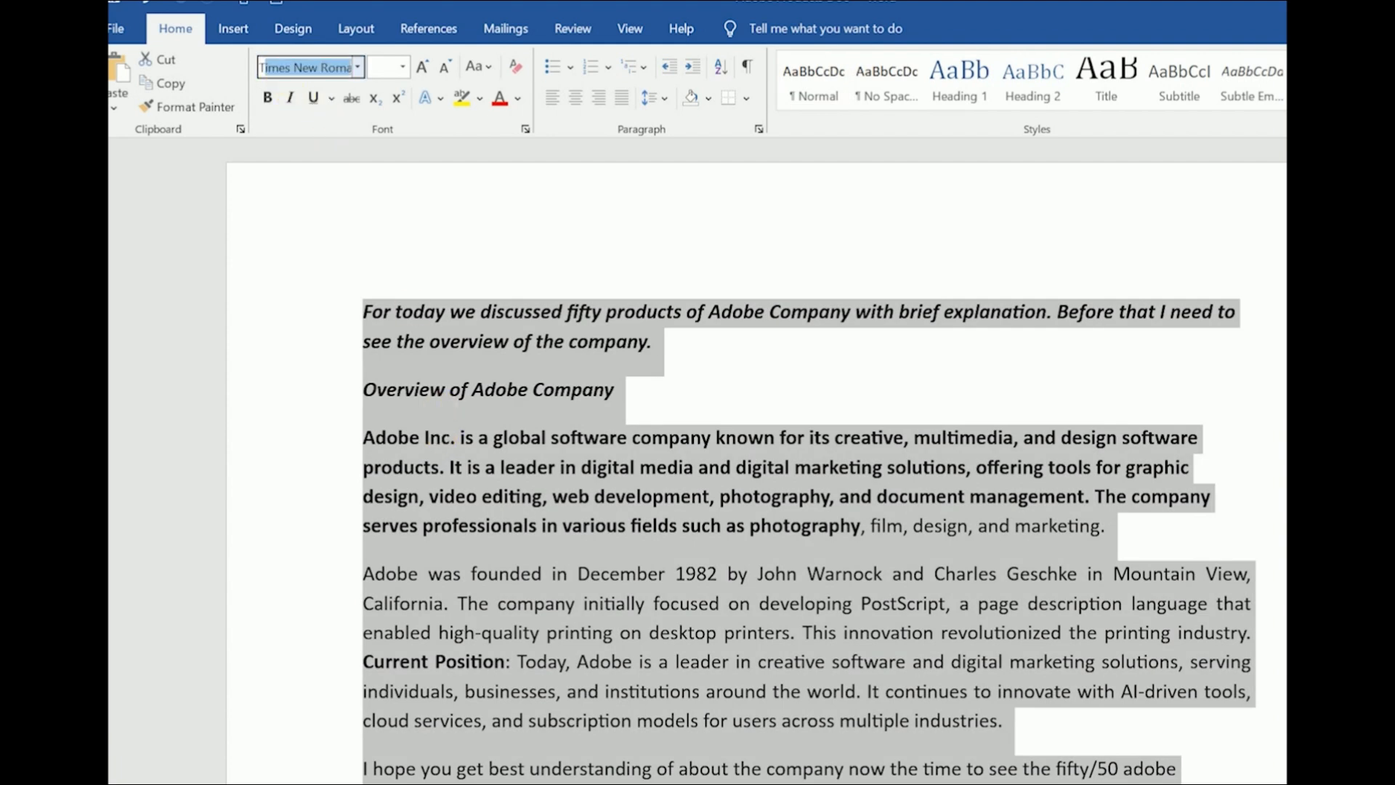
{"action": "key", "text": "Return"}
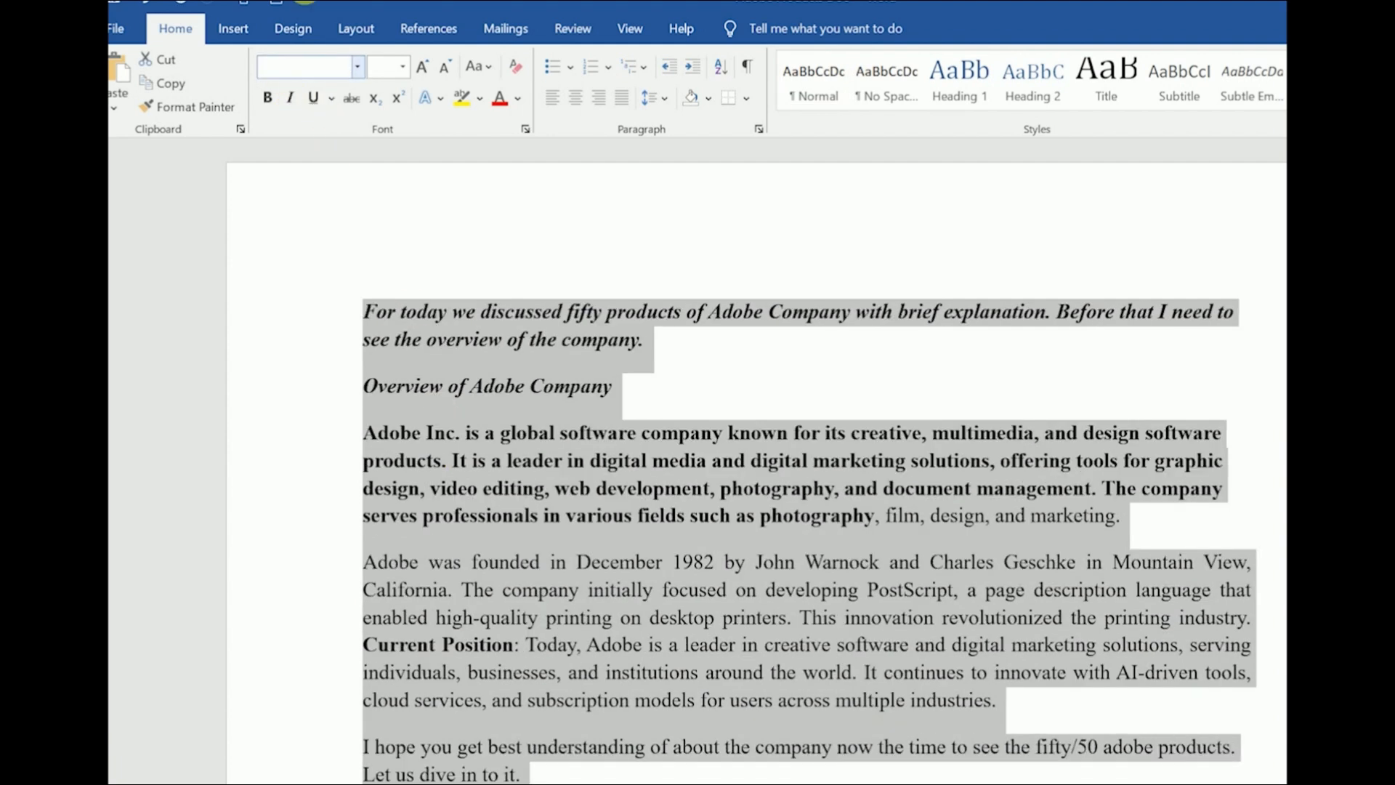
- Set the entire document's font to Cambria (Headings) and remove the bold formatting from the text
{"action": "left_click", "coordinate": [354, 72]}
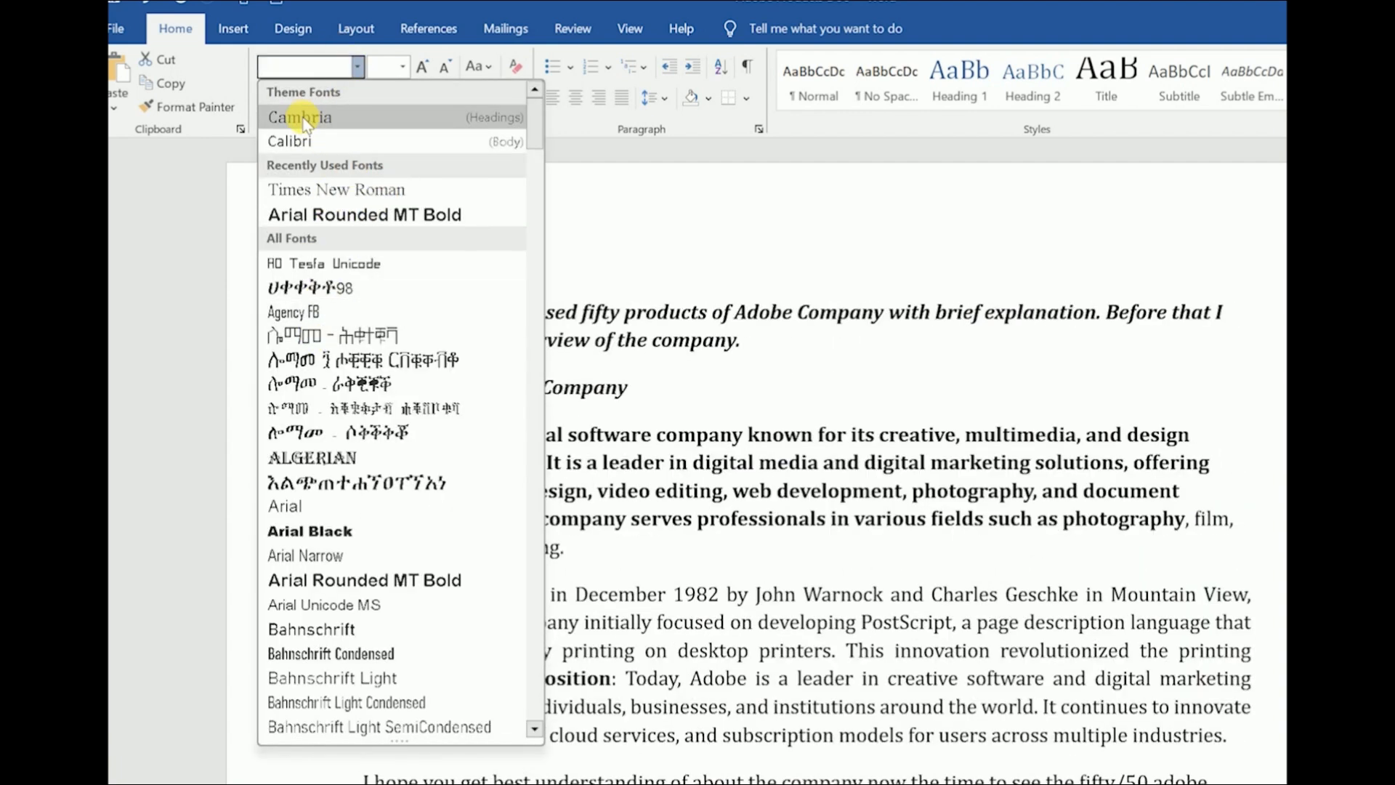
{"action": "left_click", "coordinate": [309, 118]}
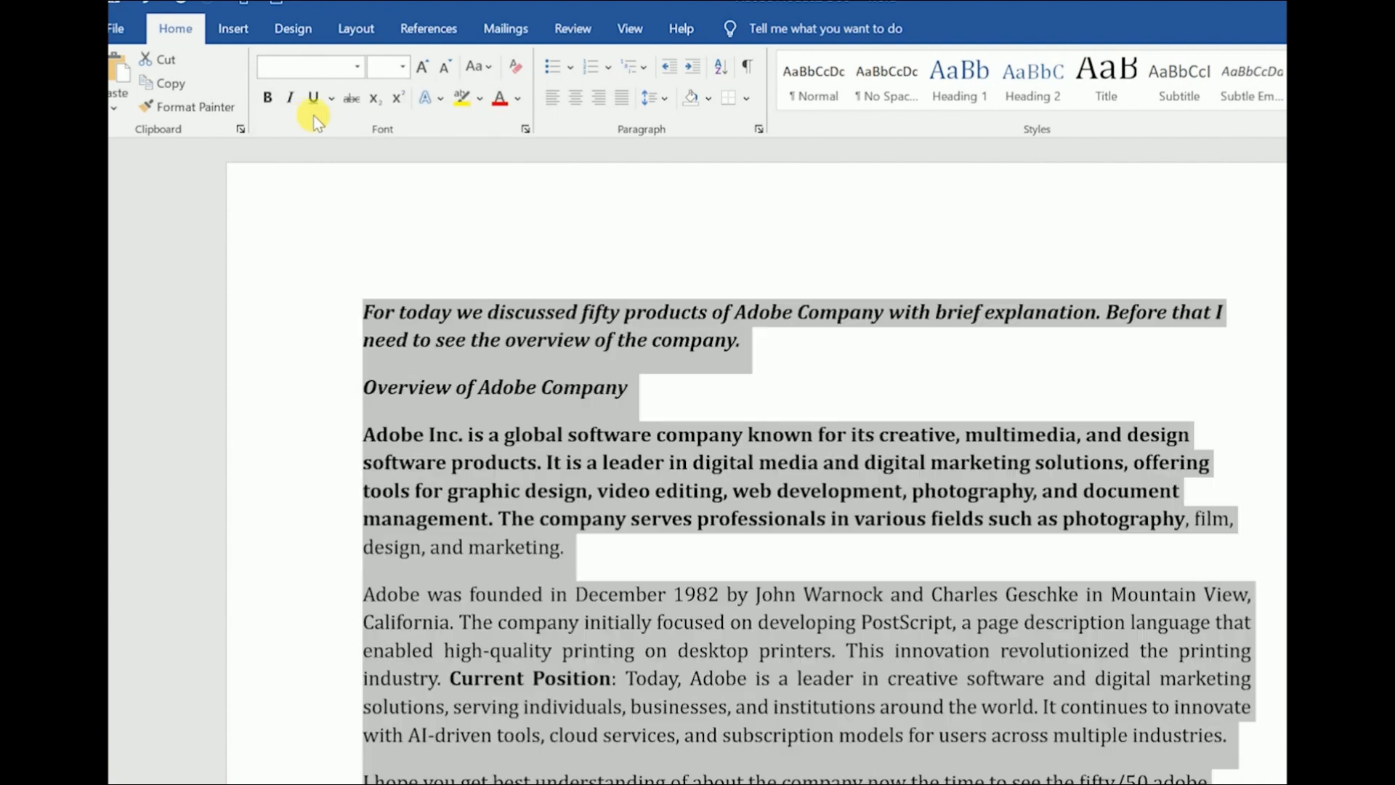
{"action": "left_click", "coordinate": [267, 99]}
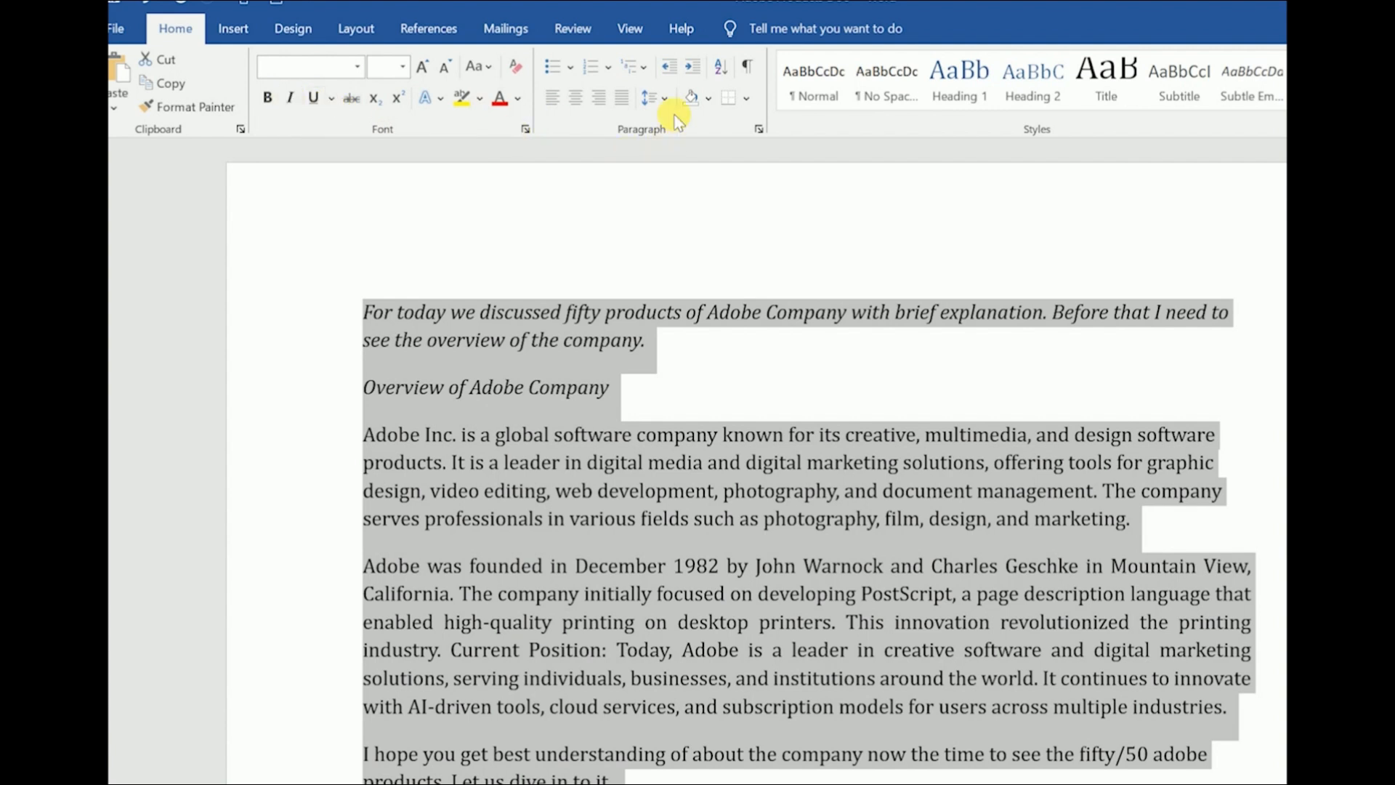
- Justify all paragraphs of the document
{"action": "left_click", "coordinate": [621, 102]}
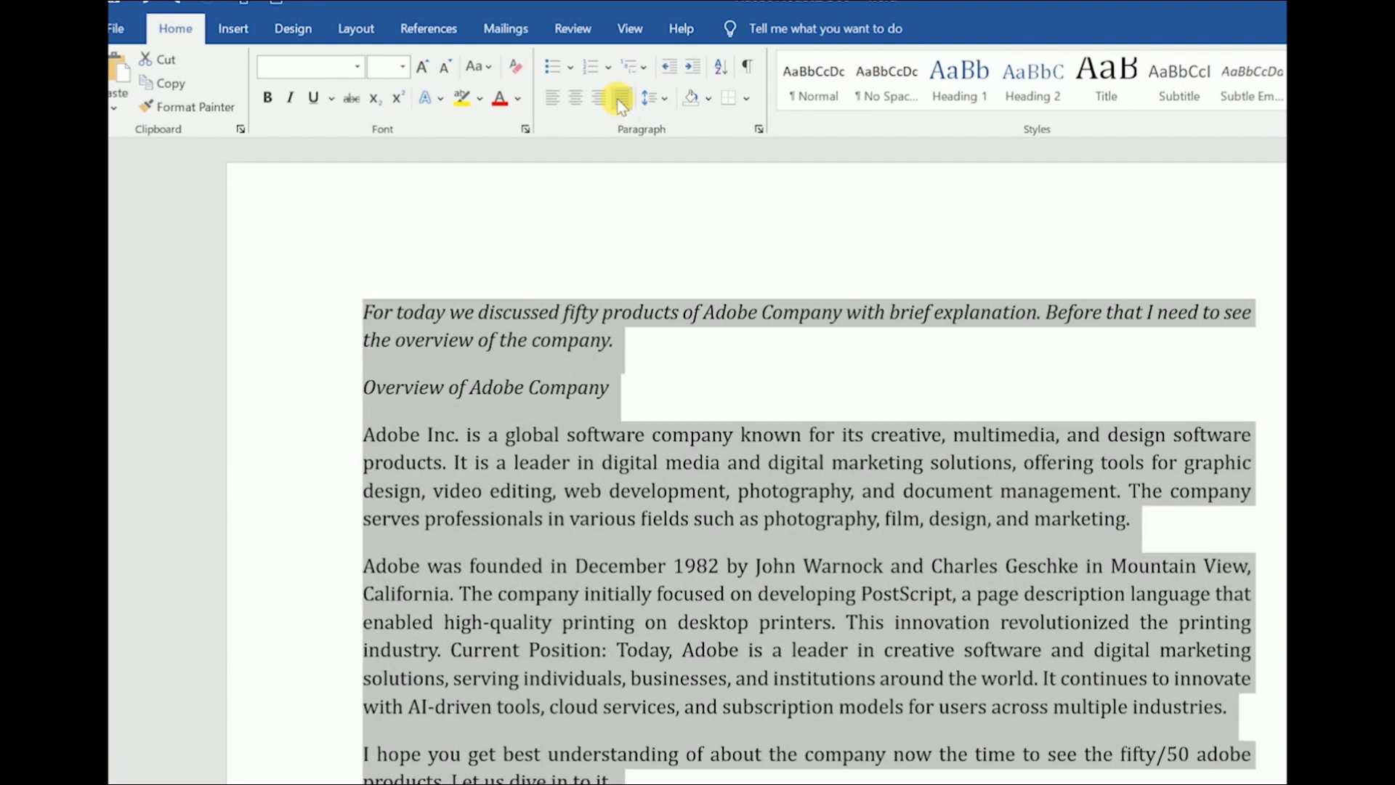
{"action": "left_click", "coordinate": [621, 101]}
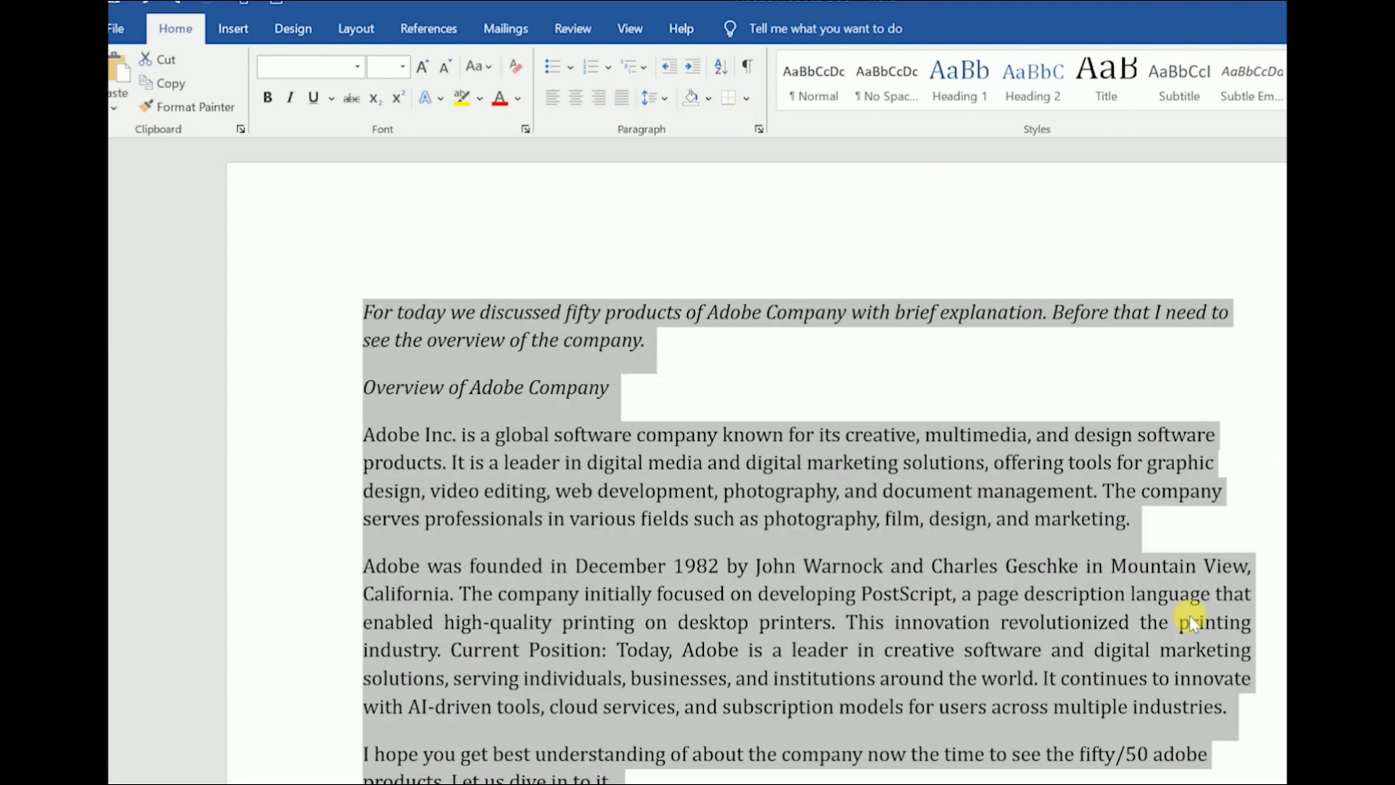
{"action": "scroll", "coordinate": [1190, 618], "scroll_direction": "down", "scroll_amount": 7}
{"action": "scroll", "coordinate": [1191, 619], "scroll_direction": "down", "scroll_amount": 1}
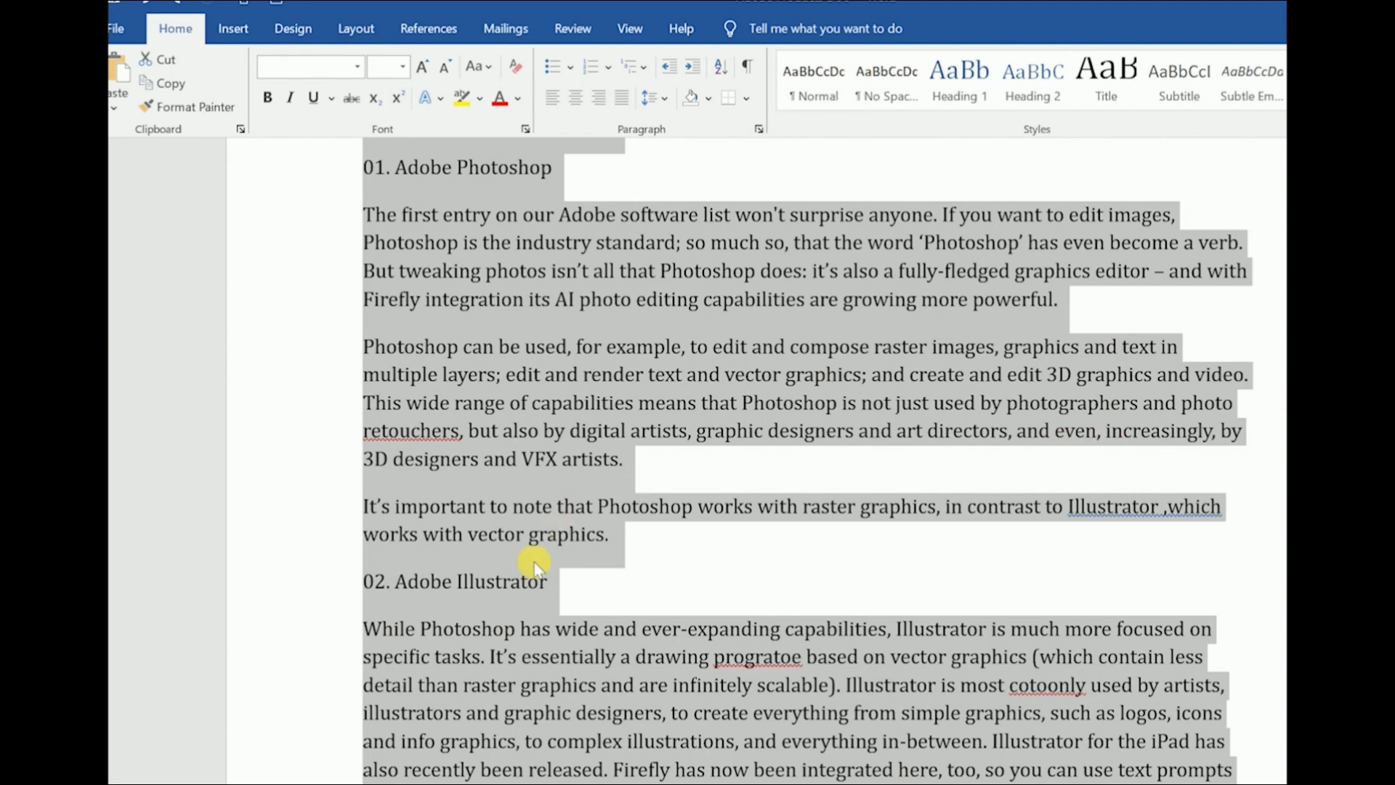
{"action": "scroll", "coordinate": [853, 426], "scroll_direction": "up", "scroll_amount": 5}
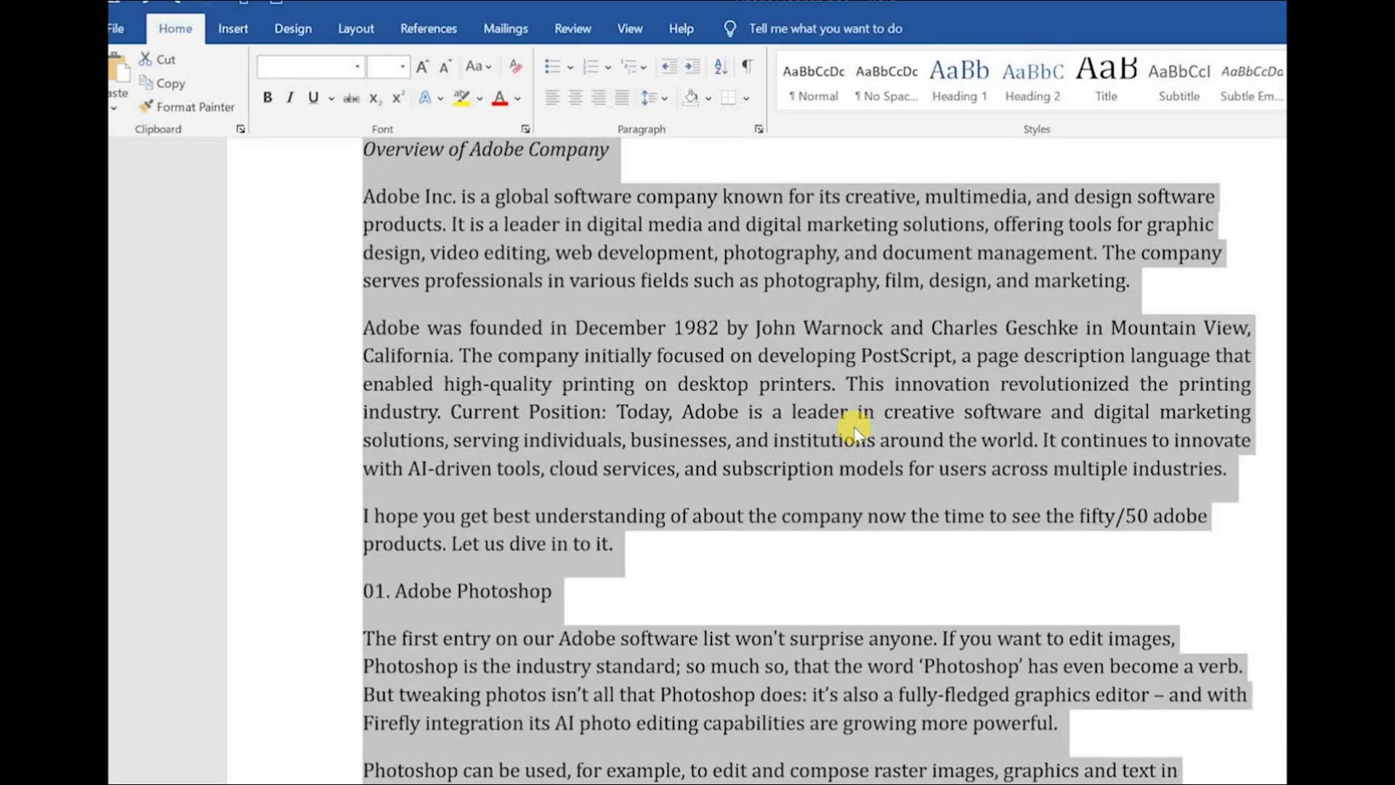
{"action": "key", "text": "ctrl+j"}
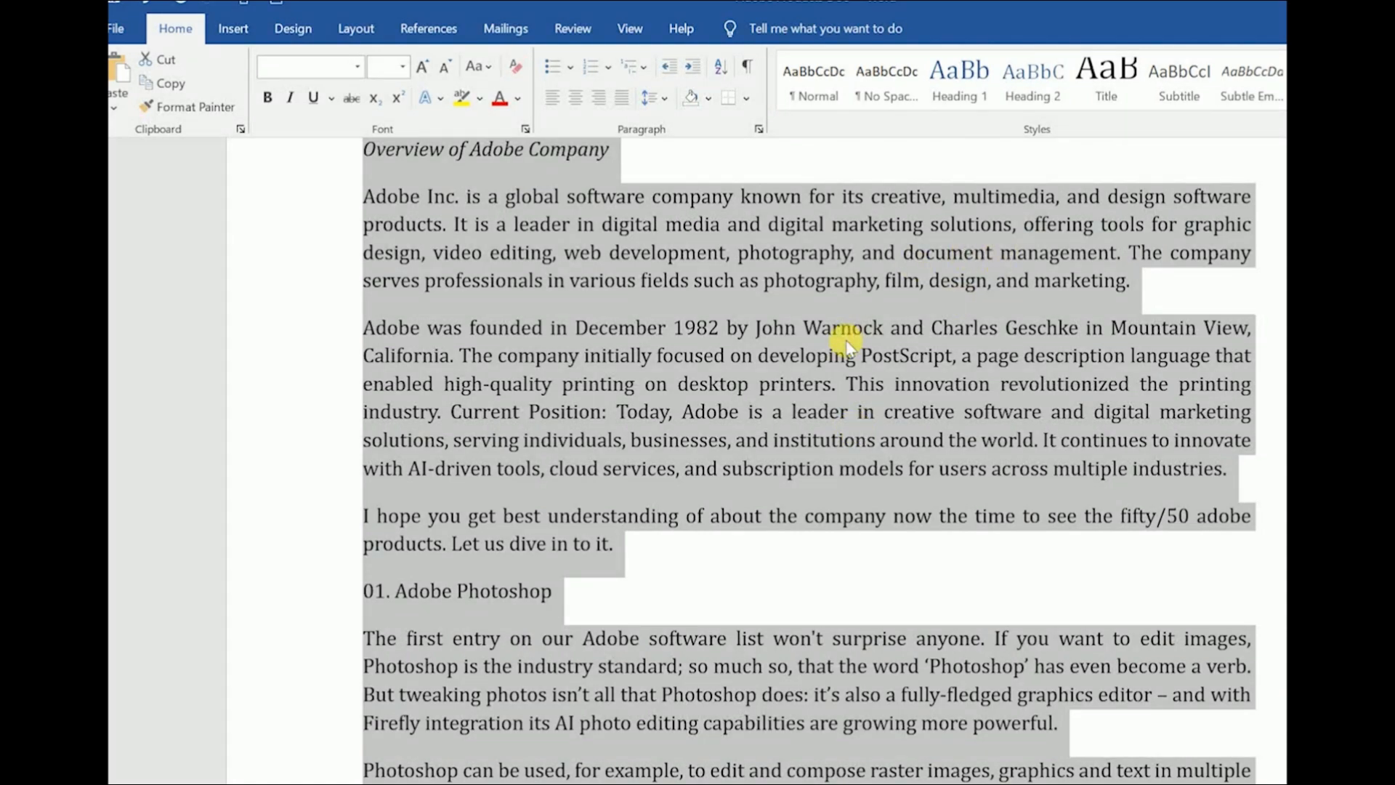
- Set the line spacing of the whole document to 1.5
{"action": "scroll", "coordinate": [846, 341], "scroll_direction": "up", "scroll_amount": 3}
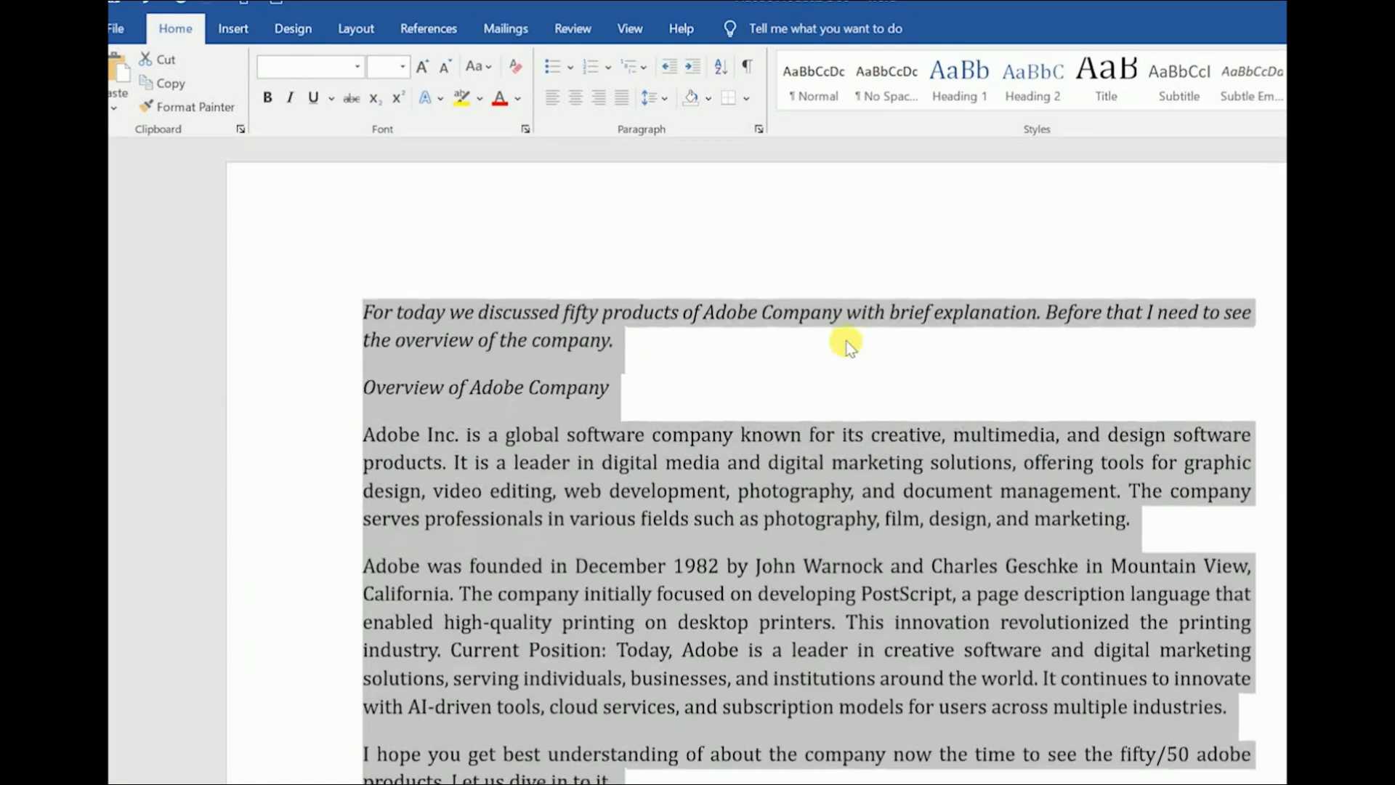
{"action": "scroll", "coordinate": [846, 342], "scroll_direction": "down", "scroll_amount": 20}
{"action": "scroll", "coordinate": [846, 341], "scroll_direction": "down", "scroll_amount": 6}
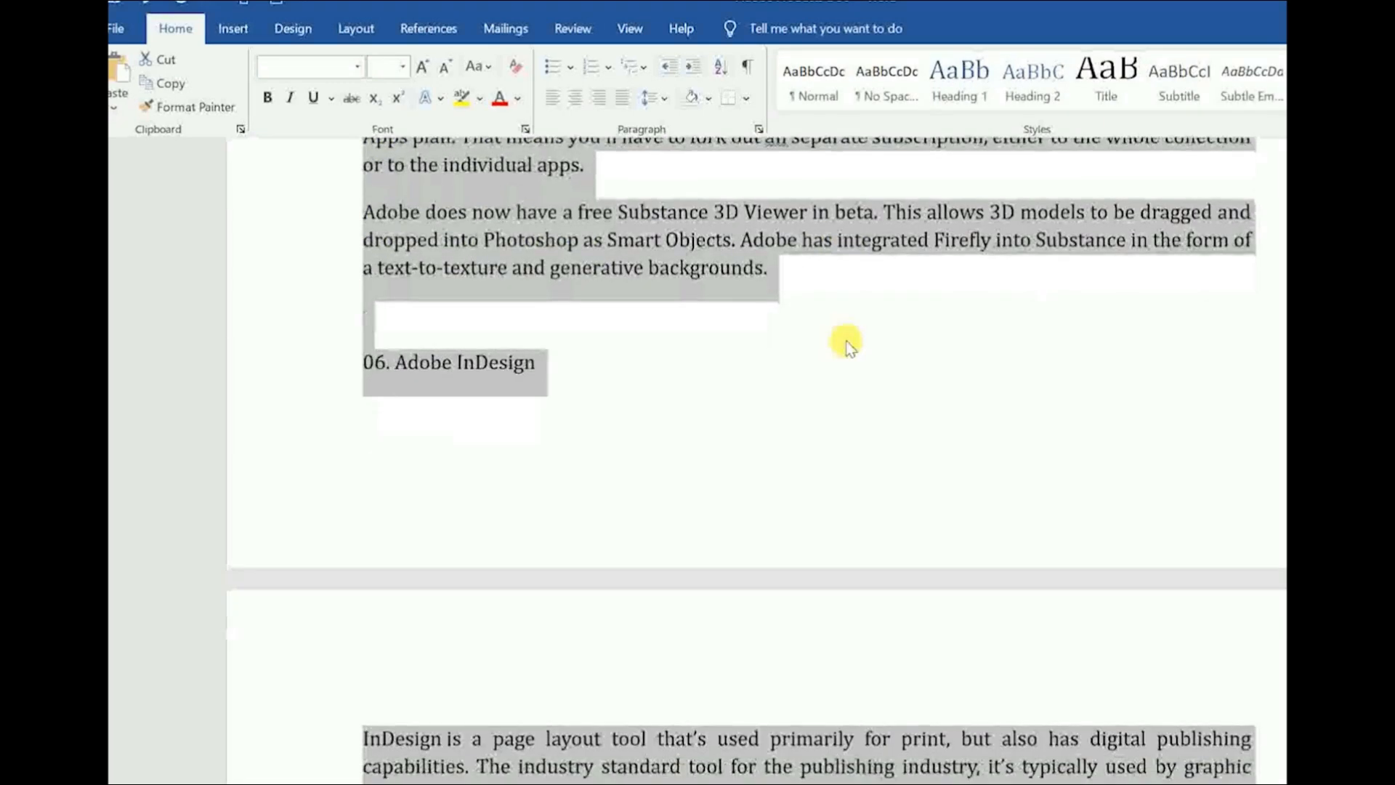
{"action": "scroll", "coordinate": [849, 346], "scroll_direction": "up", "scroll_amount": 20}
{"action": "scroll", "coordinate": [848, 345], "scroll_direction": "up", "scroll_amount": 15}
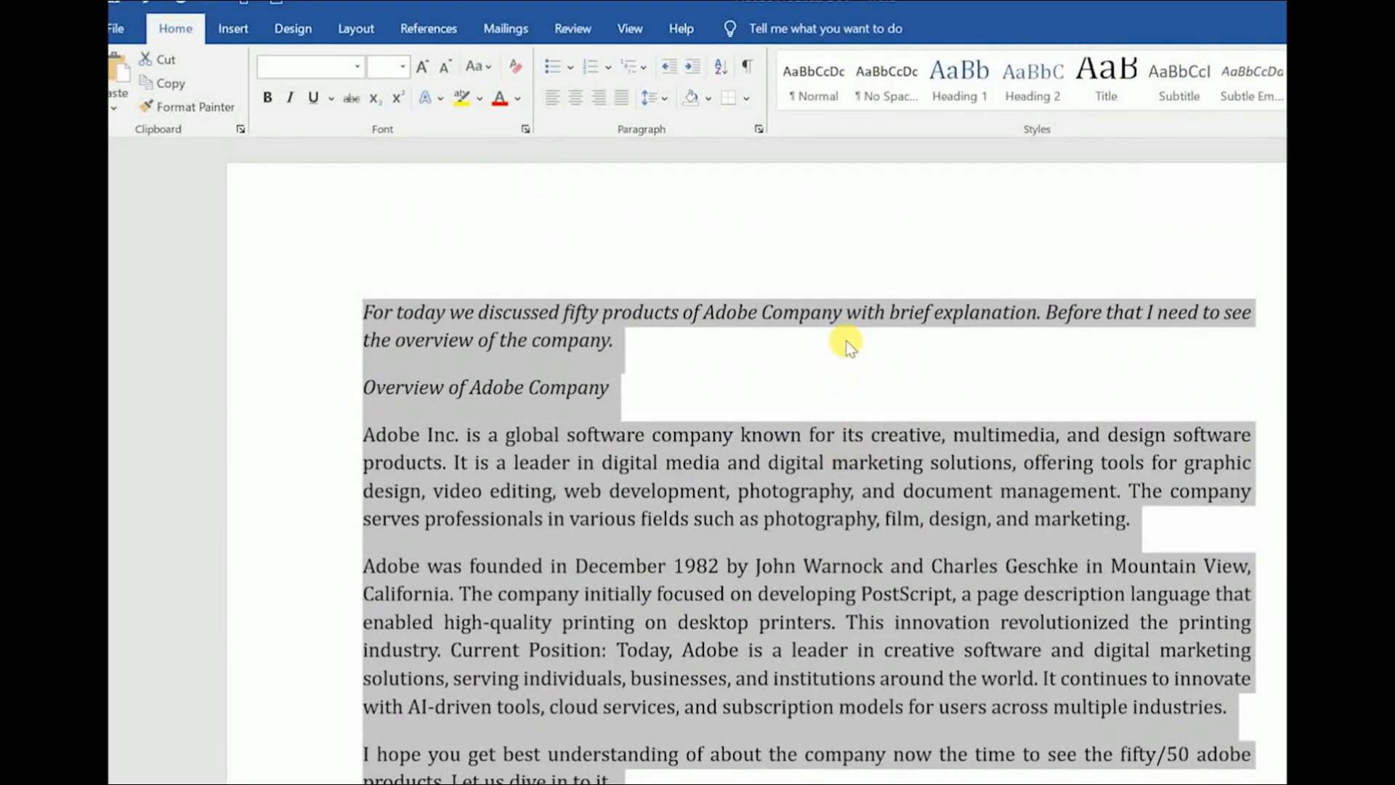
{"action": "left_click", "coordinate": [667, 99]}
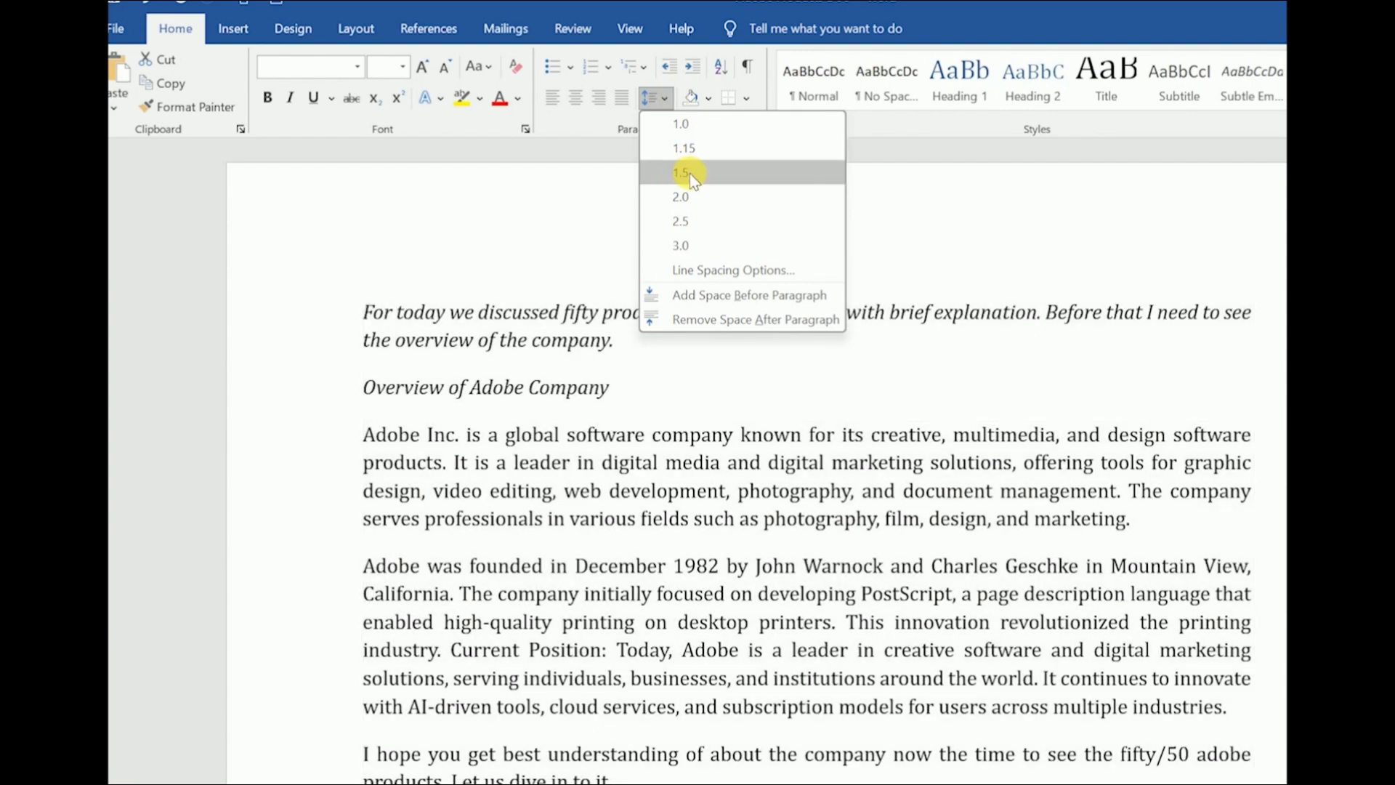
{"action": "left_click", "coordinate": [688, 173]}
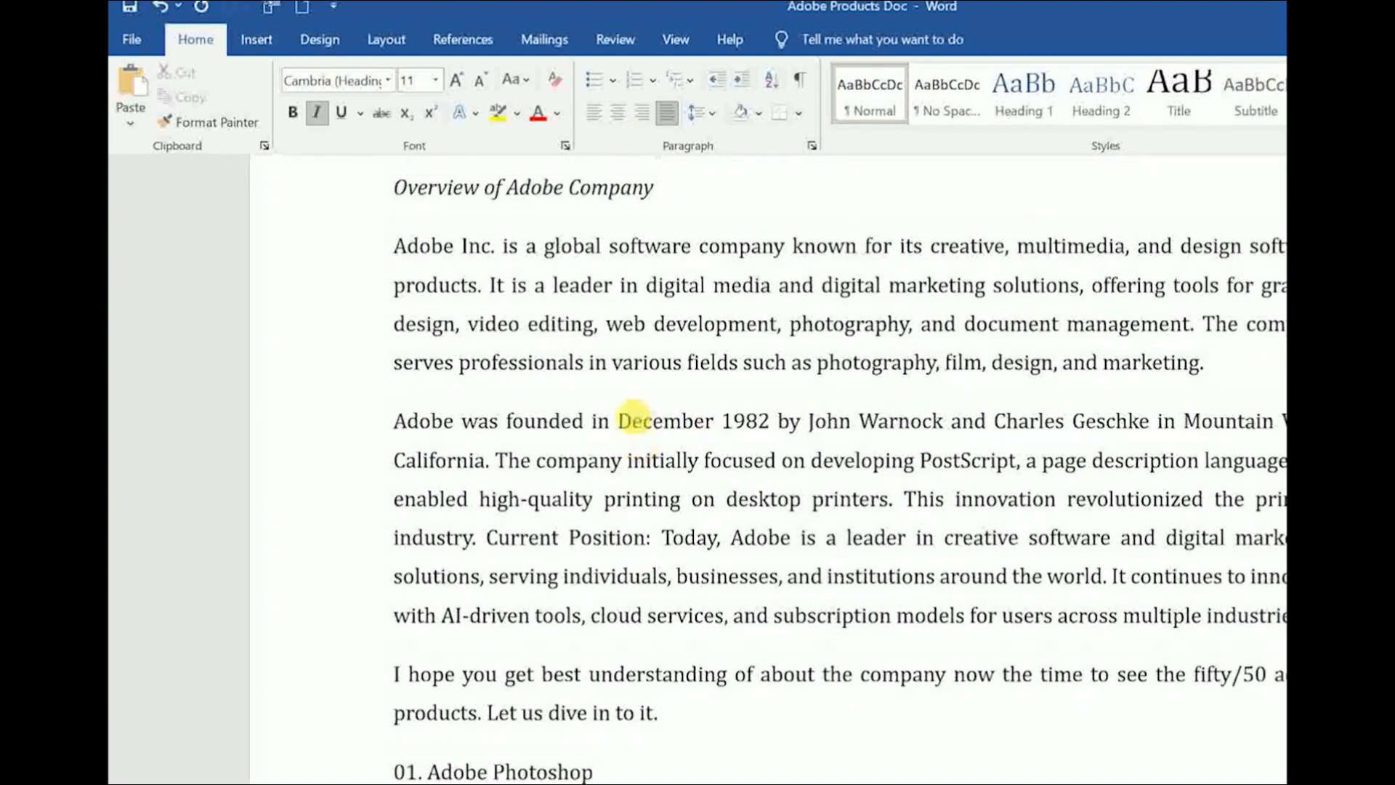
- Make the "Overview of Adobe Company" title line bold and keep it italic
{"action": "scroll", "coordinate": [688, 385], "scroll_direction": "up", "scroll_amount": 3}
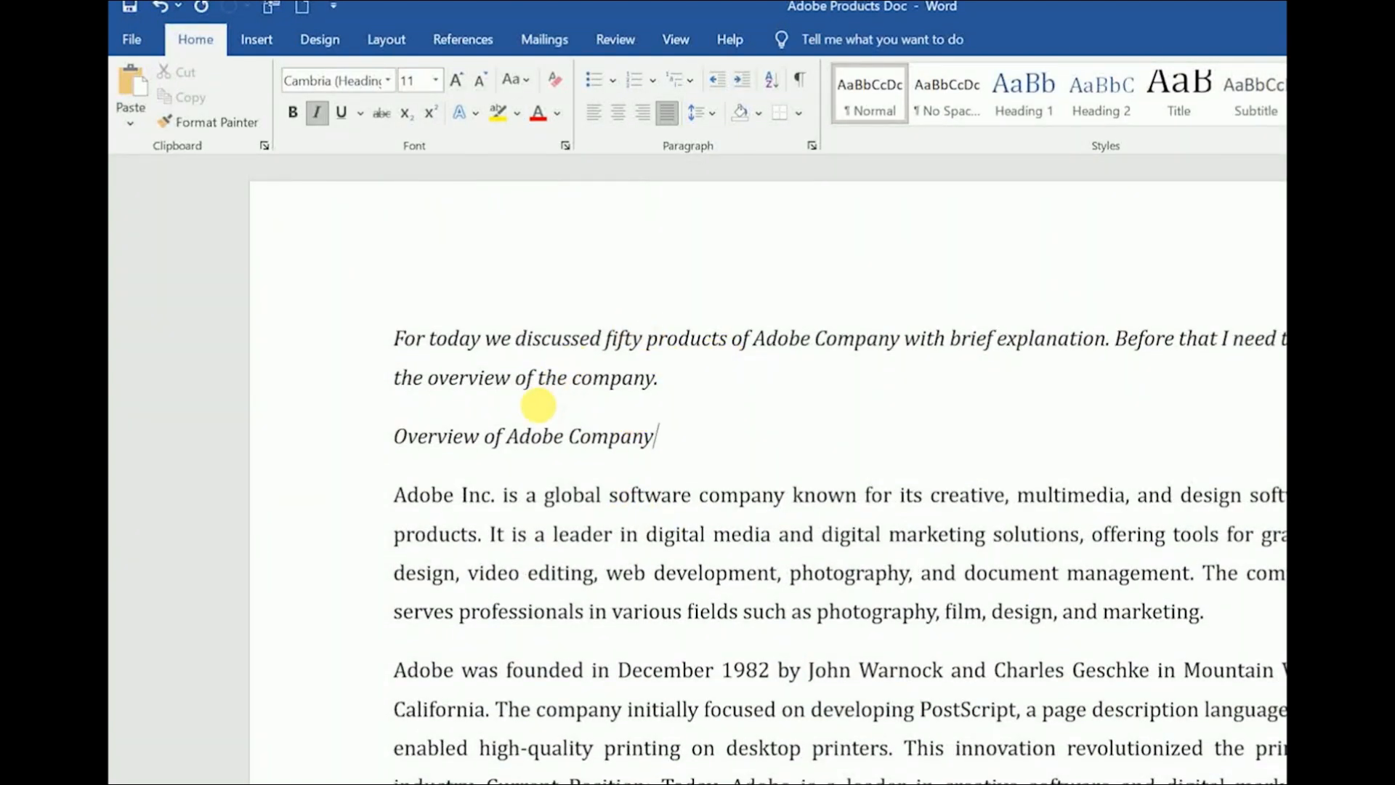
{"action": "left_click_drag", "start_coordinate": [535, 404], "coordinate": [342, 414]}
{"action": "left_click", "coordinate": [570, 443]}
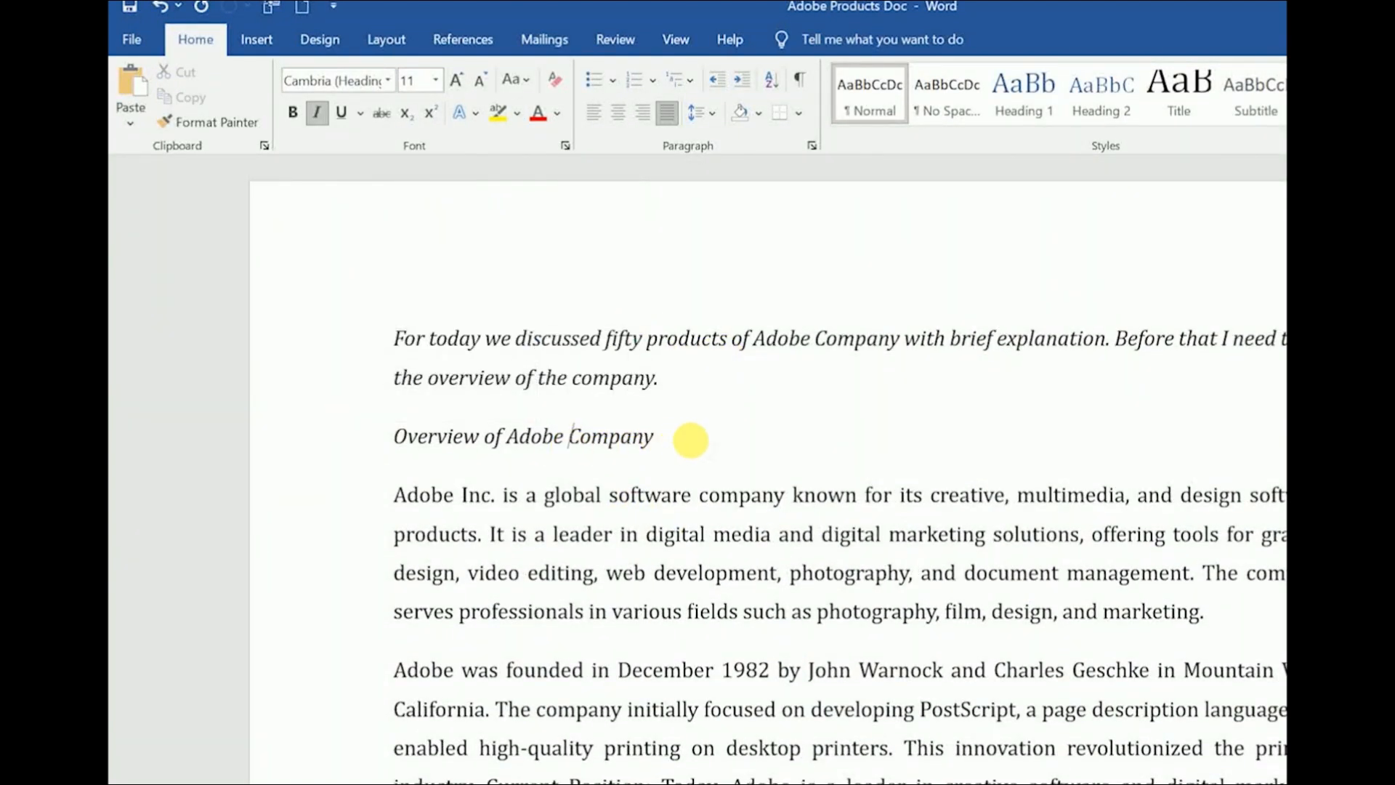
{"action": "left_click_drag", "start_coordinate": [575, 436], "coordinate": [349, 436]}
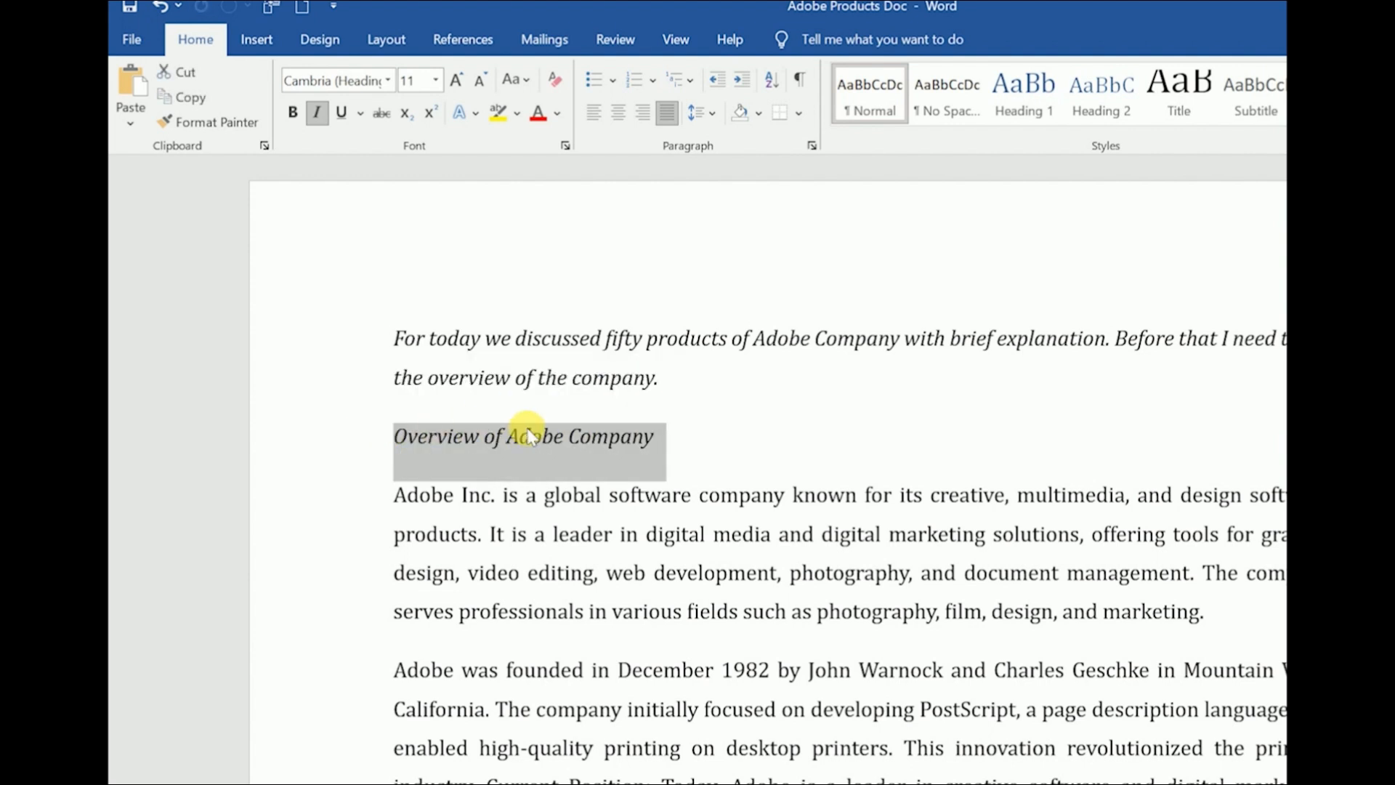
{"action": "left_click", "coordinate": [316, 114]}
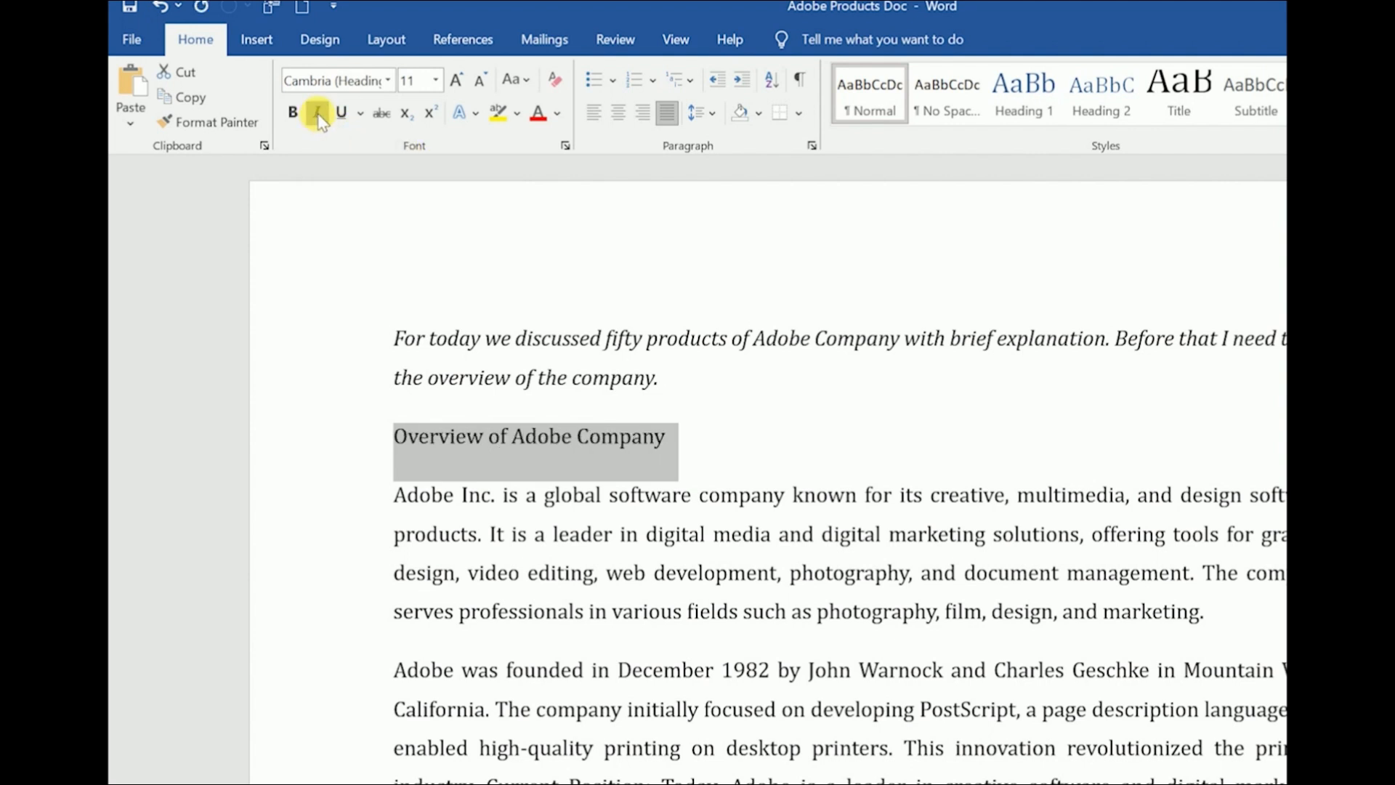
{"action": "left_click", "coordinate": [315, 115]}
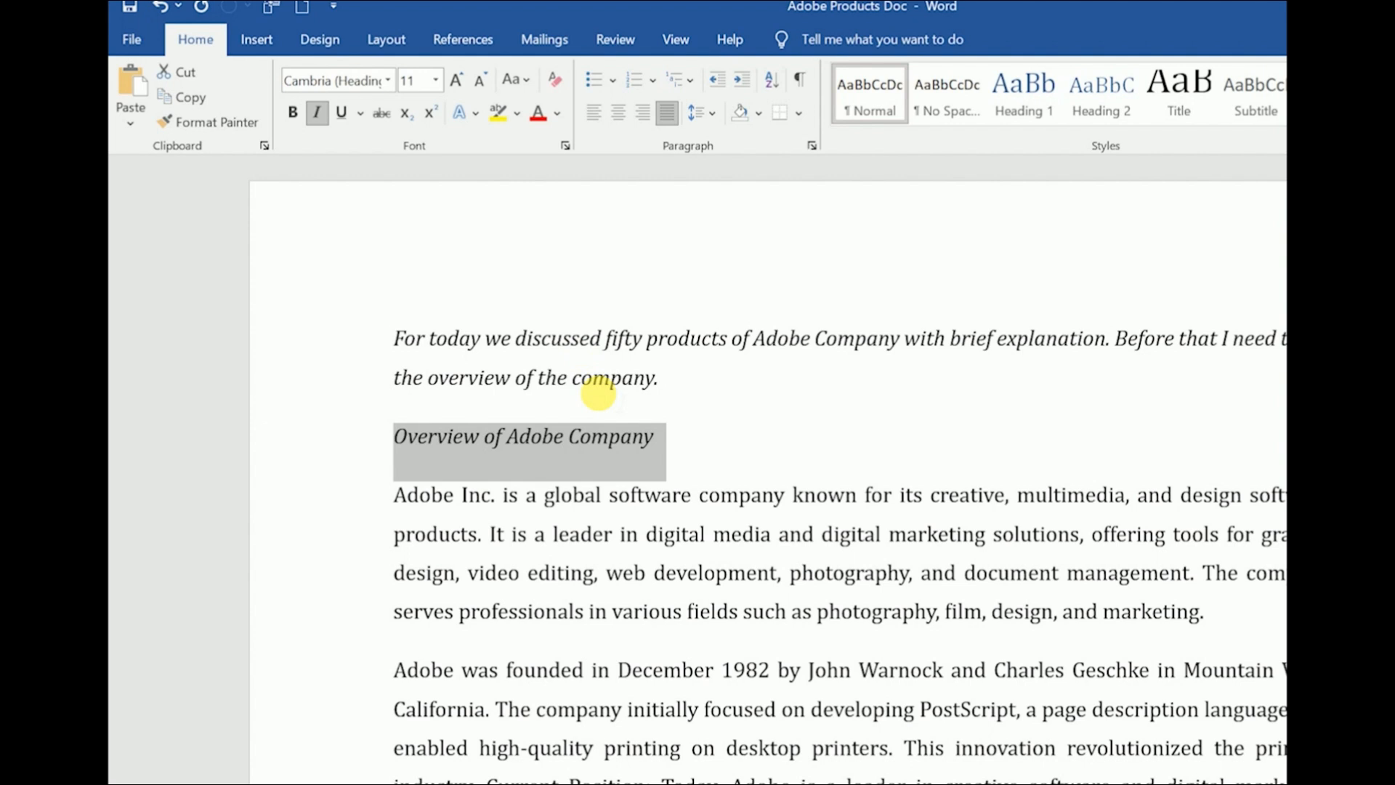
{"action": "left_click", "coordinate": [293, 114]}
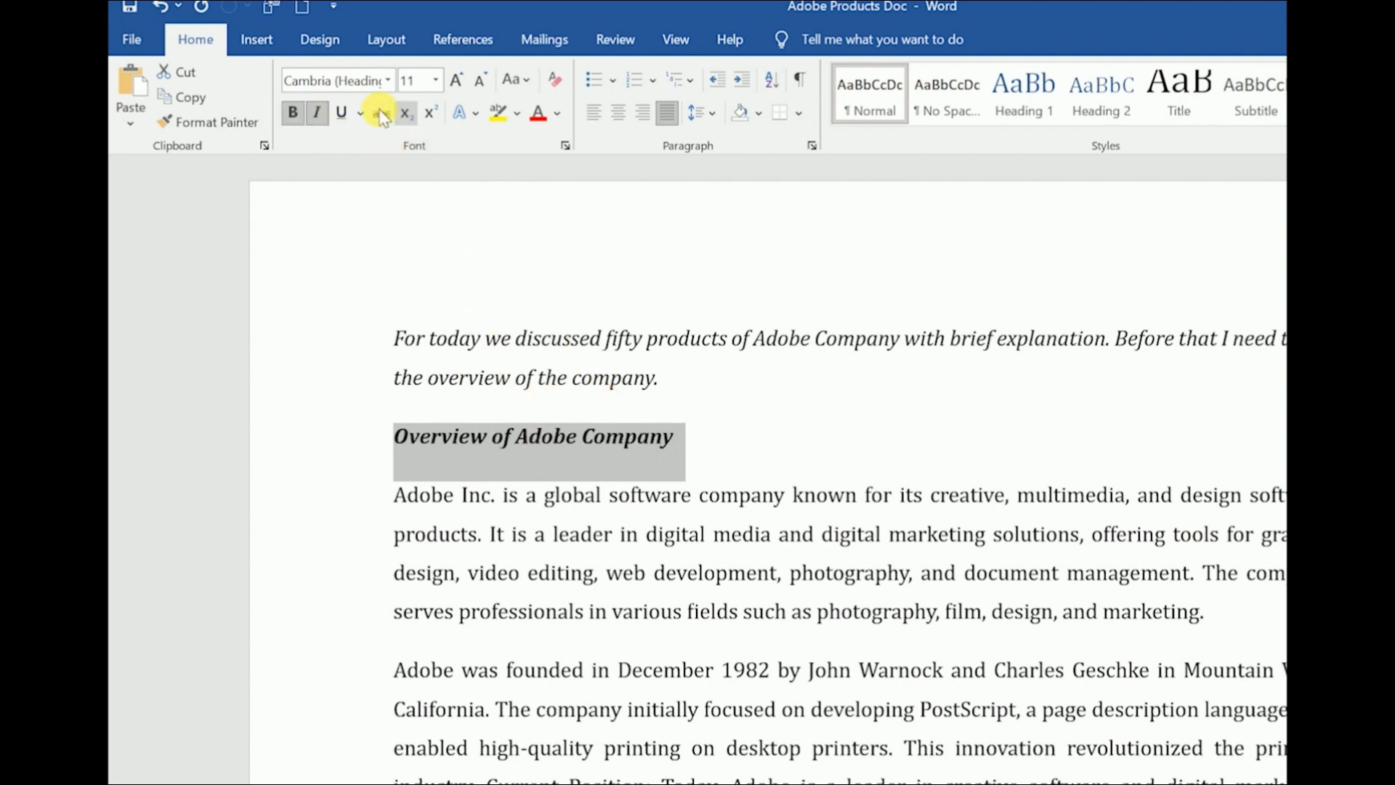
- Remove the italic formatting from the "Overview of Adobe Company" title line
{"action": "left_click", "coordinate": [317, 114]}
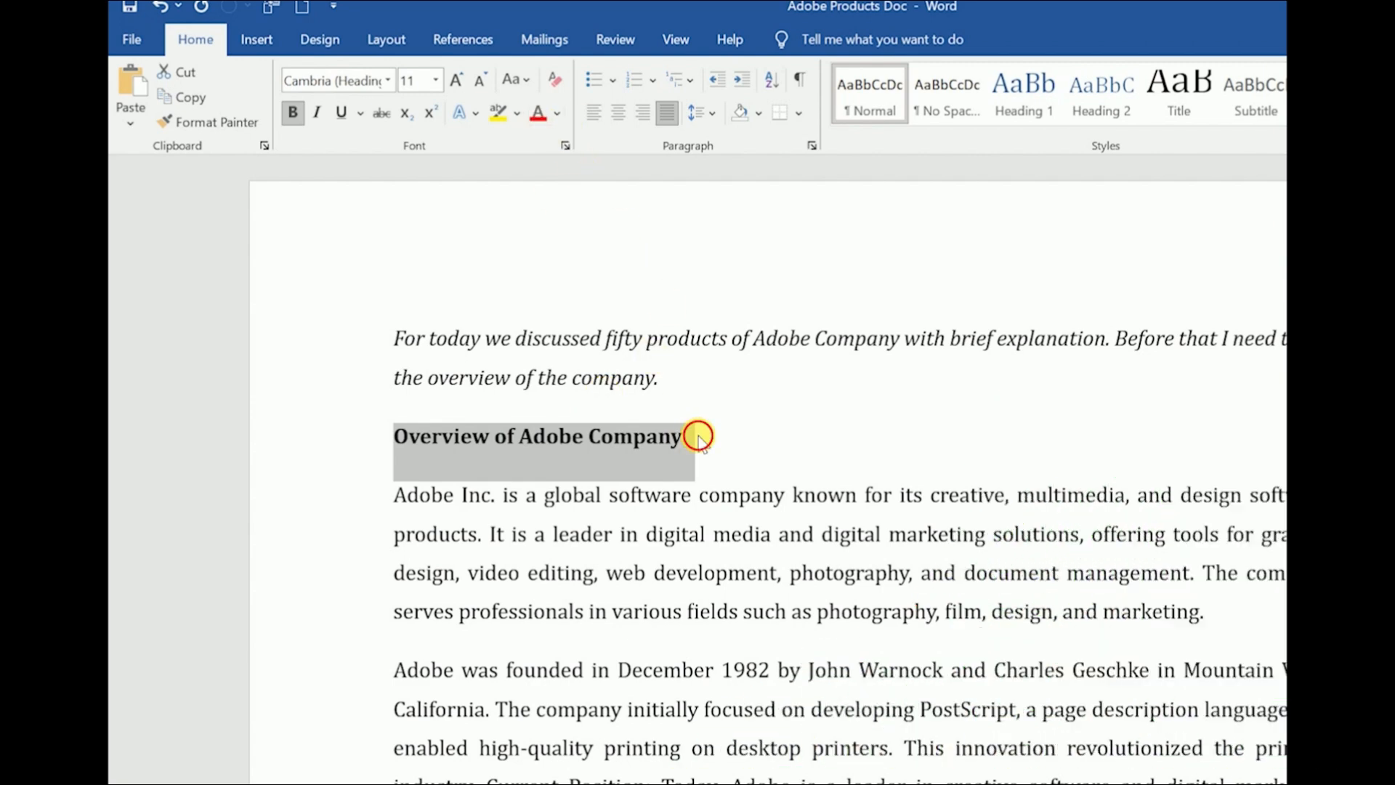
{"action": "left_click", "coordinate": [698, 436]}
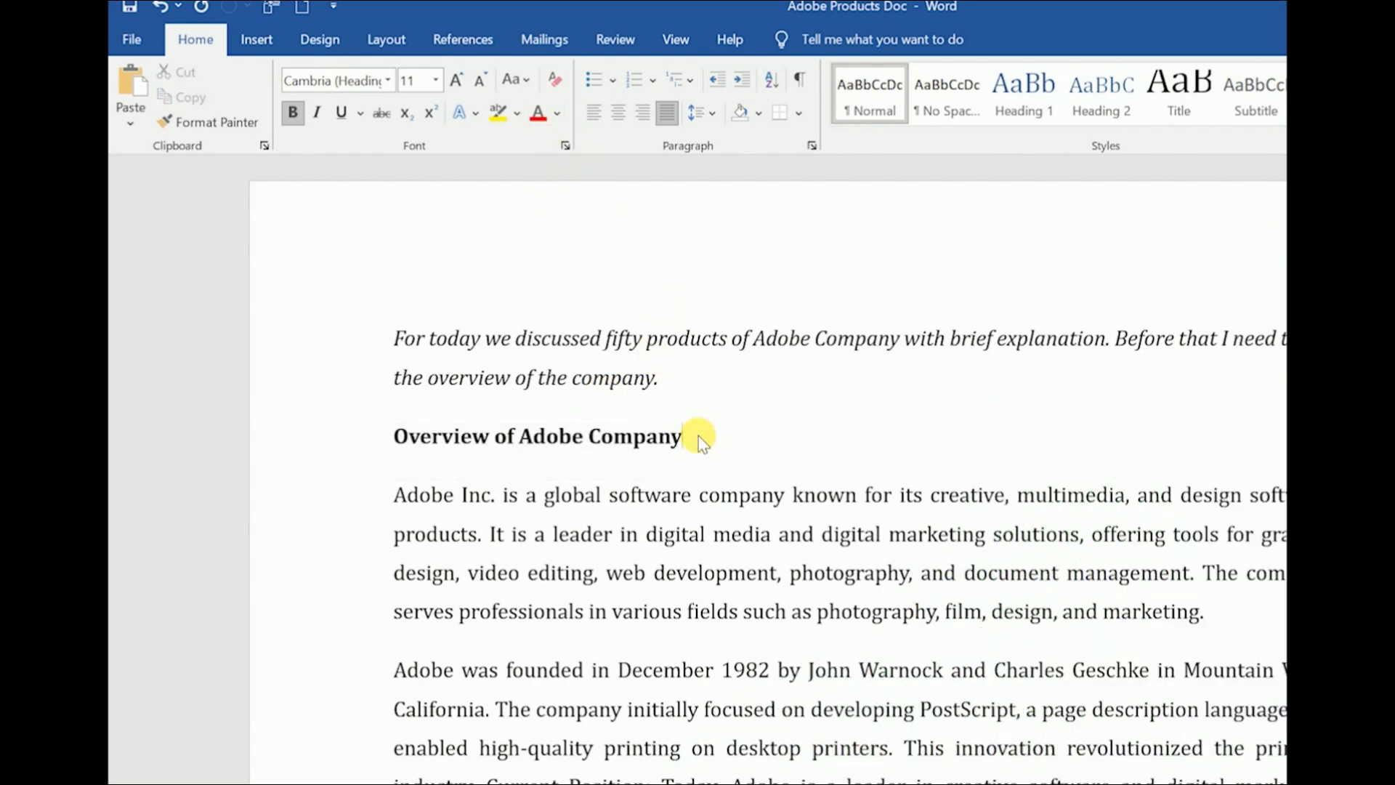
{"action": "left_click", "coordinate": [726, 612]}
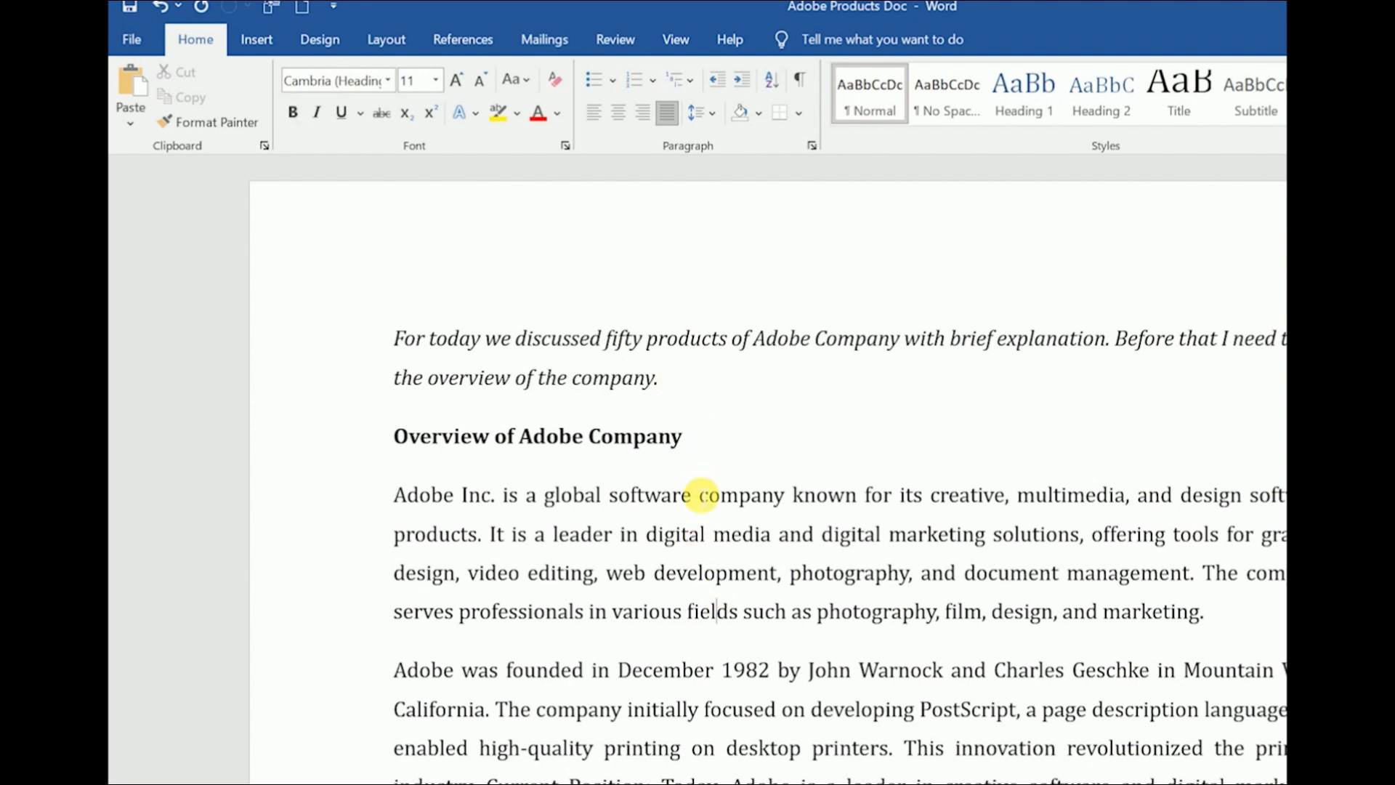
- Remove the space after the "Overview of Adobe Company" title paragraph
{"action": "left_click", "coordinate": [710, 441]}
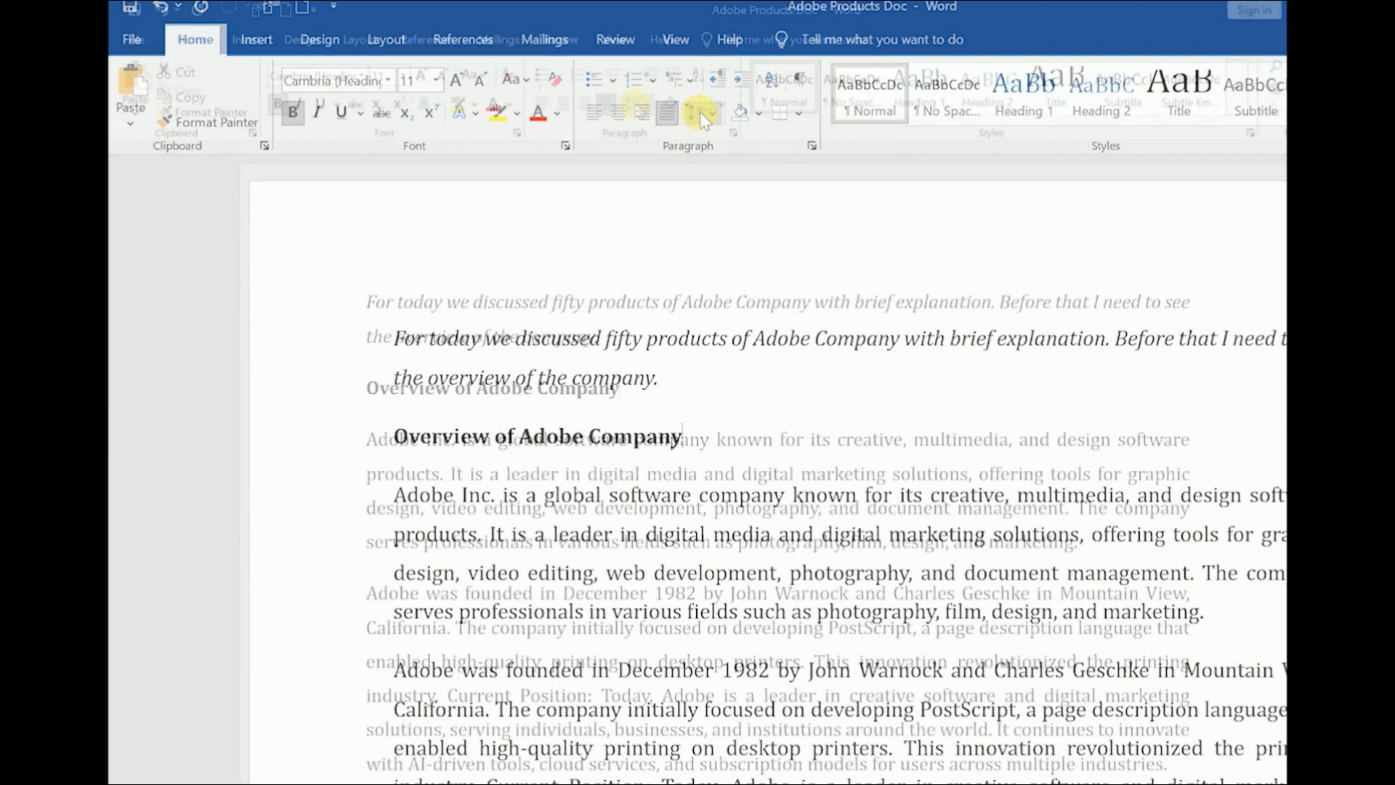
{"action": "left_click", "coordinate": [634, 104]}
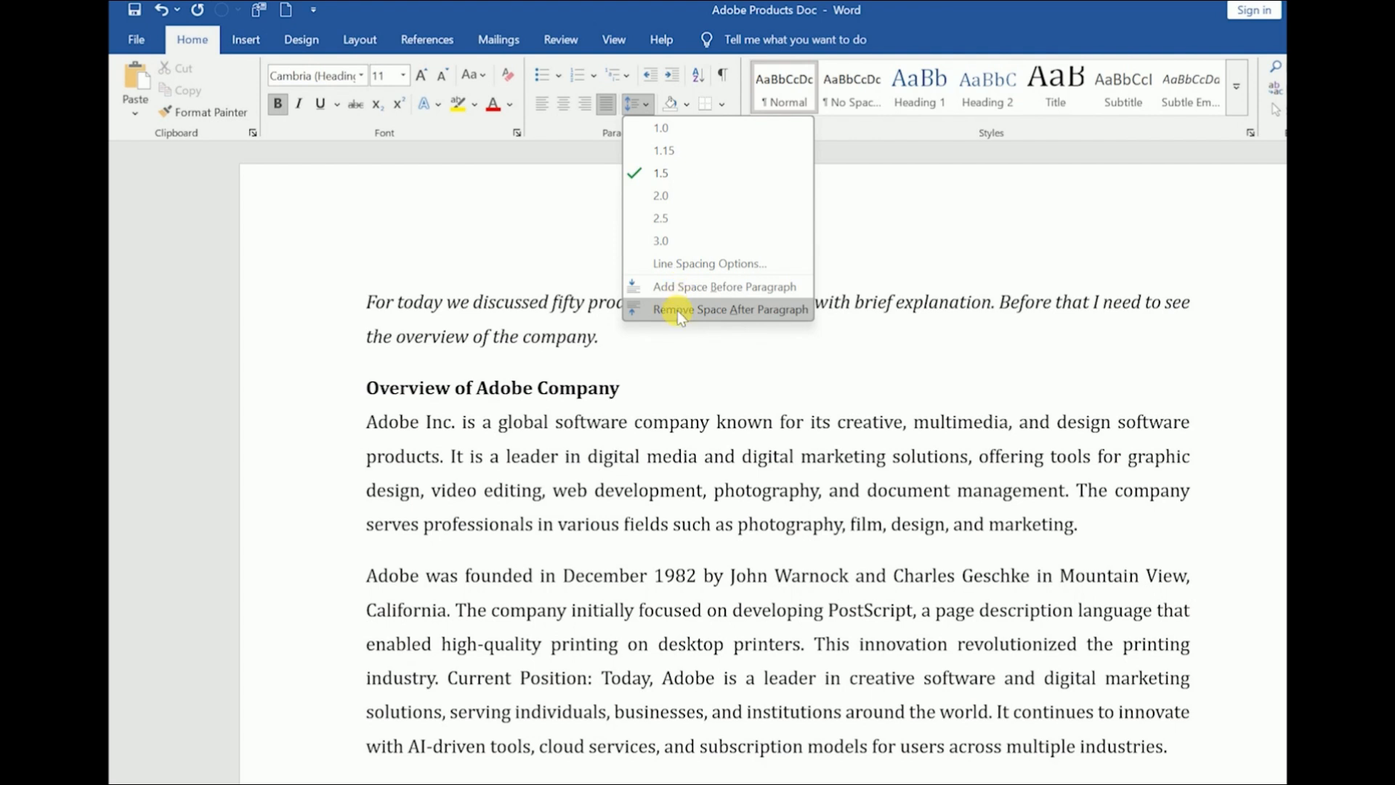
{"action": "left_click", "coordinate": [677, 311]}
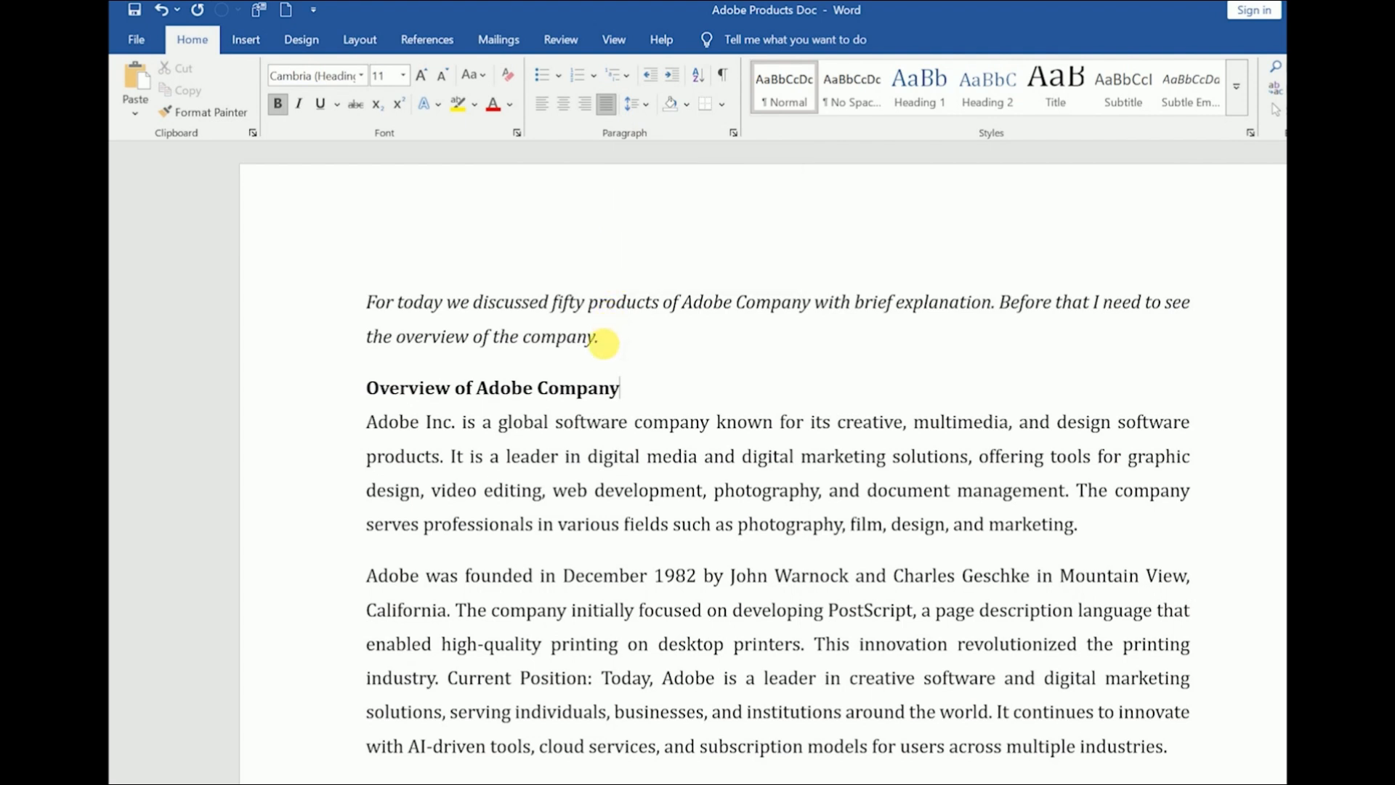
- Remove the space after the italic introductory paragraph and add space before it
{"action": "left_click", "coordinate": [604, 341]}
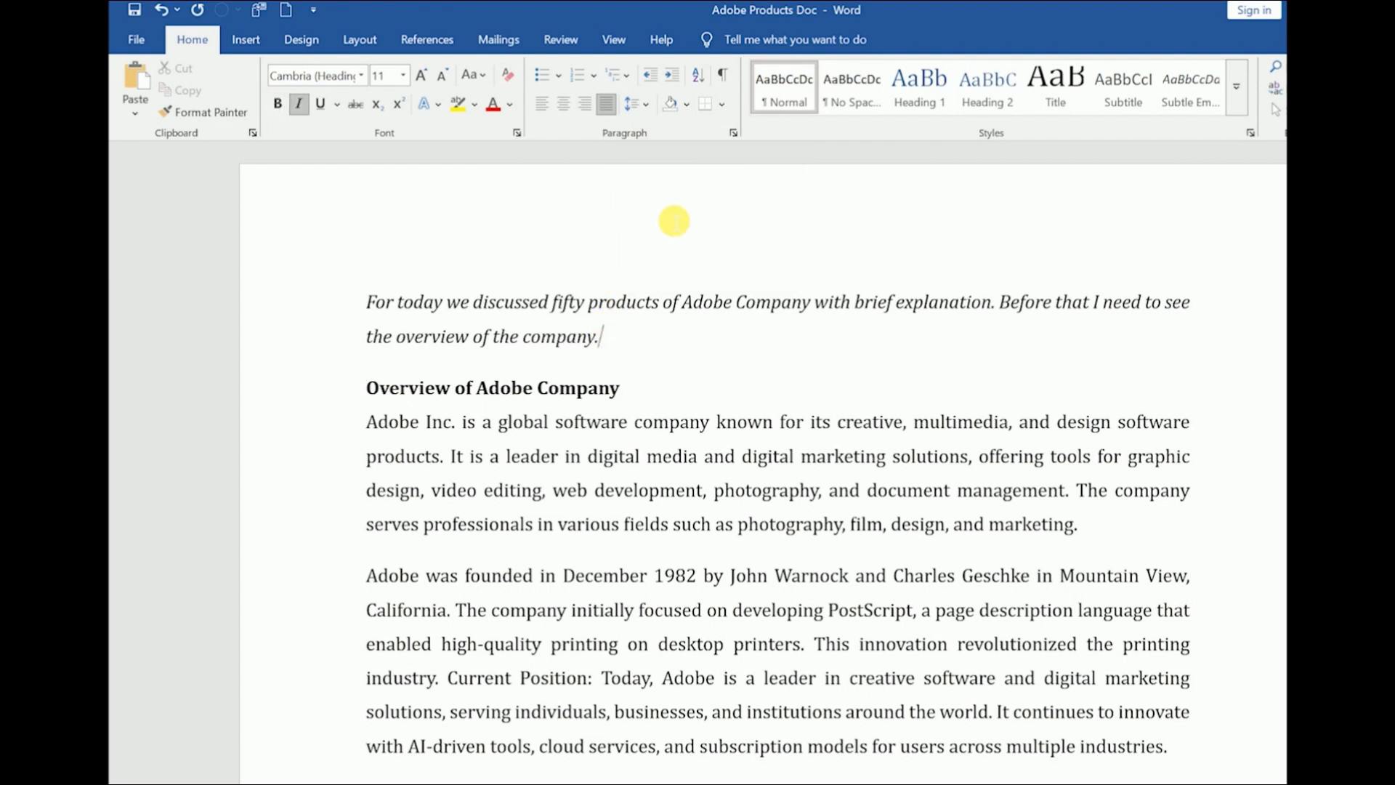
{"action": "left_click", "coordinate": [648, 109]}
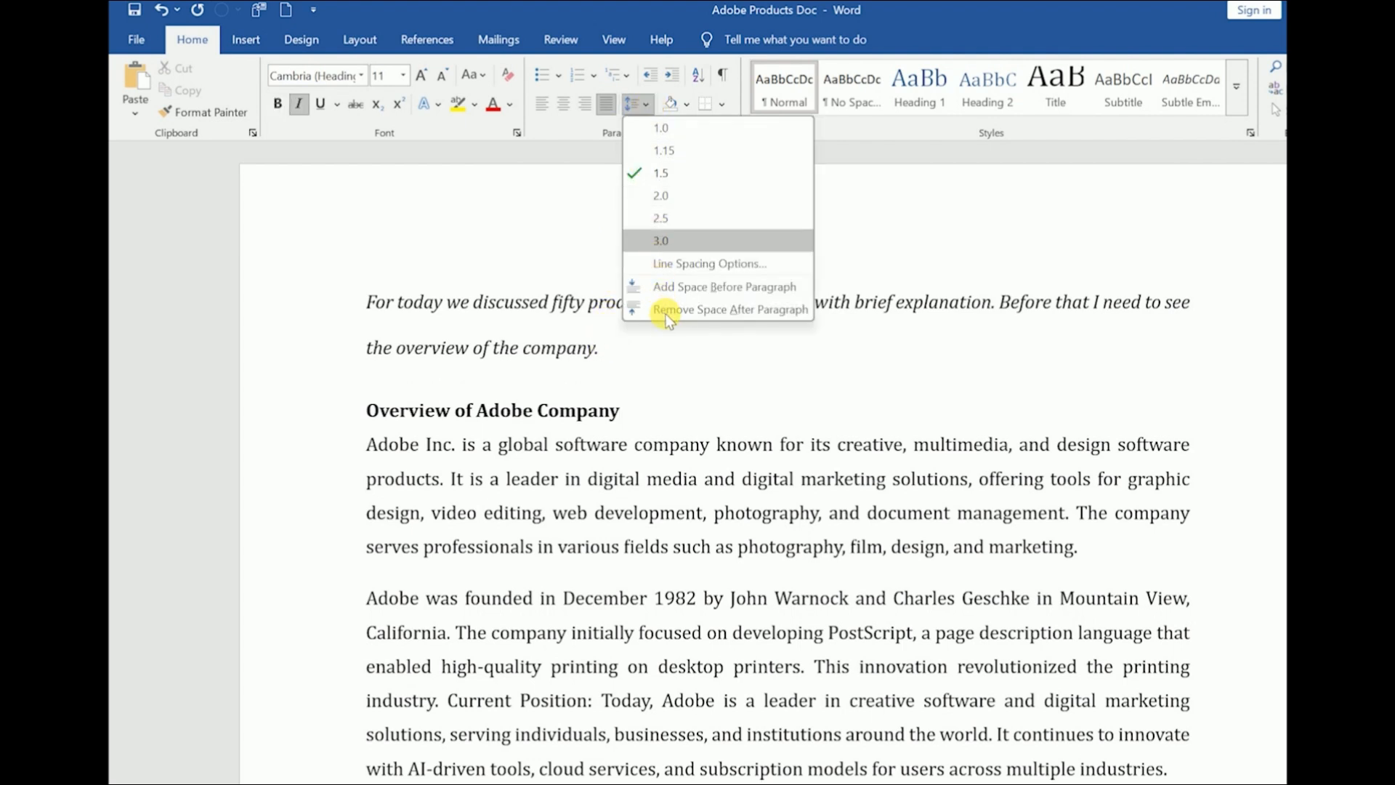
{"action": "left_click", "coordinate": [690, 309]}
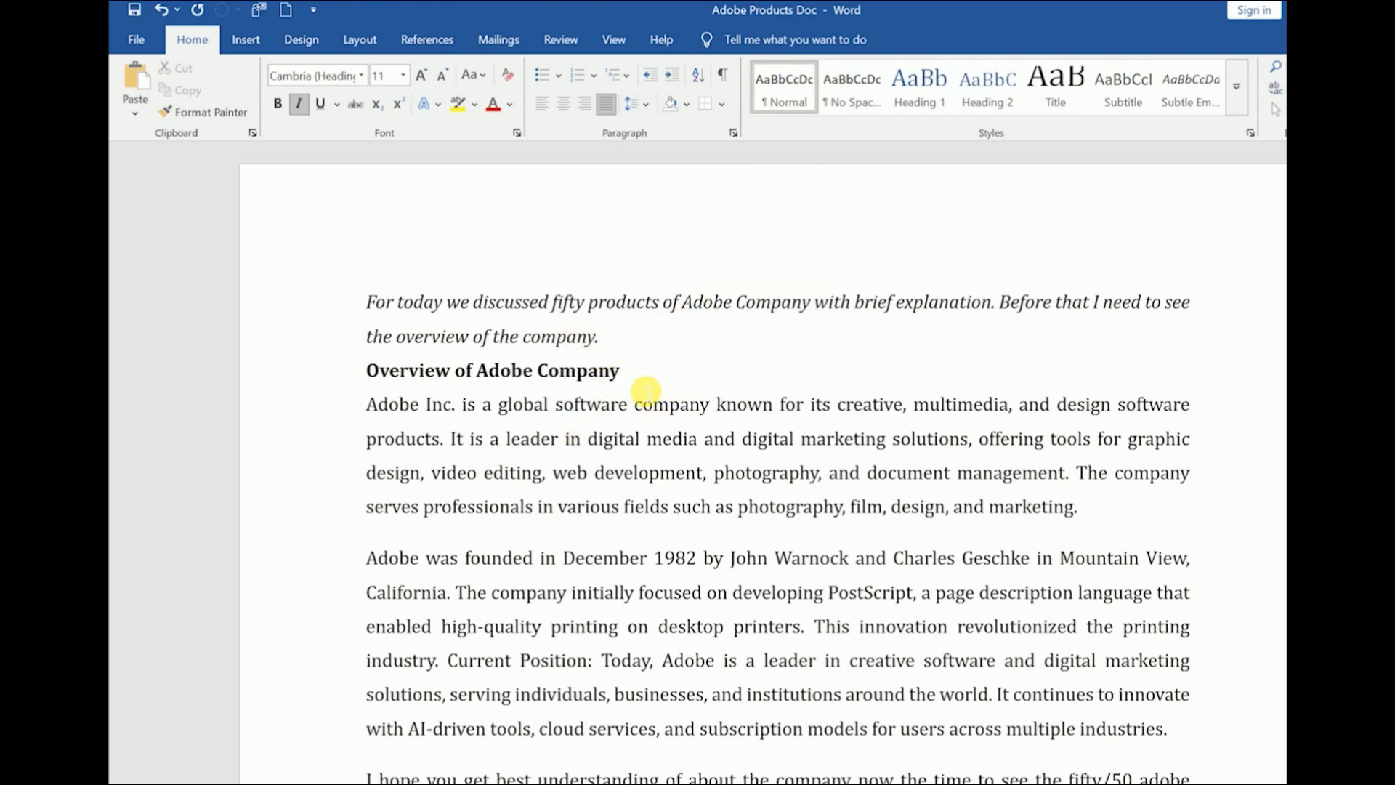
{"action": "left_click", "coordinate": [639, 111]}
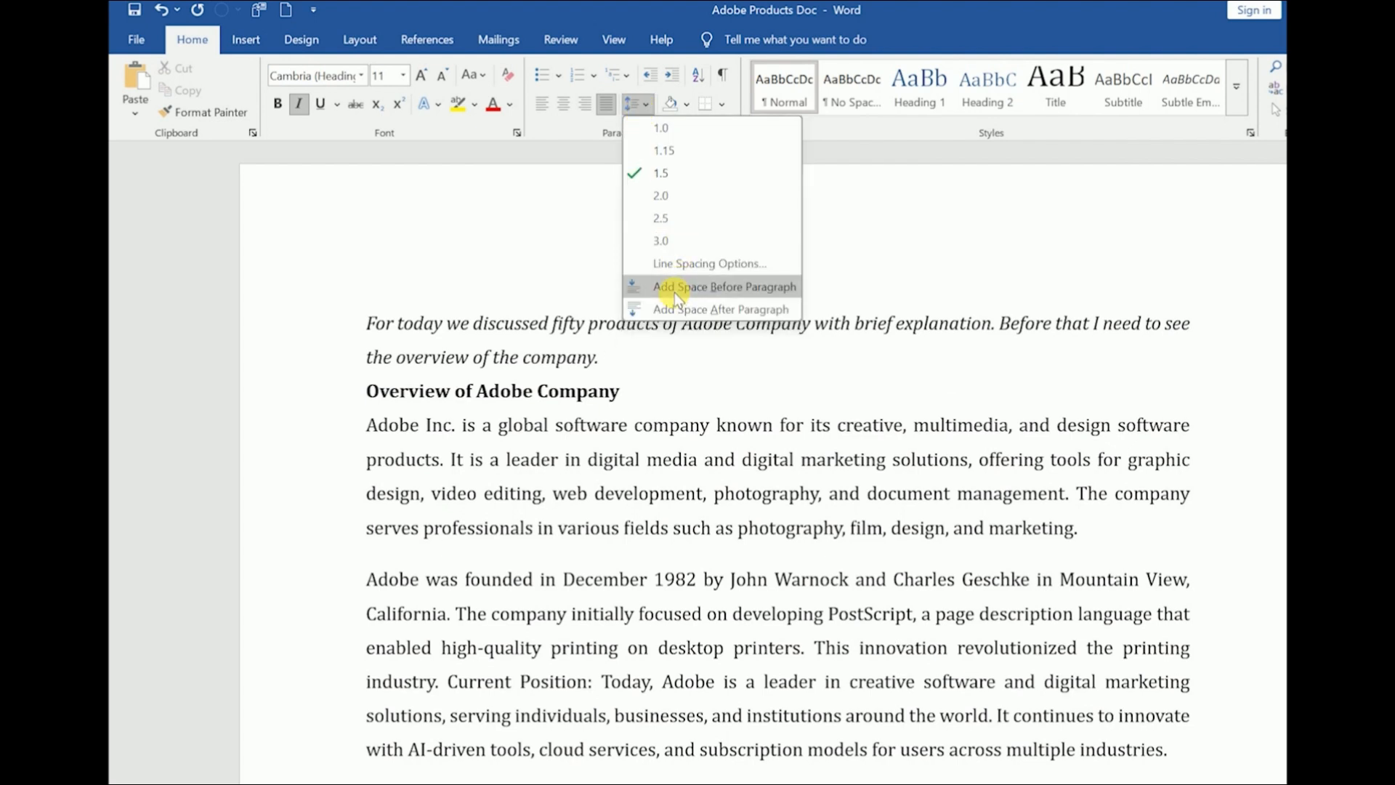
{"action": "left_click", "coordinate": [675, 292]}
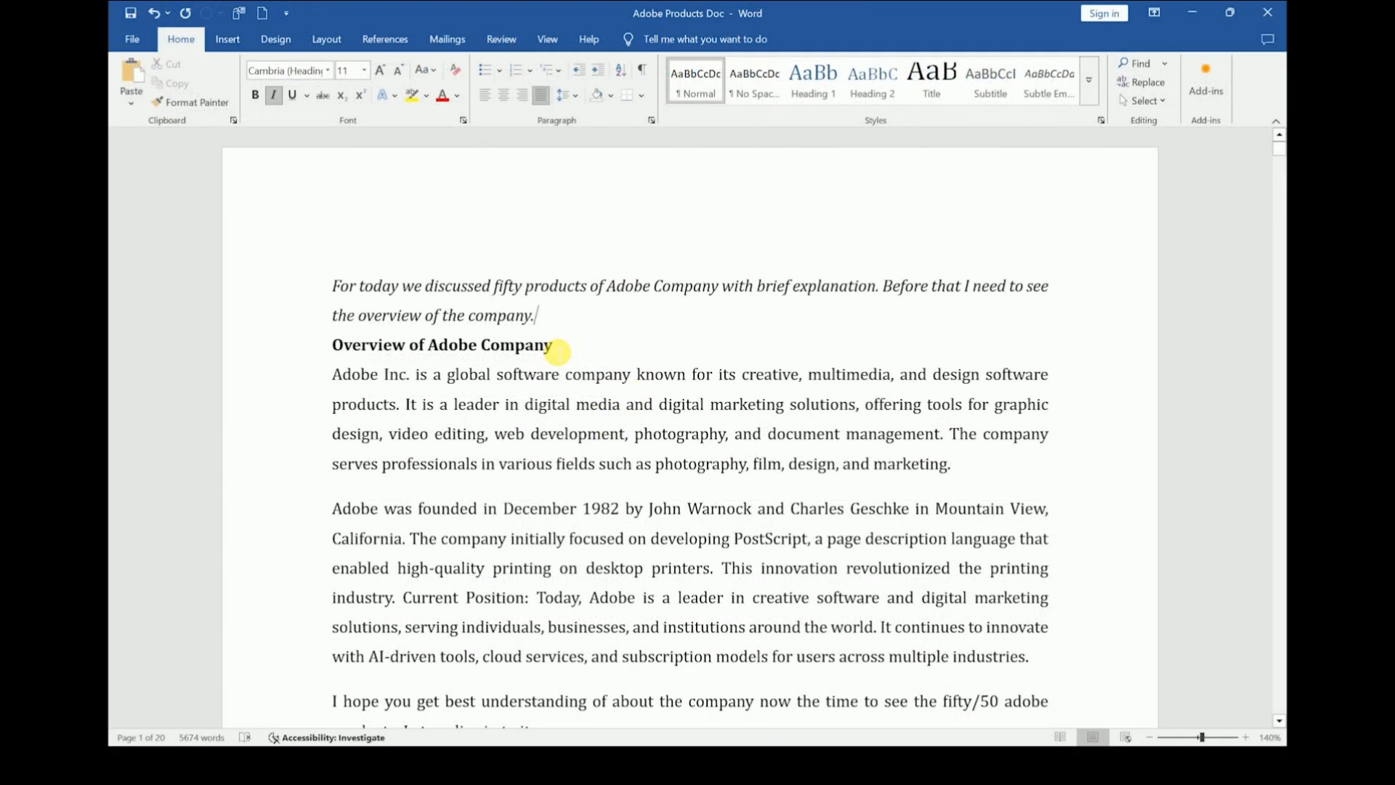
- Add space after and before the "Overview of Adobe Company" title paragraph
{"action": "left_click", "coordinate": [558, 351]}
{"action": "left_click", "coordinate": [563, 95]}
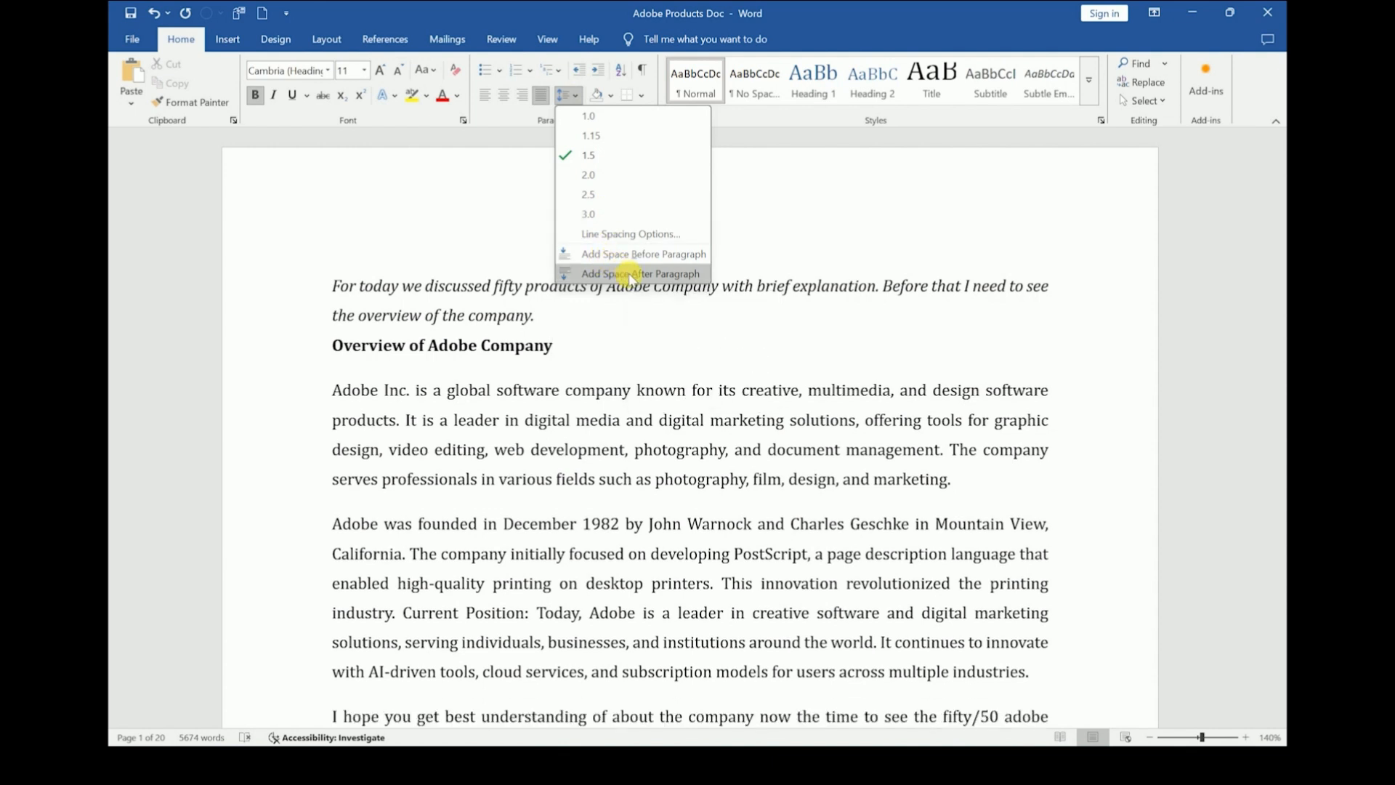
{"action": "left_click", "coordinate": [629, 274]}
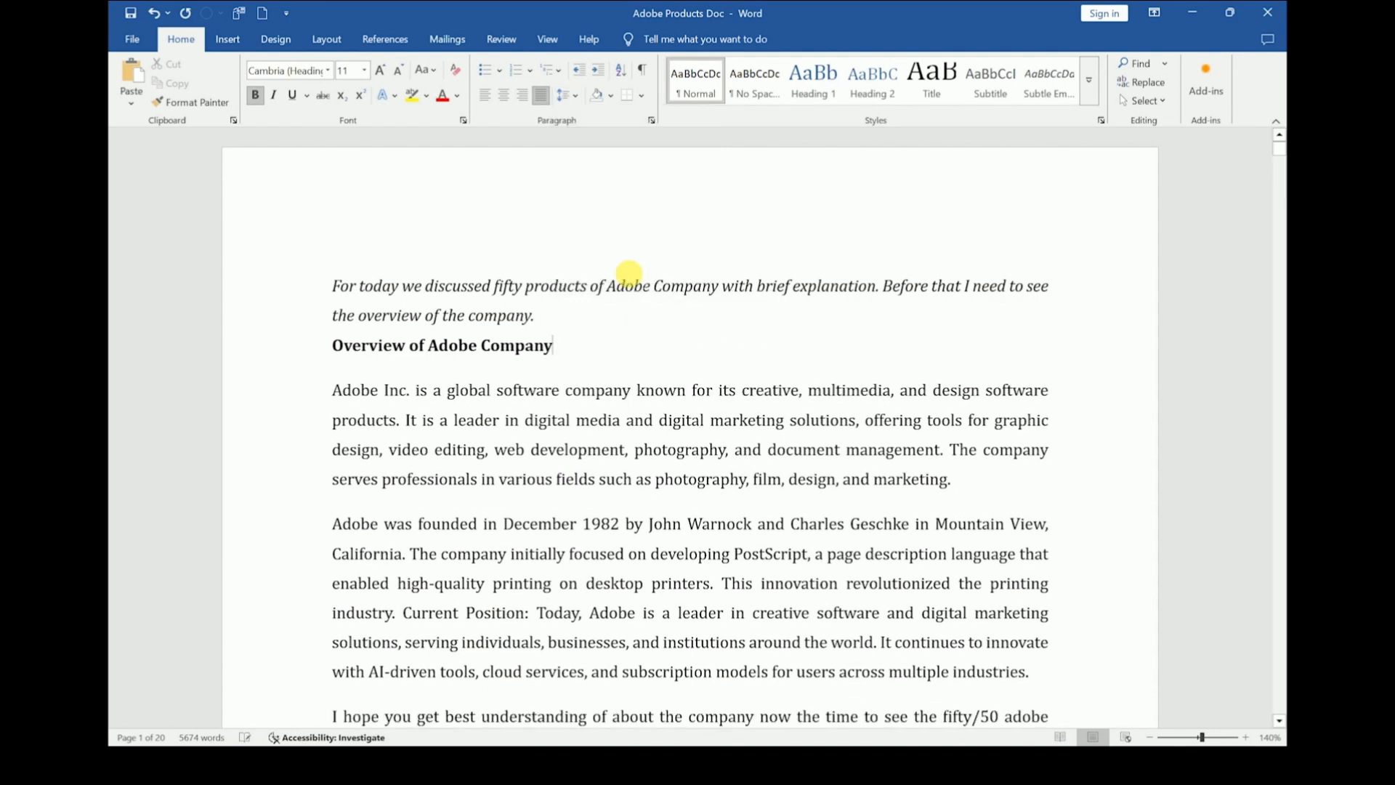
{"action": "left_click", "coordinate": [568, 96]}
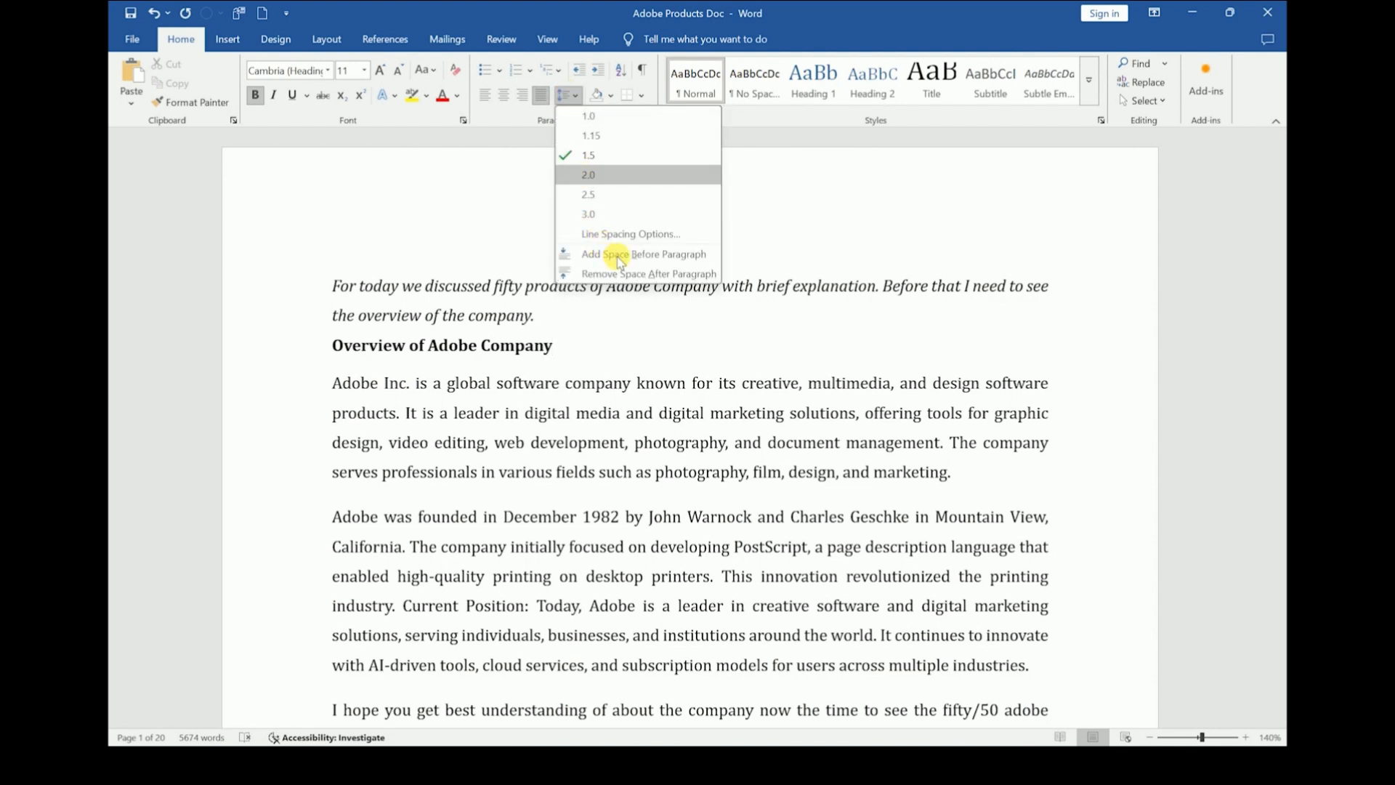
{"action": "left_click", "coordinate": [619, 261]}
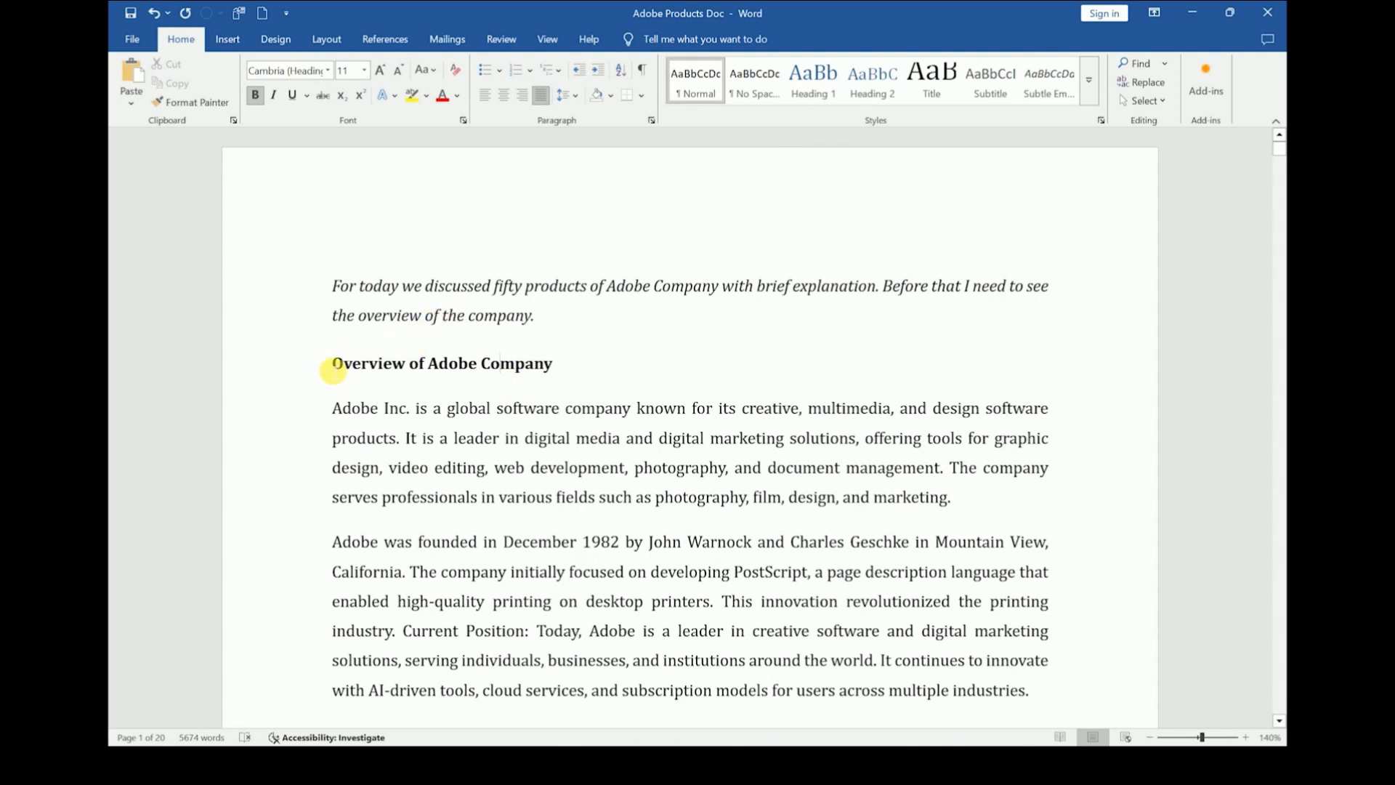
{"action": "left_click_drag", "start_coordinate": [332, 365], "coordinate": [579, 367]}
{"action": "left_click", "coordinate": [582, 368]}
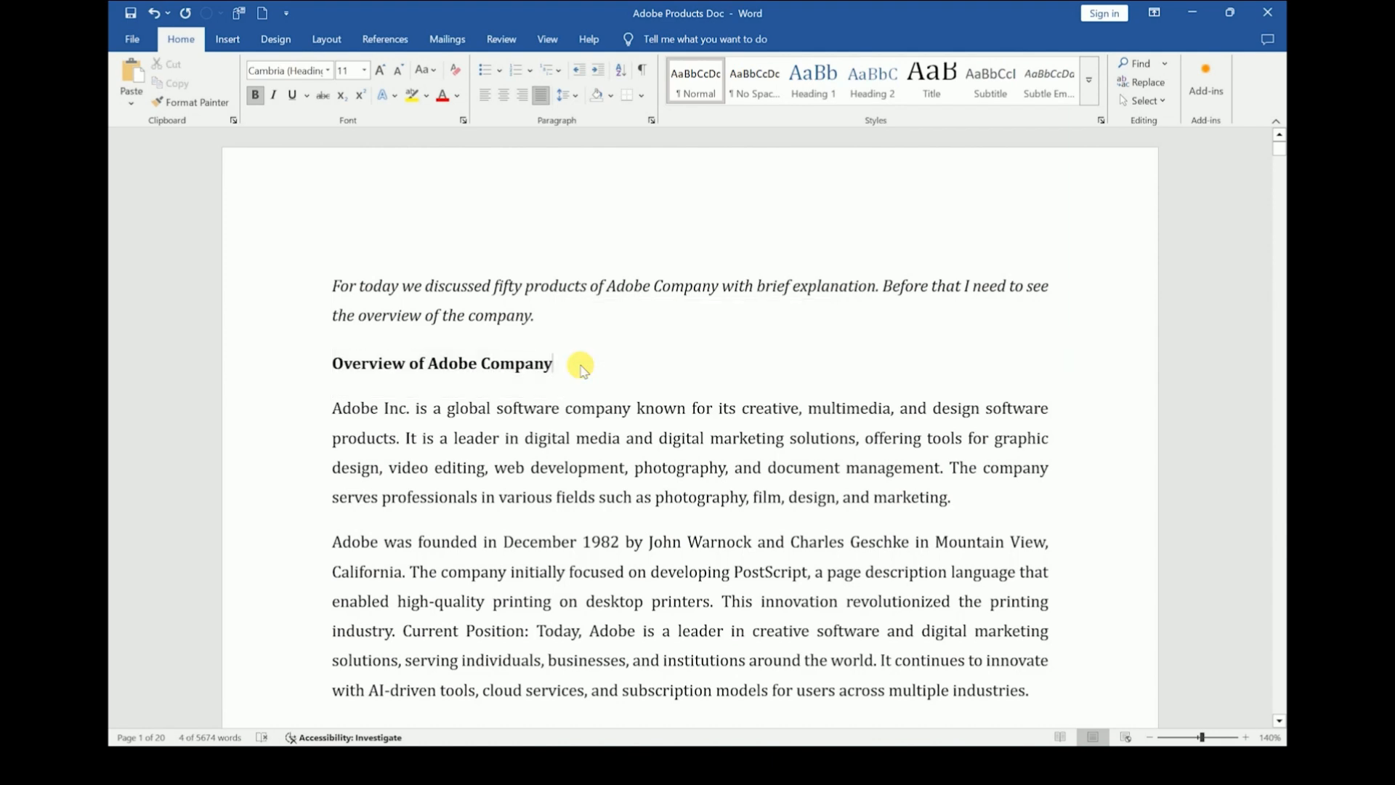
{"action": "scroll", "coordinate": [530, 385], "scroll_direction": "down", "scroll_amount": 3}
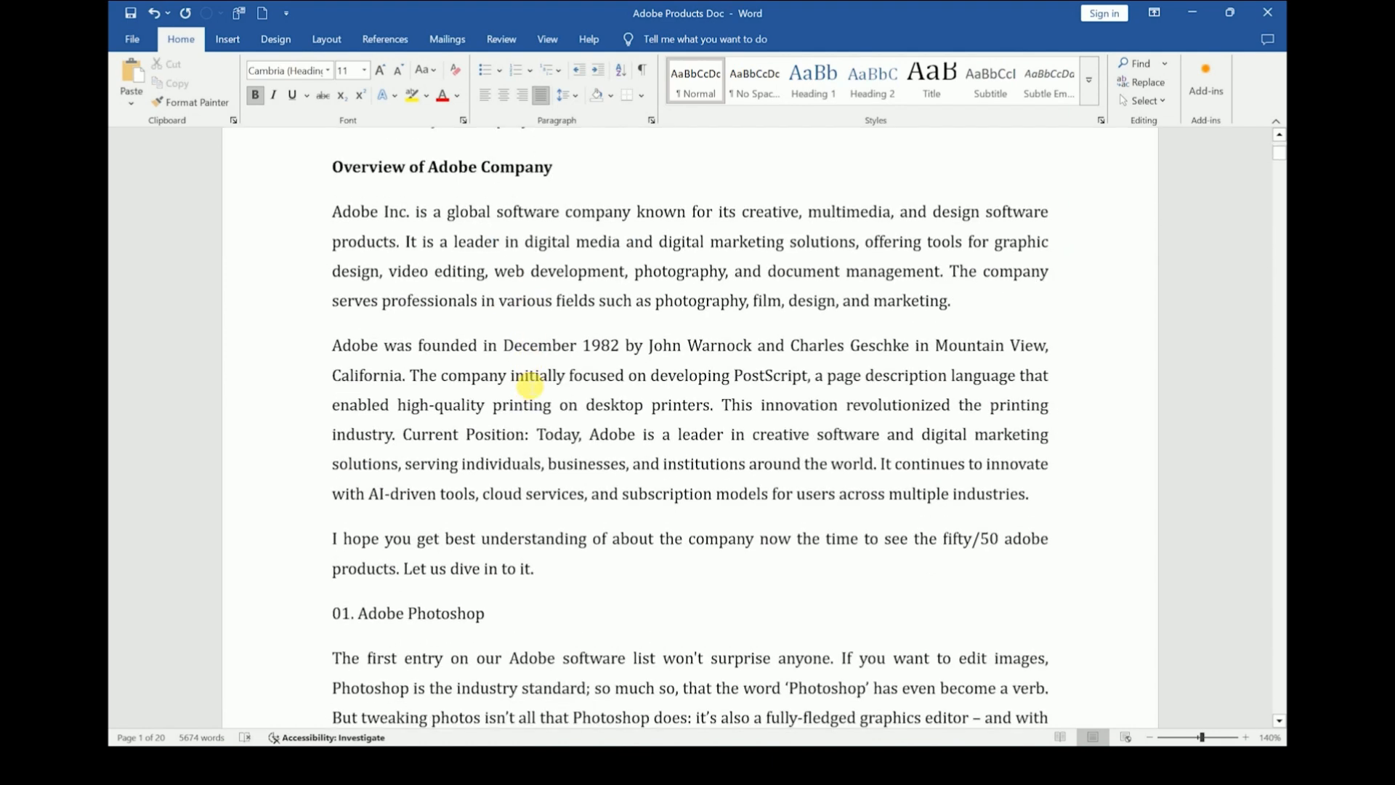
{"action": "scroll", "coordinate": [530, 385], "scroll_direction": "down", "scroll_amount": 3}
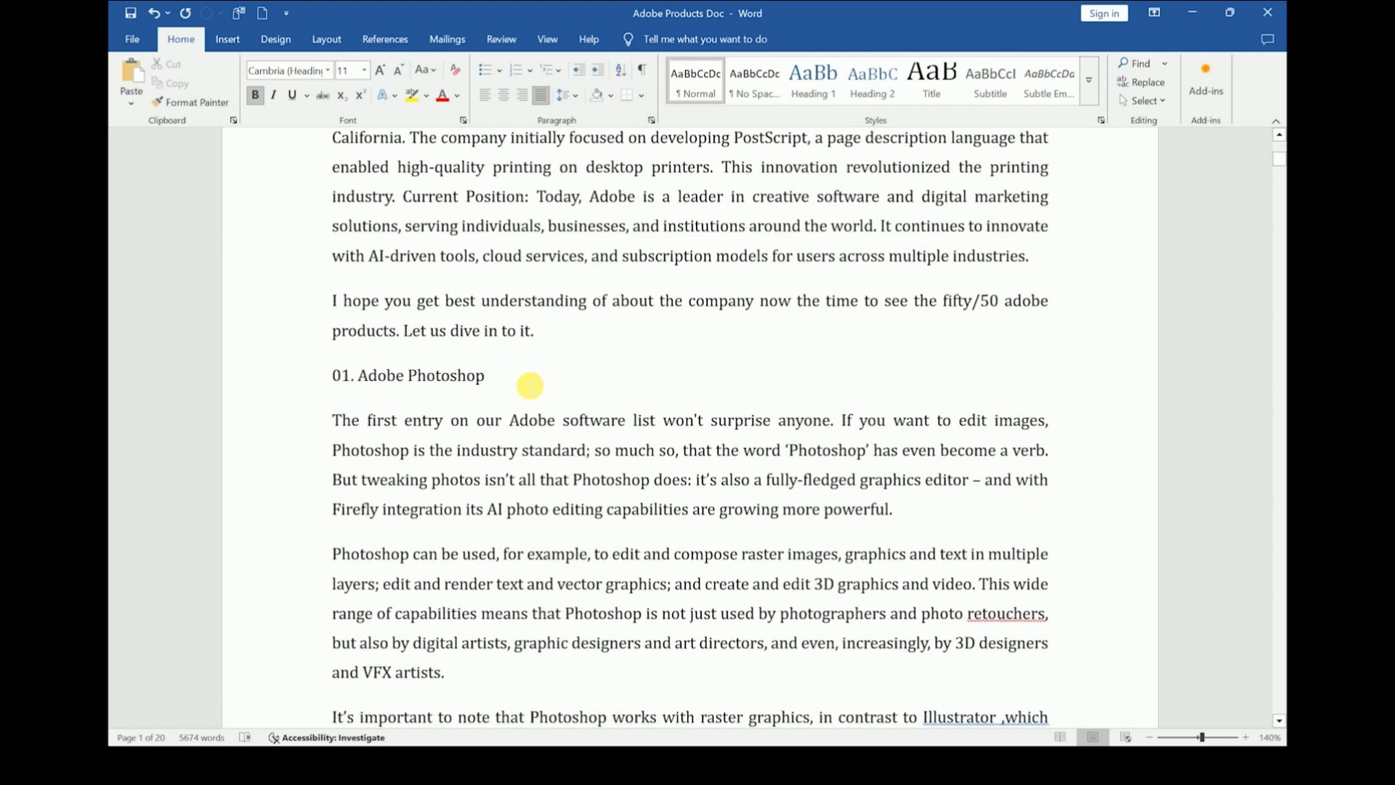
{"action": "scroll", "coordinate": [530, 385], "scroll_direction": "up", "scroll_amount": 5}
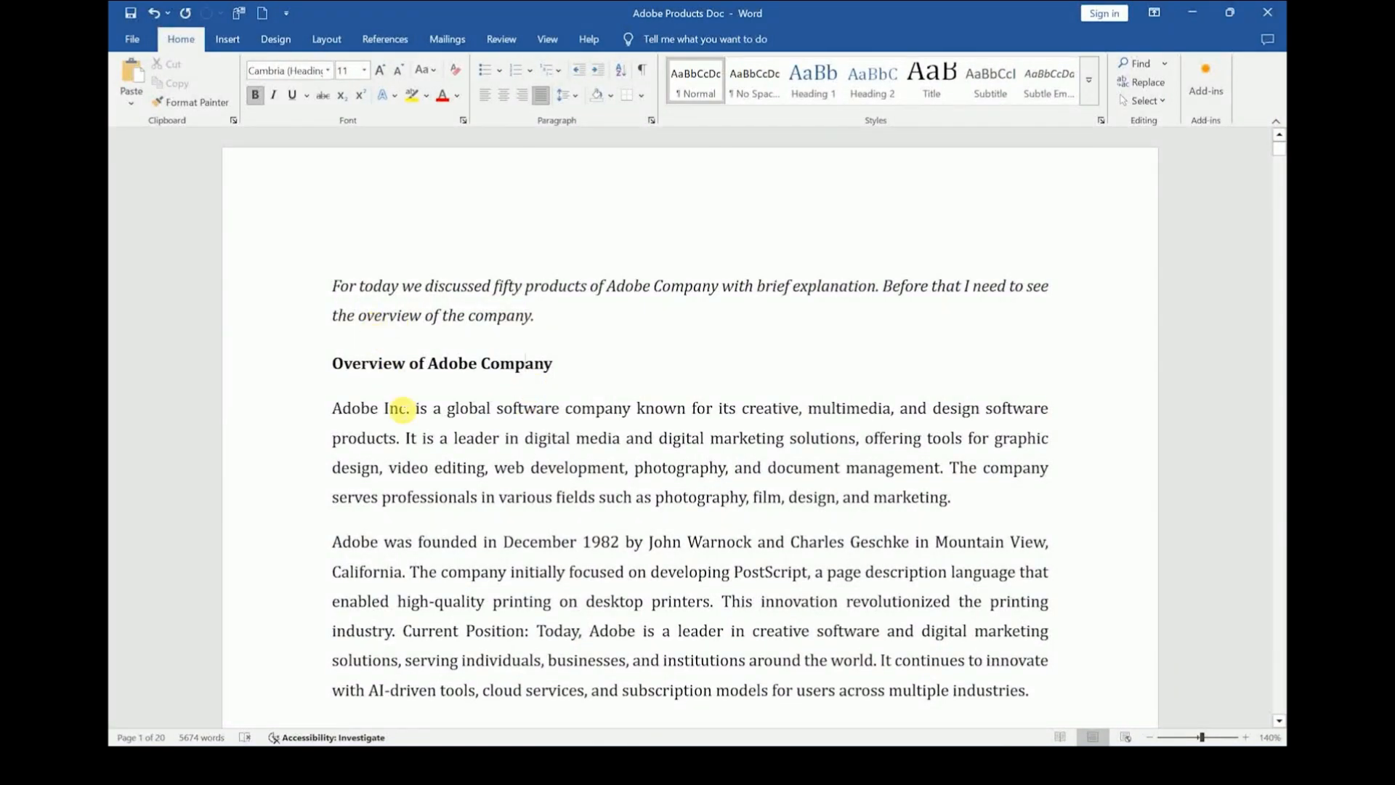
- Try splitting the first overview paragraph after "Adobe Inc." and undo the split
{"action": "left_click", "coordinate": [399, 405]}
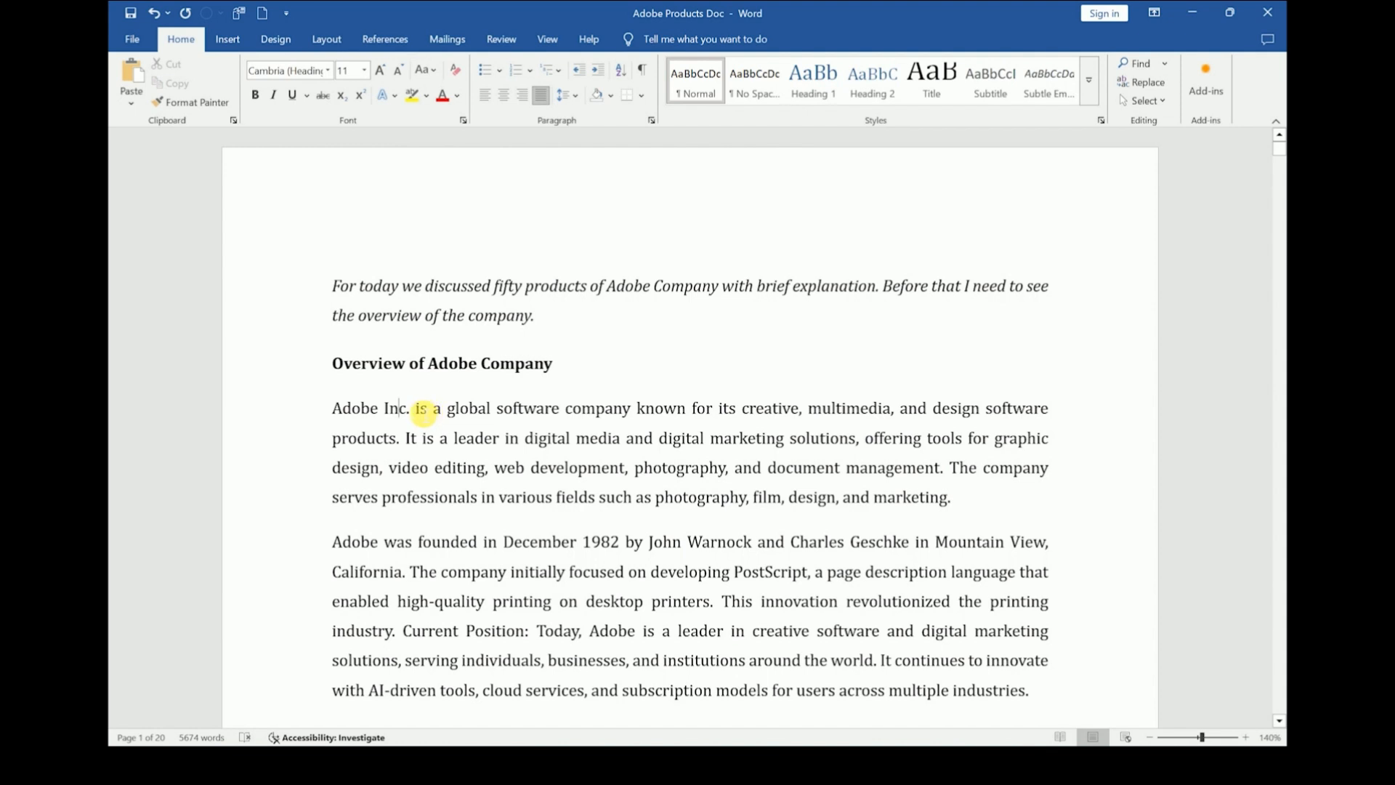
{"action": "key", "text": "Return"}
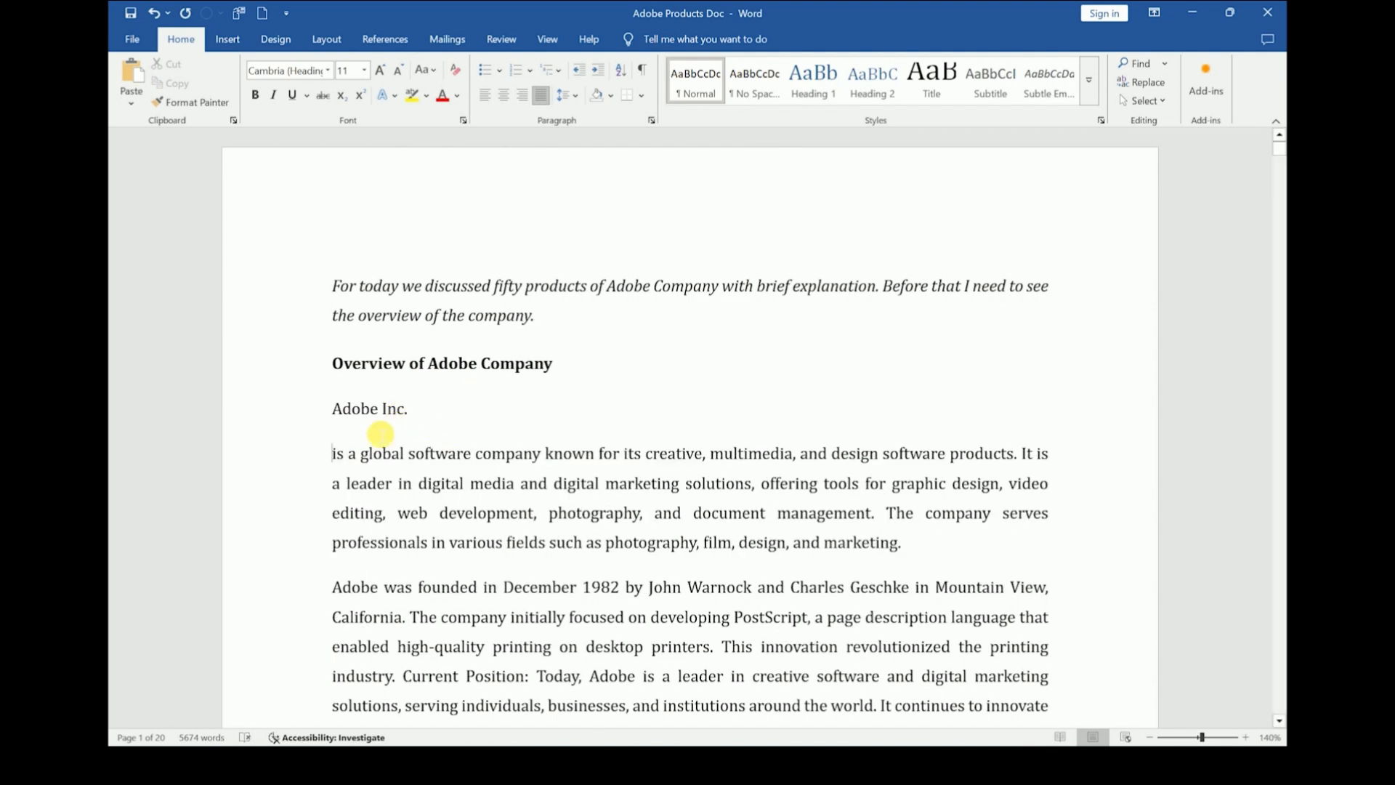
{"action": "key", "text": "ctrl+z"}
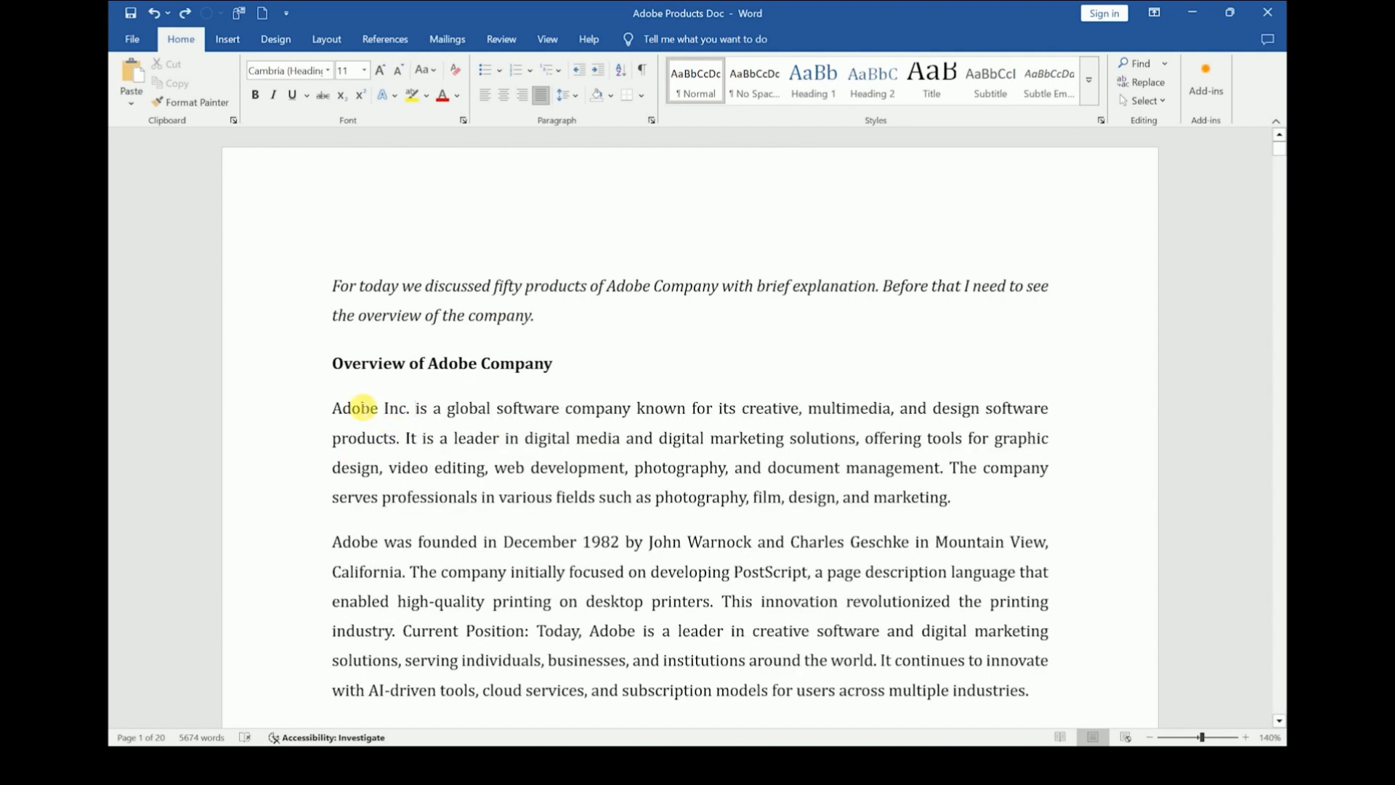
- Define a new bullet with the © symbol (Symbol font, character code 227) and apply it to the two overview paragraphs
{"action": "left_click_drag", "start_coordinate": [333, 408], "coordinate": [1096, 700]}
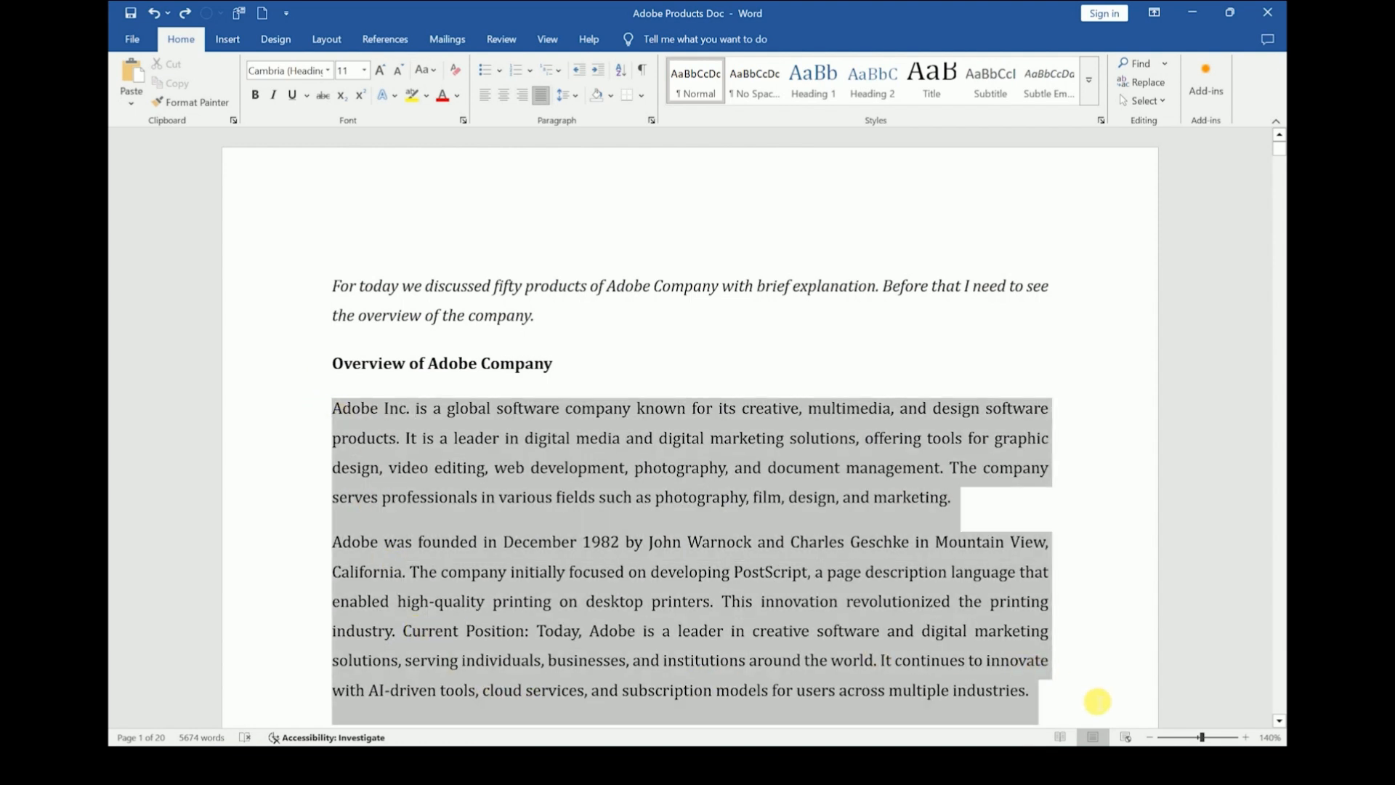
{"action": "left_click", "coordinate": [499, 71]}
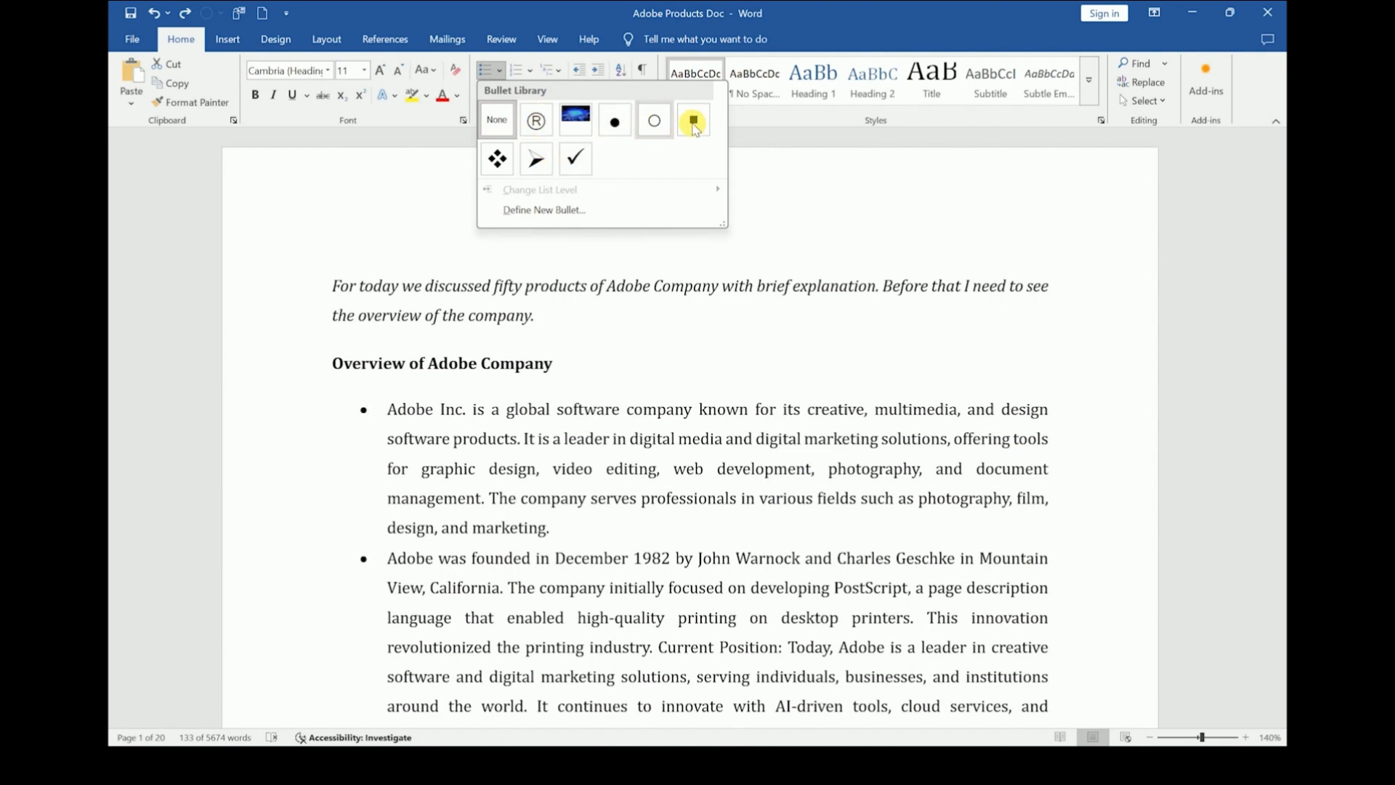
{"action": "left_click", "coordinate": [536, 213]}
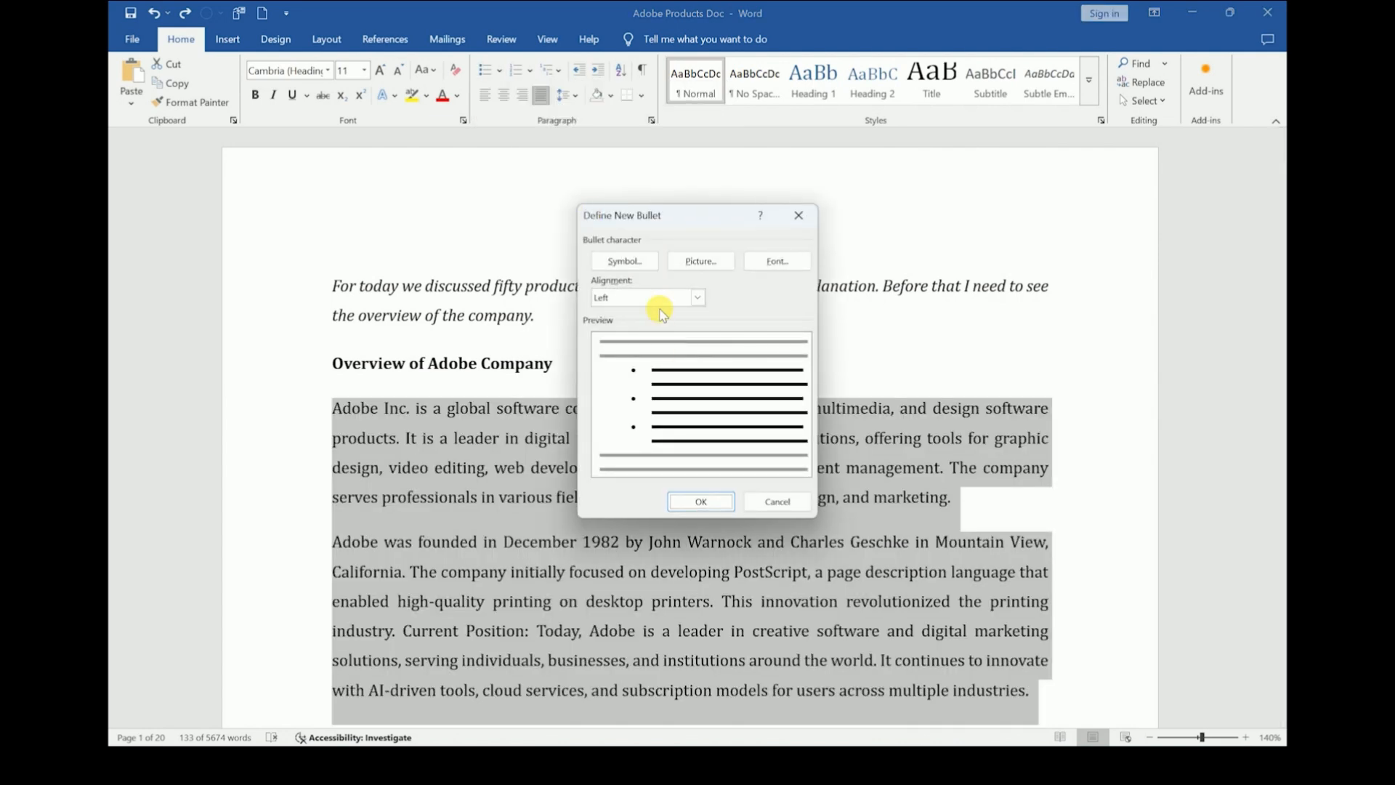
{"action": "left_click", "coordinate": [633, 263]}
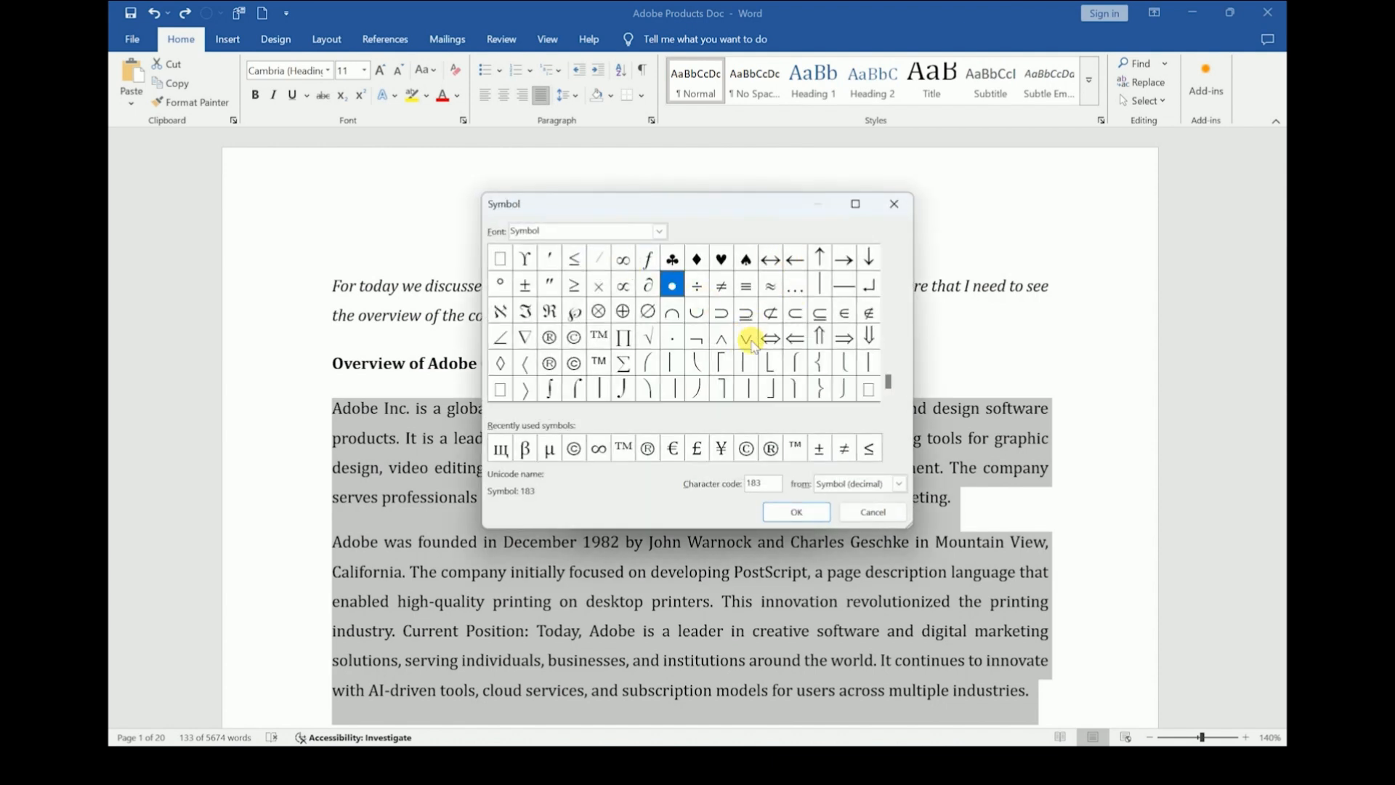
{"action": "left_click", "coordinate": [574, 448]}
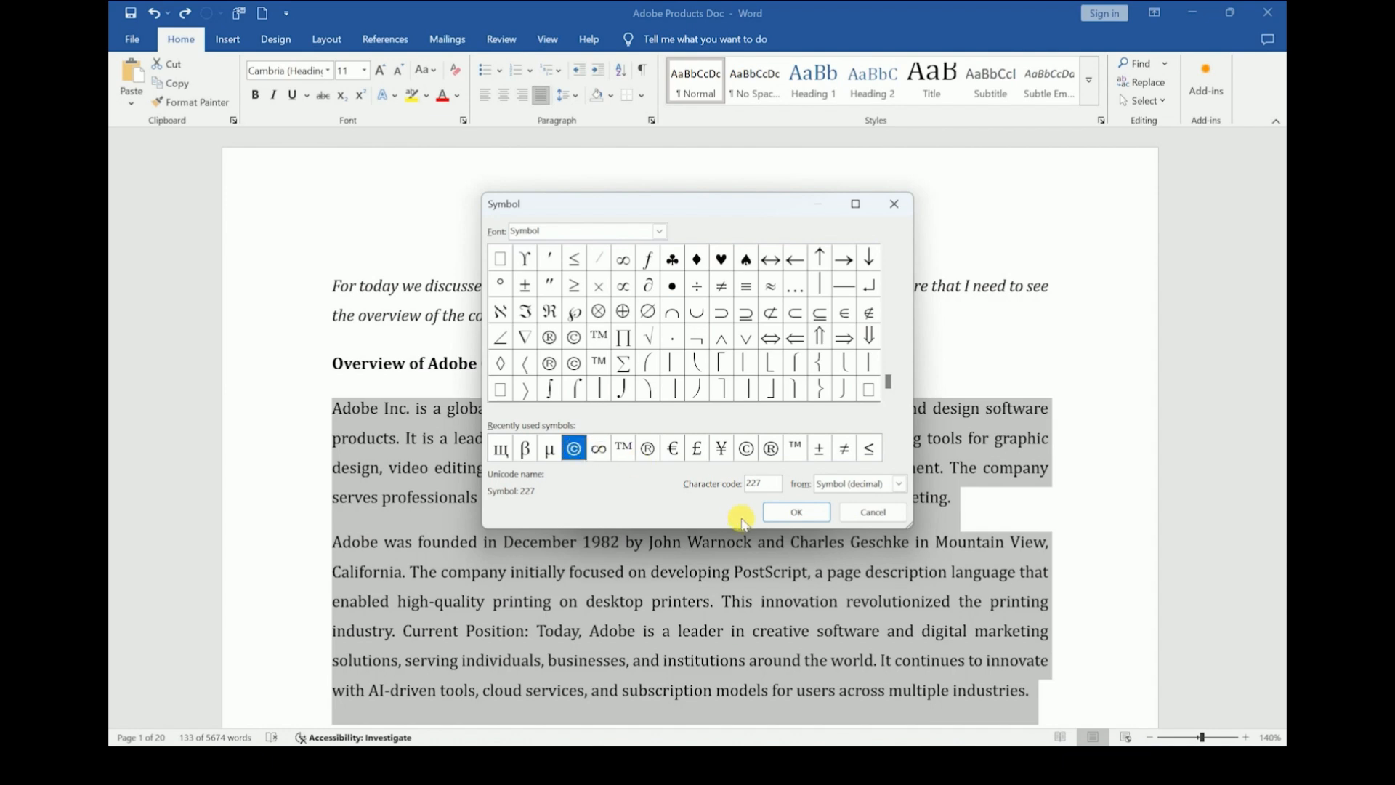
{"action": "left_click", "coordinate": [796, 514]}
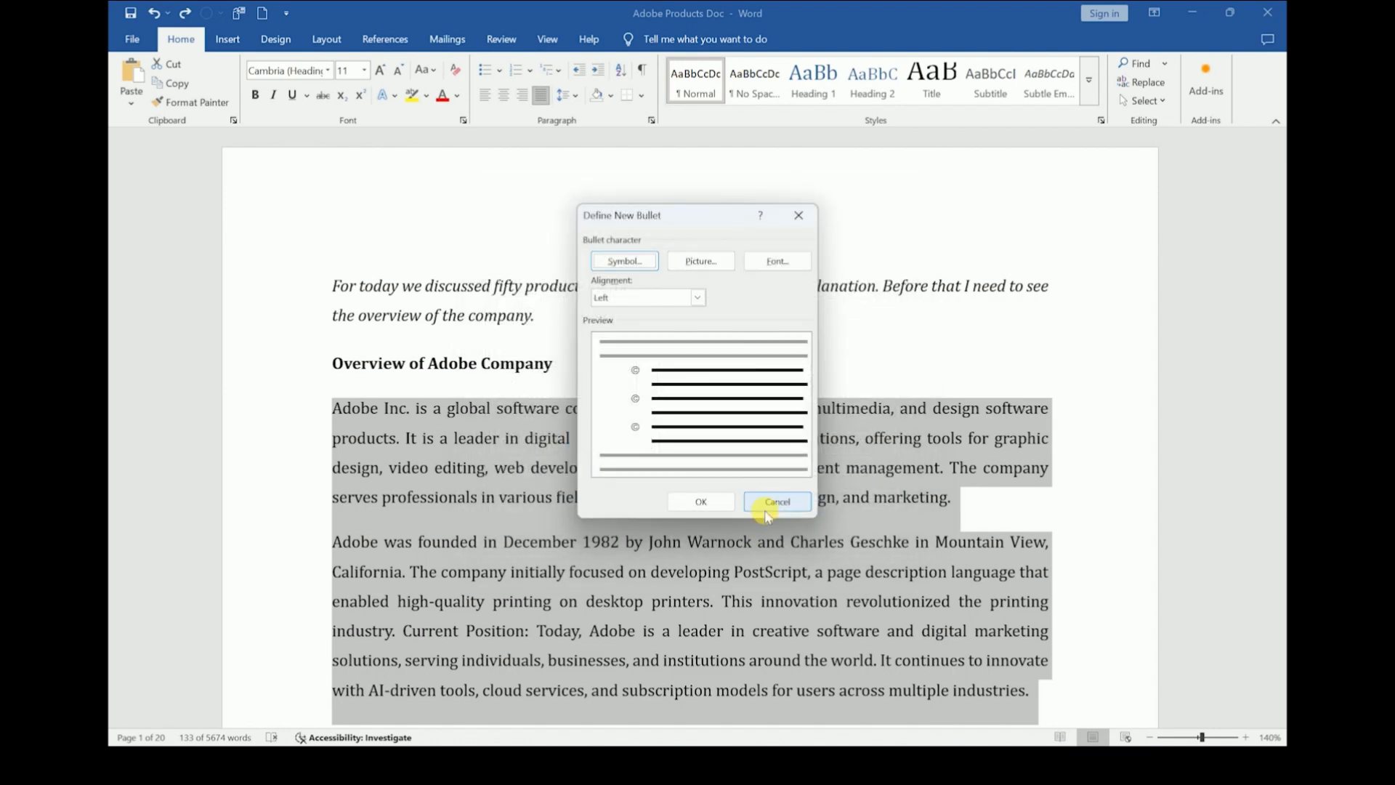
{"action": "left_click", "coordinate": [702, 502]}
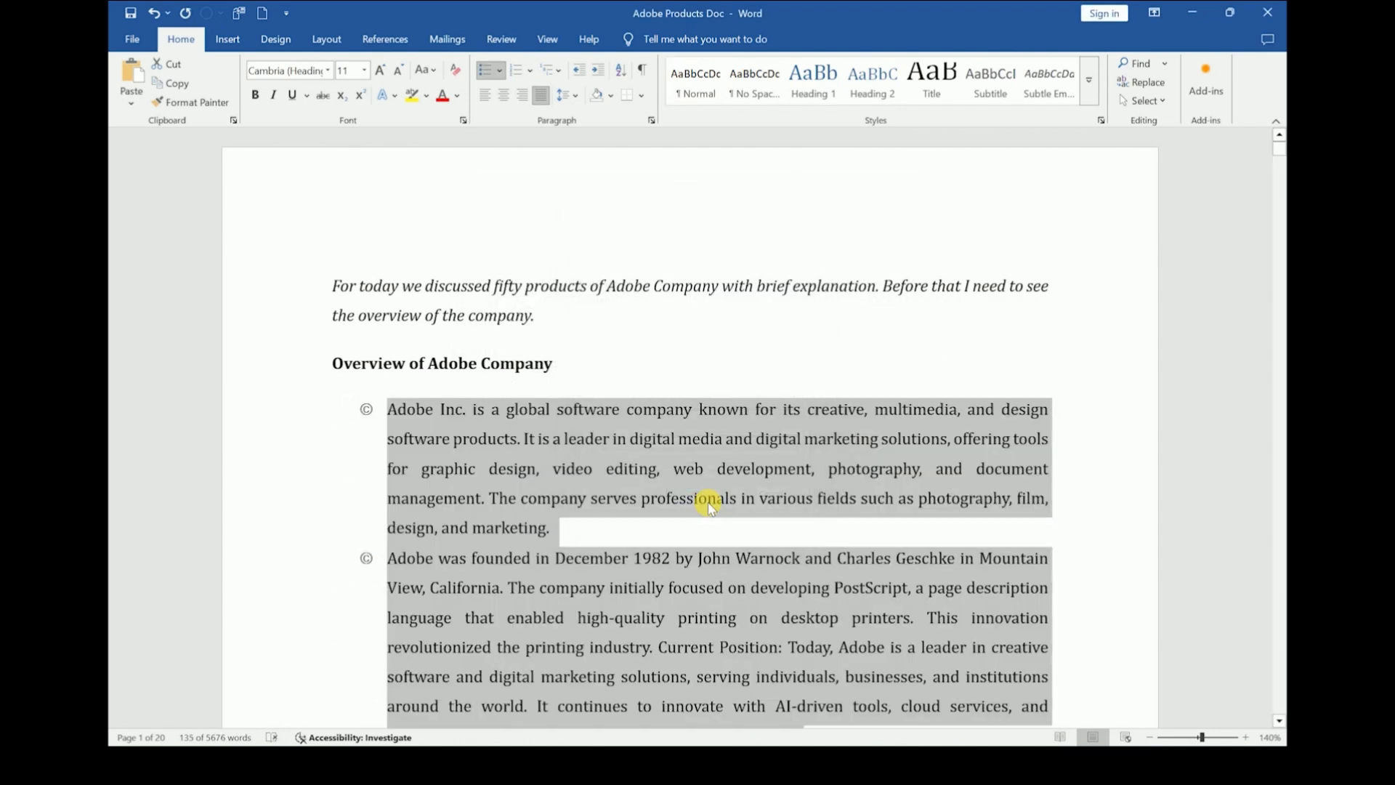
- Remove the © bullets from the two overview paragraphs and preview the numbering formats on them without applying one
{"action": "left_click", "coordinate": [501, 71]}
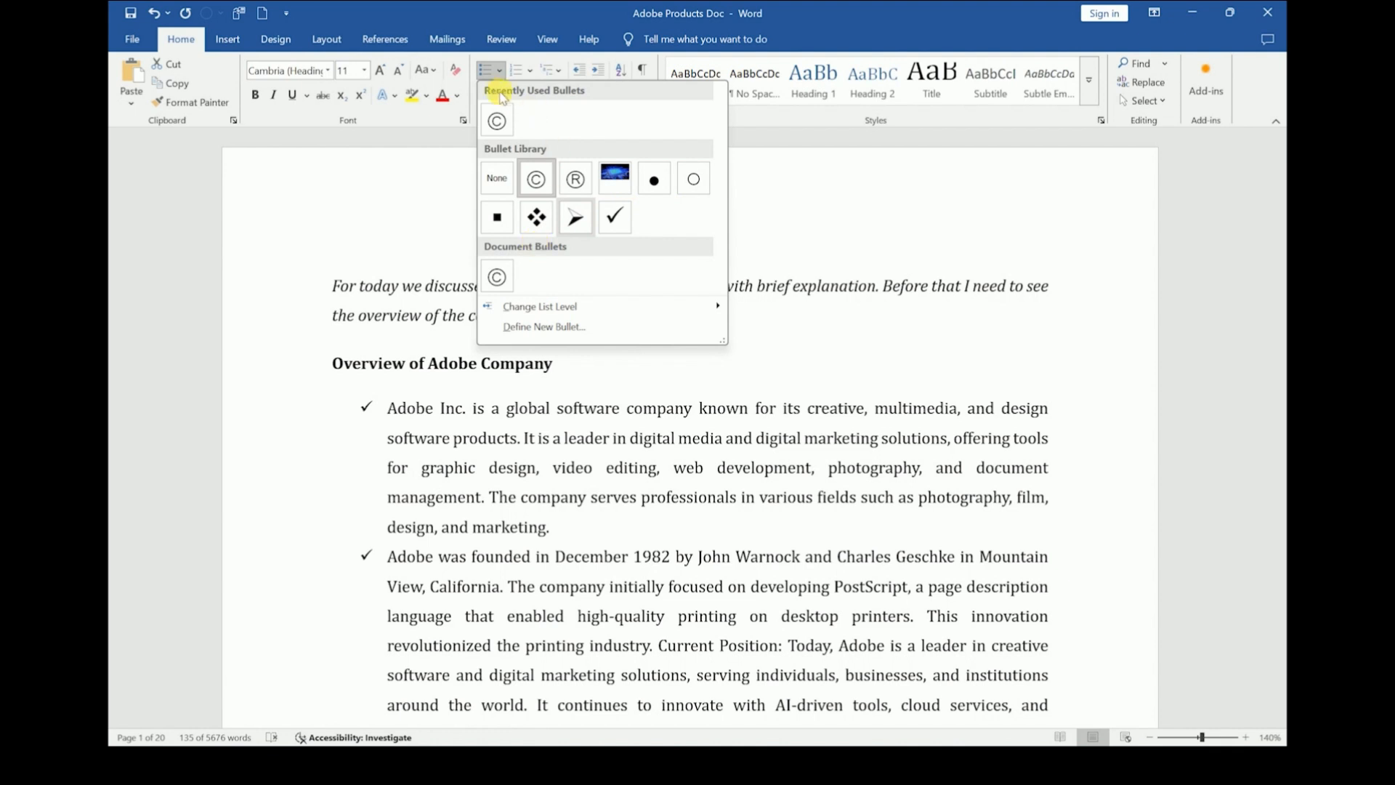
{"action": "left_click", "coordinate": [495, 178]}
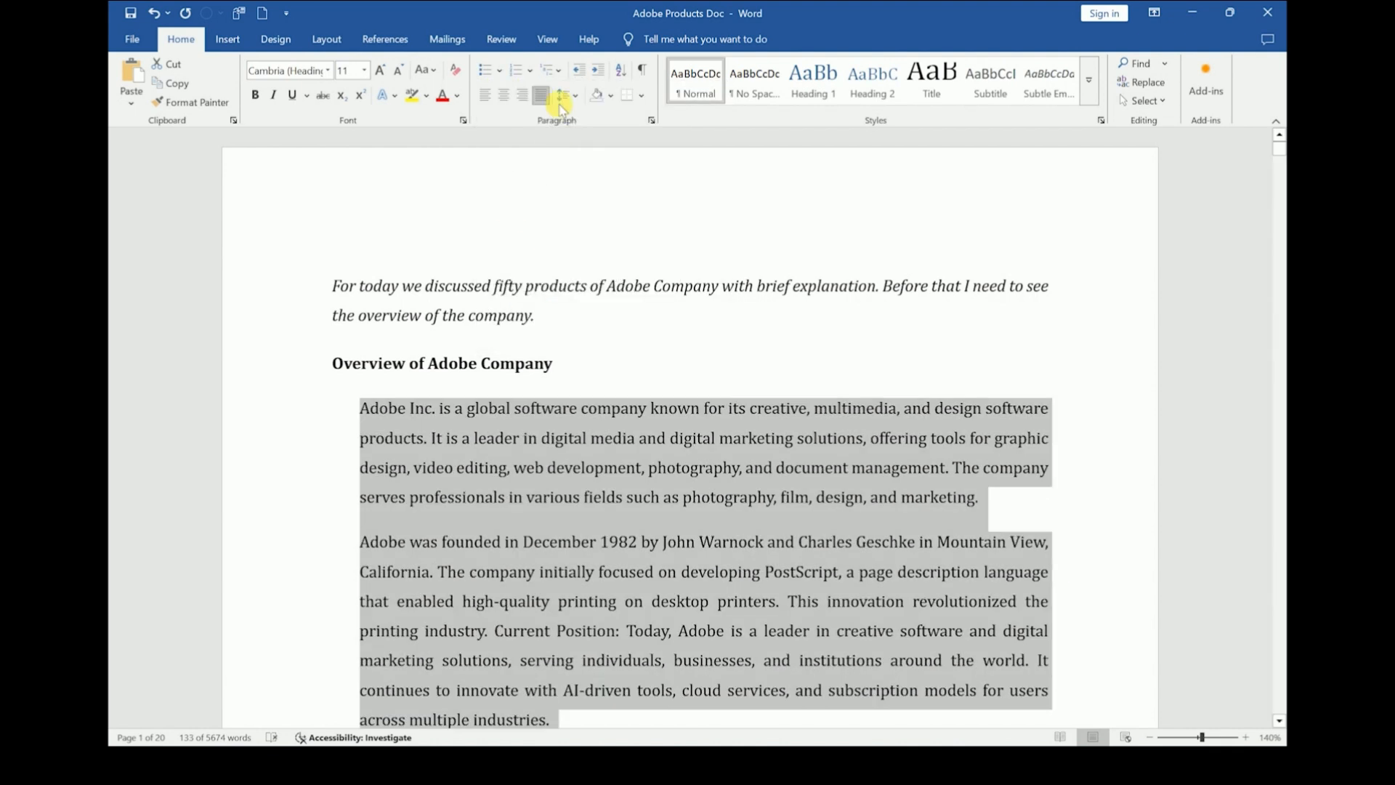
{"action": "left_click", "coordinate": [531, 71]}
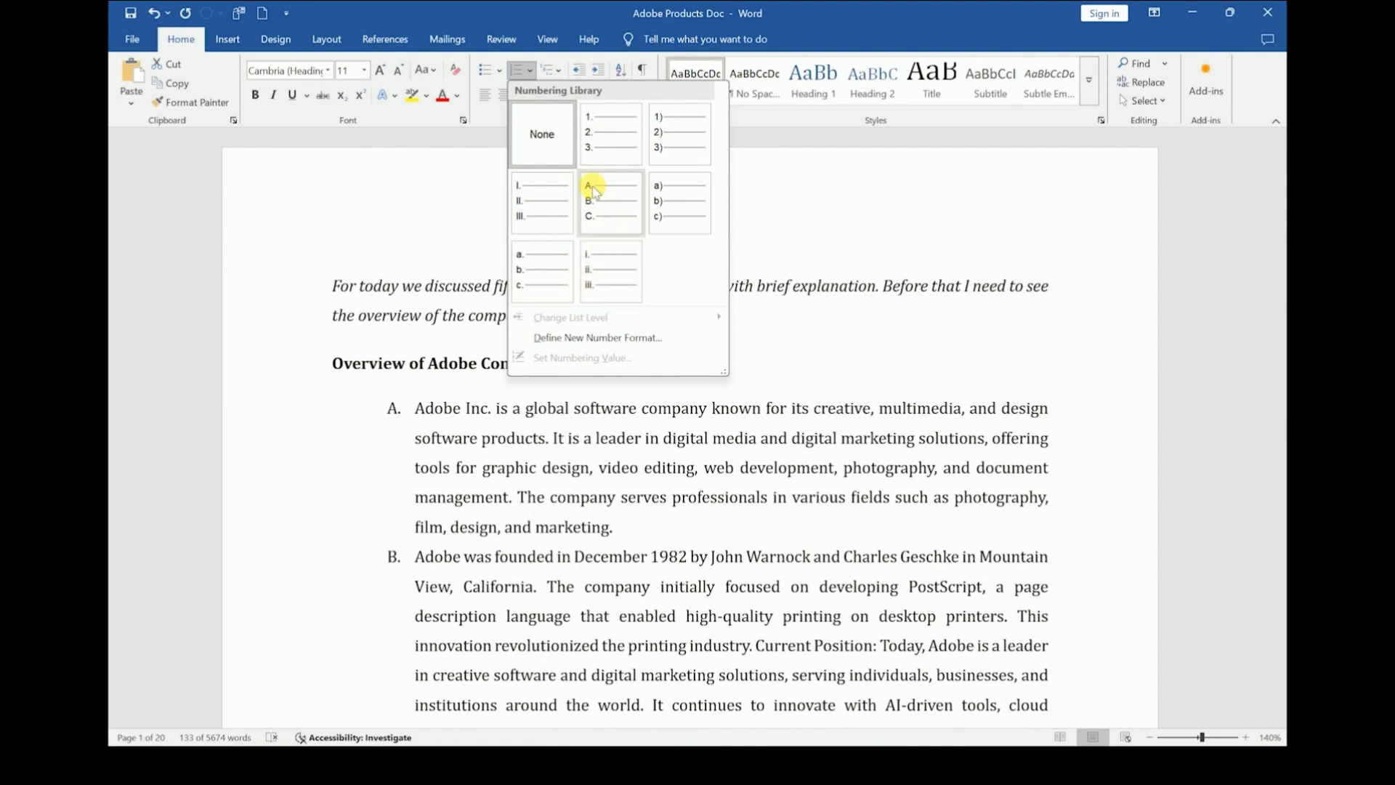
{"action": "left_click", "coordinate": [540, 517]}
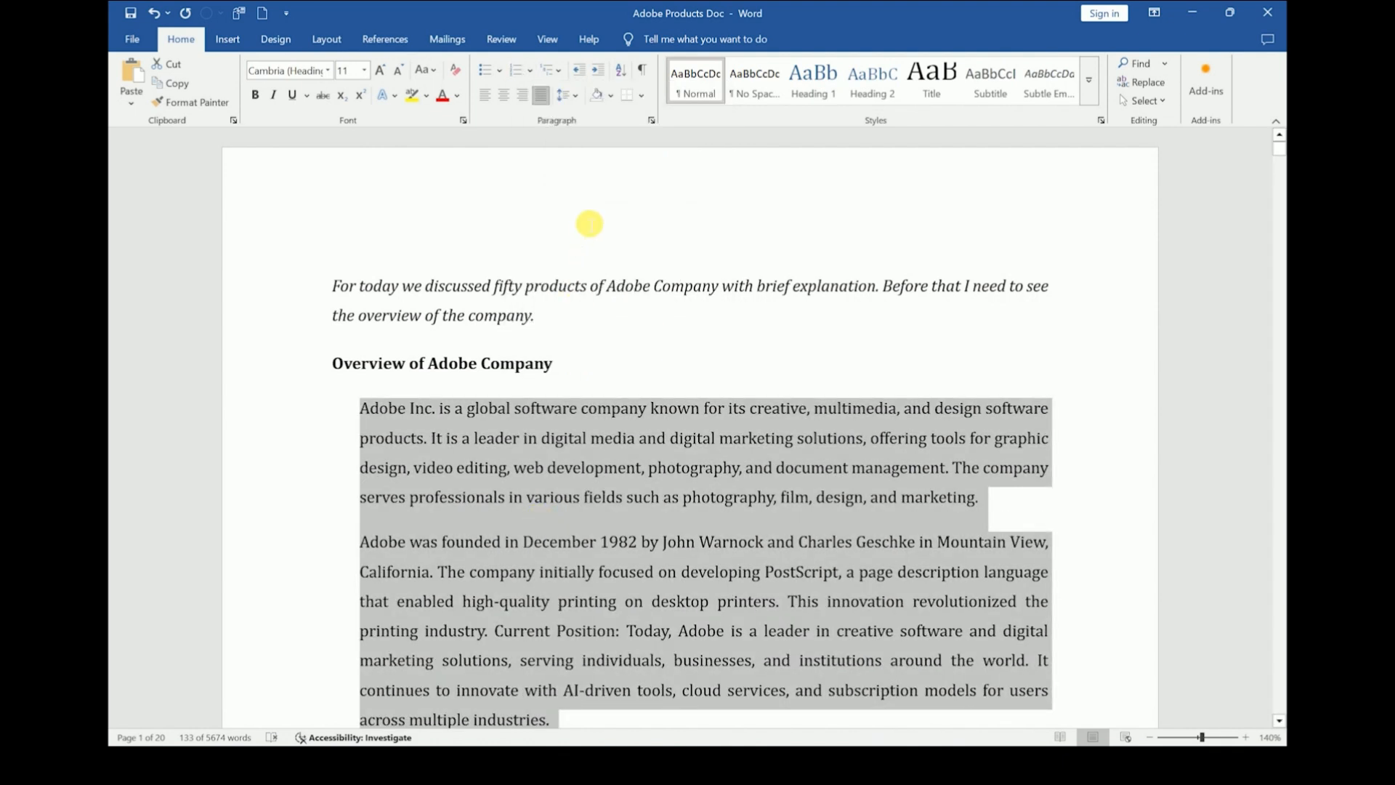
- Decrease the indent of the two overview paragraphs back to the margin and increase it again by one level
{"action": "left_click", "coordinate": [578, 77]}
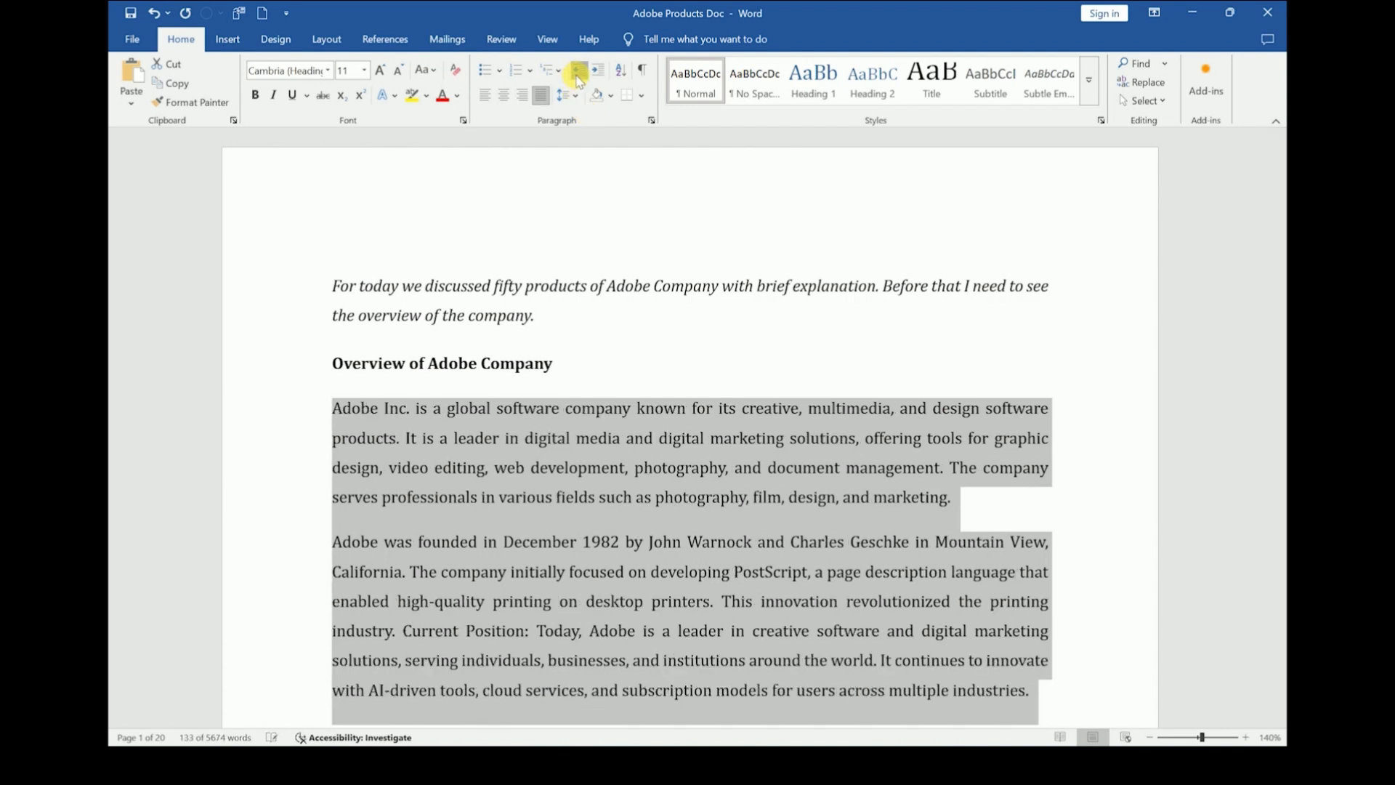
{"action": "left_click", "coordinate": [596, 74]}
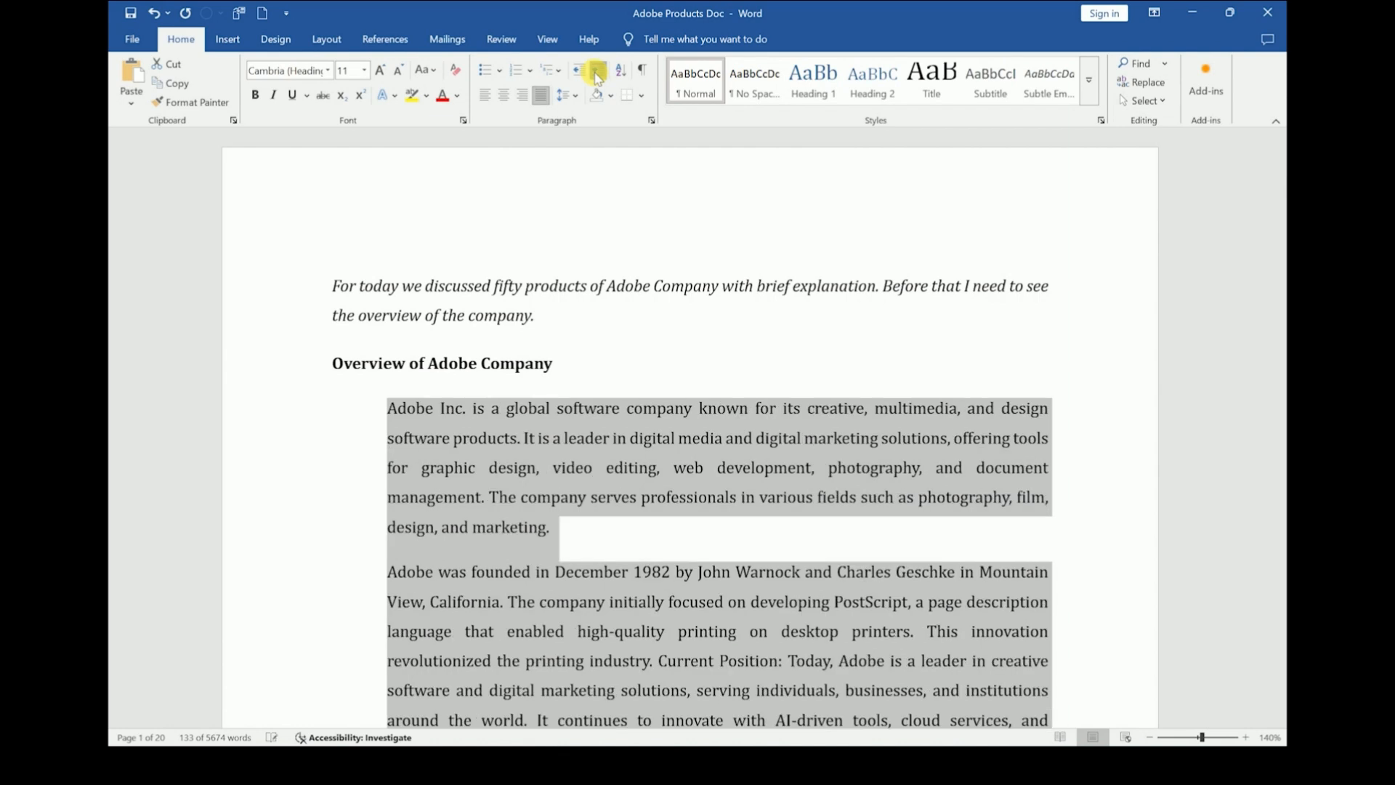
- Increase the indent of the two overview paragraphs further and decrease it back to the margin
{"action": "left_click", "coordinate": [595, 75]}
{"action": "left_click", "coordinate": [596, 75]}
{"action": "left_click", "coordinate": [575, 74]}
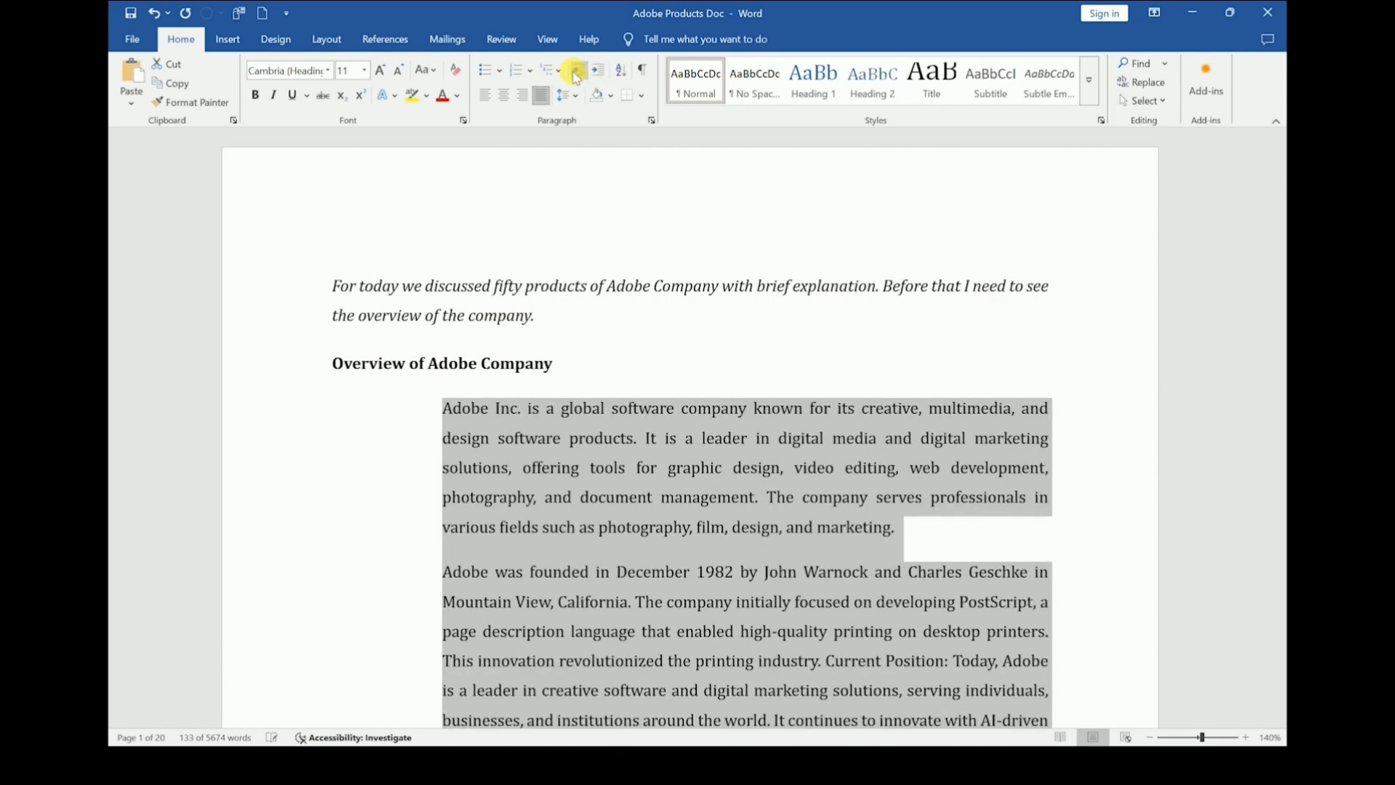
{"action": "left_click", "coordinate": [575, 74]}
{"action": "left_click", "coordinate": [575, 74]}
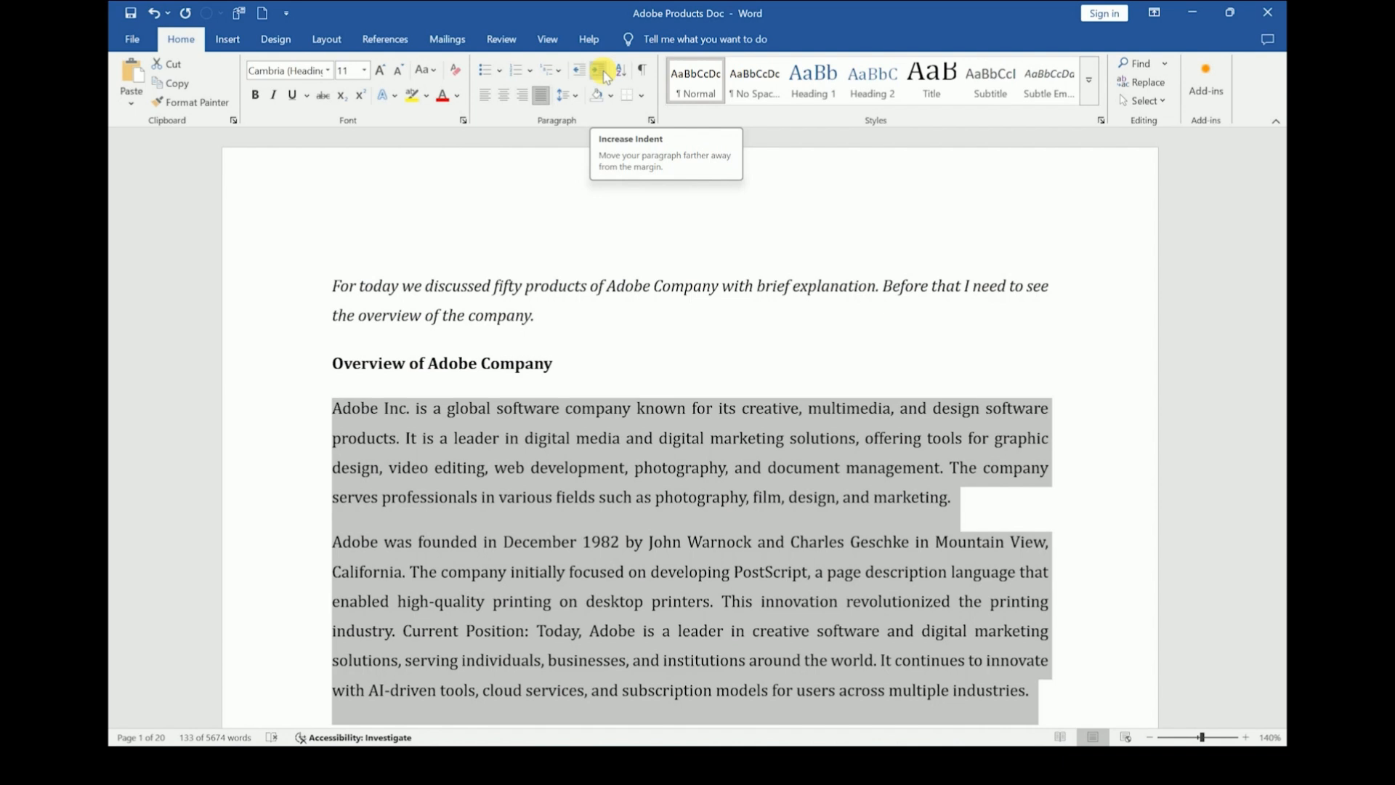
- Try yellow shading on the two overview paragraphs and clear it
{"action": "left_click", "coordinate": [610, 95]}
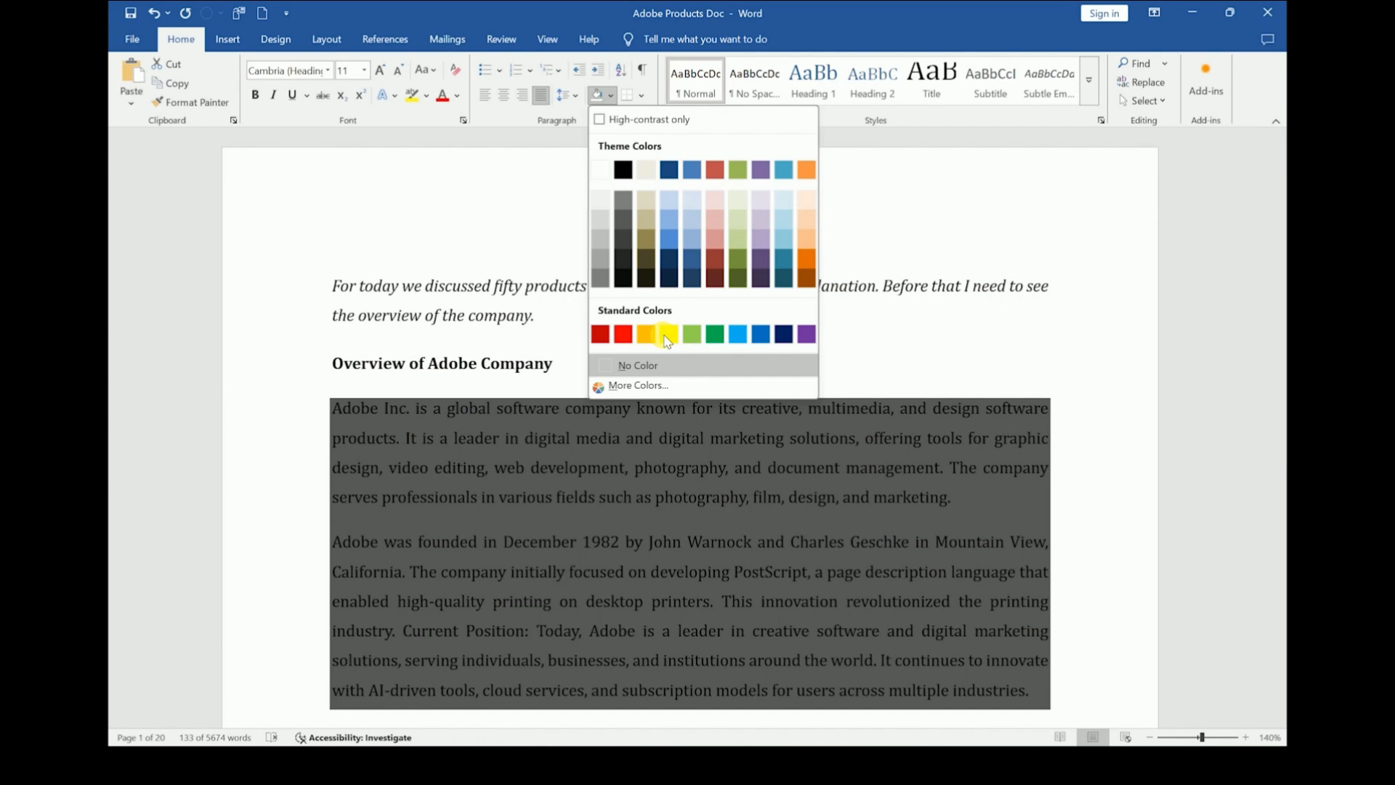
{"action": "left_click", "coordinate": [668, 336]}
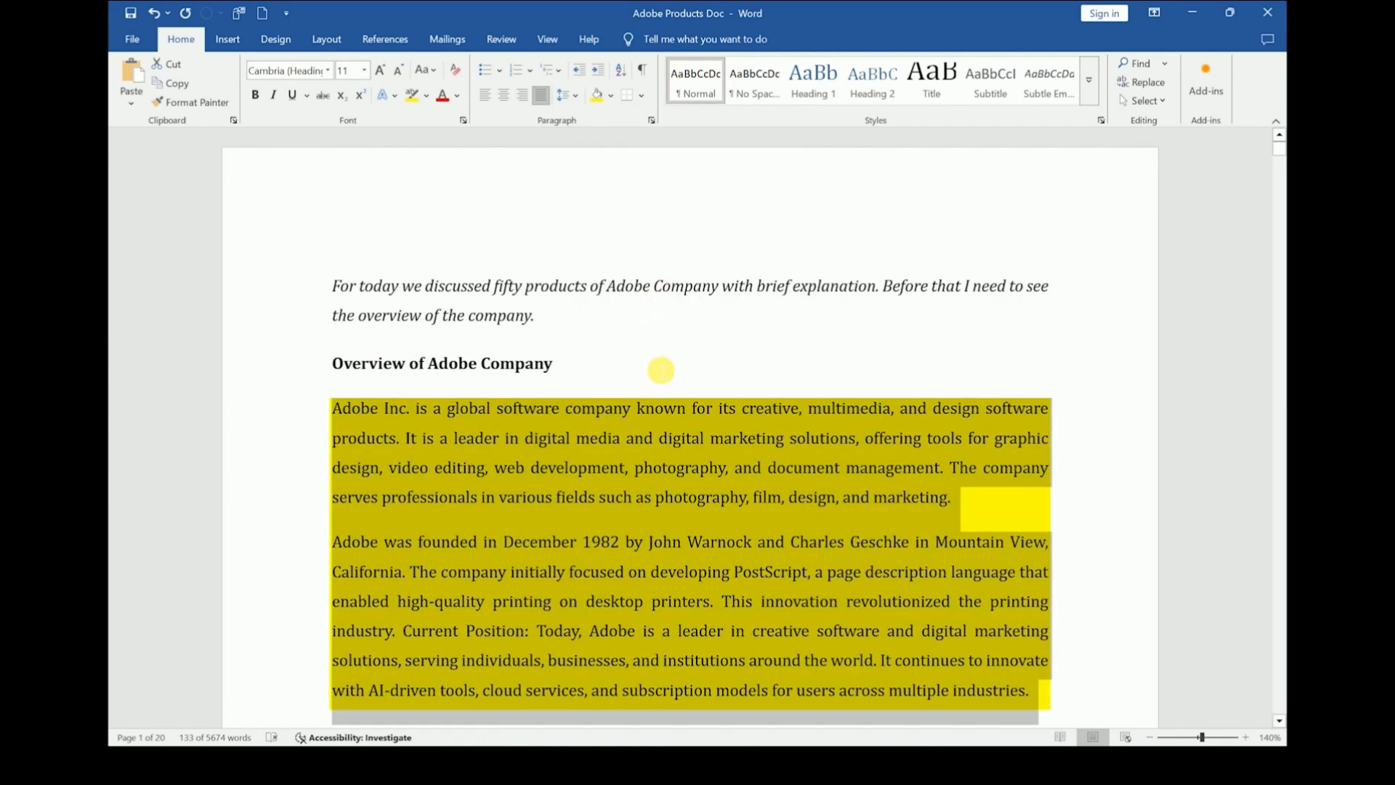
{"action": "left_click", "coordinate": [611, 94]}
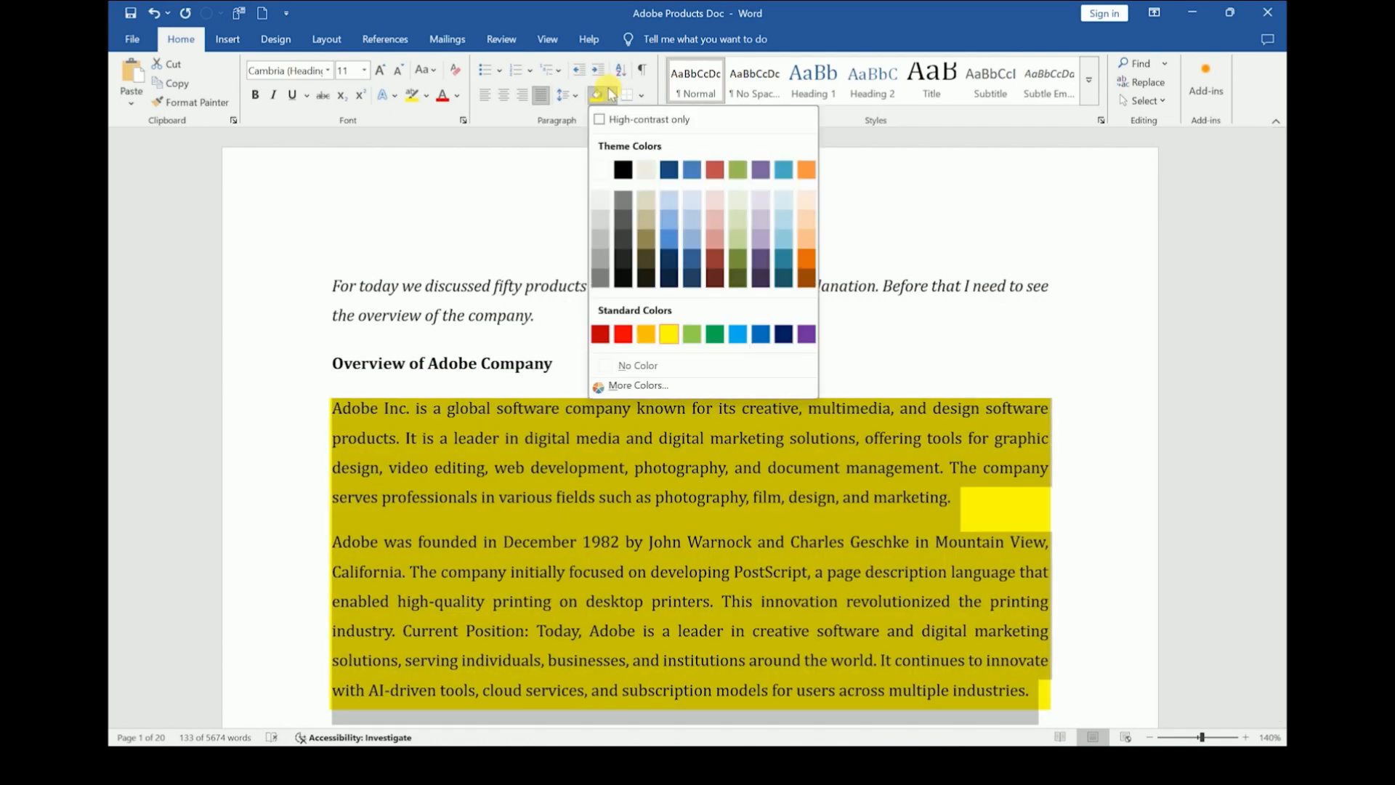
{"action": "left_click", "coordinate": [604, 181]}
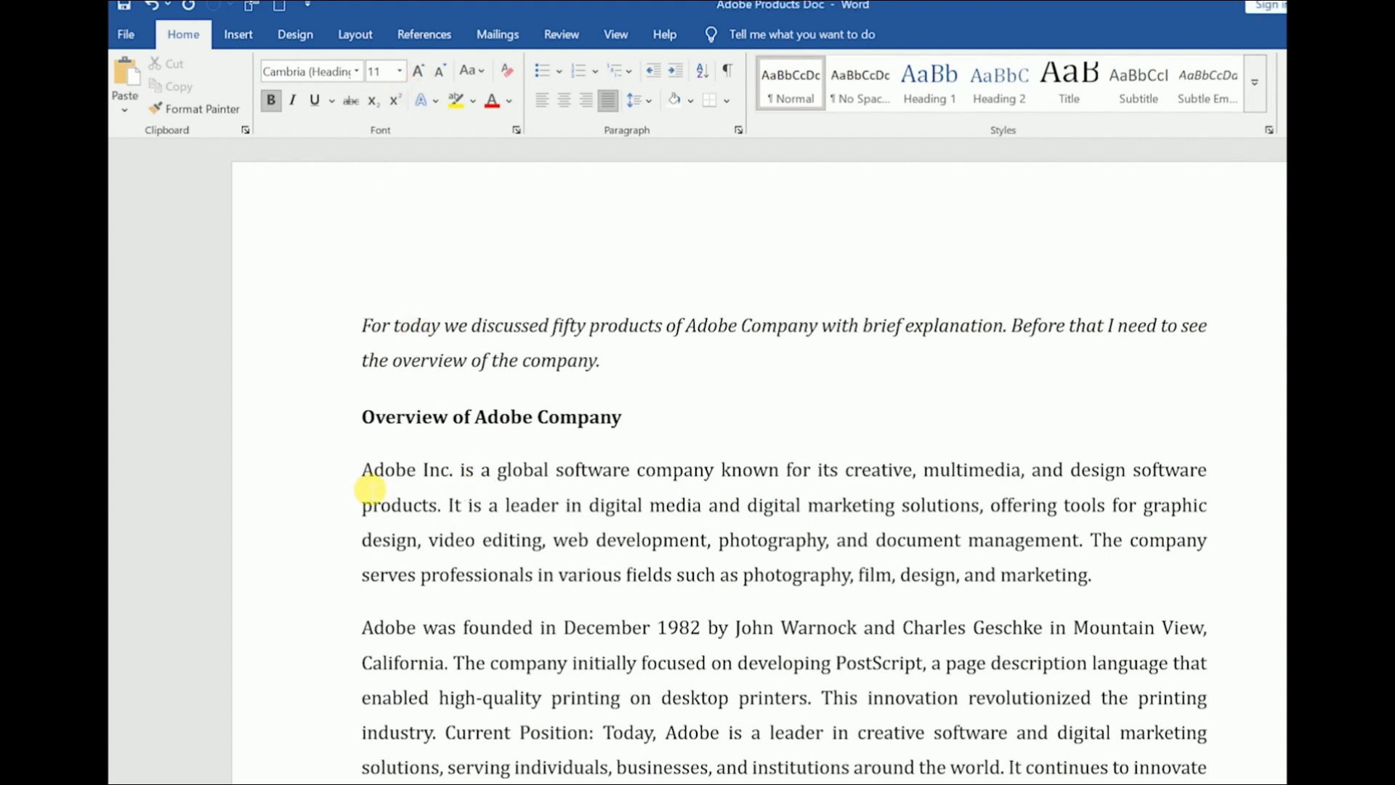
- Apply the Arial Black font to the first overview paragraph from "Adobe Inc." through "various fields"
{"action": "left_click_drag", "start_coordinate": [362, 473], "coordinate": [662, 607]}
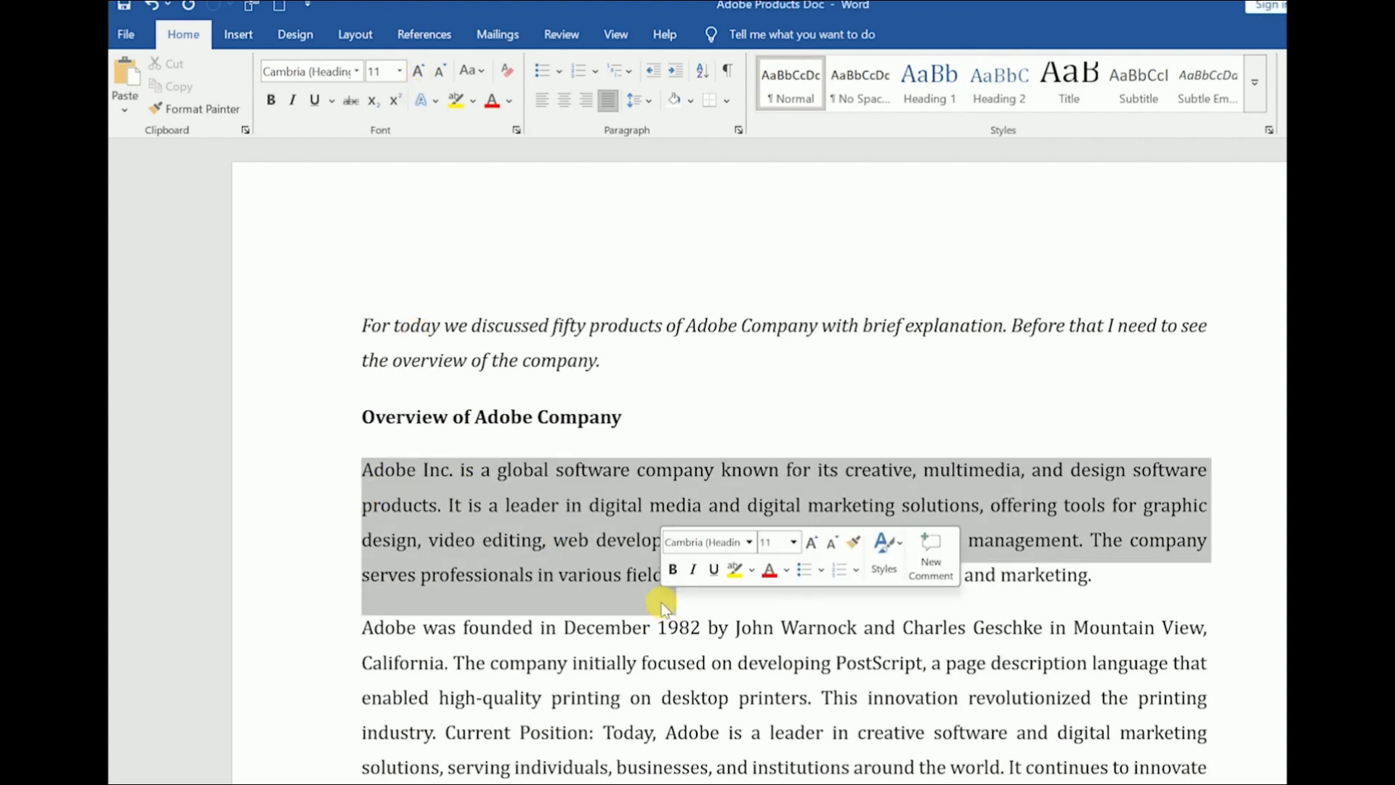
{"action": "left_click", "coordinate": [353, 71]}
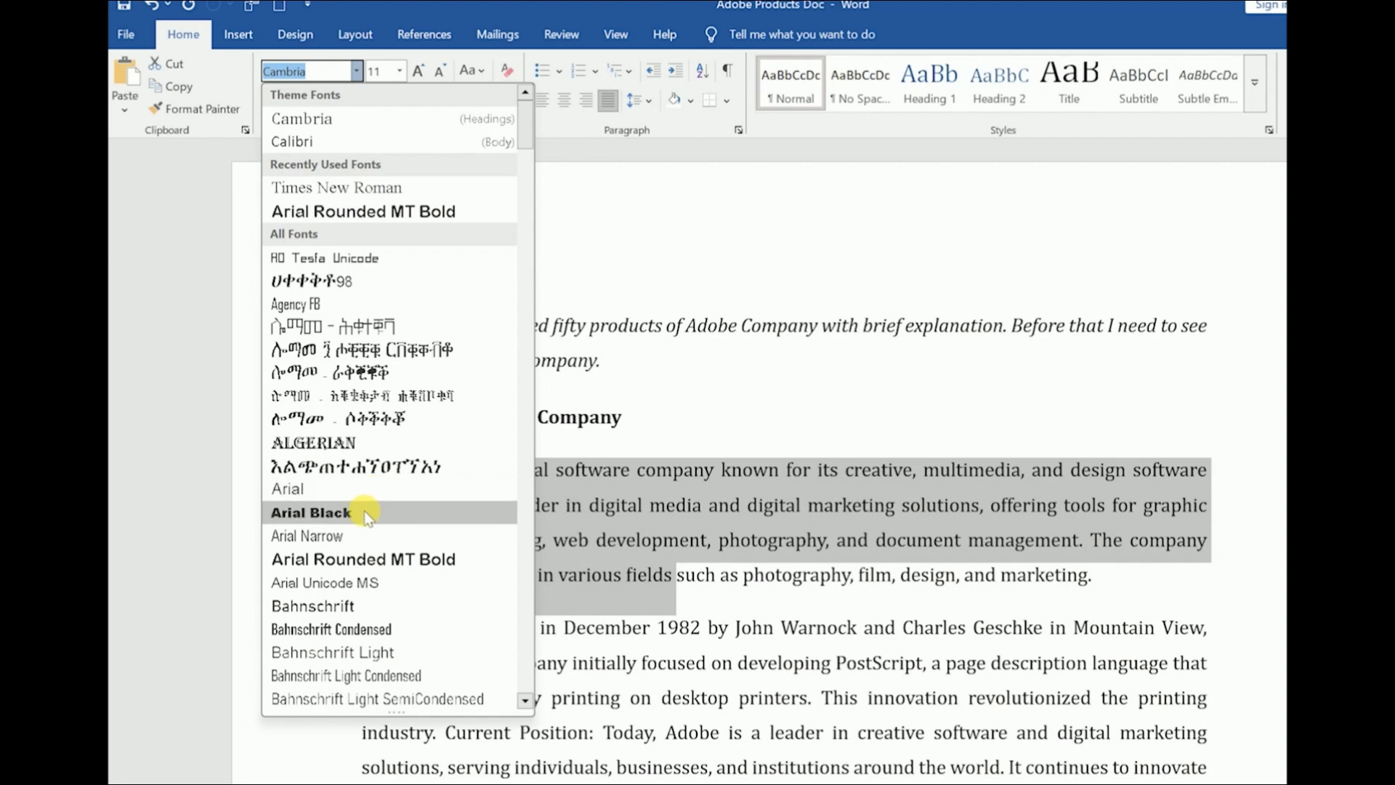
{"action": "left_click", "coordinate": [365, 510]}
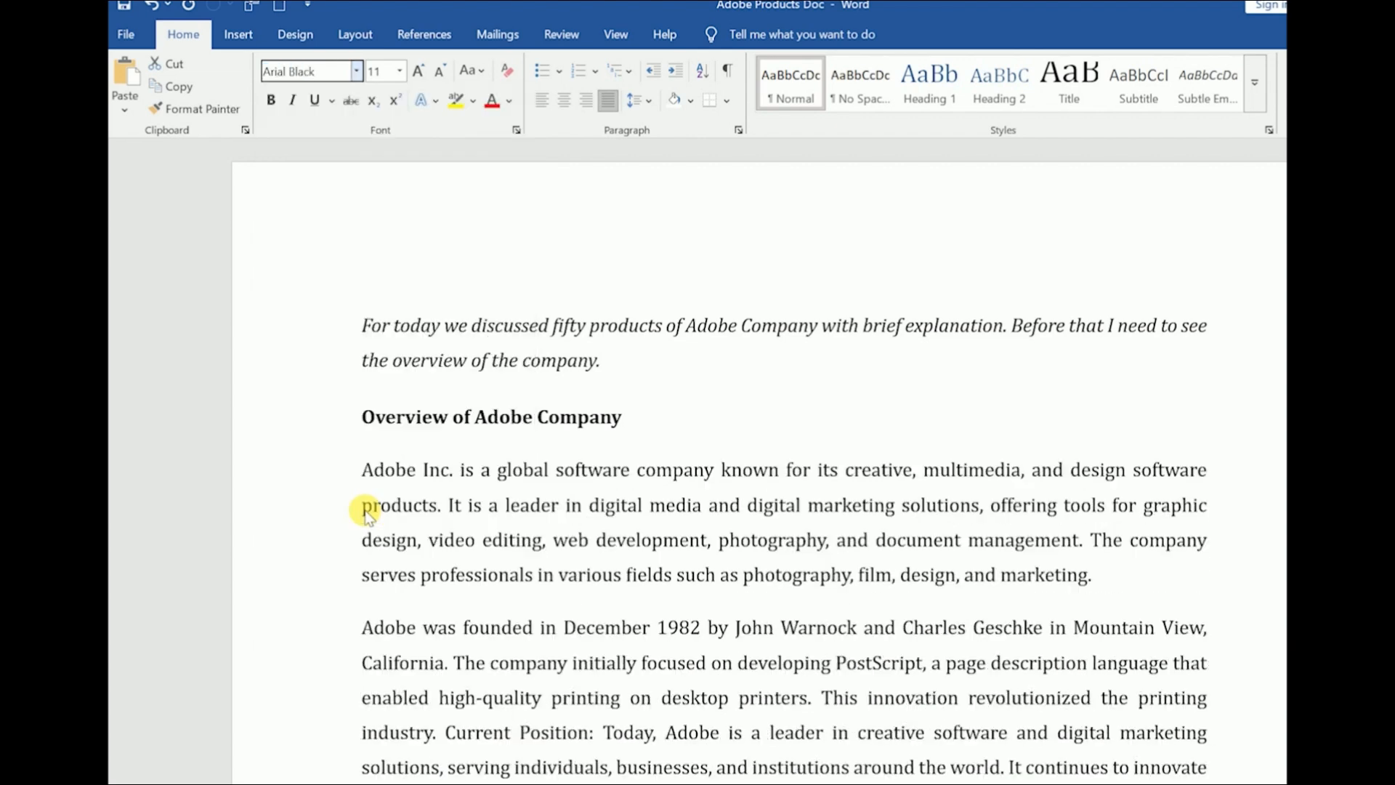
- Preview larger font sizes on the Arial Black text without applying one and restore its font to Cambria (Headings)
{"action": "left_click", "coordinate": [398, 73]}
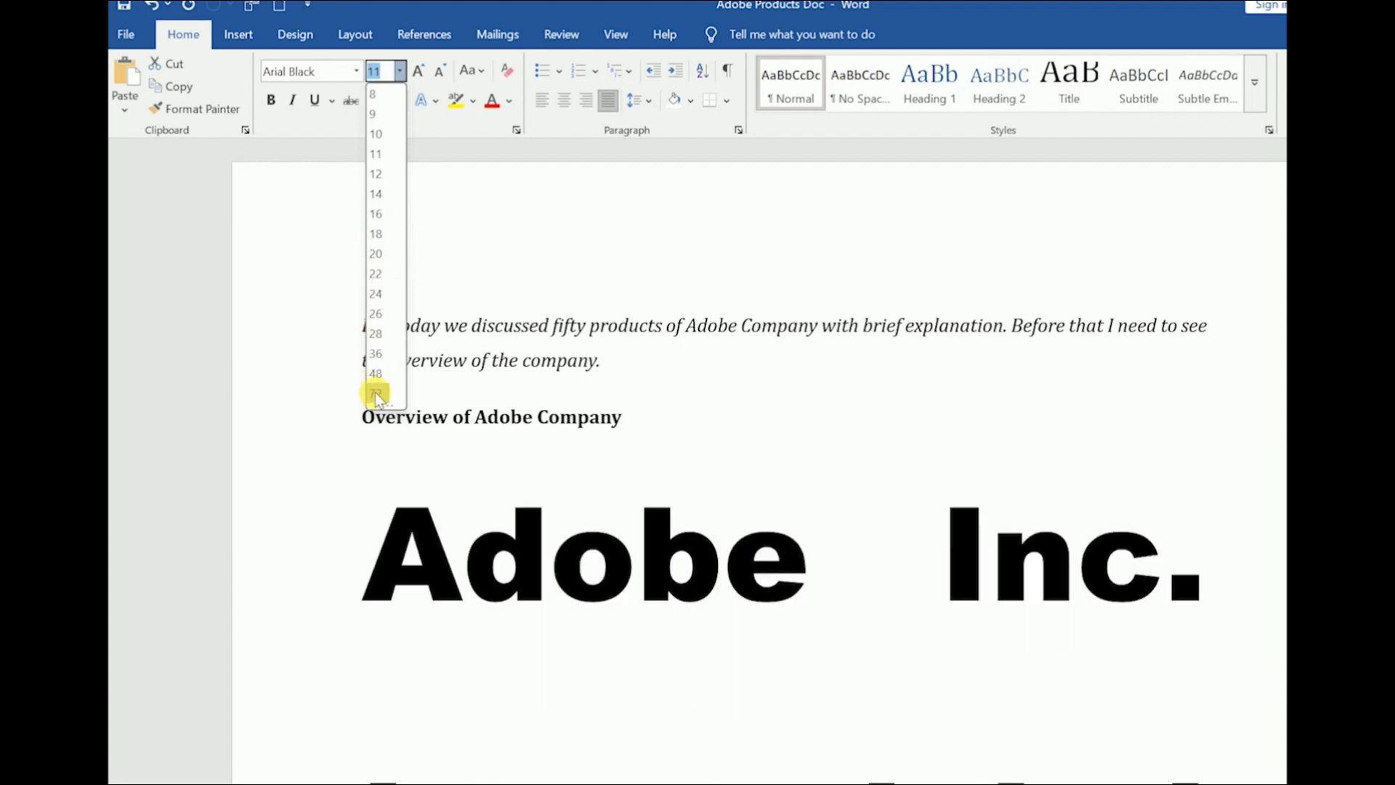
{"action": "left_click", "coordinate": [548, 478]}
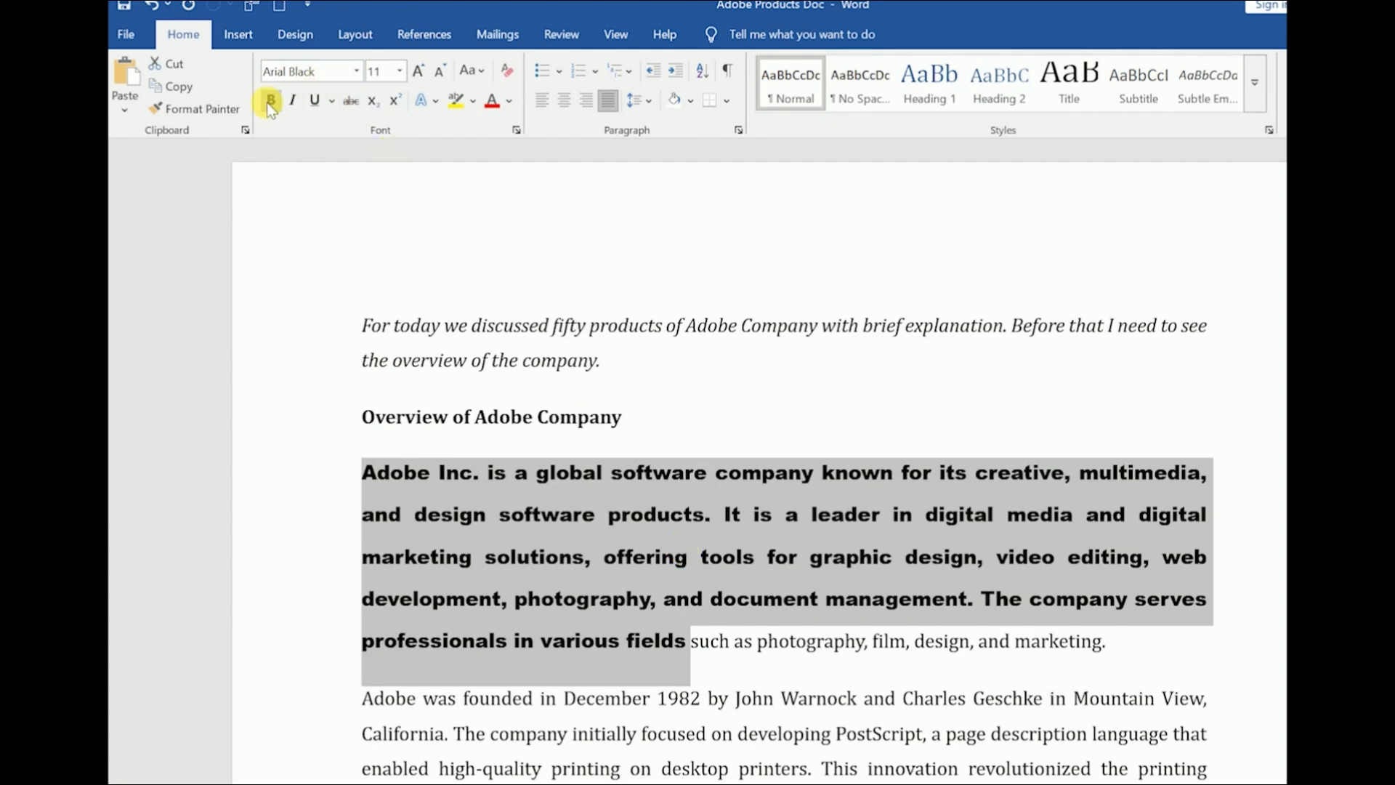
{"action": "left_click", "coordinate": [358, 71]}
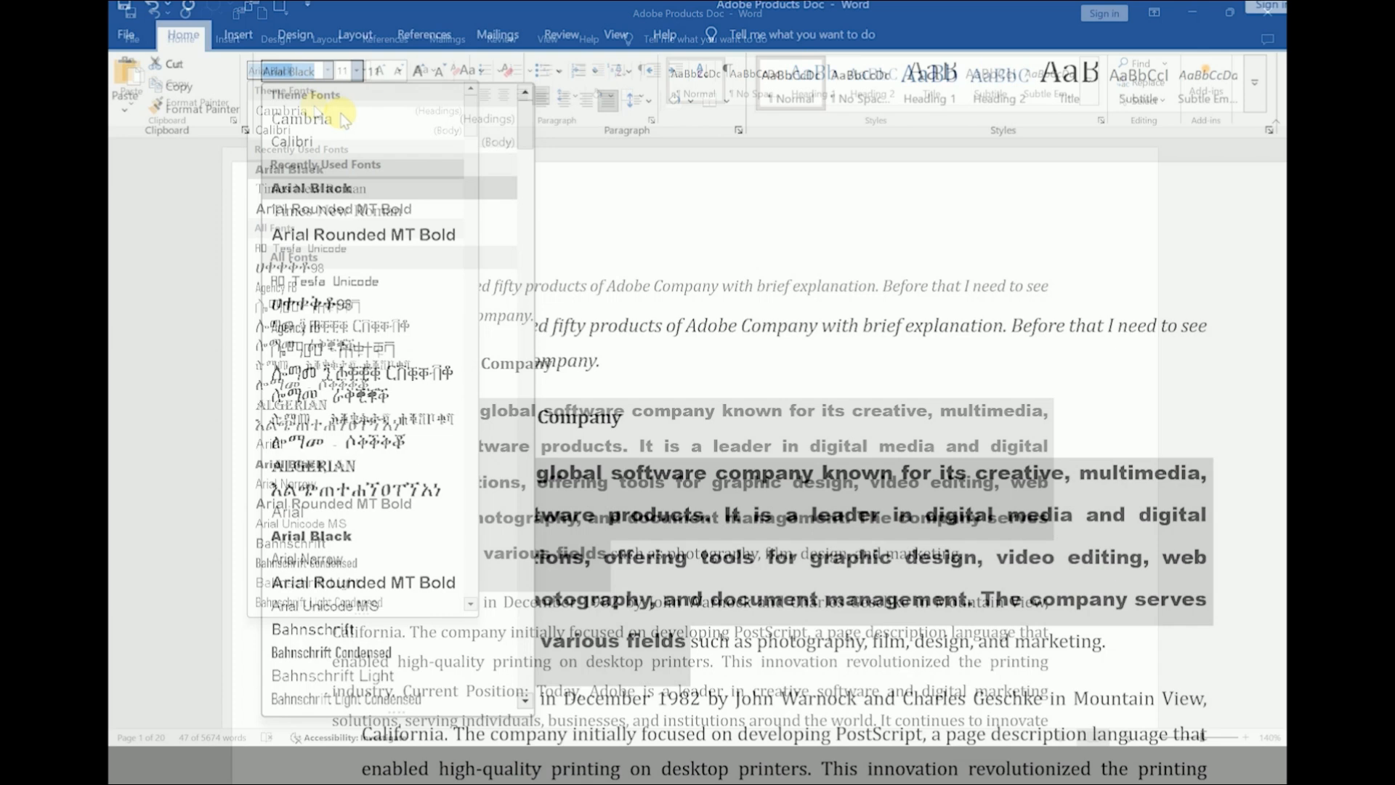
{"action": "left_click", "coordinate": [342, 118]}
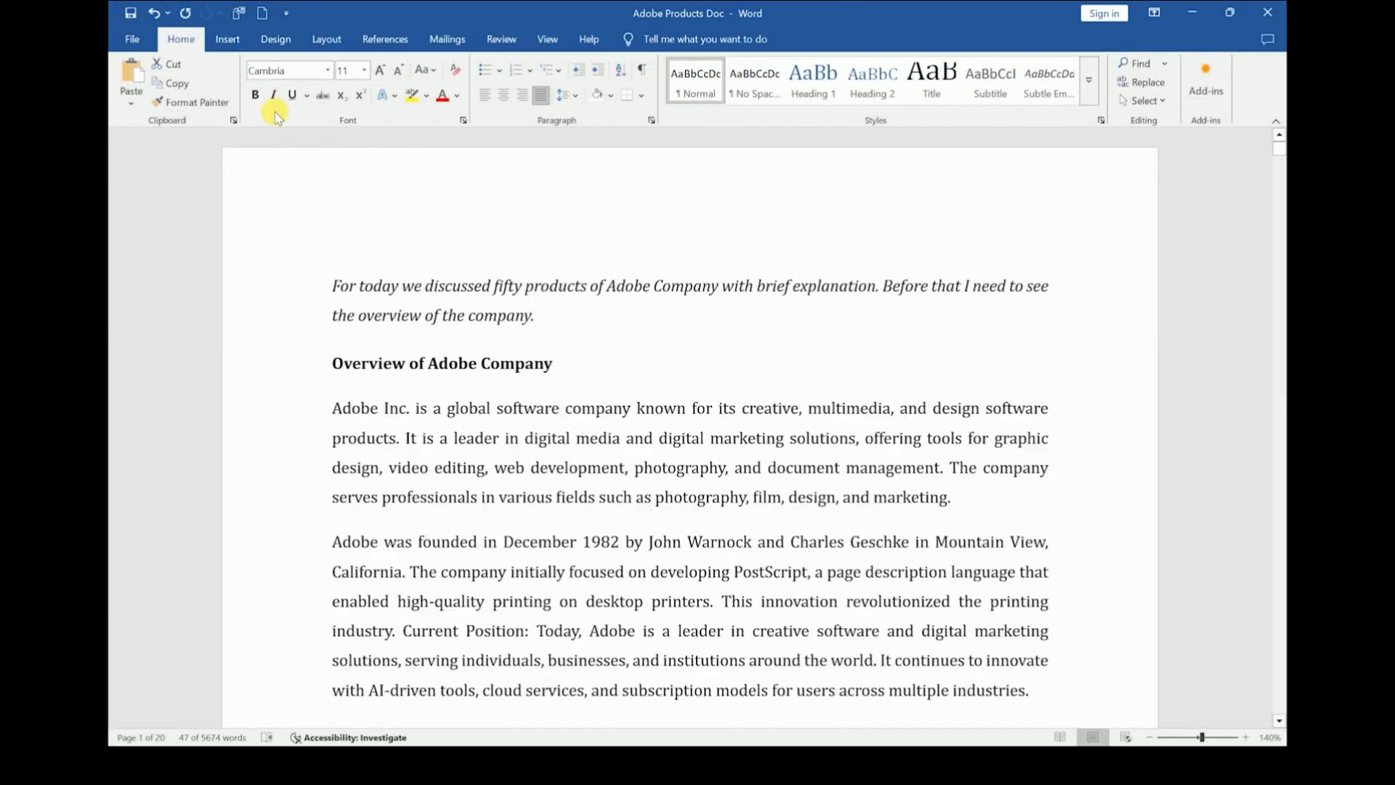
- Try UPPERCASE on the word "company" in the first overview paragraph and undo the change
{"action": "left_click", "coordinate": [595, 427]}
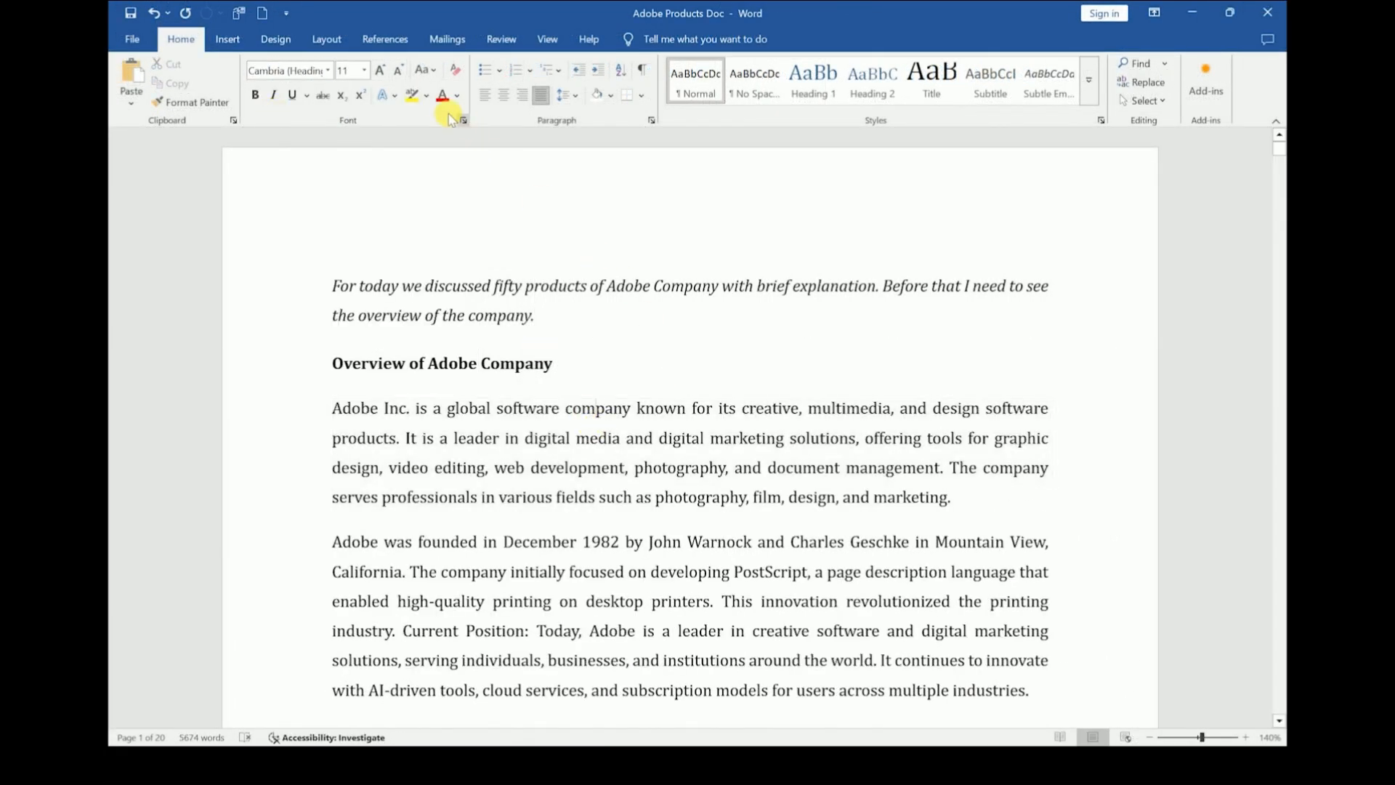
{"action": "left_click", "coordinate": [425, 70]}
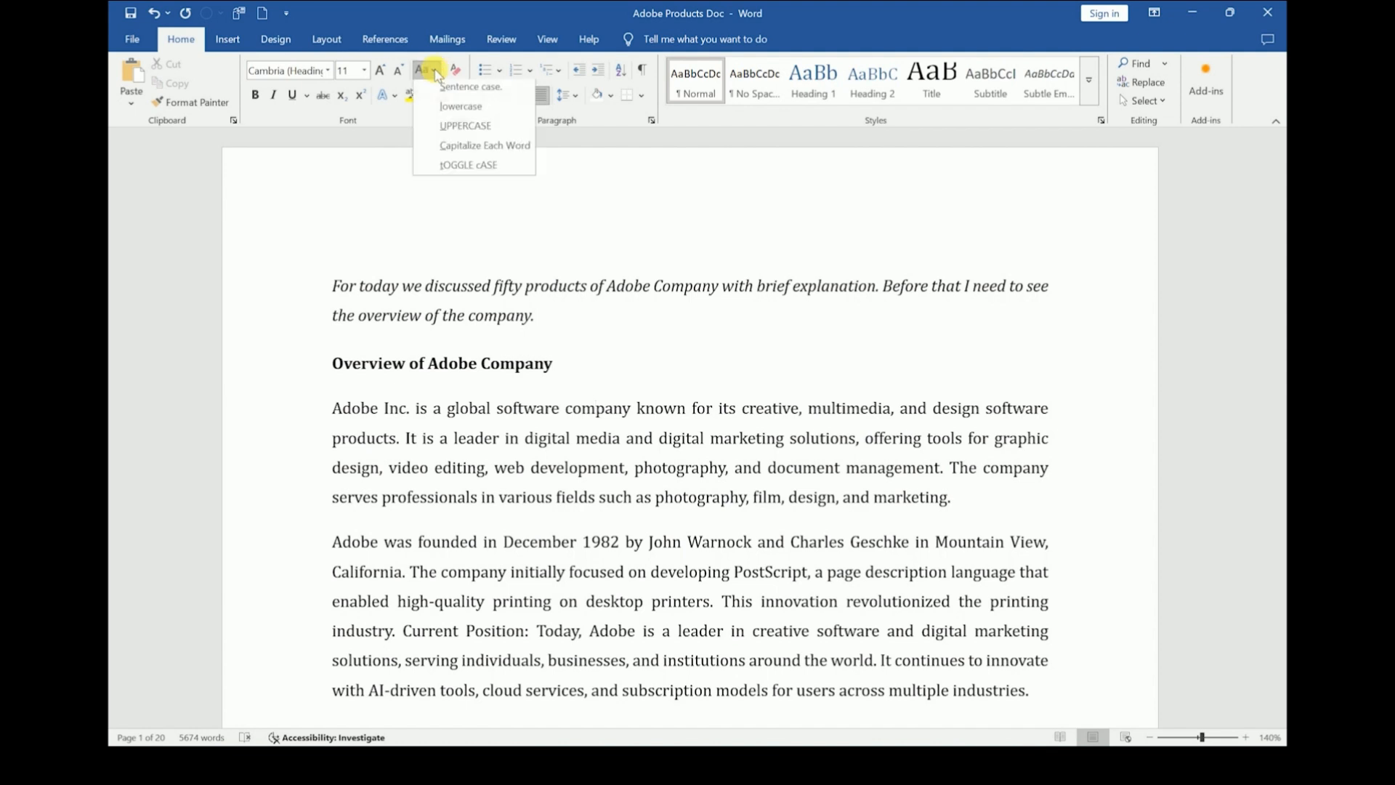
{"action": "left_click", "coordinate": [483, 135]}
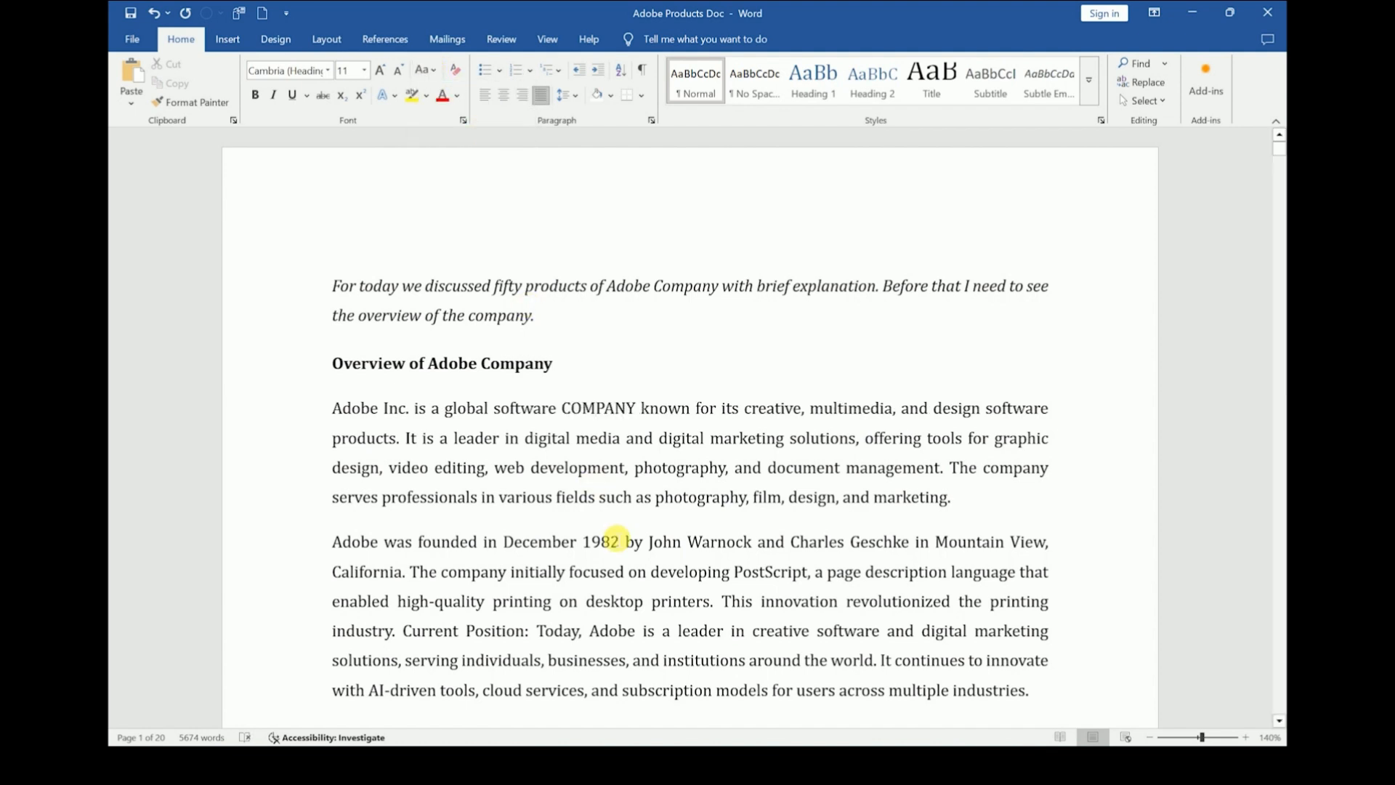
{"action": "key", "text": "ctrl+z"}
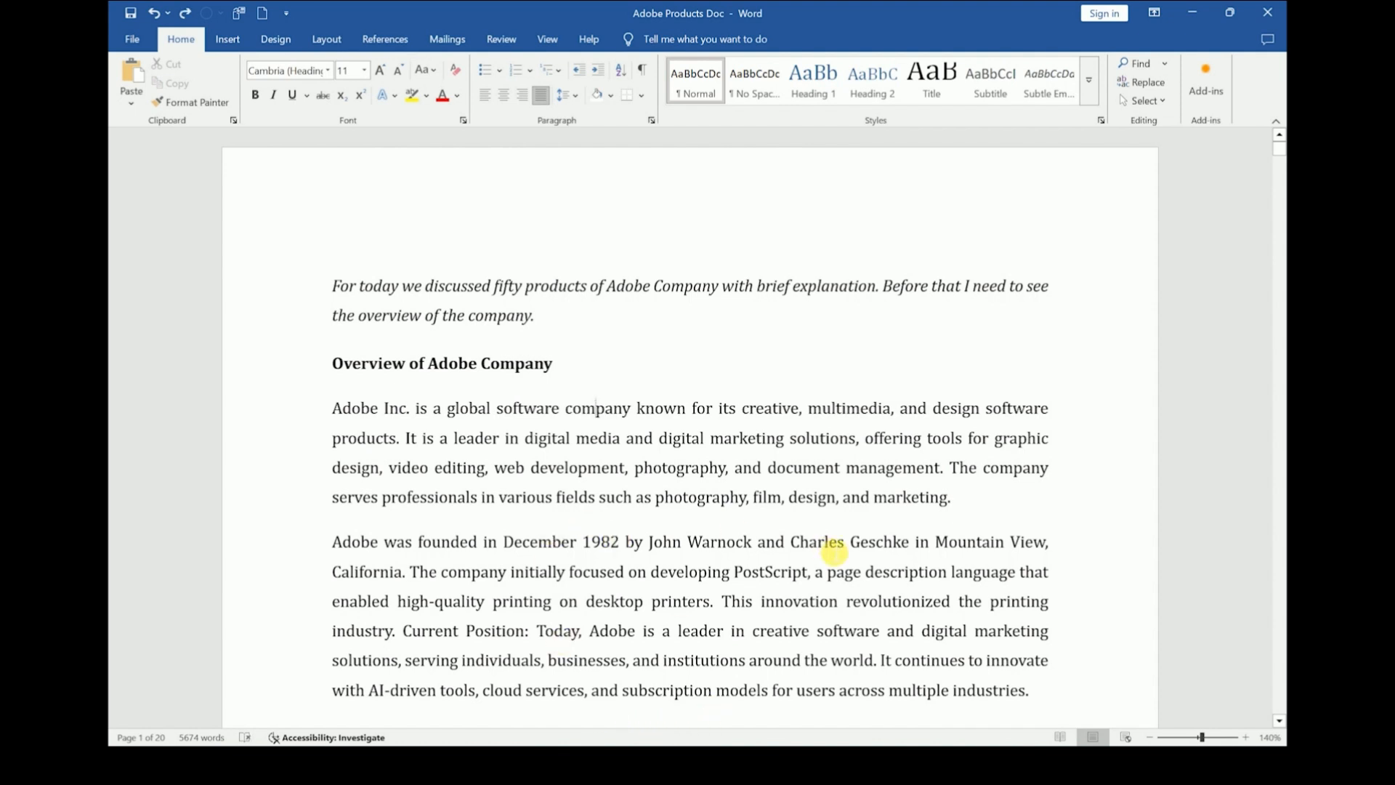
- Change the overview heading and its first paragraph to UPPERCASE and then to lowercase
{"action": "left_click_drag", "start_coordinate": [943, 510], "coordinate": [288, 397]}
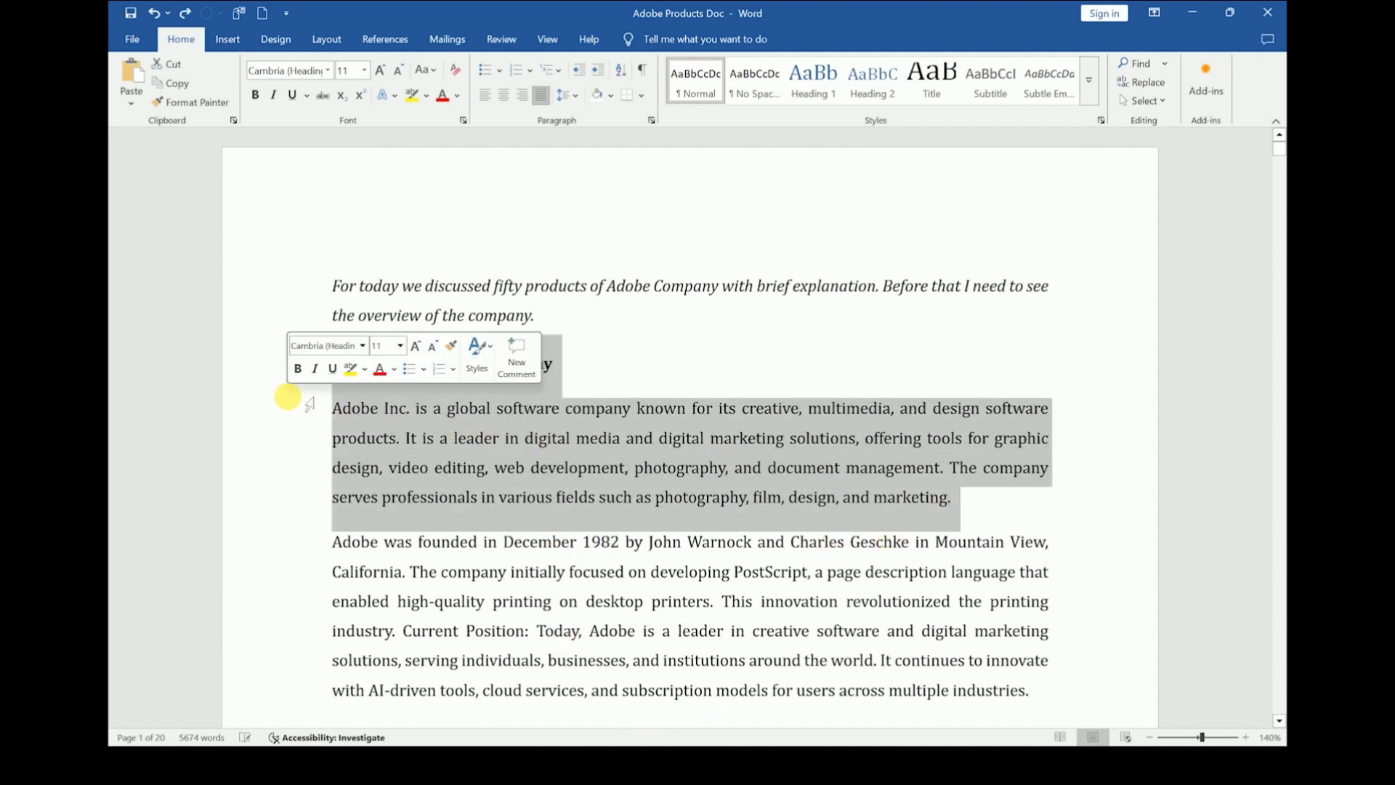
{"action": "left_click", "coordinate": [433, 72]}
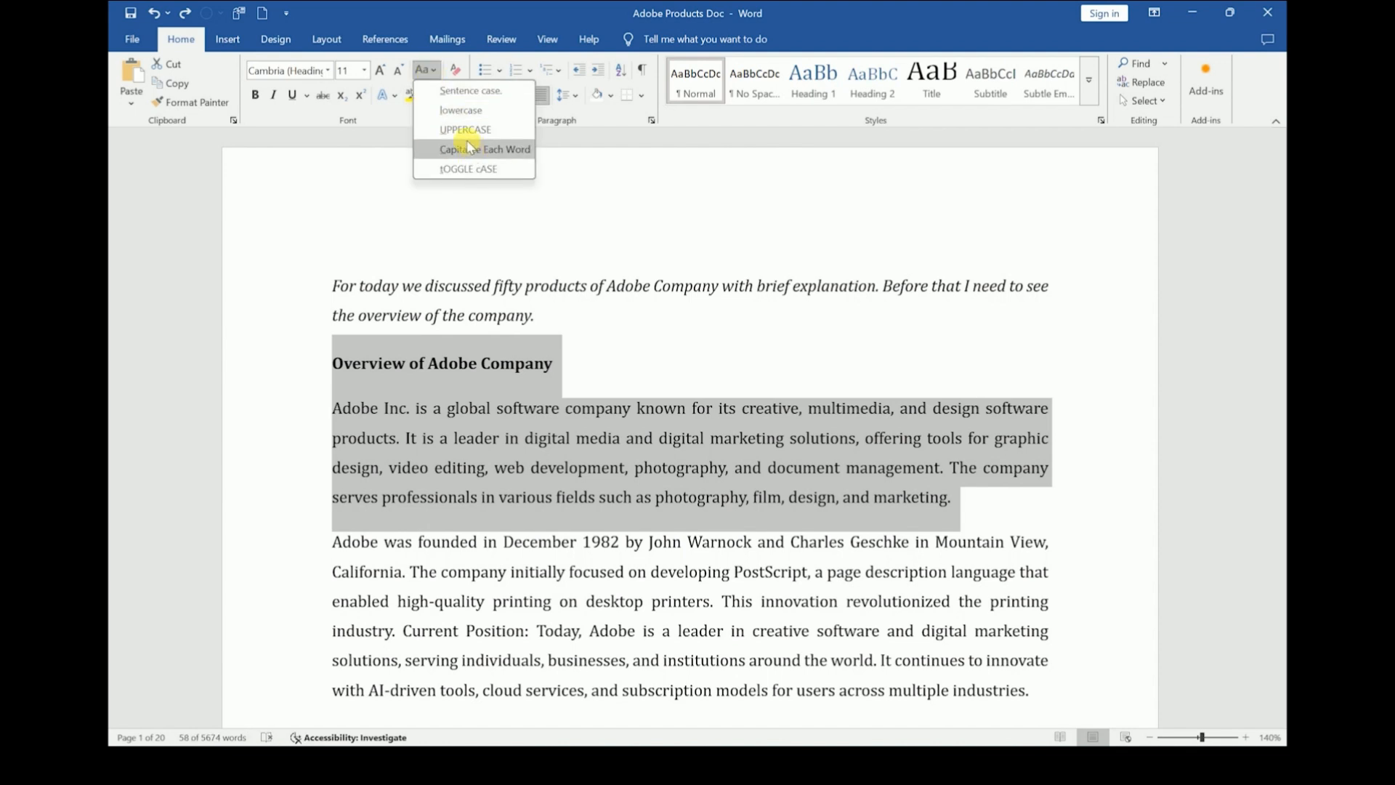
{"action": "left_click", "coordinate": [451, 130]}
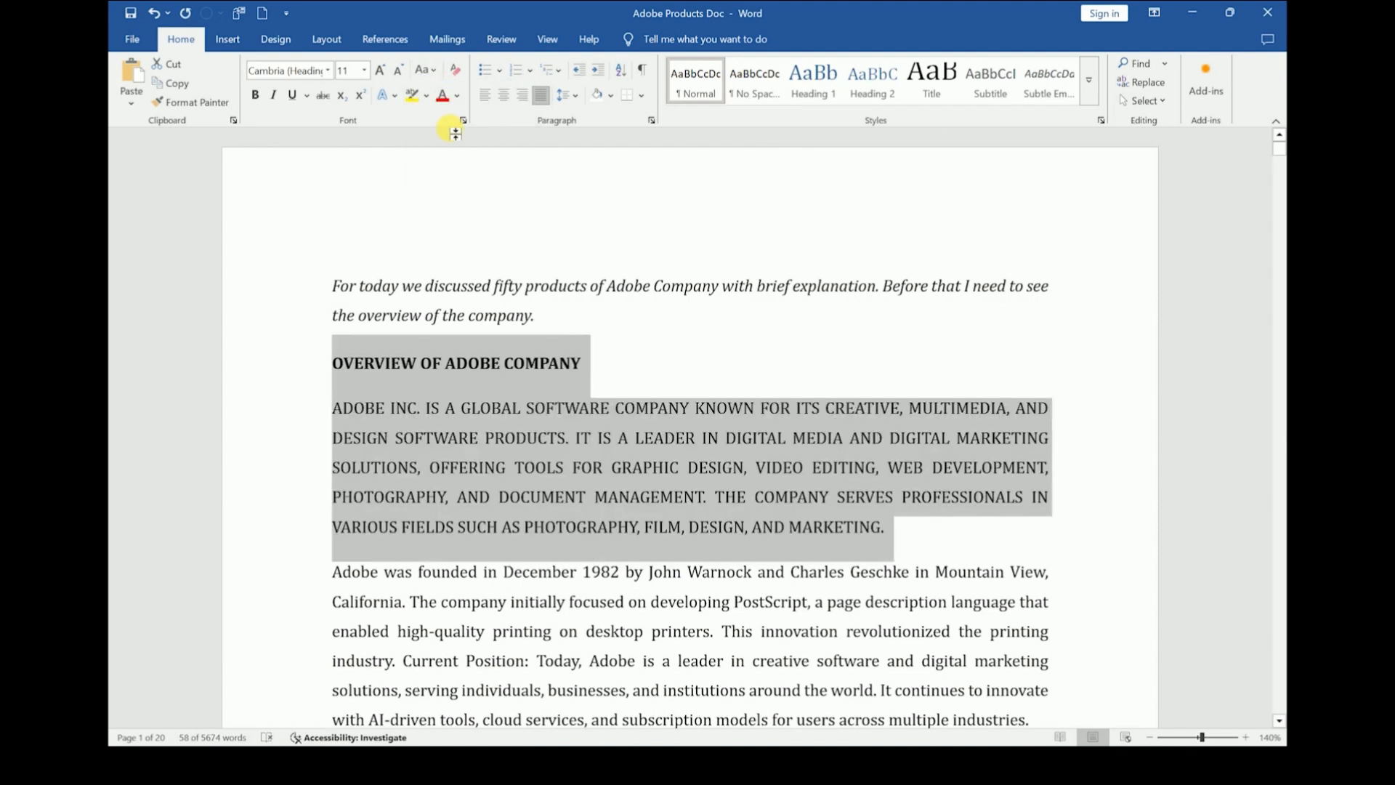
{"action": "left_click", "coordinate": [428, 70]}
{"action": "left_click", "coordinate": [457, 110]}
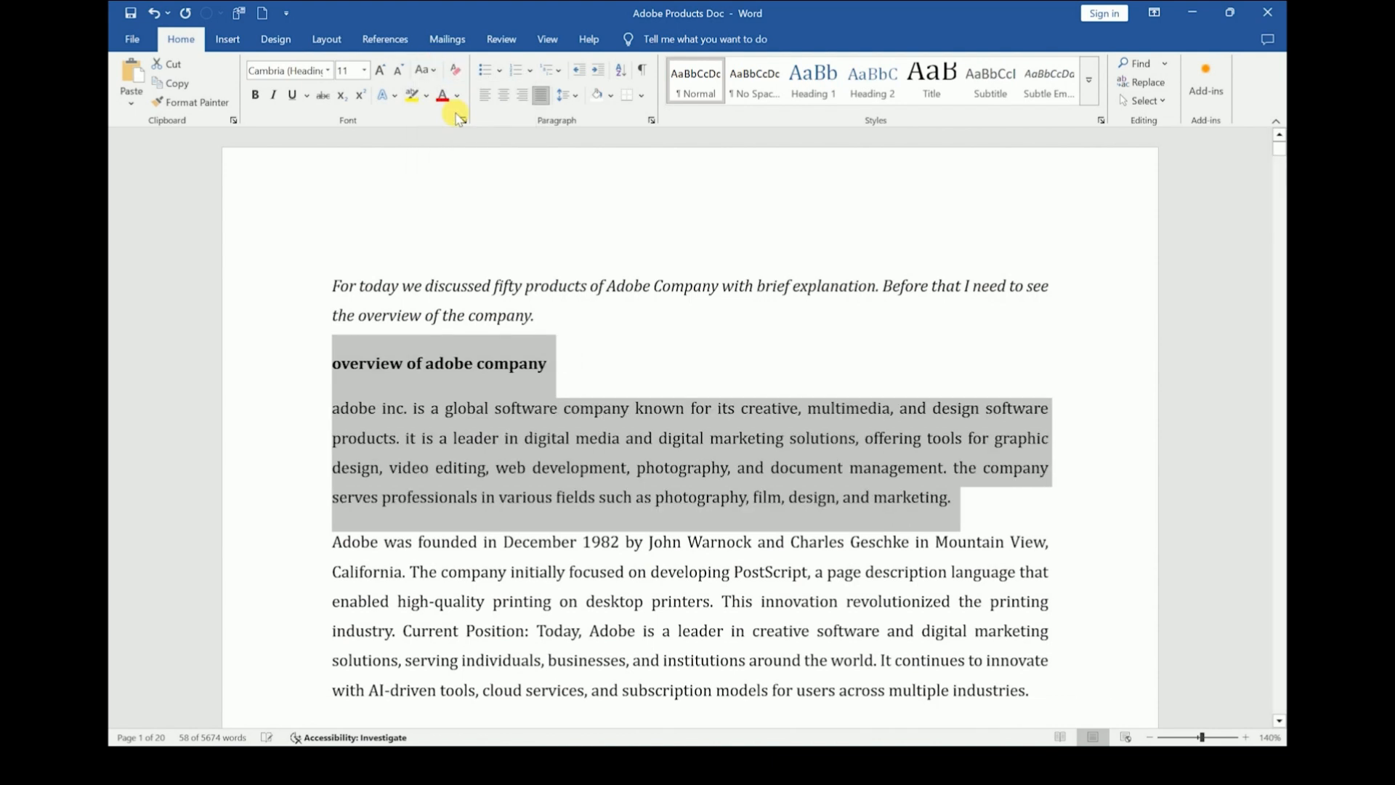
- Apply Sentence case to the overview heading and its first paragraph
{"action": "left_click", "coordinate": [439, 72]}
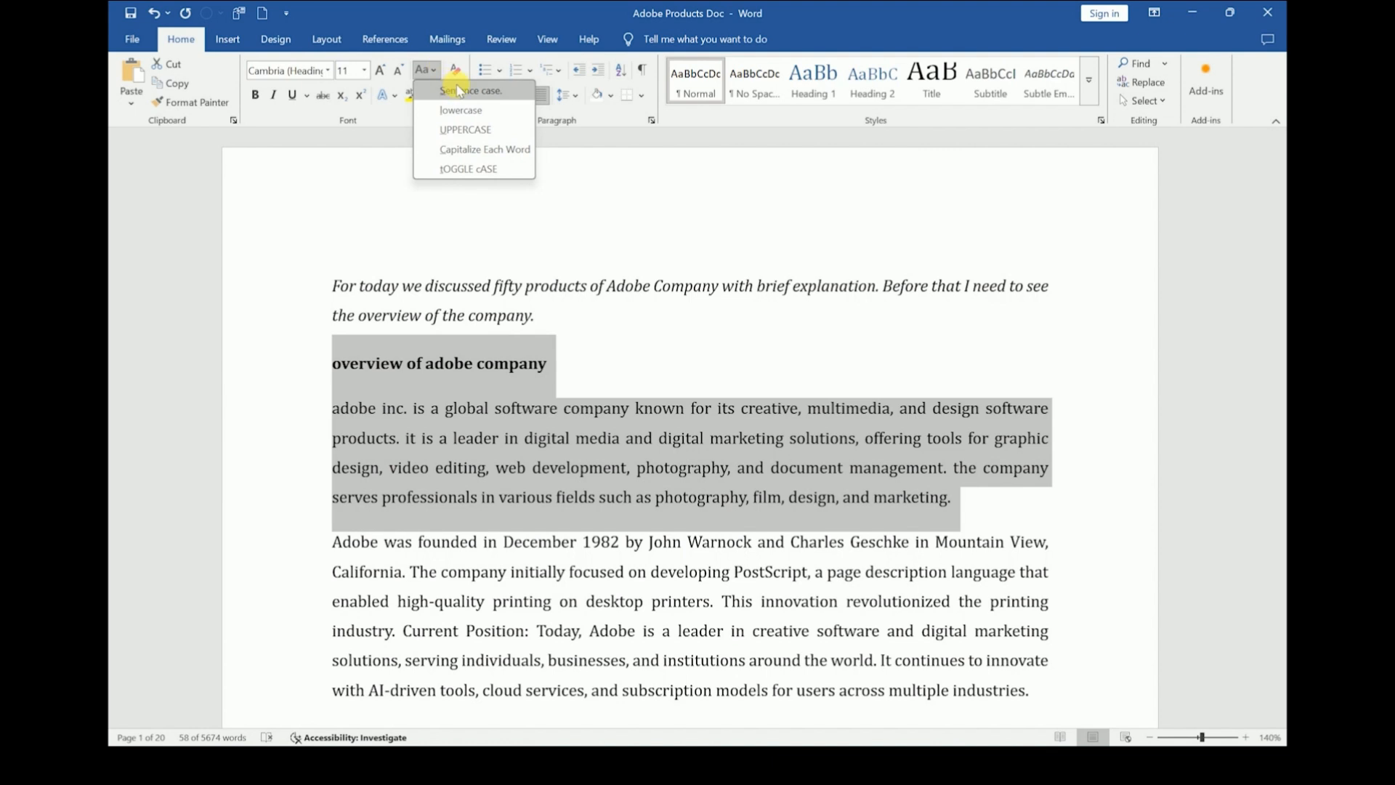
{"action": "left_click", "coordinate": [459, 90]}
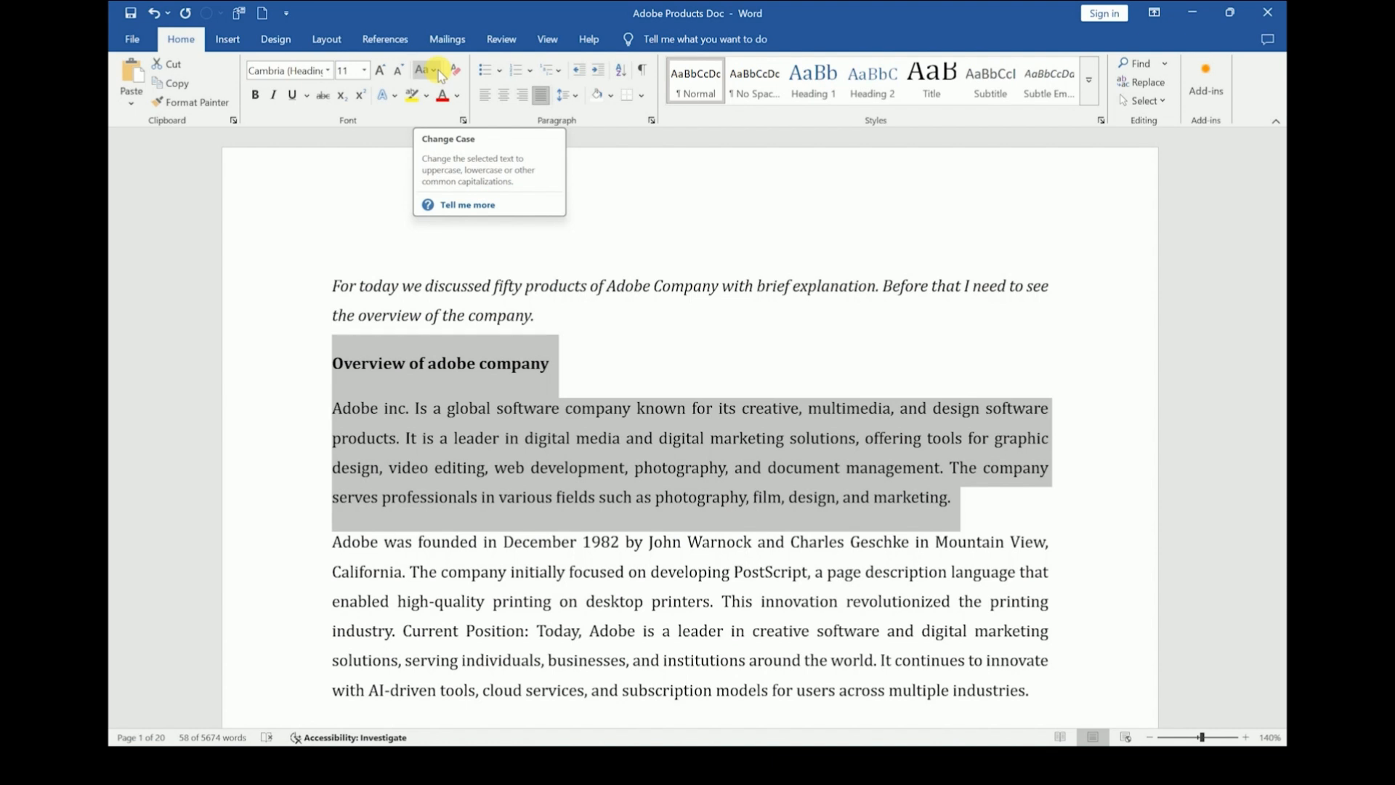
{"action": "left_click", "coordinate": [486, 345]}
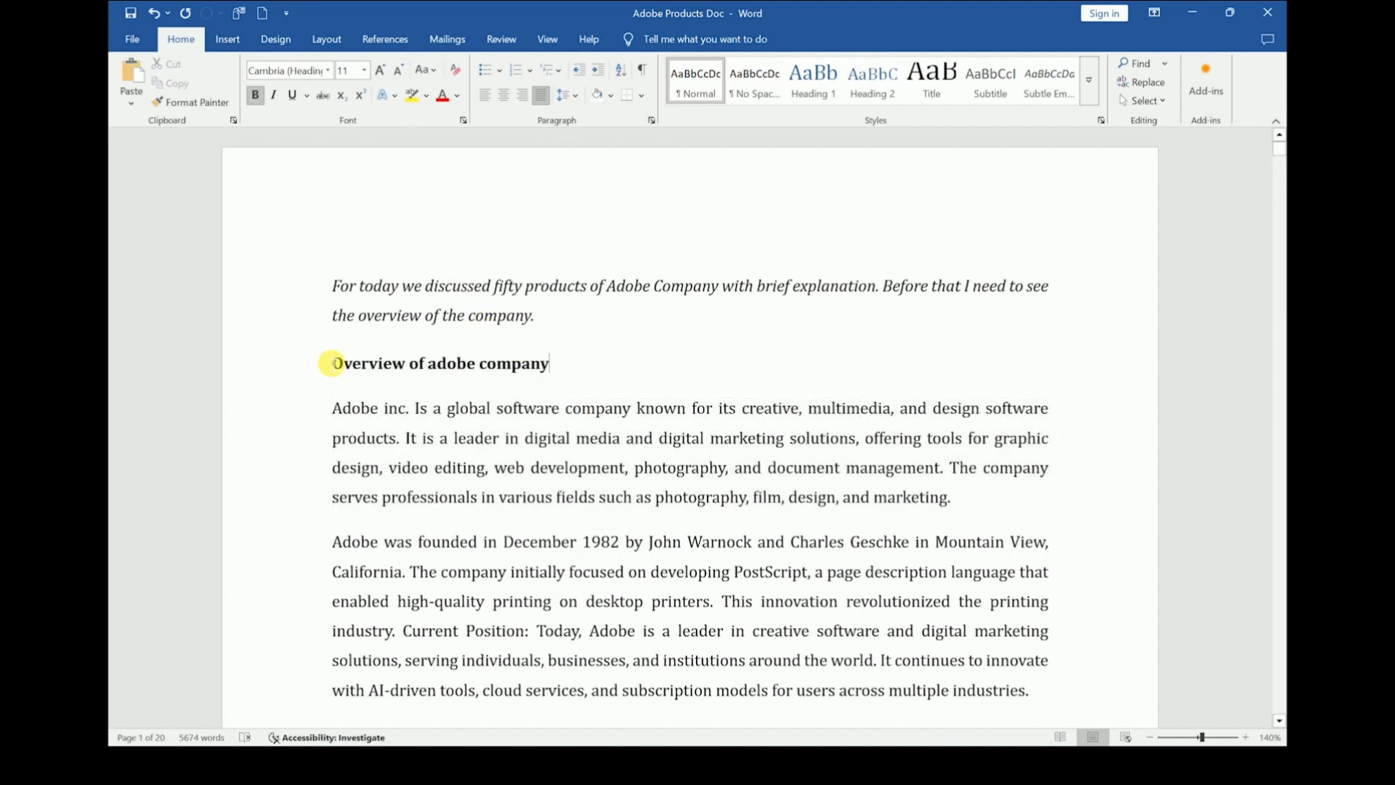
- Highlight the heading "Overview of adobe company" in yellow
{"action": "left_click_drag", "start_coordinate": [341, 362], "coordinate": [610, 377]}
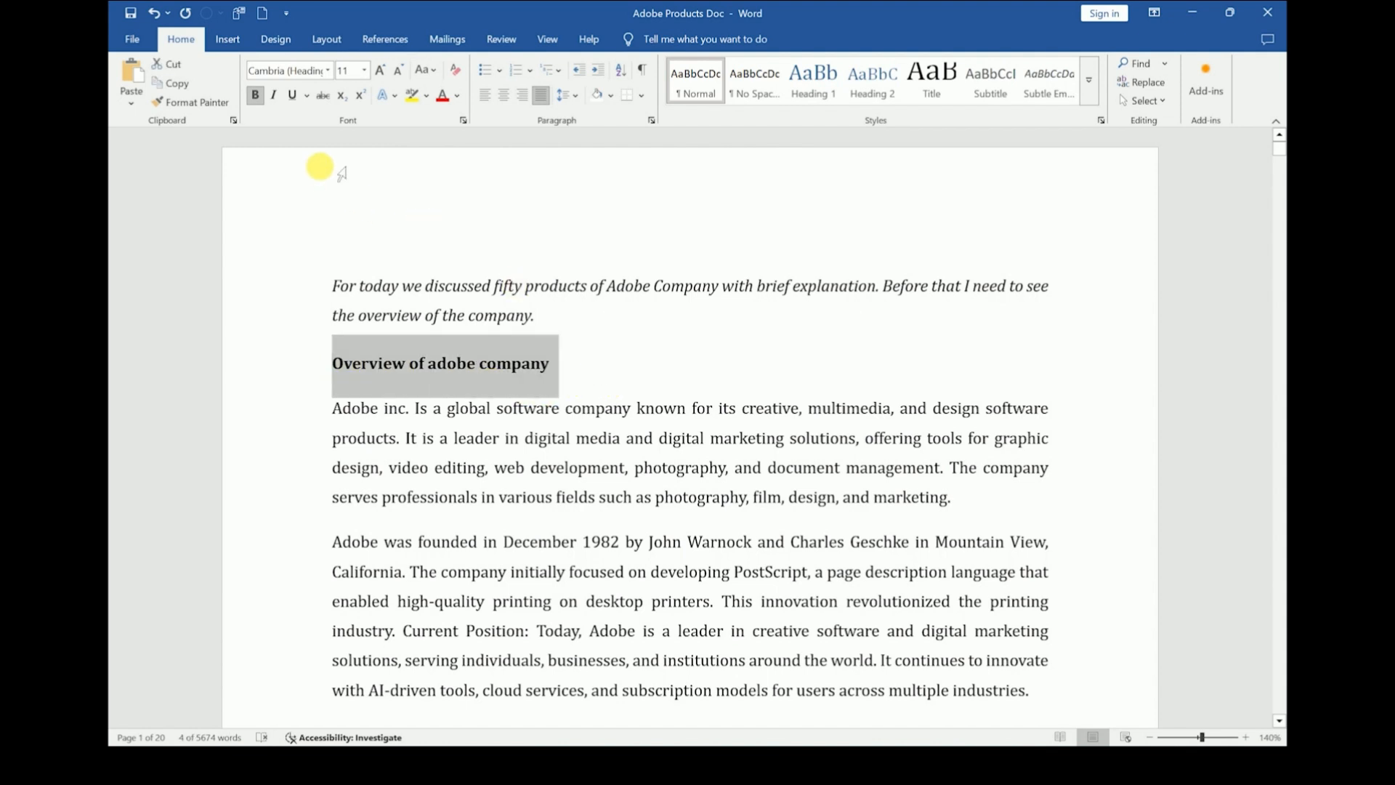
{"action": "left_click", "coordinate": [413, 96]}
{"action": "left_click", "coordinate": [505, 283]}
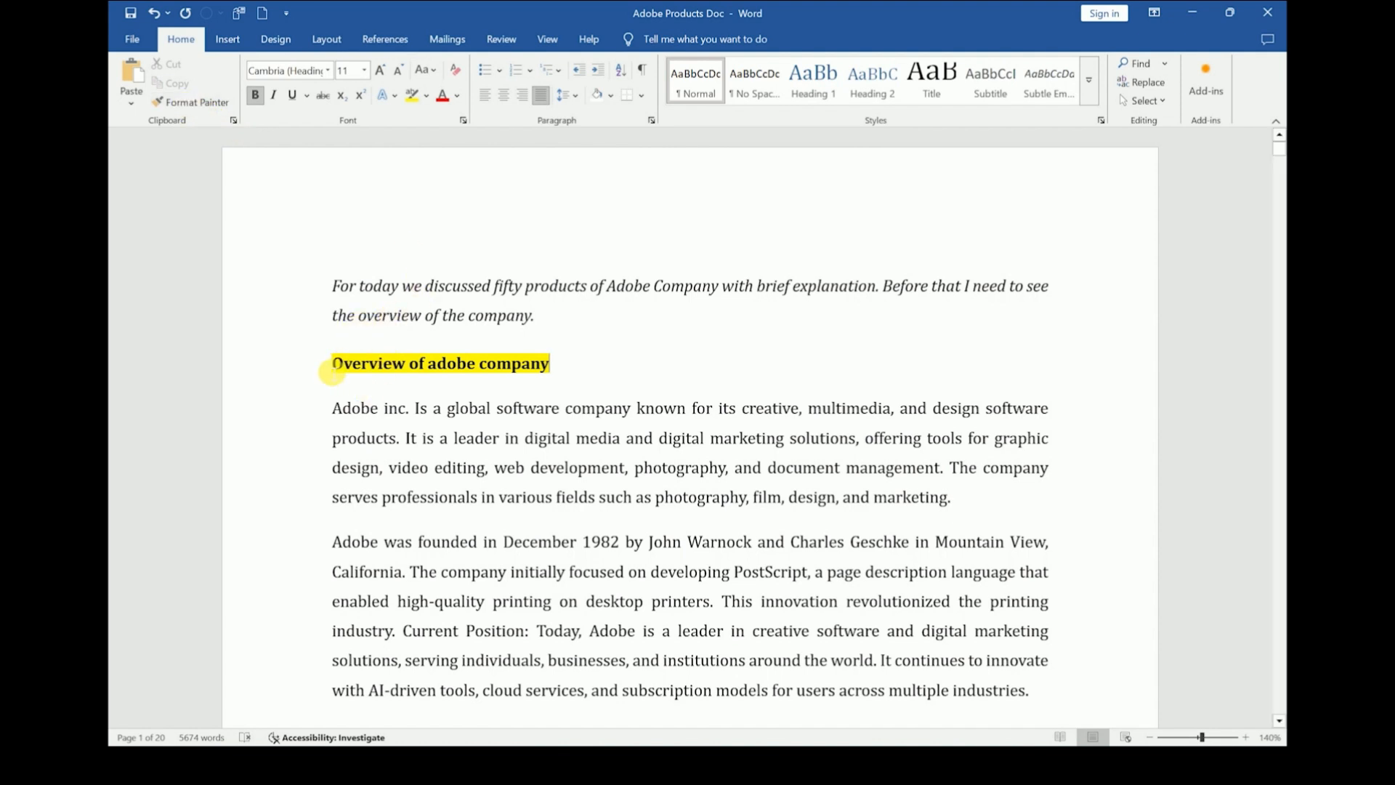
- Copy the highlighted heading's formatting with Format Painter onto the text from "design, video editing" through the end of the second overview paragraph
{"action": "left_click_drag", "start_coordinate": [332, 365], "coordinate": [588, 371]}
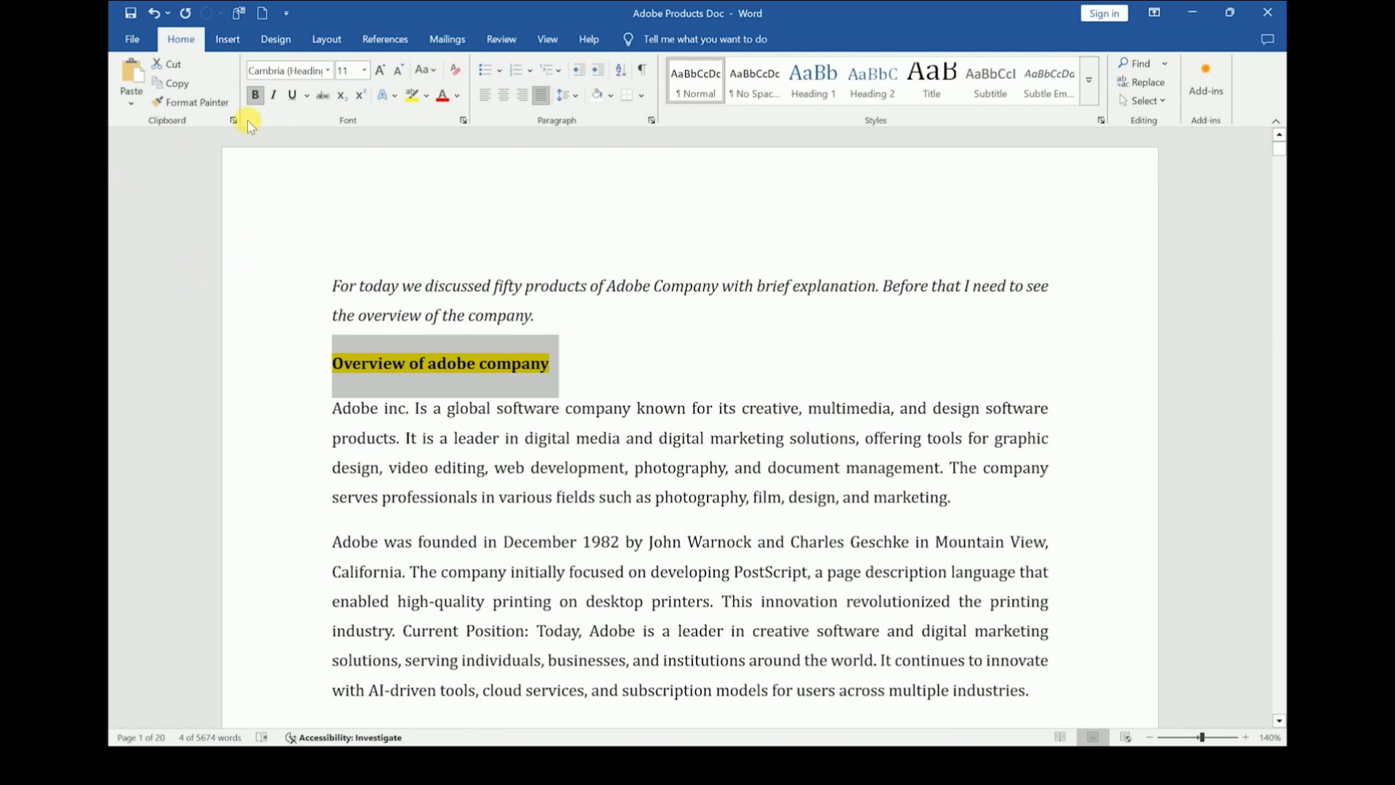
{"action": "left_click", "coordinate": [182, 103]}
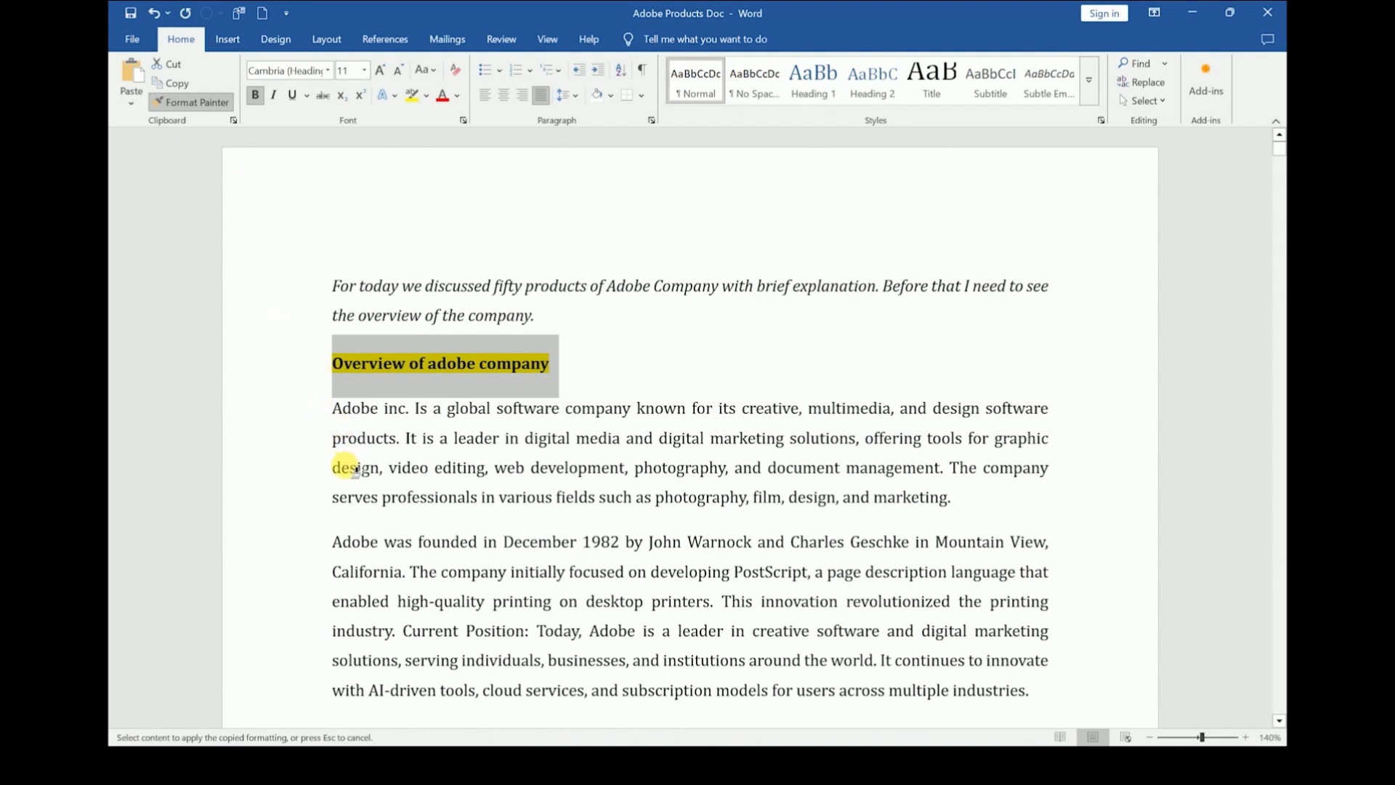
{"action": "mouse_move", "coordinate": [347, 472]}
{"action": "left_mouse_down"}
{"action": "mouse_move", "coordinate": [439, 498]}
{"action": "mouse_move", "coordinate": [620, 500]}
{"action": "mouse_move", "coordinate": [882, 579]}
{"action": "mouse_move", "coordinate": [1043, 701]}
{"action": "left_mouse_up"}
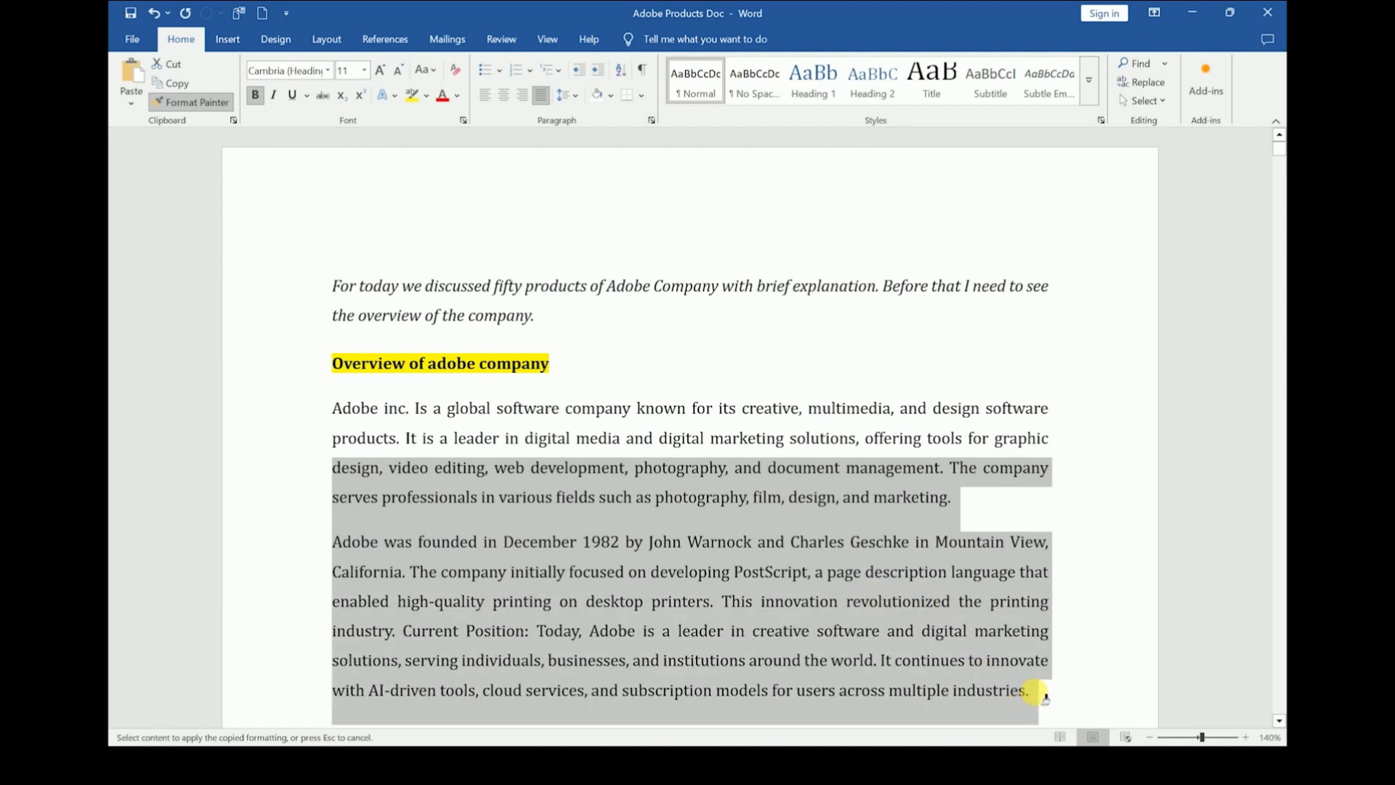
{"action": "left_click_drag", "start_coordinate": [1044, 699], "coordinate": [1058, 696]}
{"action": "left_click_drag", "start_coordinate": [1058, 696], "coordinate": [1051, 693]}
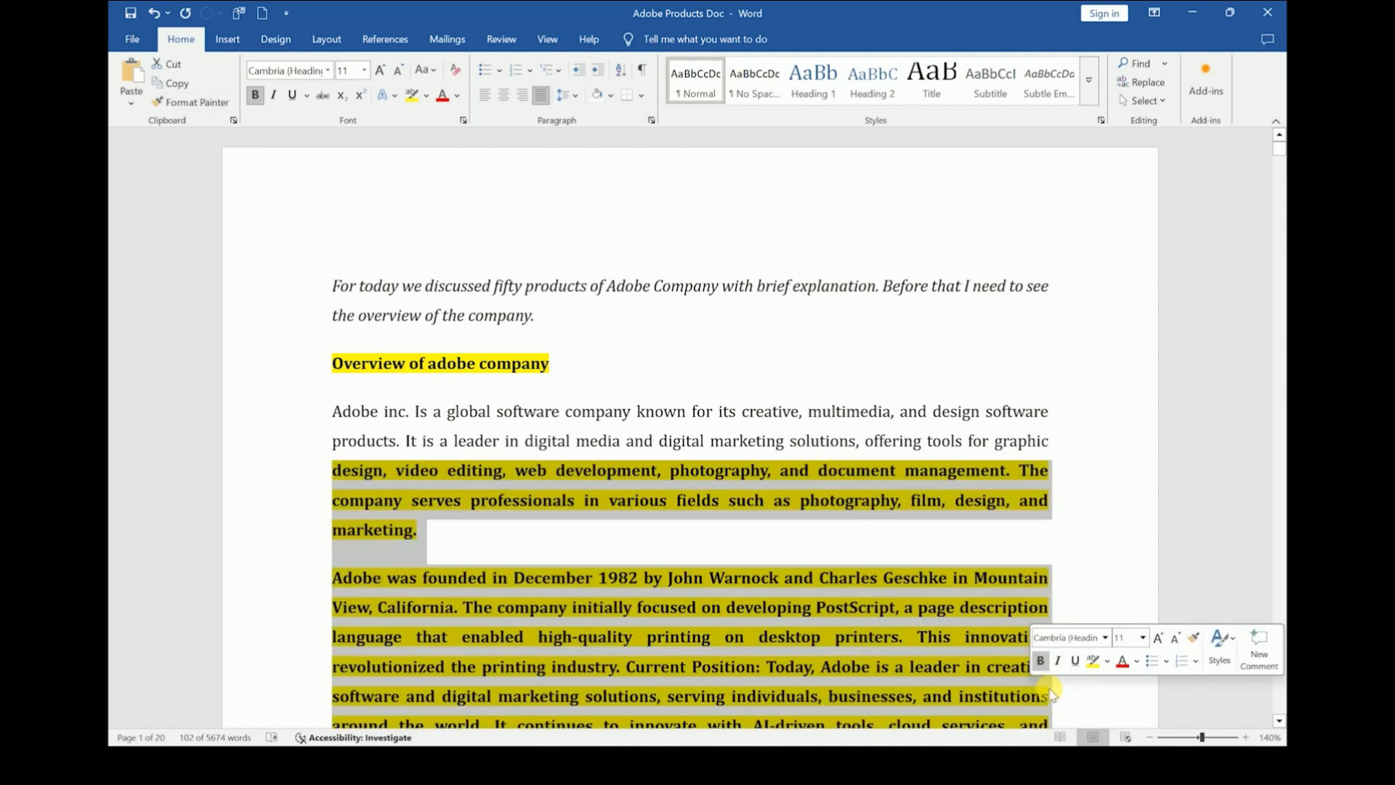
{"action": "left_click", "coordinate": [966, 567]}
{"action": "scroll", "coordinate": [966, 570], "scroll_direction": "down", "scroll_amount": 1}
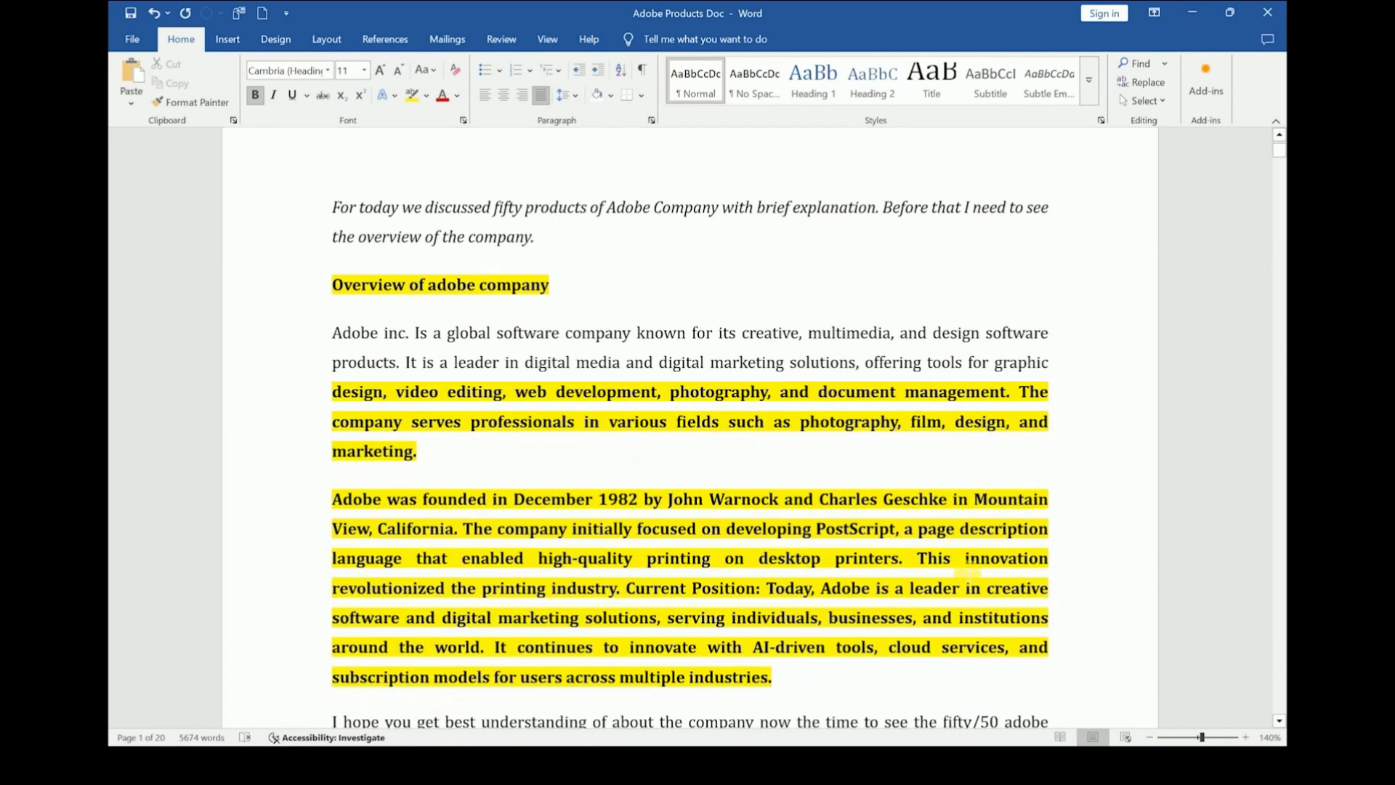
- Copy the plain formatting of "Adobe inc. Is a global software" with Format Painter onto the bold, highlighted text of the two overview paragraphs
{"action": "scroll", "coordinate": [966, 570], "scroll_direction": "down", "scroll_amount": 1}
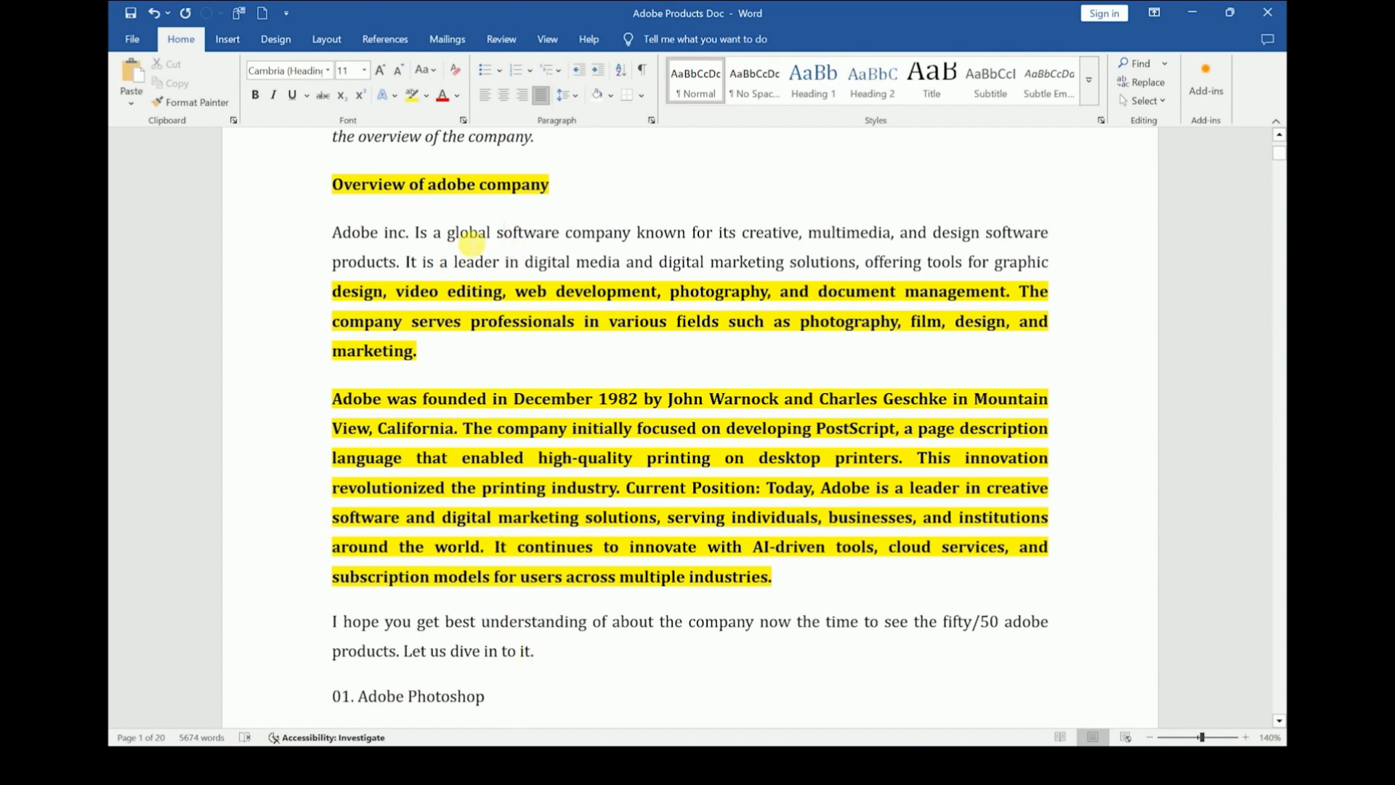
{"action": "left_click_drag", "start_coordinate": [563, 232], "coordinate": [311, 237]}
{"action": "left_click", "coordinate": [176, 102]}
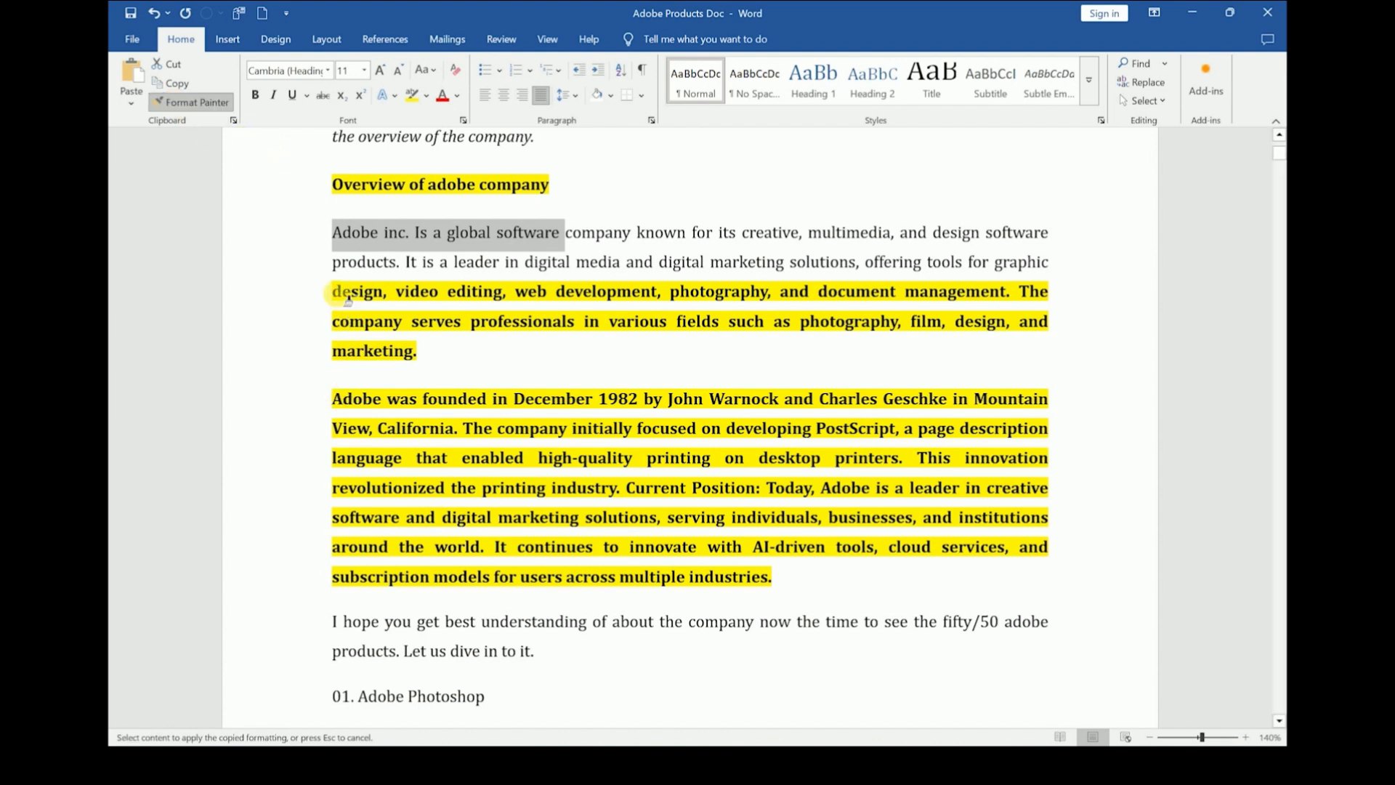
{"action": "left_click_drag", "start_coordinate": [689, 566], "coordinate": [801, 578]}
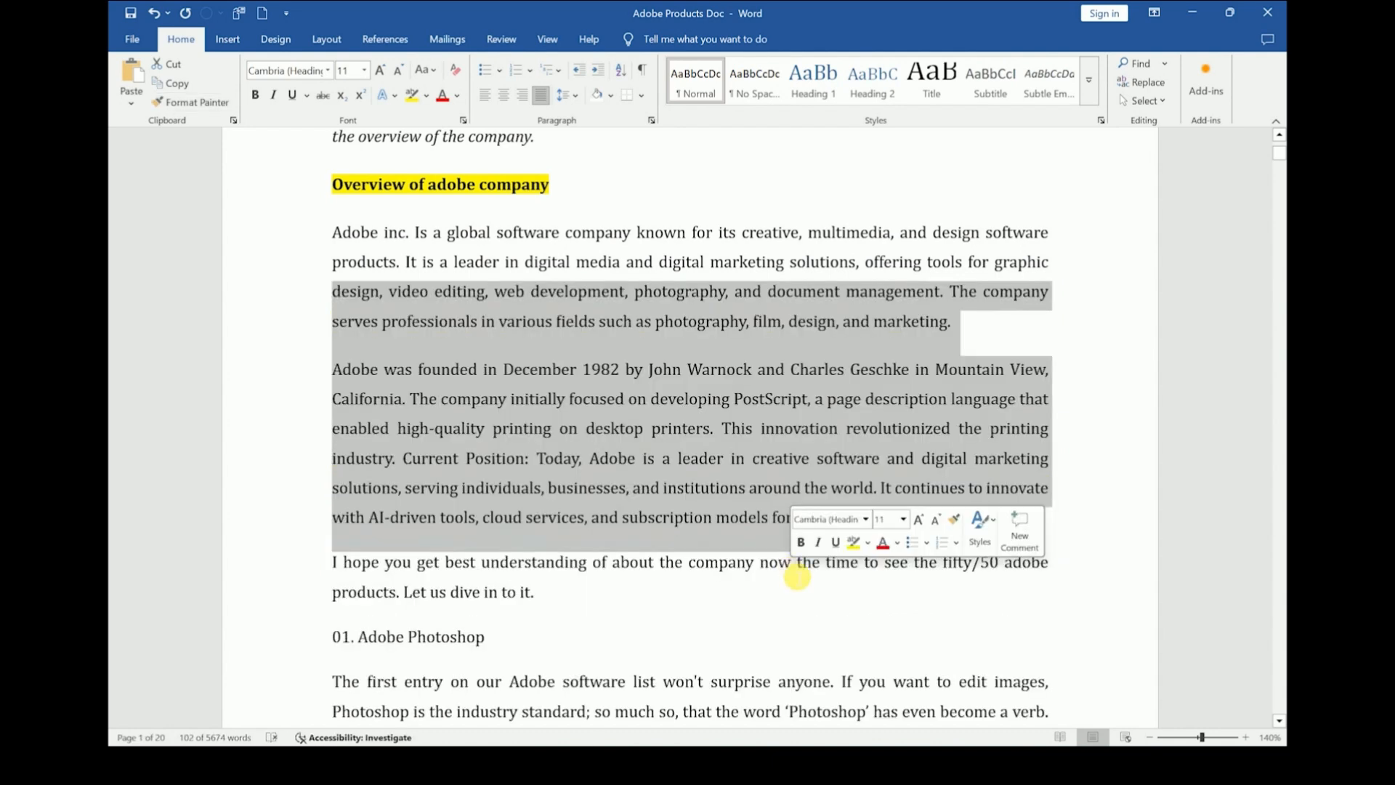
{"action": "scroll", "coordinate": [691, 340], "scroll_direction": "up", "scroll_amount": 2}
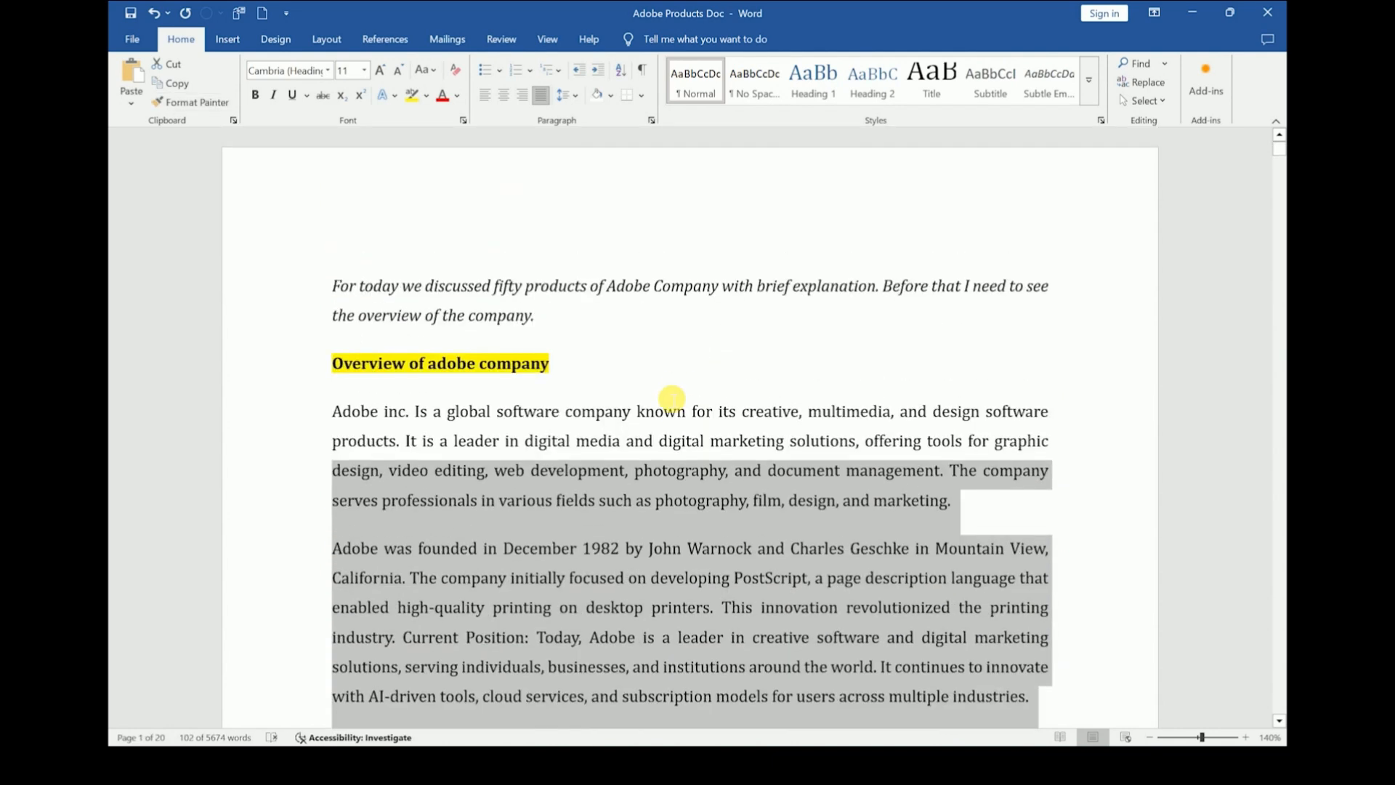
- Remove the yellow highlight from the heading "Overview of adobe company" and apply the Heading 1 style to it
{"action": "left_click", "coordinate": [664, 409]}
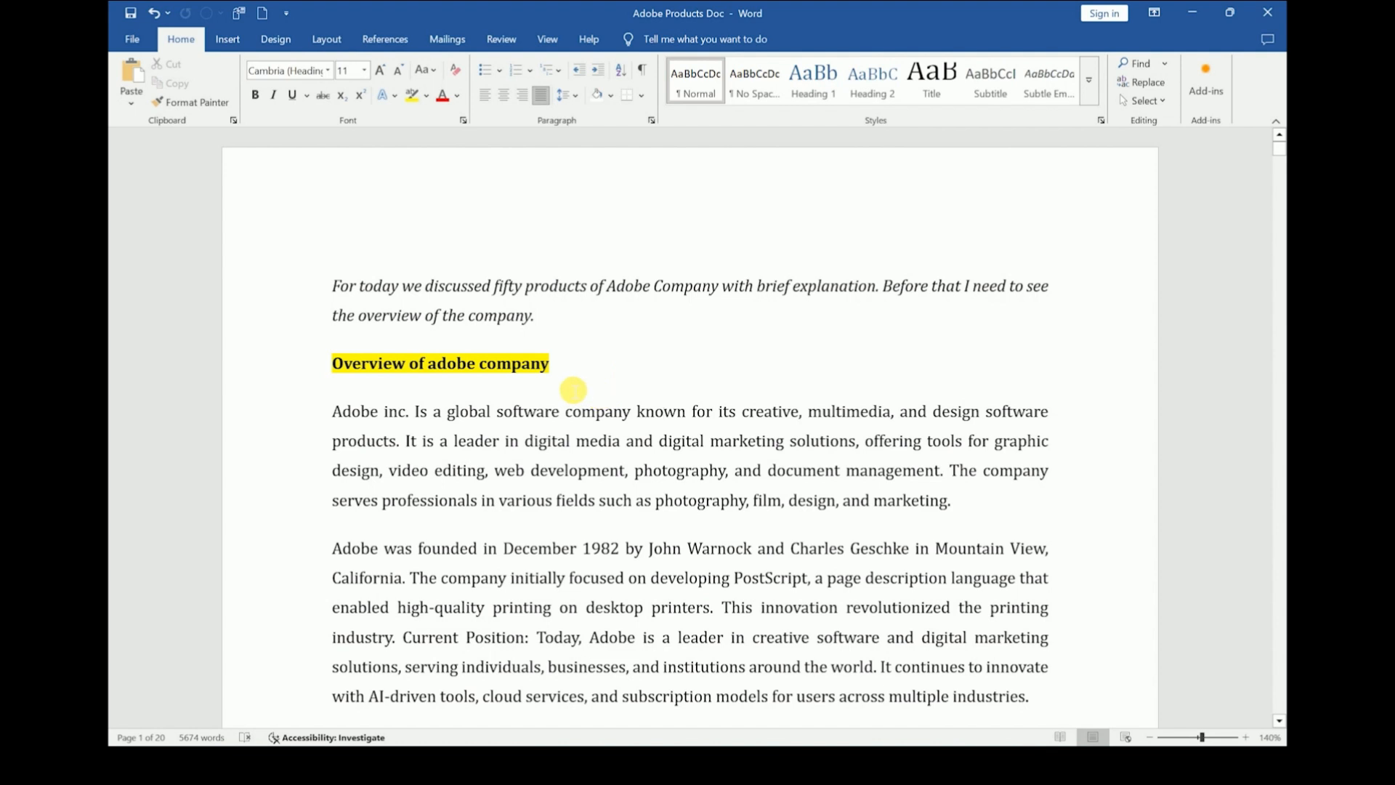
{"action": "left_click", "coordinate": [505, 357]}
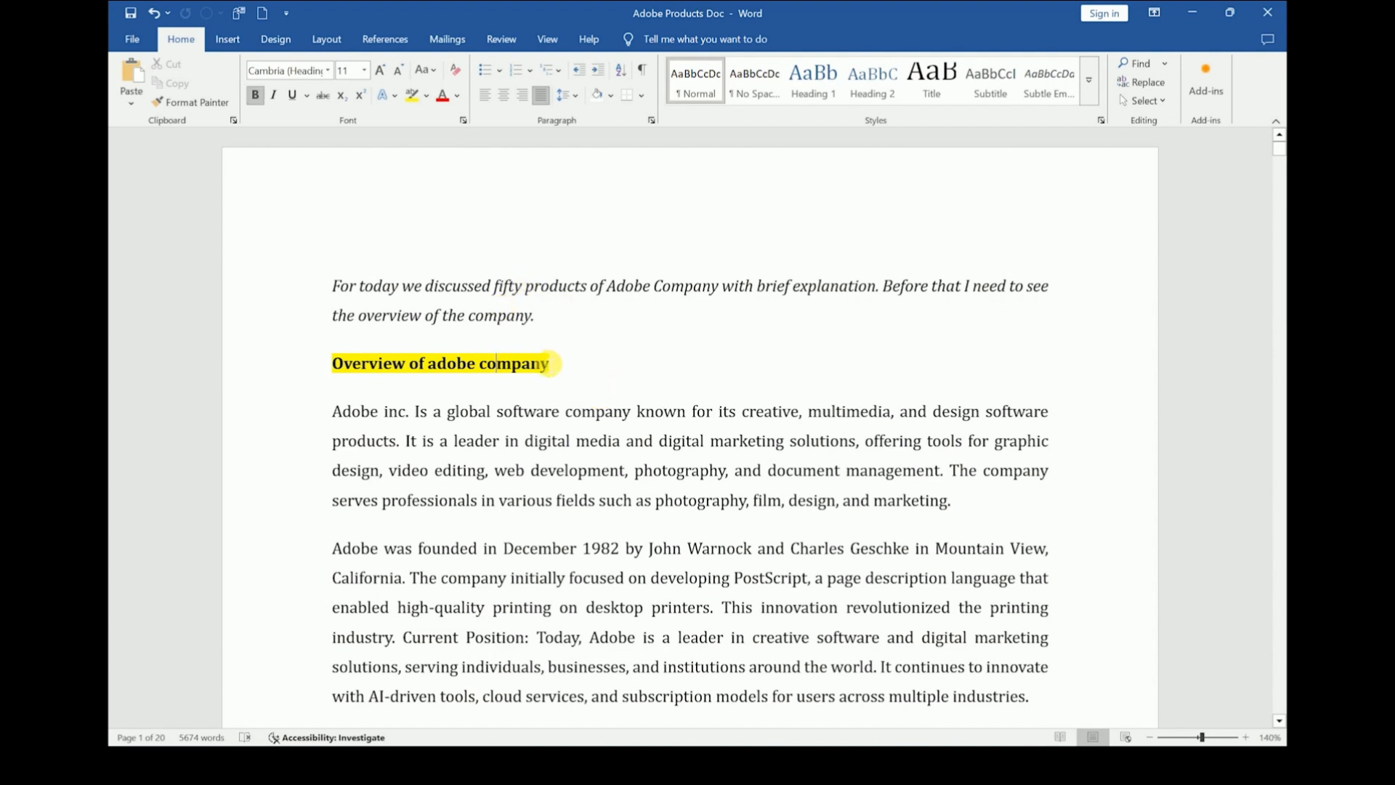
{"action": "left_click_drag", "start_coordinate": [562, 372], "coordinate": [303, 368]}
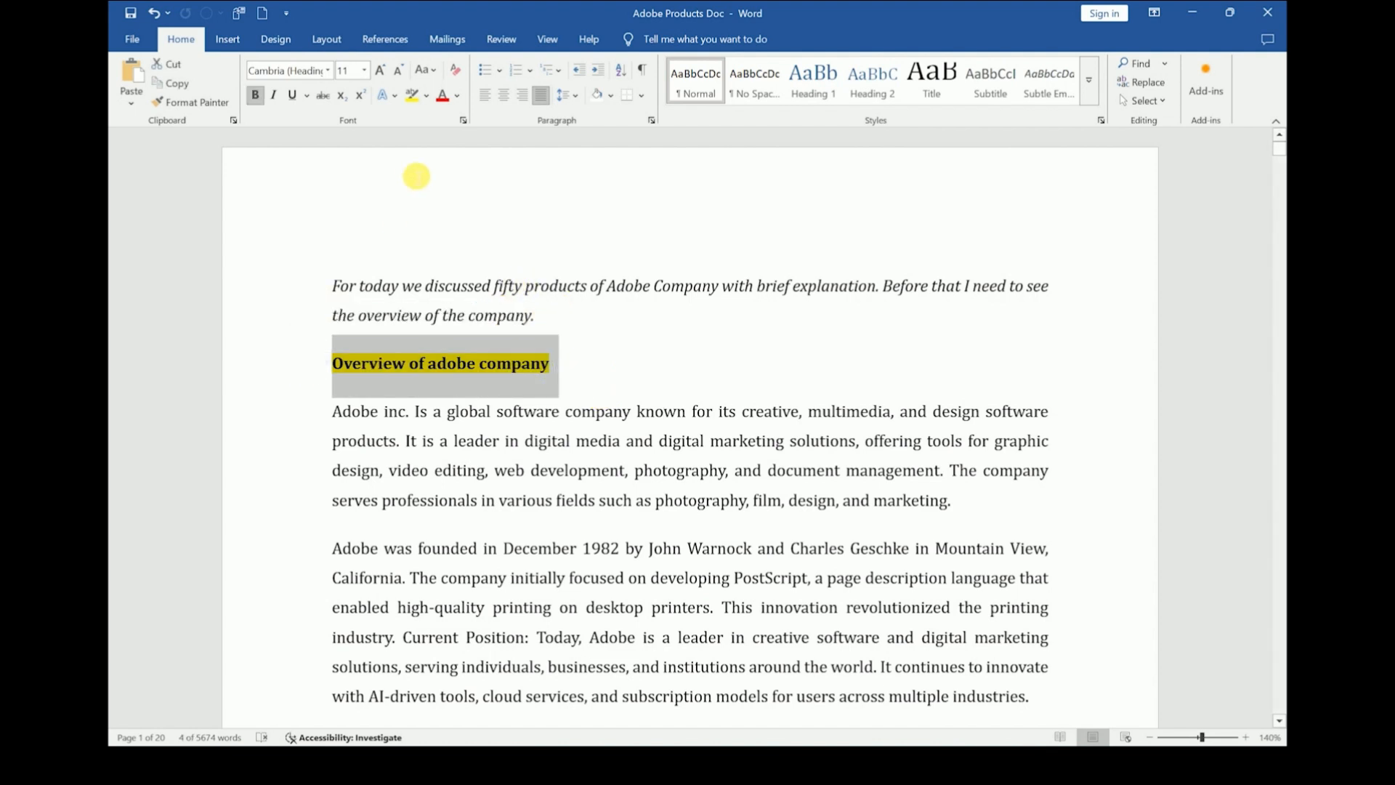
{"action": "left_click", "coordinate": [427, 96]}
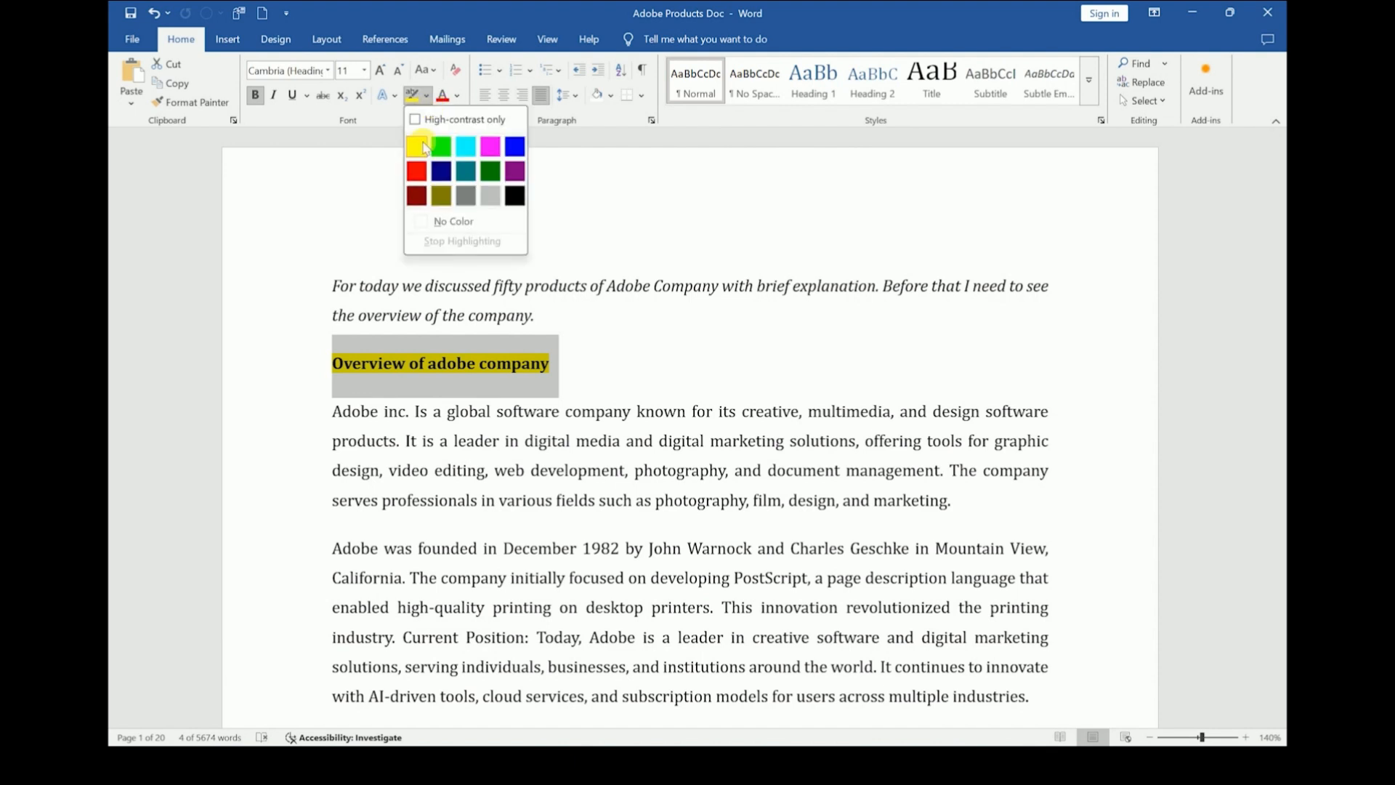
{"action": "left_click", "coordinate": [420, 226]}
{"action": "key", "text": "Left"}
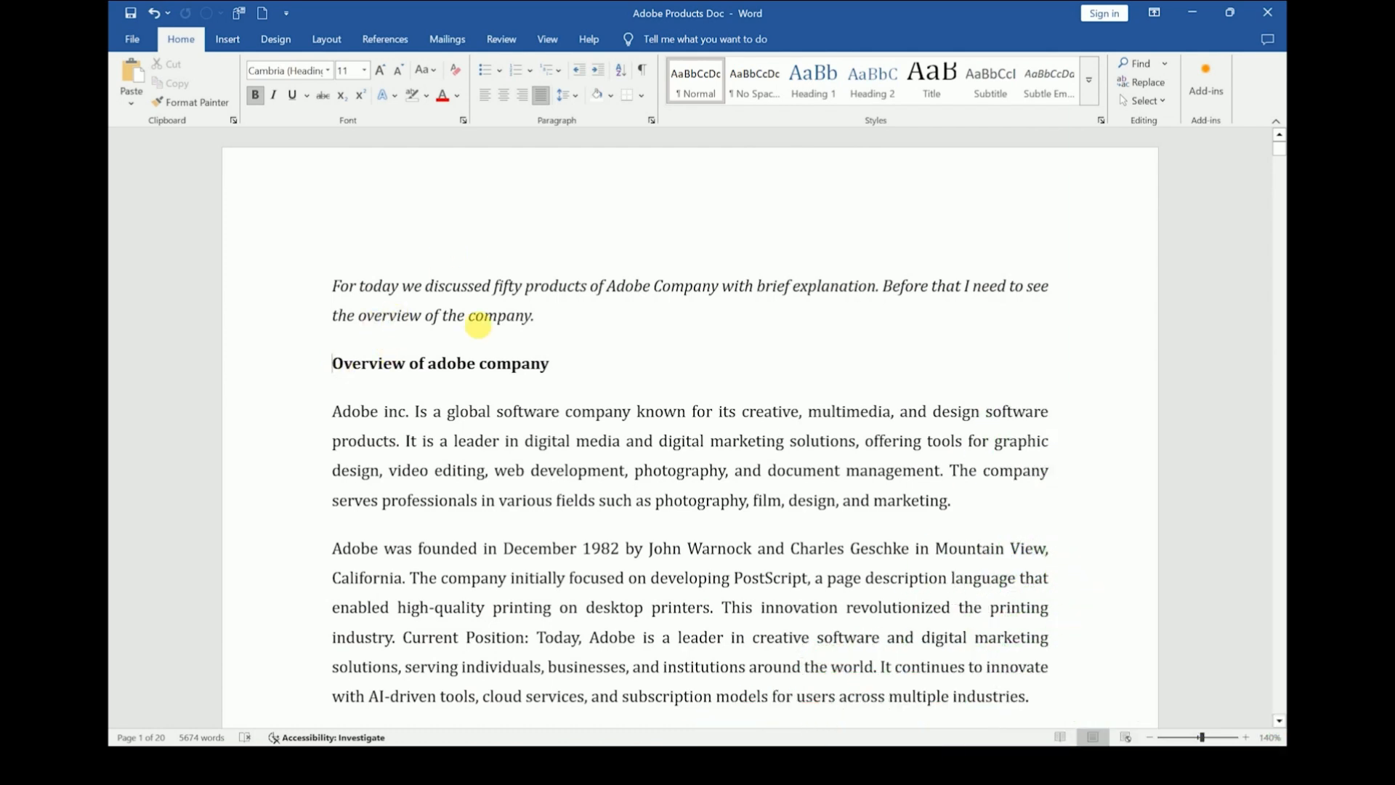
{"action": "left_click", "coordinate": [805, 80]}
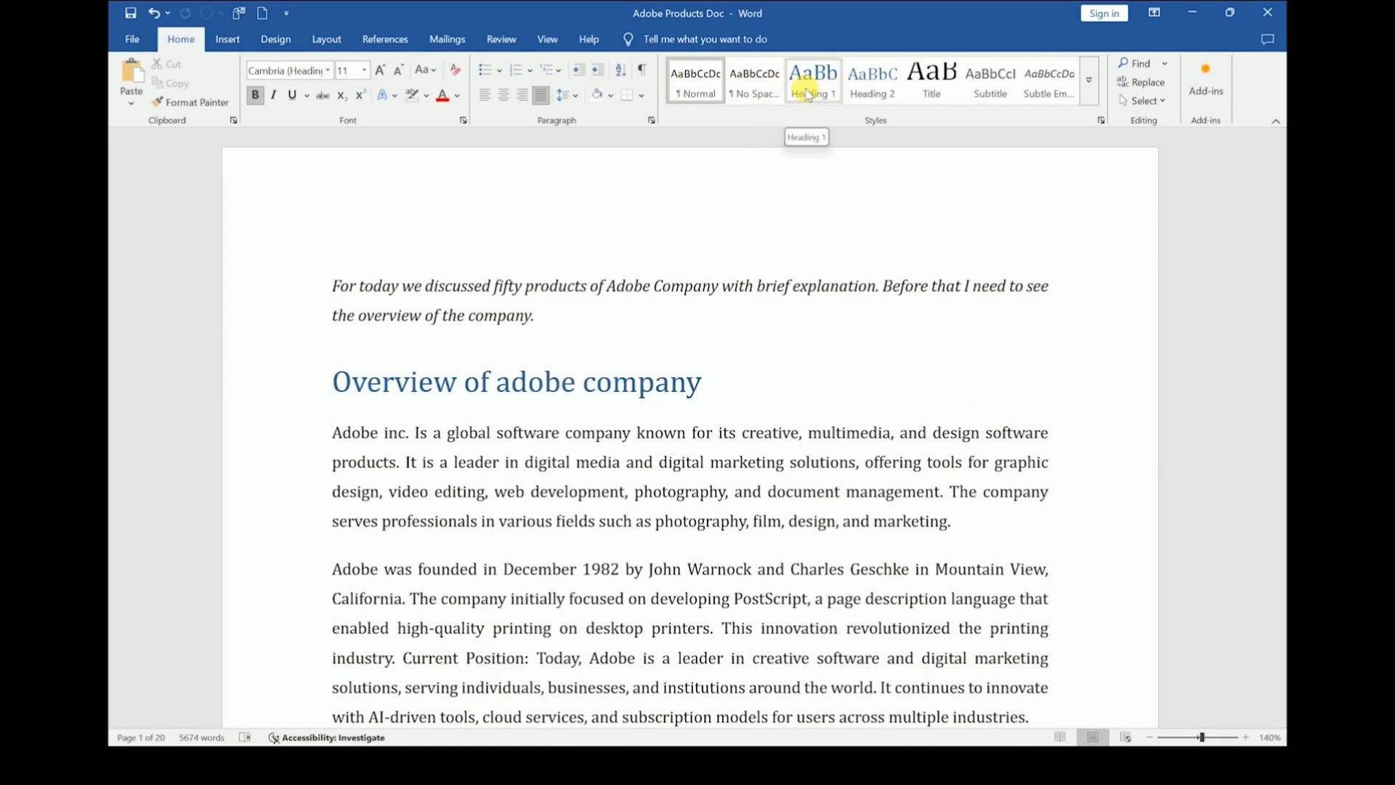
{"action": "left_click", "coordinate": [811, 93]}
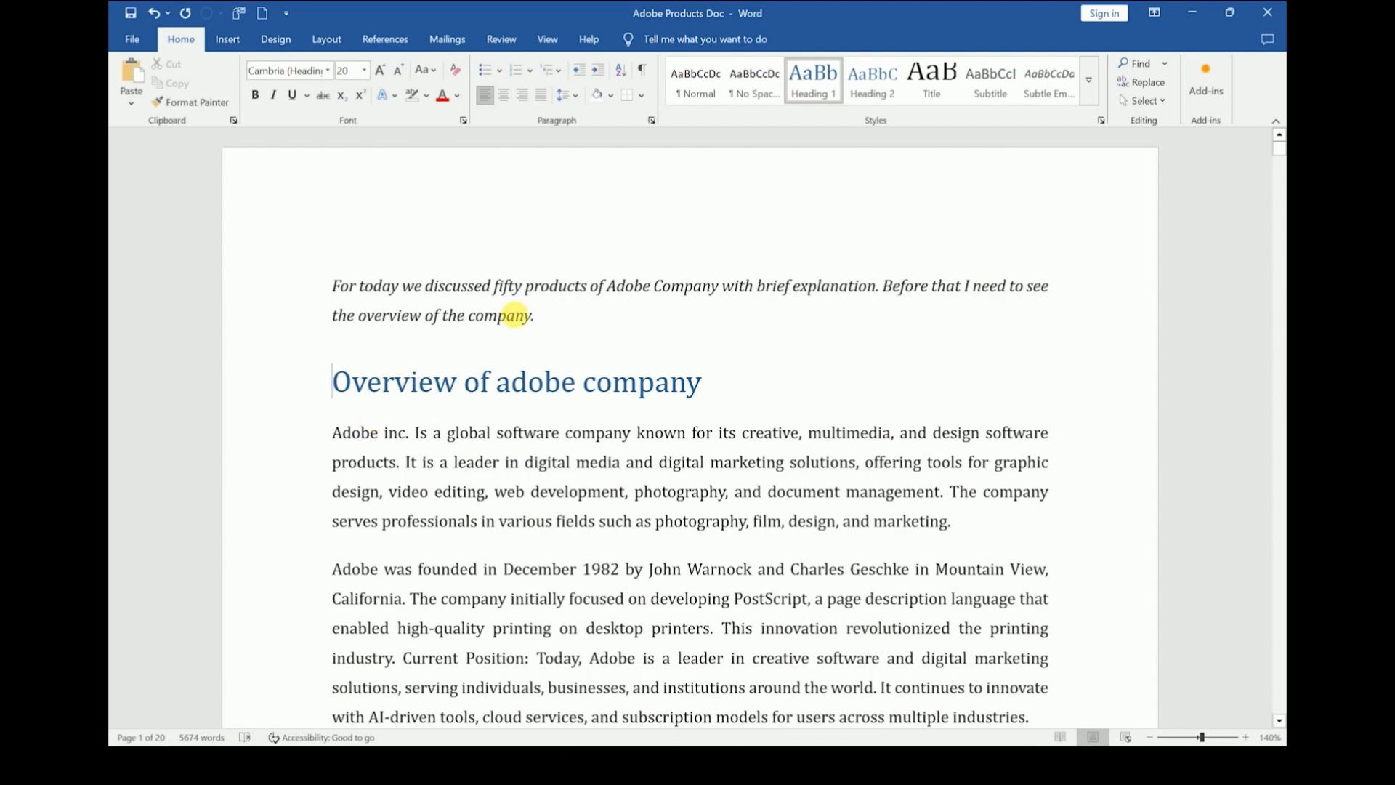
- Insert a "Chapter One" line in Heading 1 style above the overview heading, and number the overview heading "1."
{"action": "left_click", "coordinate": [586, 320]}
{"action": "key", "text": "Return"}
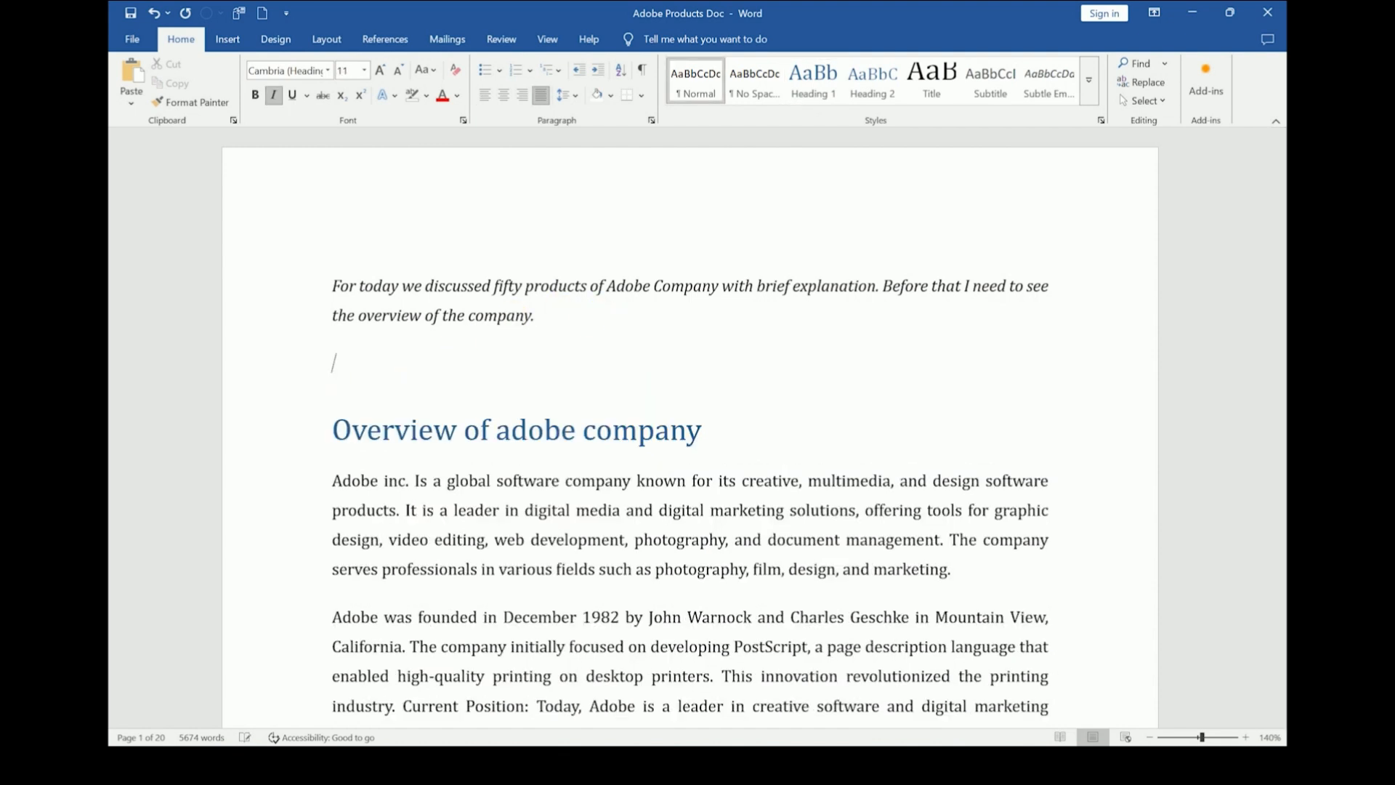
{"action": "type", "text": "Chapter One"}
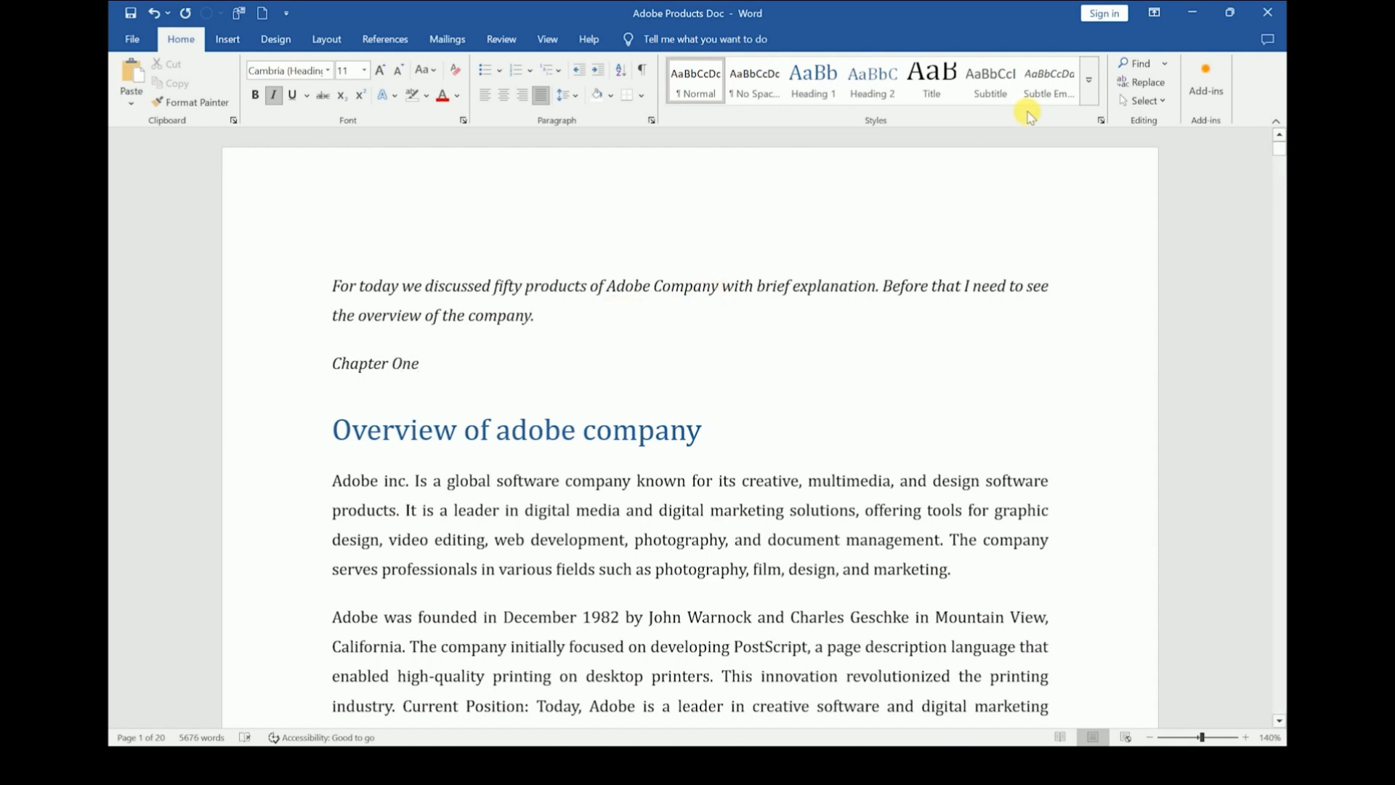
{"action": "left_click", "coordinate": [820, 86]}
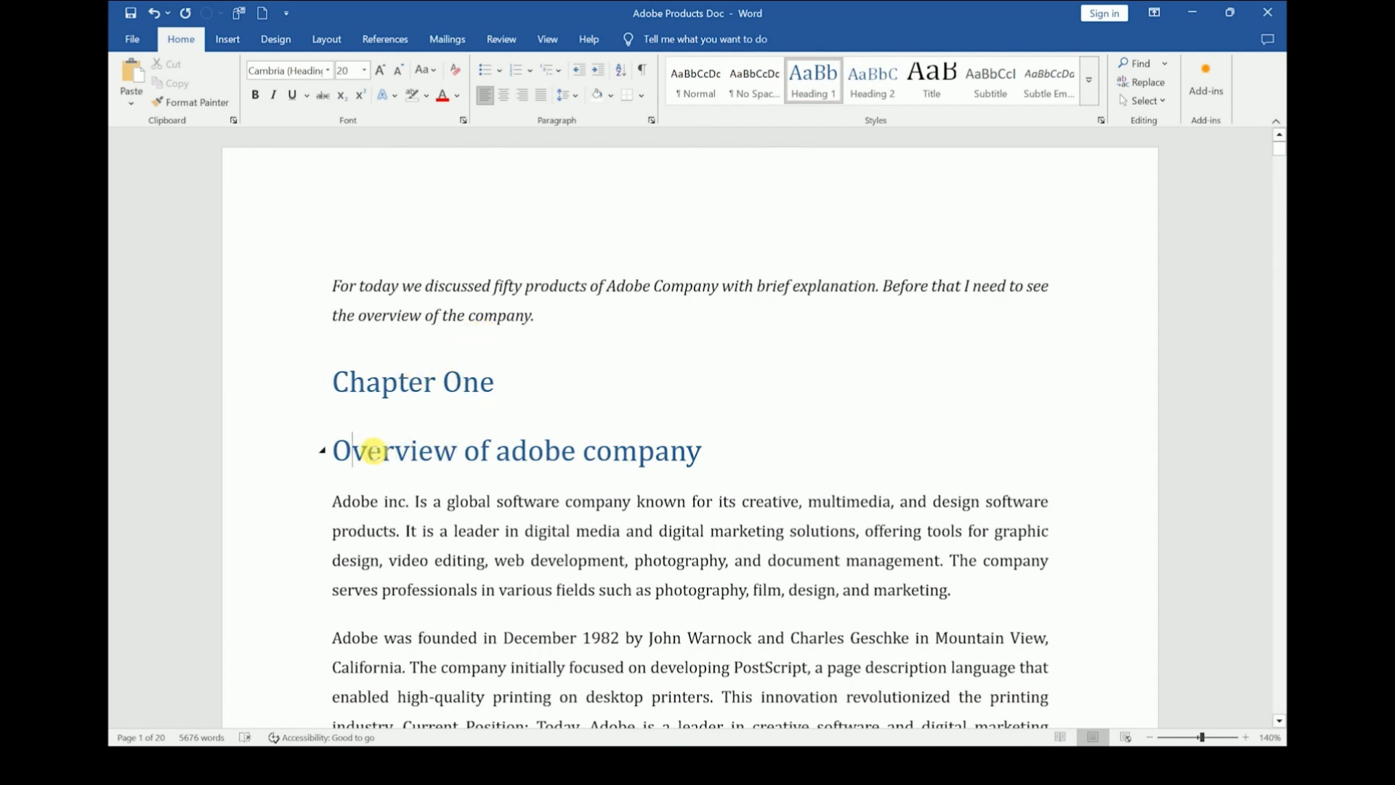
{"action": "type", "text": "1."}
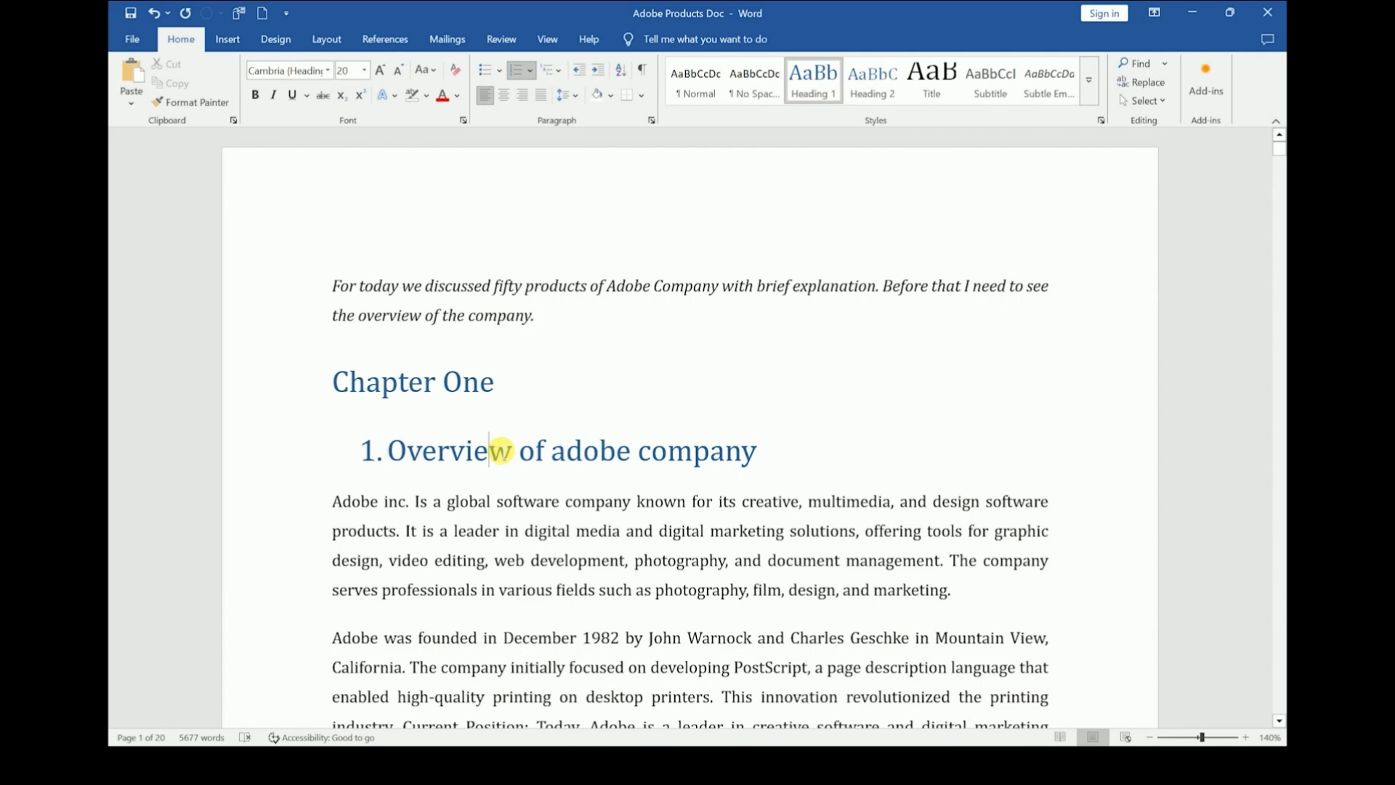
- Apply the Heading 1 style to the product titles "01. Adobe Photoshop" and "02. Adobe Illustrator"
{"action": "scroll", "coordinate": [500, 451], "scroll_direction": "down", "scroll_amount": 5}
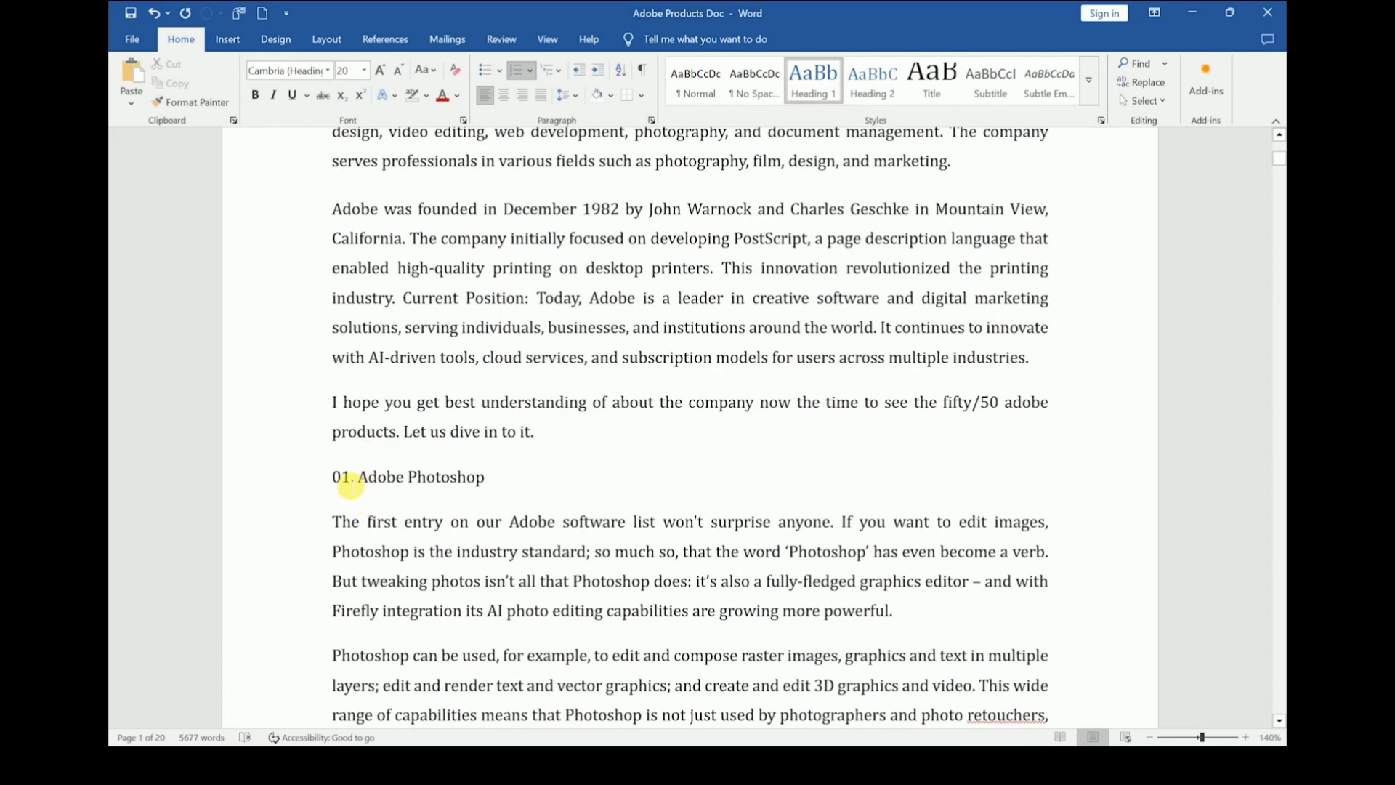
{"action": "left_click", "coordinate": [351, 487]}
{"action": "left_click", "coordinate": [281, 468]}
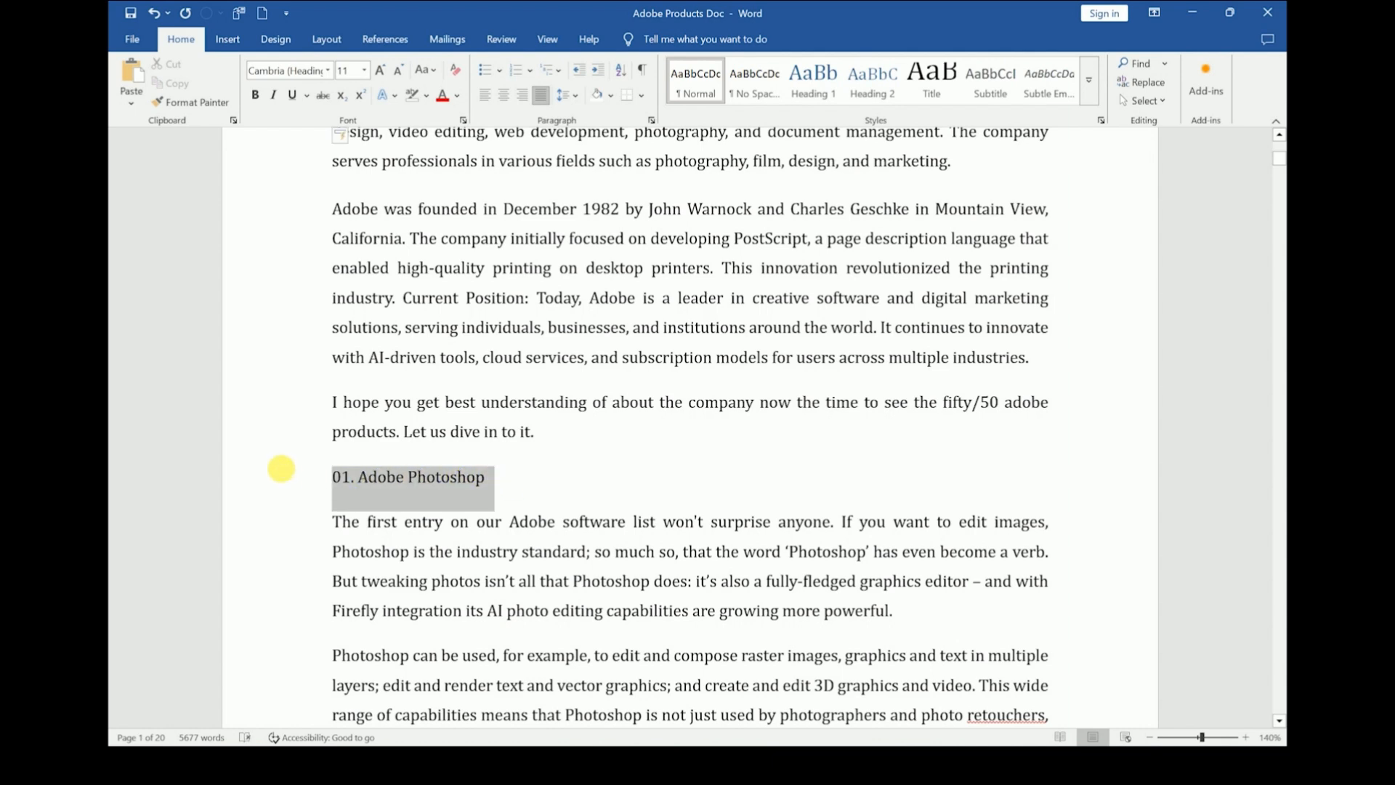
{"action": "left_click", "coordinate": [811, 86]}
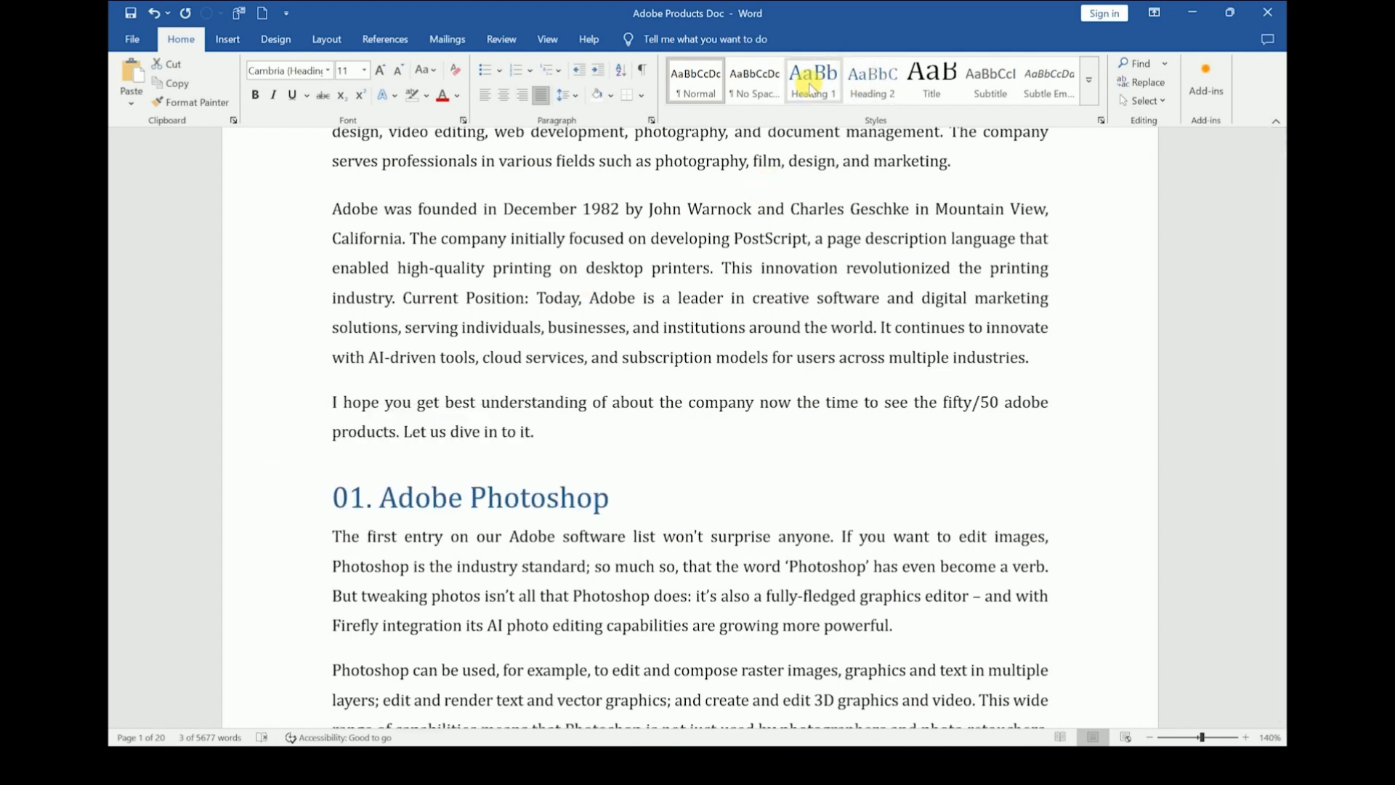
{"action": "scroll", "coordinate": [691, 482], "scroll_direction": "down", "scroll_amount": 5}
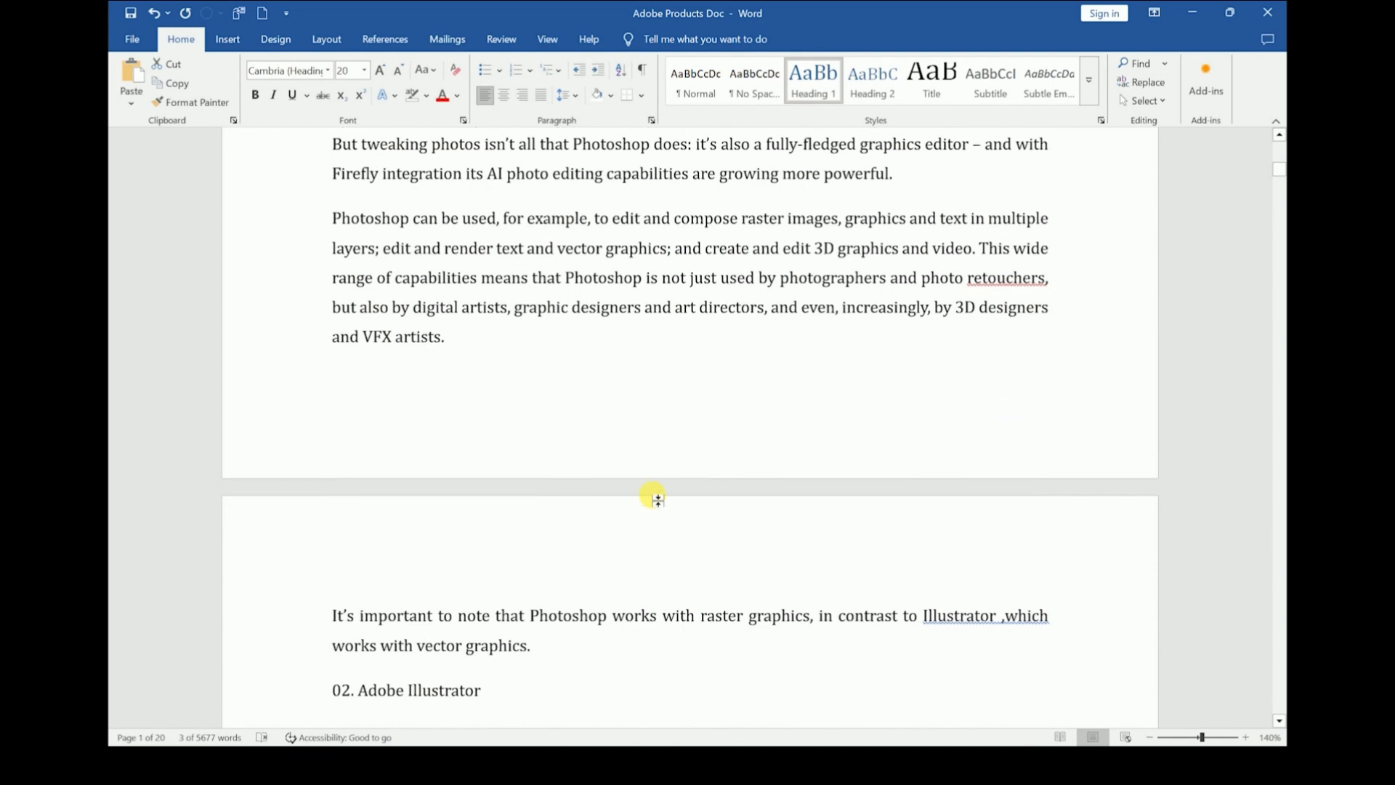
{"action": "left_click", "coordinate": [464, 697]}
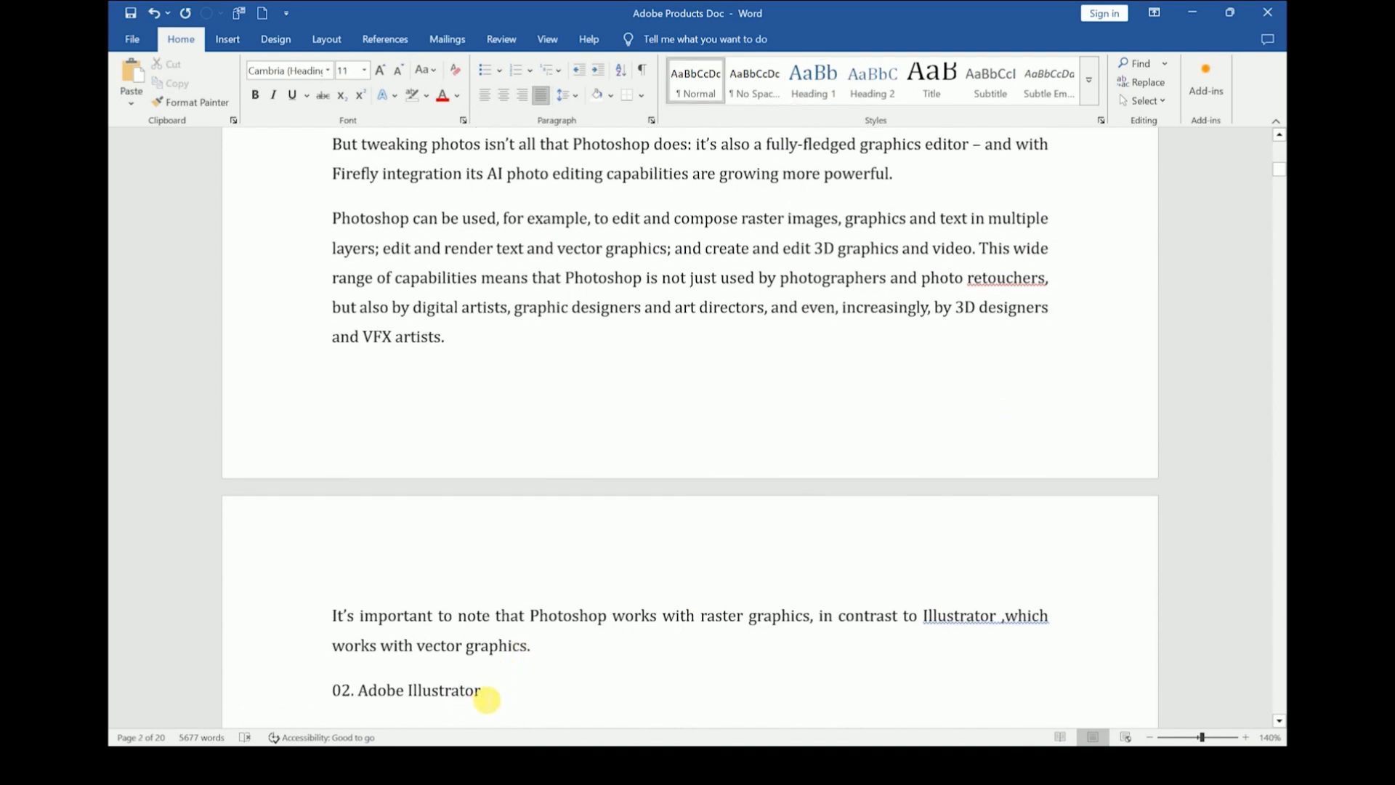
{"action": "left_click", "coordinate": [815, 88]}
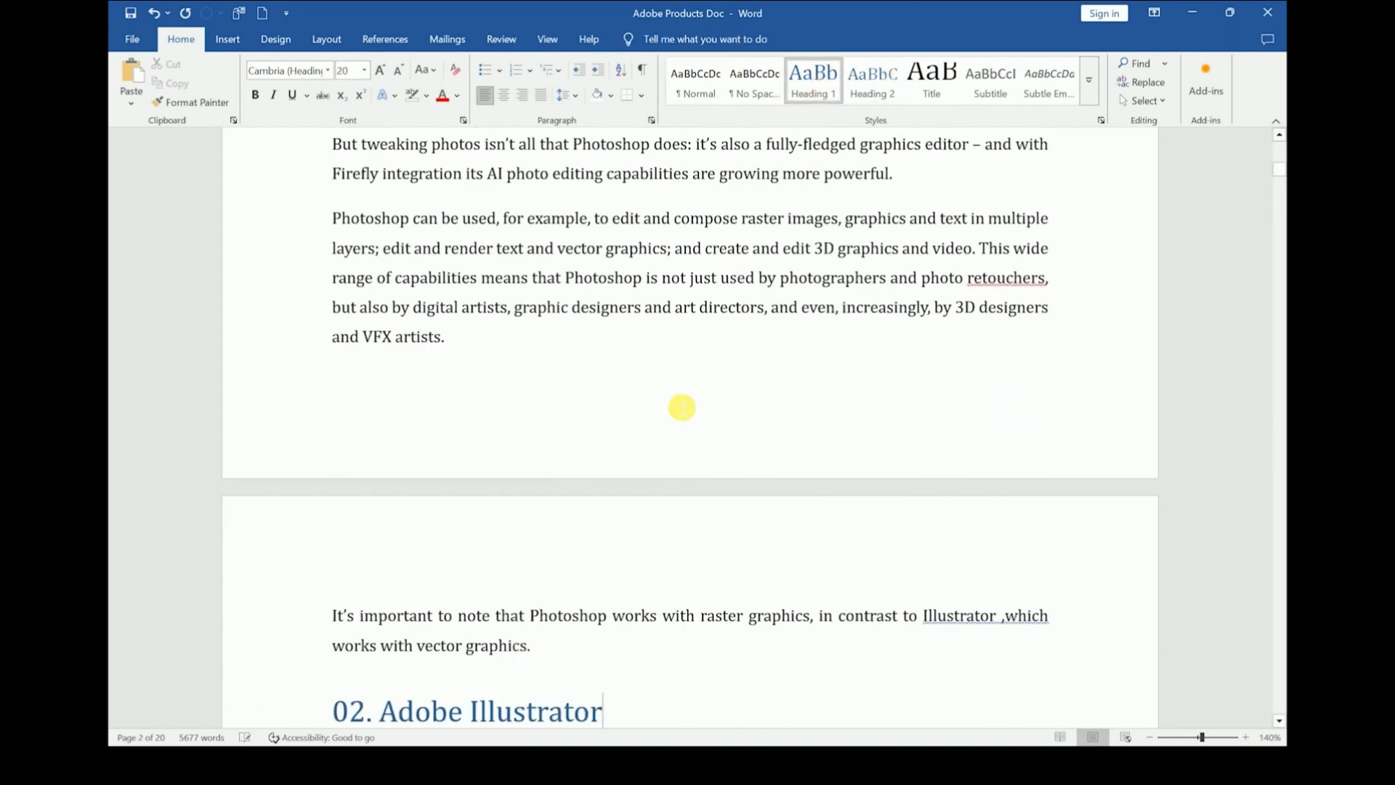
- Apply the Heading 2 style to "03. Adobe After Effects" and the Heading 3 style to "04. Adobe Firefly"
{"action": "scroll", "coordinate": [681, 408], "scroll_direction": "down", "scroll_amount": 6}
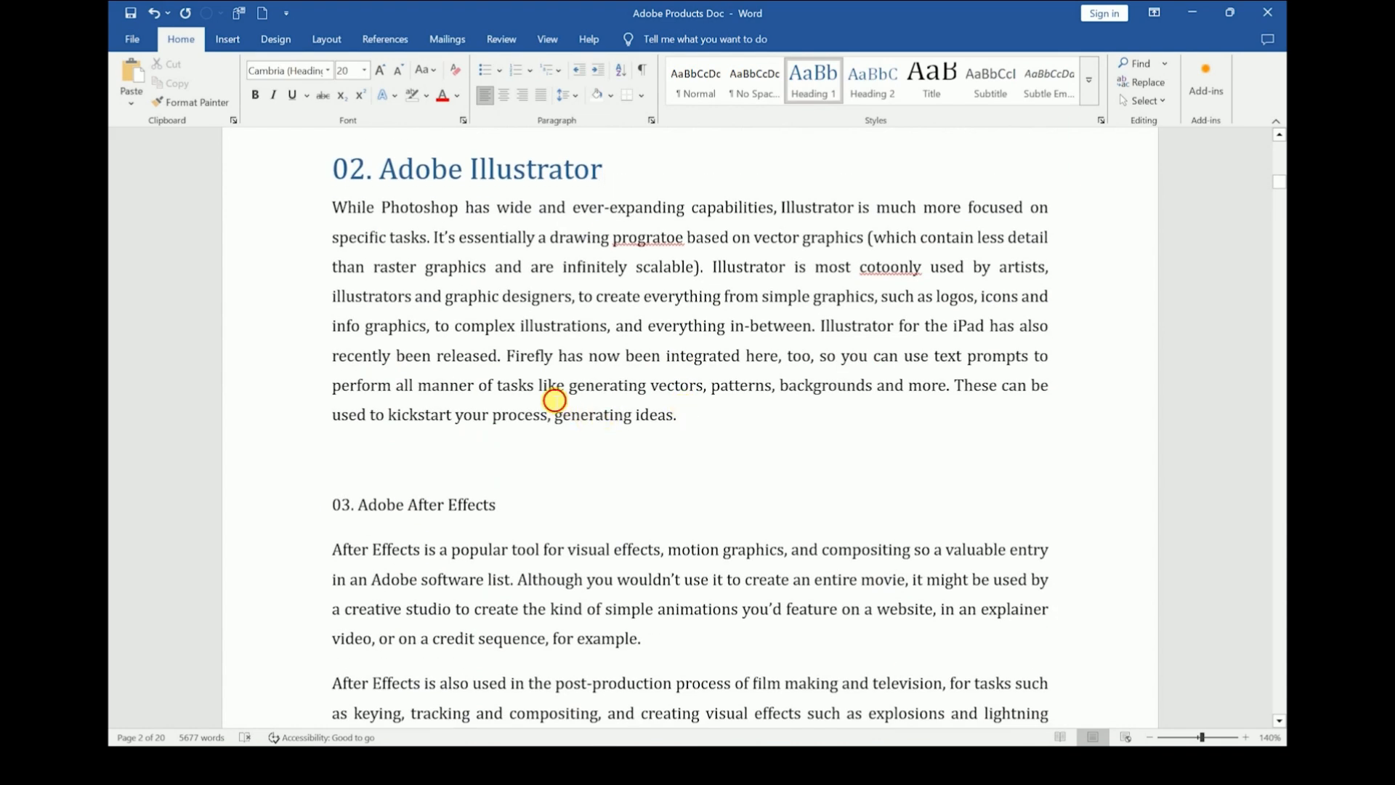
{"action": "left_click", "coordinate": [554, 400]}
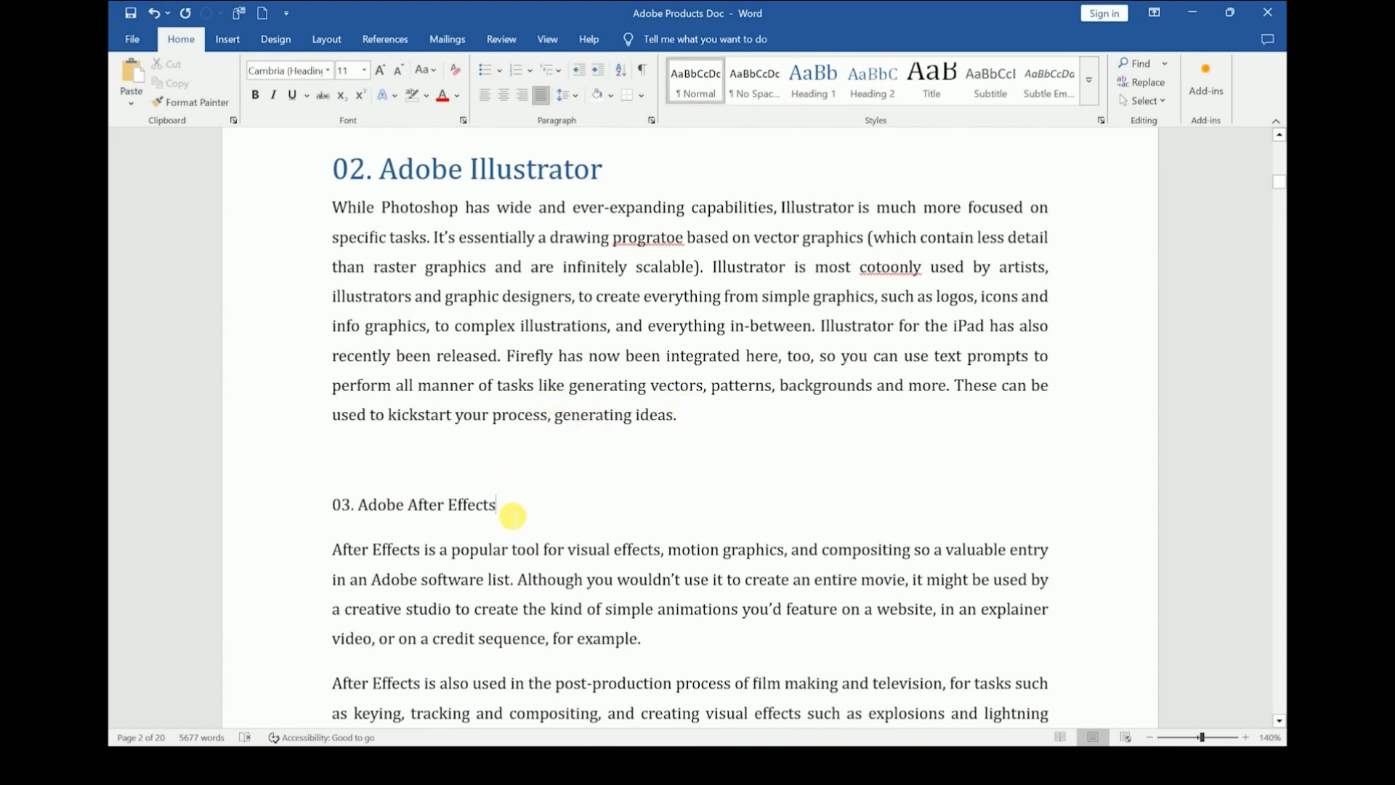
{"action": "left_click", "coordinate": [872, 86]}
{"action": "left_click", "coordinate": [872, 86]}
{"action": "scroll", "coordinate": [582, 509], "scroll_direction": "down", "scroll_amount": 4}
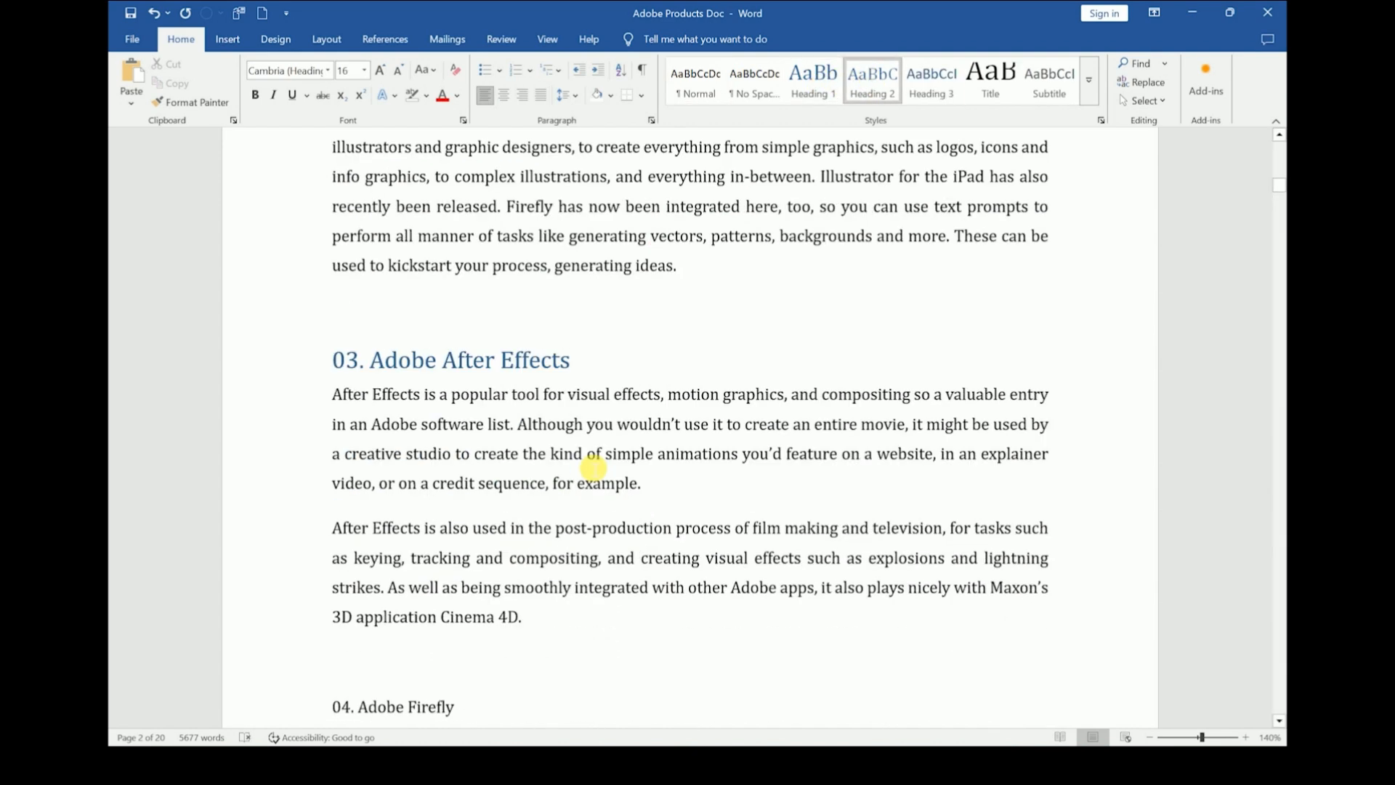
{"action": "left_click", "coordinate": [350, 615]}
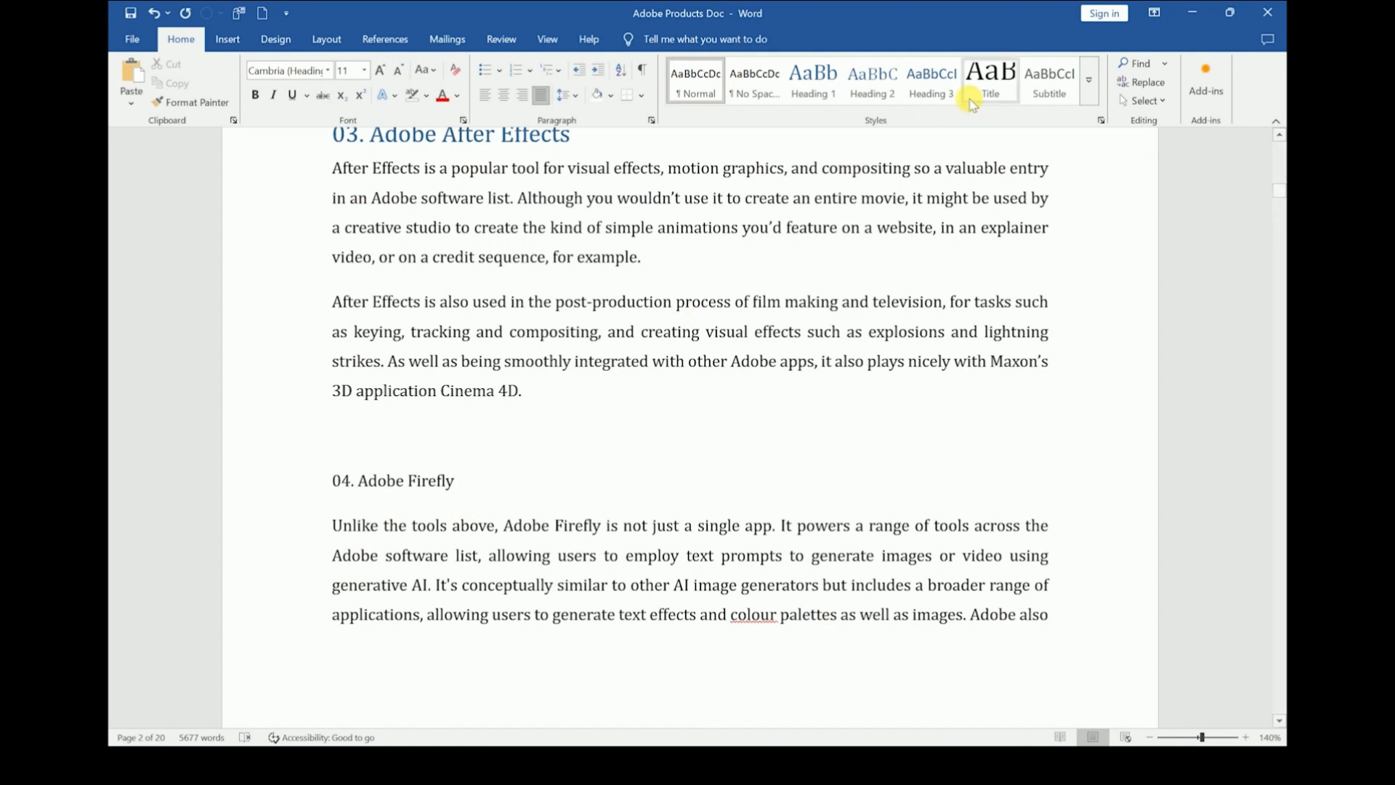
{"action": "left_click", "coordinate": [933, 87]}
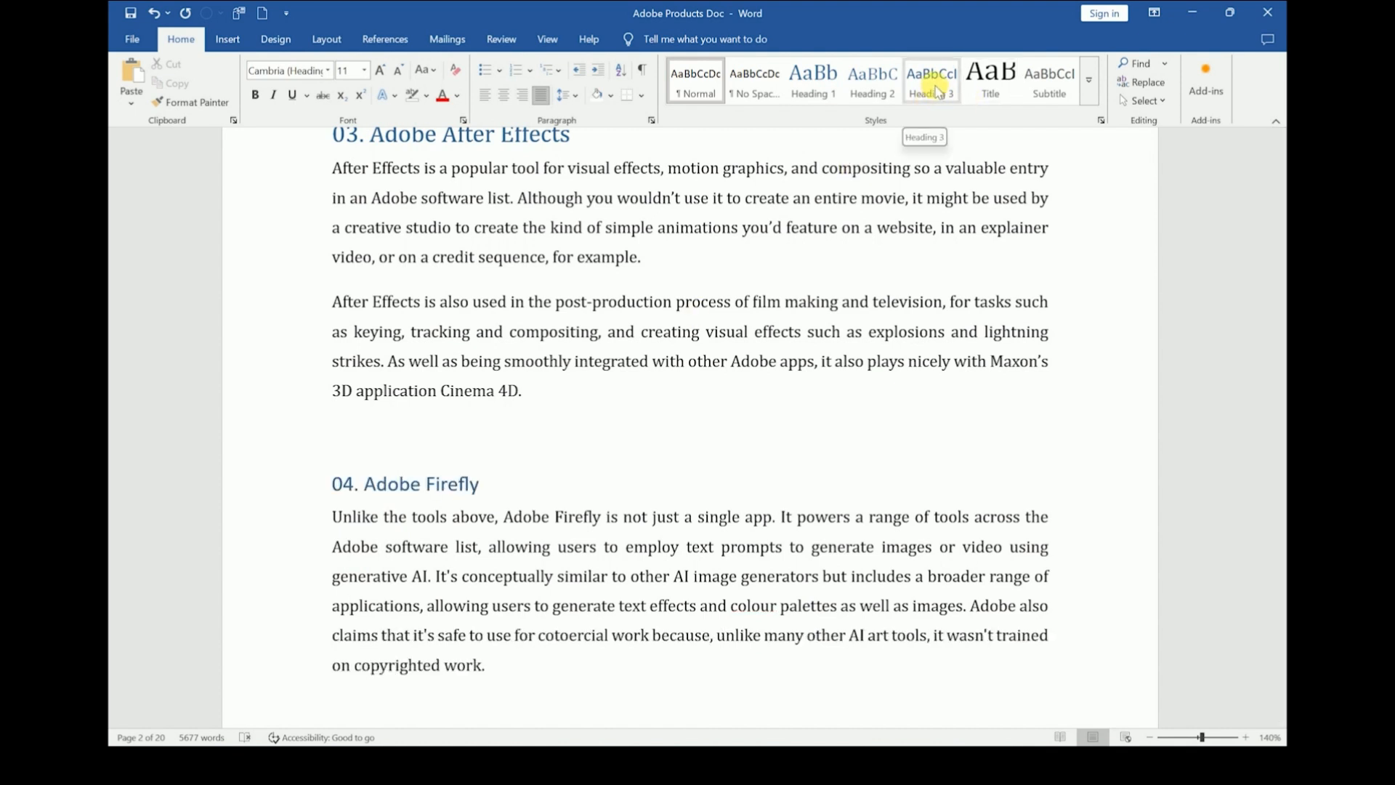
- Remove the hyperlinks from the title "05. Adobe Substance 3D Collection" and the paragraph below it, and apply the Heading 4 style to the title
{"action": "scroll", "coordinate": [507, 539], "scroll_direction": "down", "scroll_amount": 7}
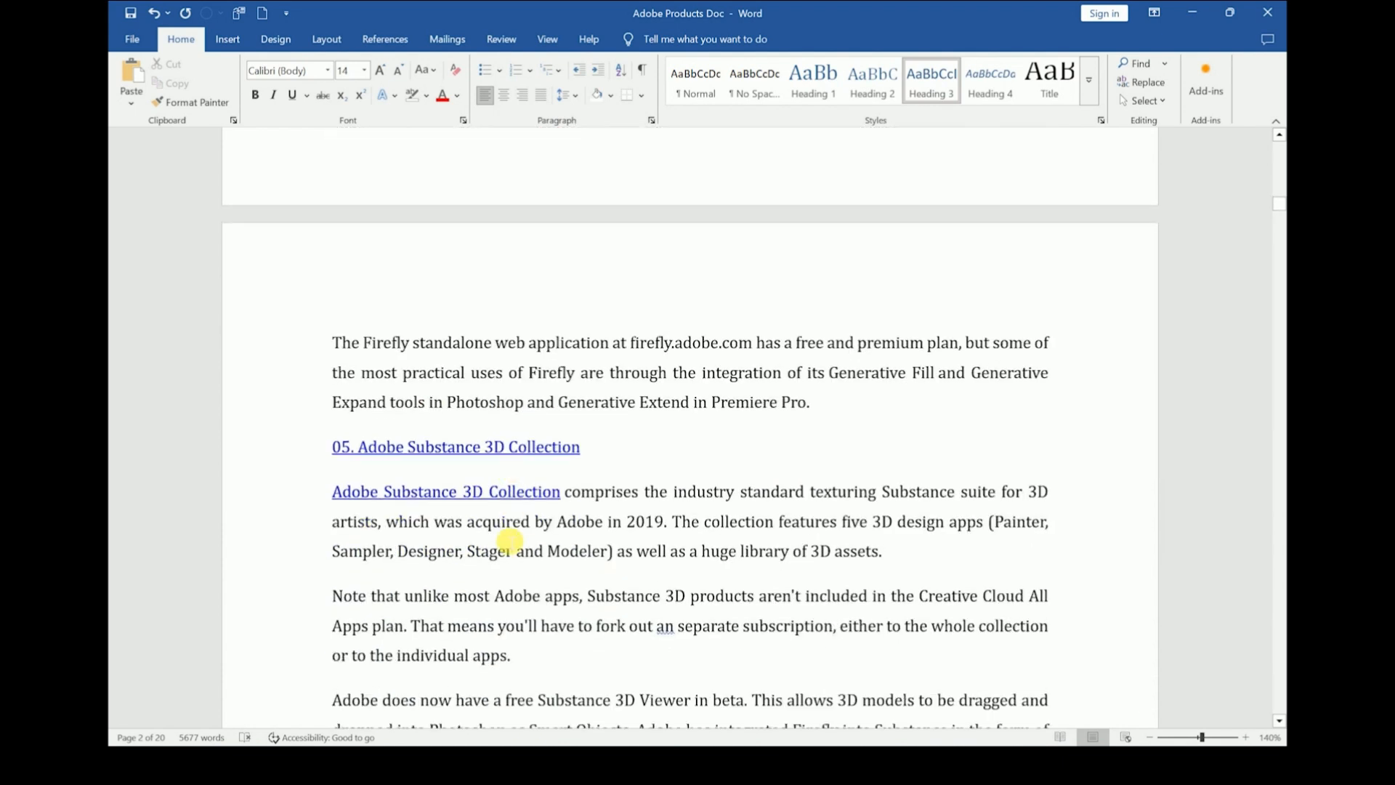
{"action": "right_click", "coordinate": [501, 467]}
{"action": "left_click", "coordinate": [558, 358]}
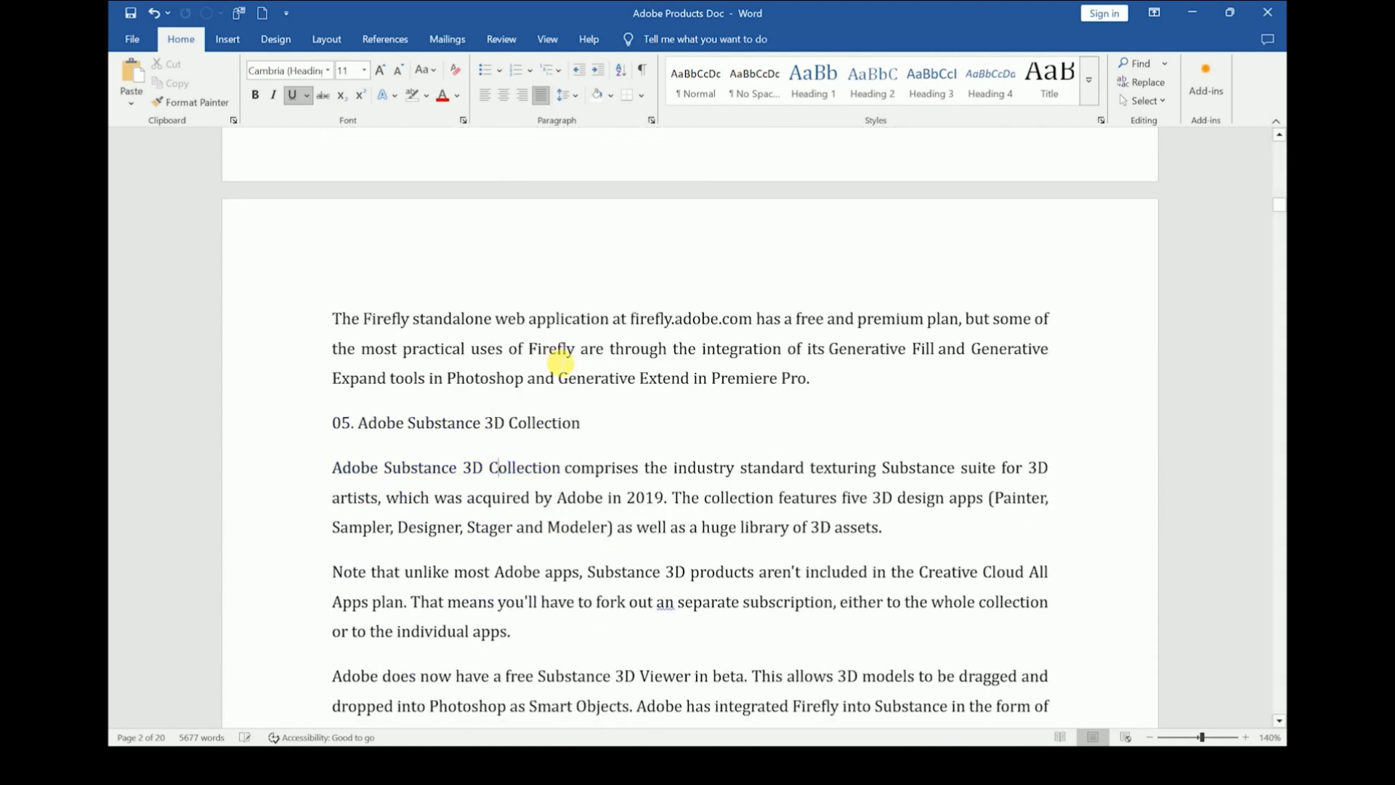
{"action": "left_click", "coordinate": [563, 422]}
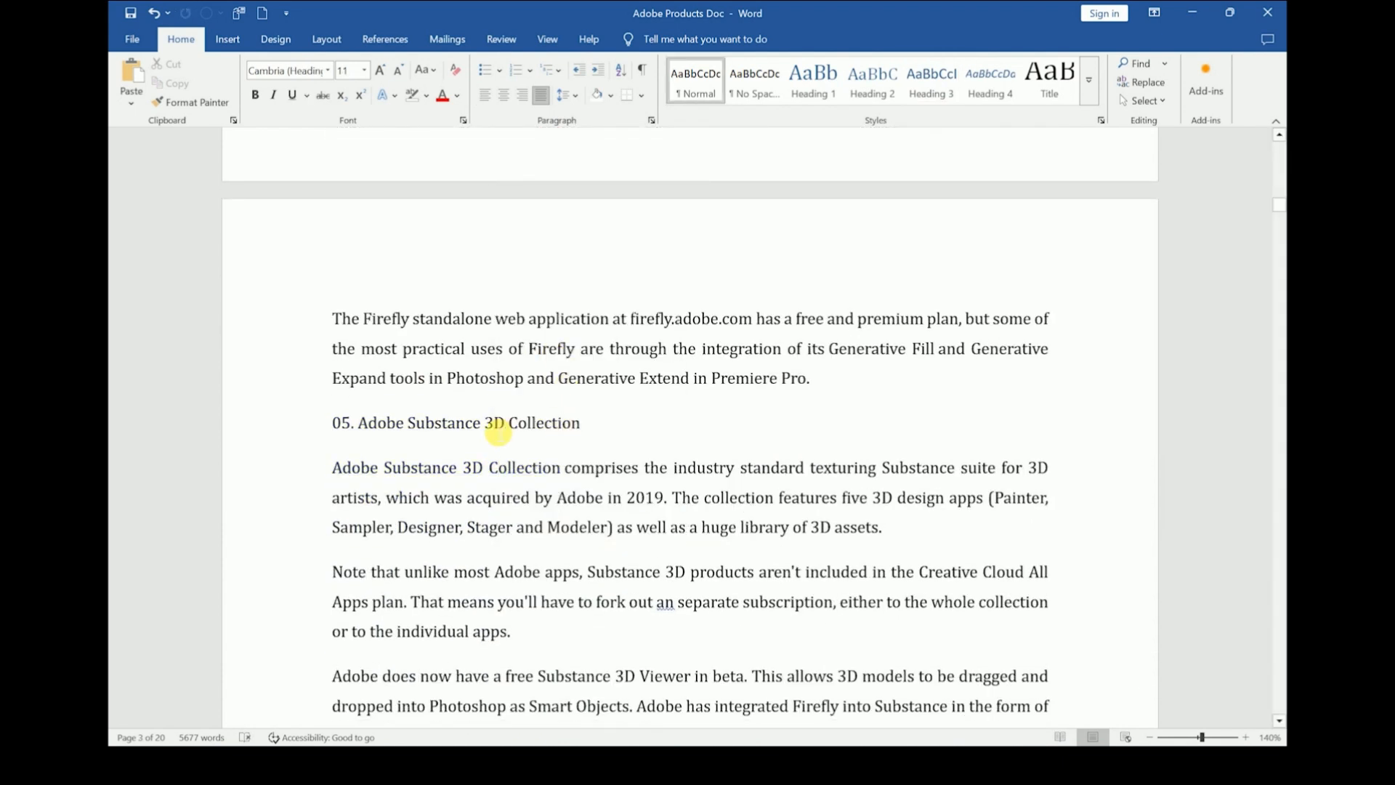
{"action": "left_click", "coordinate": [1004, 88]}
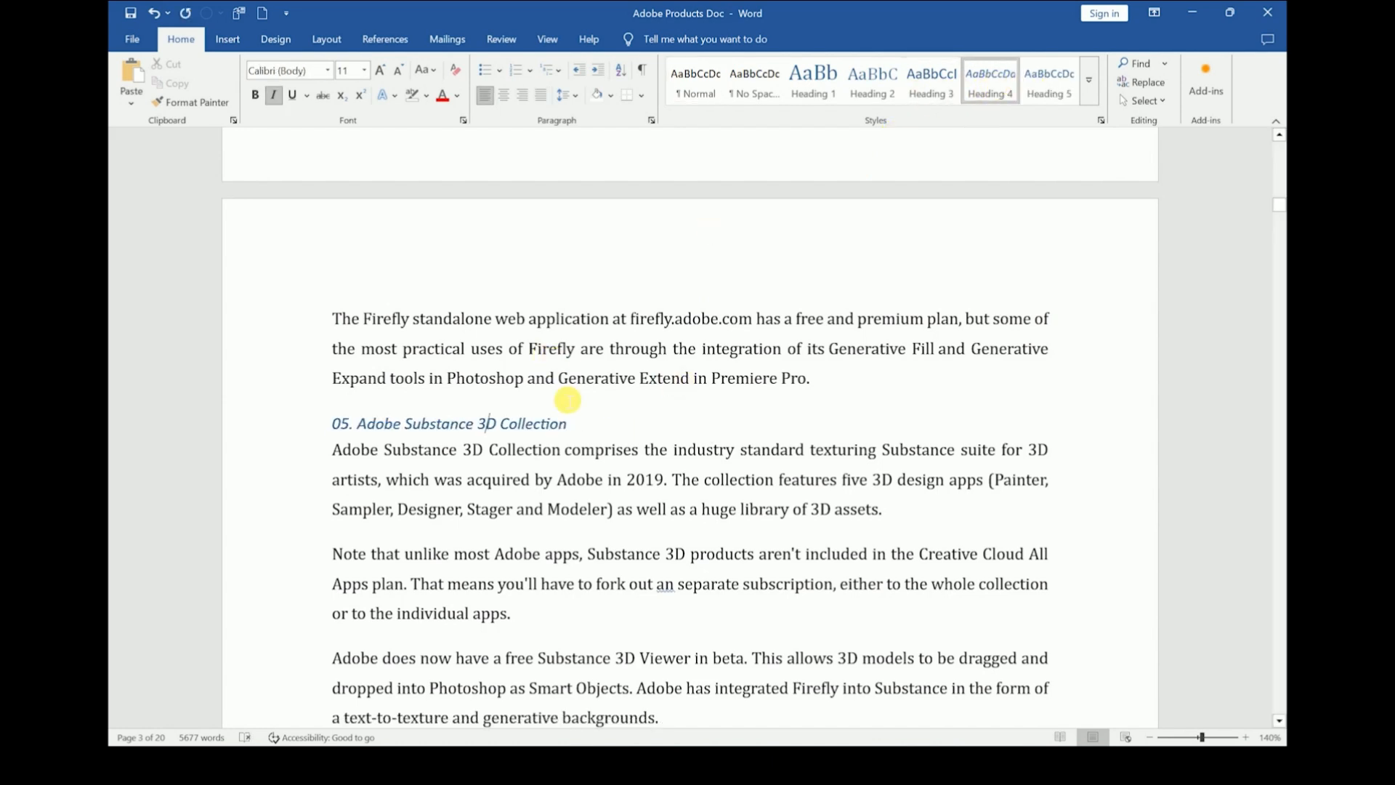
- Insert a numbered line "1.1. Test" directly below the "Chapter One" heading
{"action": "scroll", "coordinate": [538, 407], "scroll_direction": "up", "scroll_amount": 15}
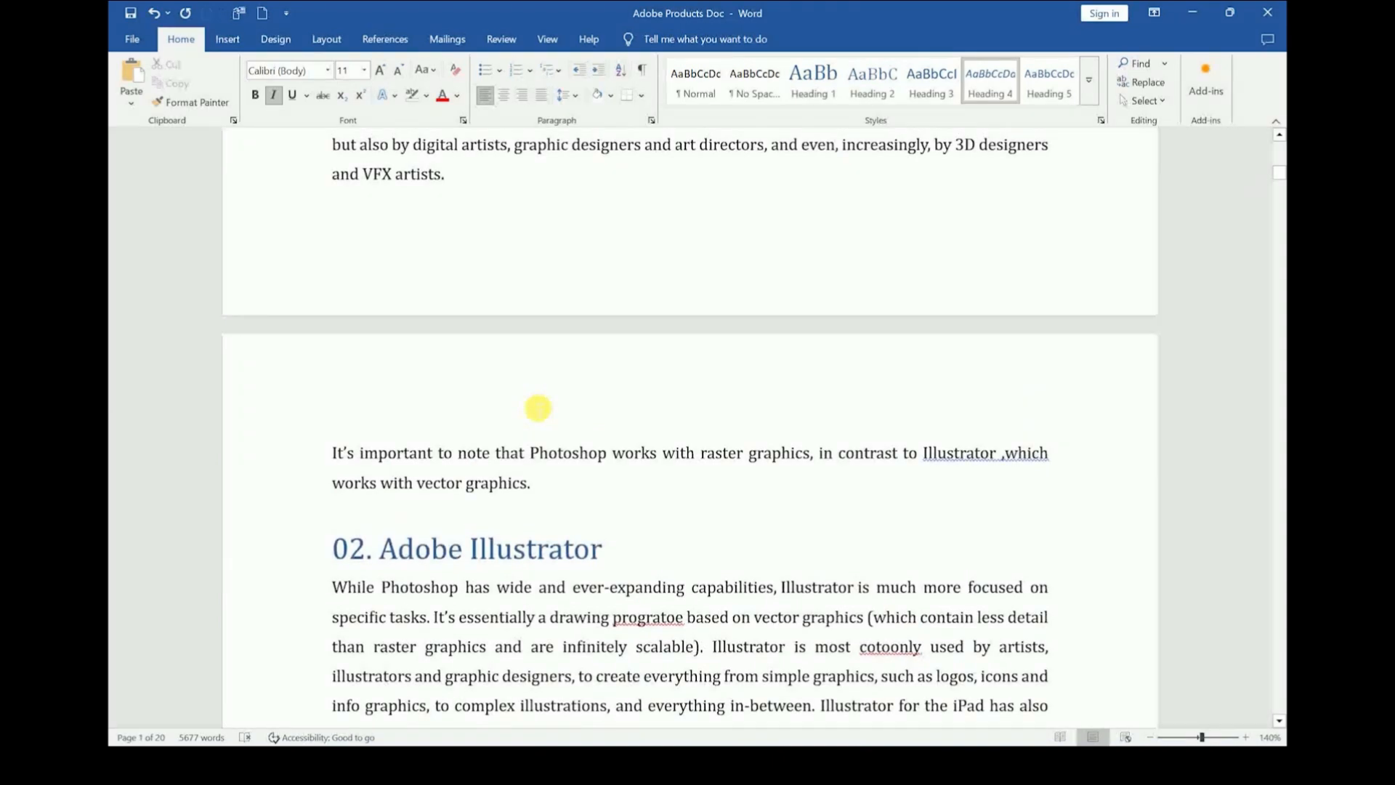
{"action": "scroll", "coordinate": [537, 408], "scroll_direction": "up", "scroll_amount": 10}
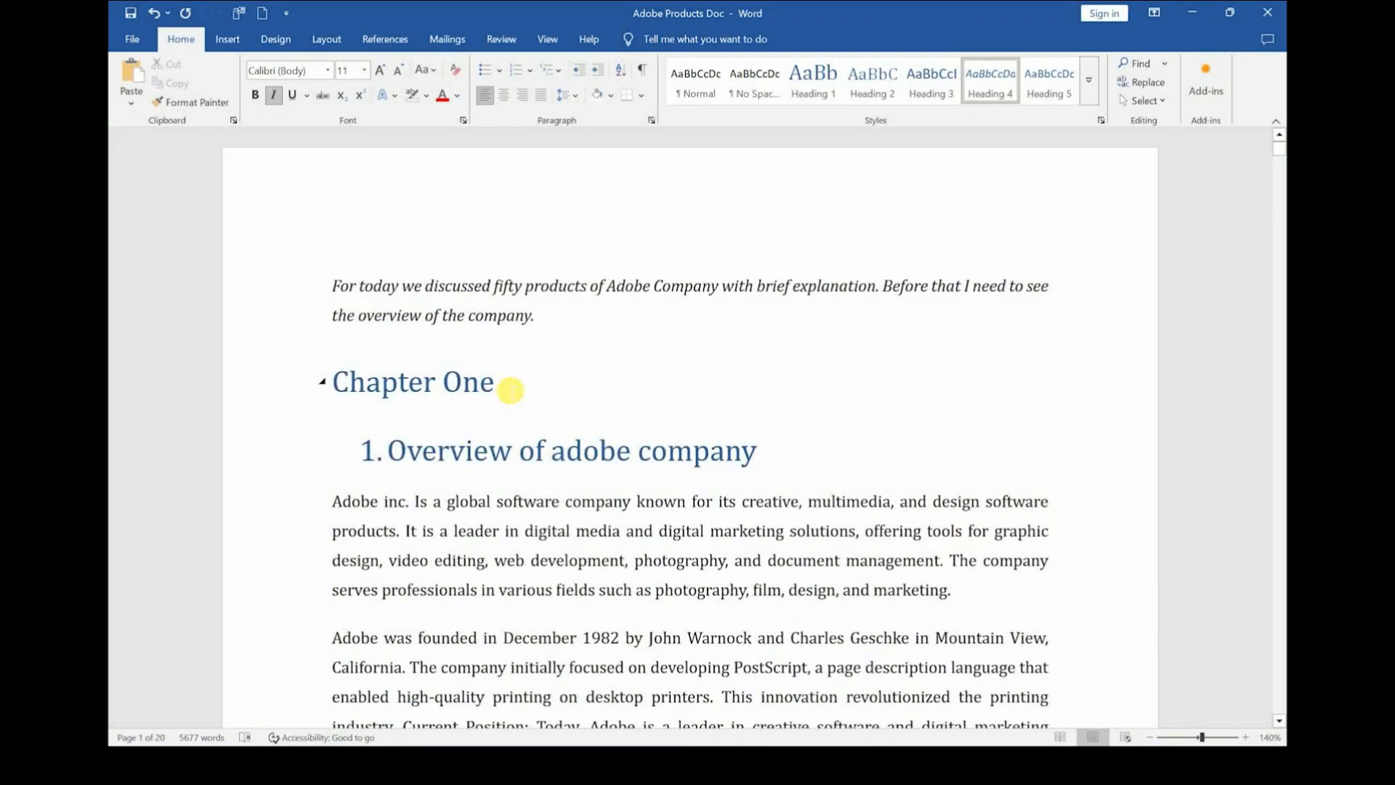
{"action": "scroll", "coordinate": [483, 451], "scroll_direction": "down", "scroll_amount": 5}
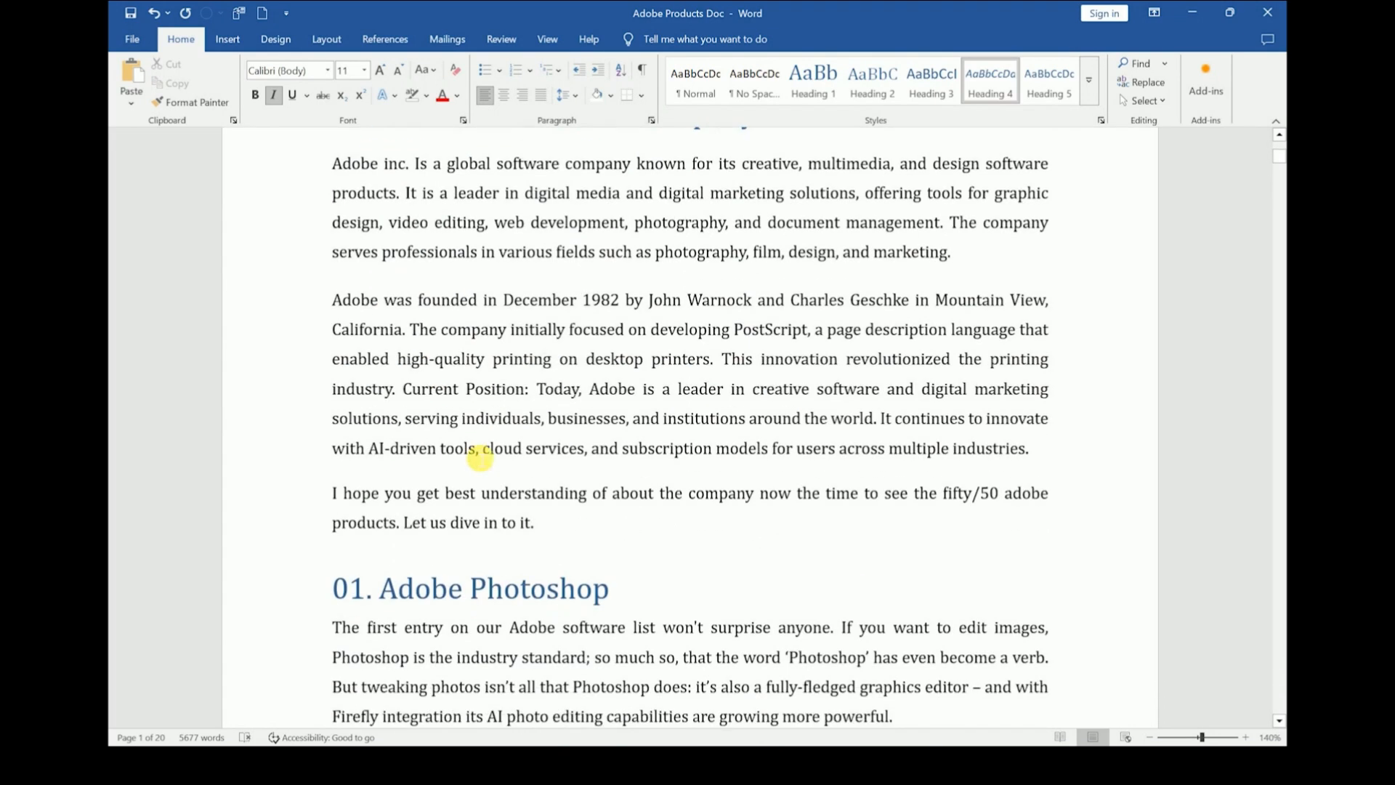
{"action": "scroll", "coordinate": [460, 421], "scroll_direction": "up", "scroll_amount": 5}
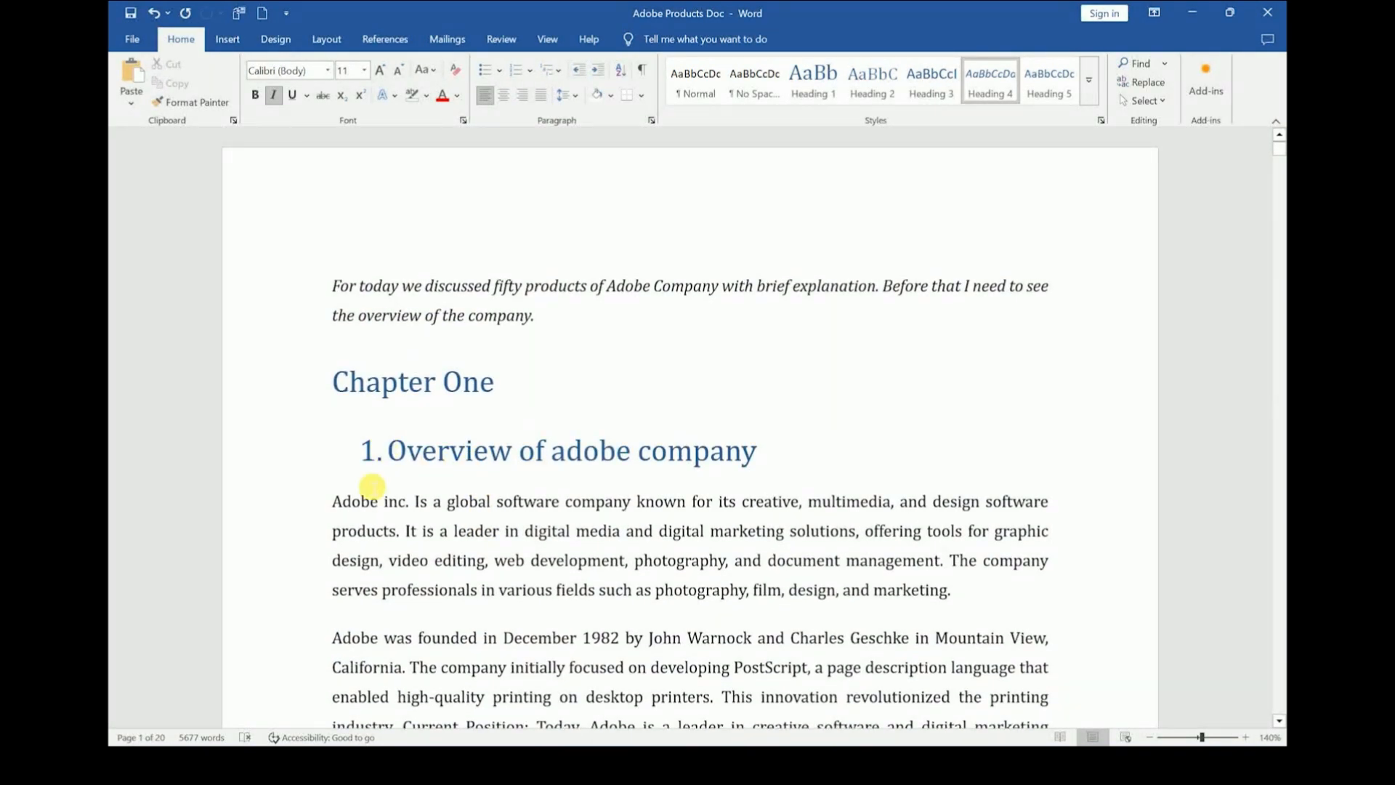
{"action": "left_click", "coordinate": [524, 393]}
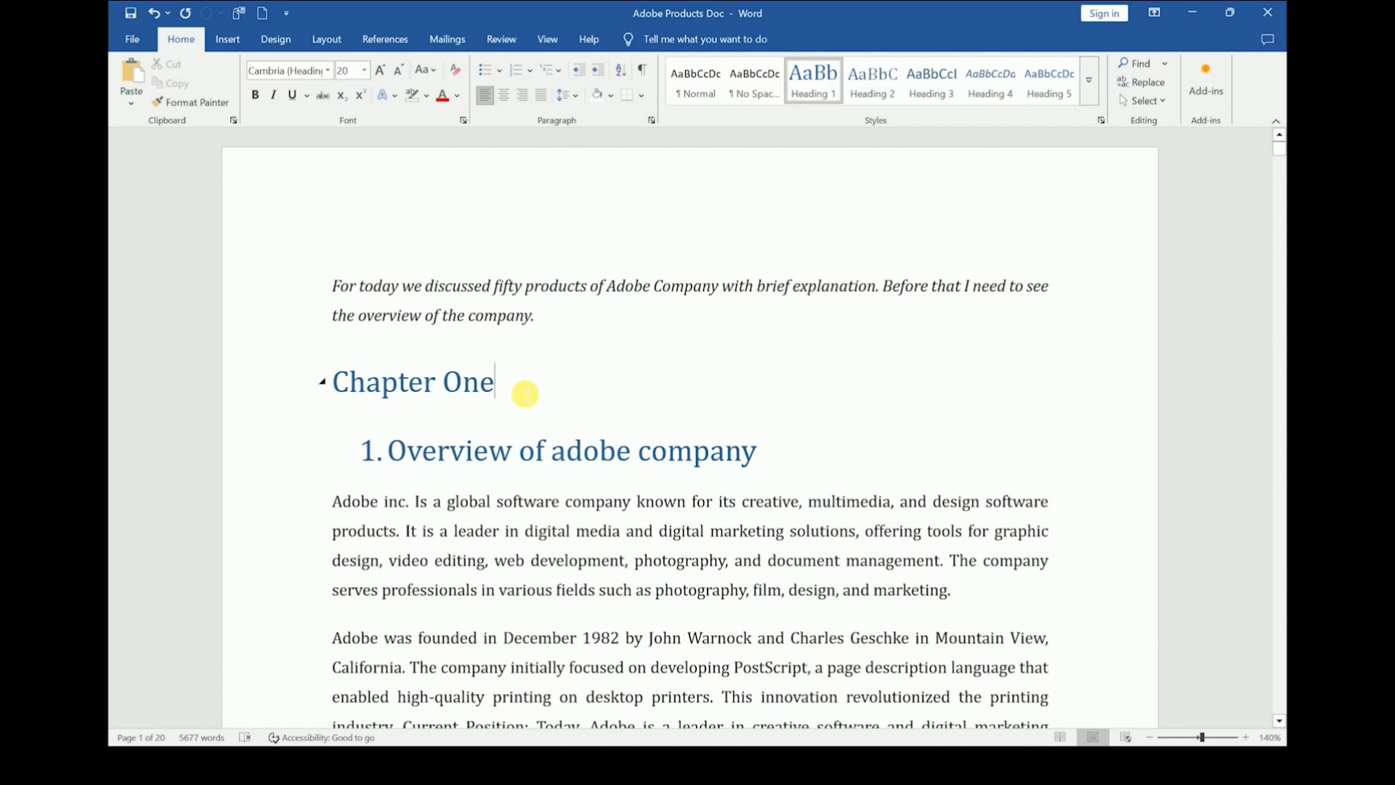
{"action": "key", "text": "Return"}
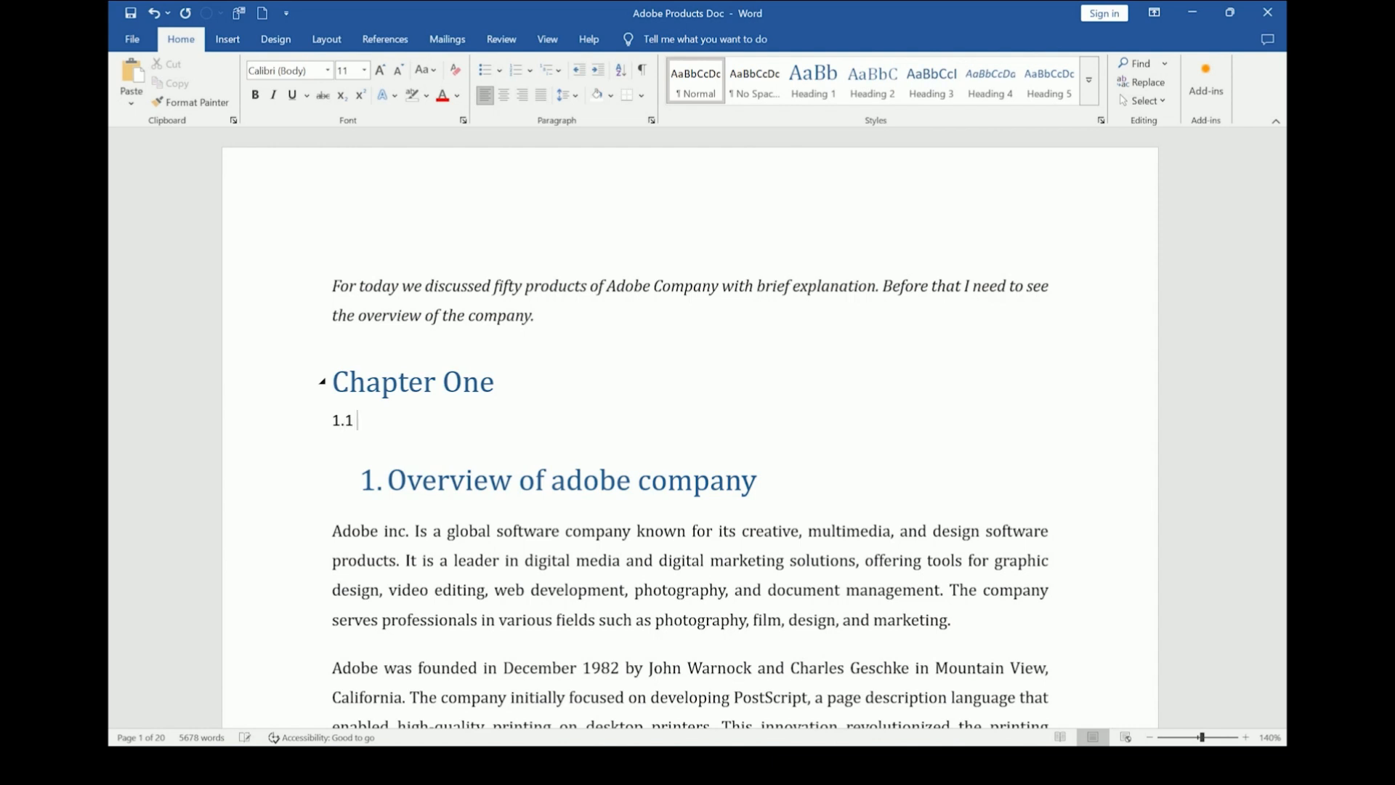
{"action": "type", "text": "1.1. Te"}
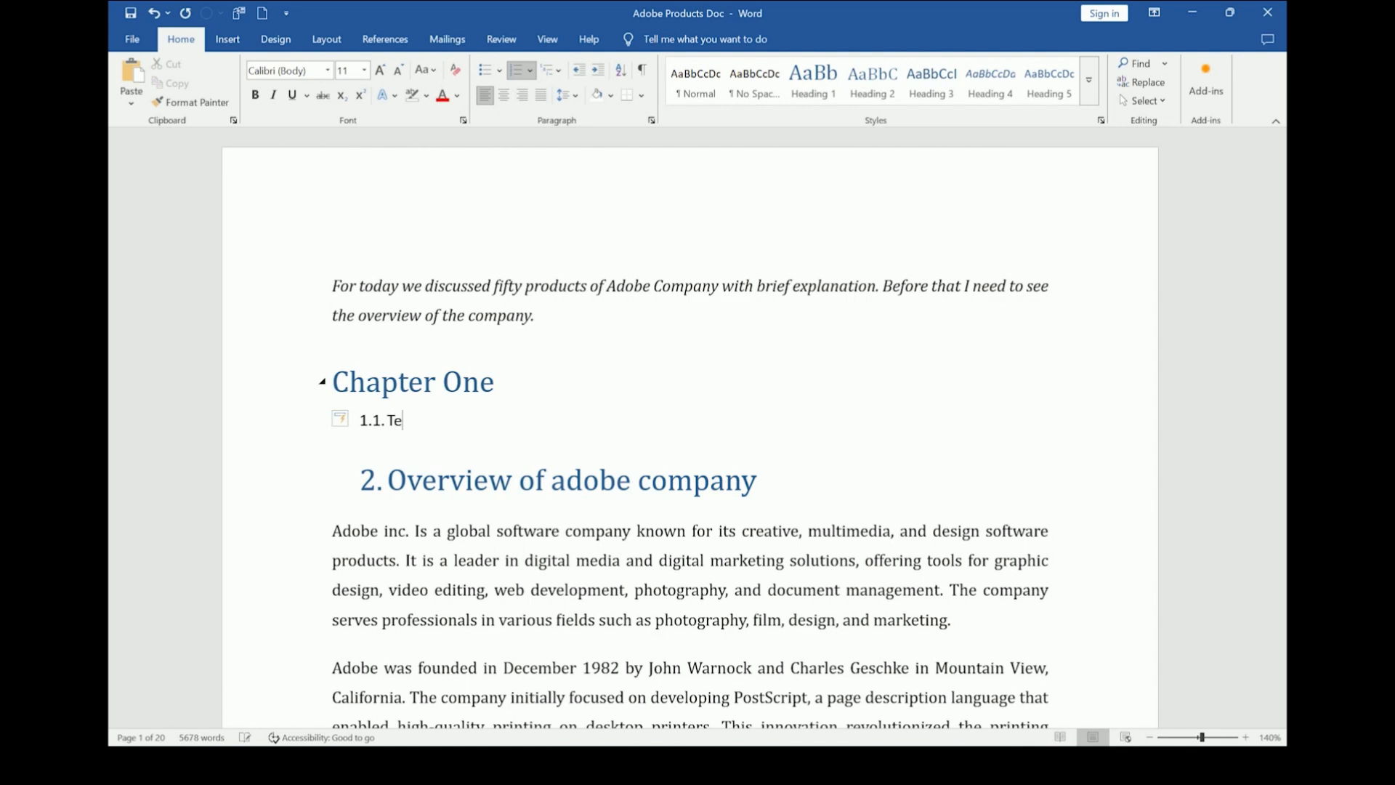
{"action": "type", "text": "st"}
- Add a line "1.1.1 test 2" below the "1.1. Test" line
{"action": "key", "text": "Return"}
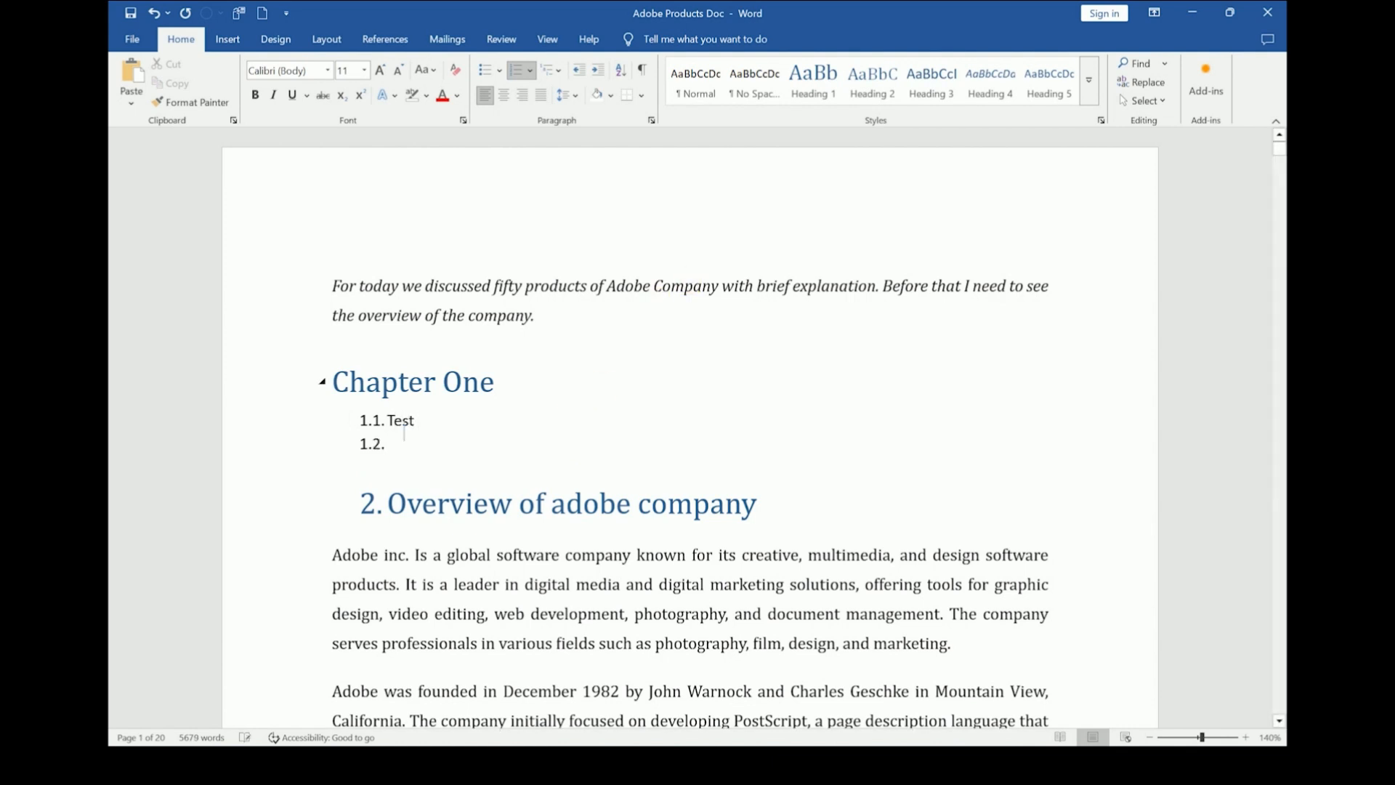
{"action": "key", "text": "BackSpace"}
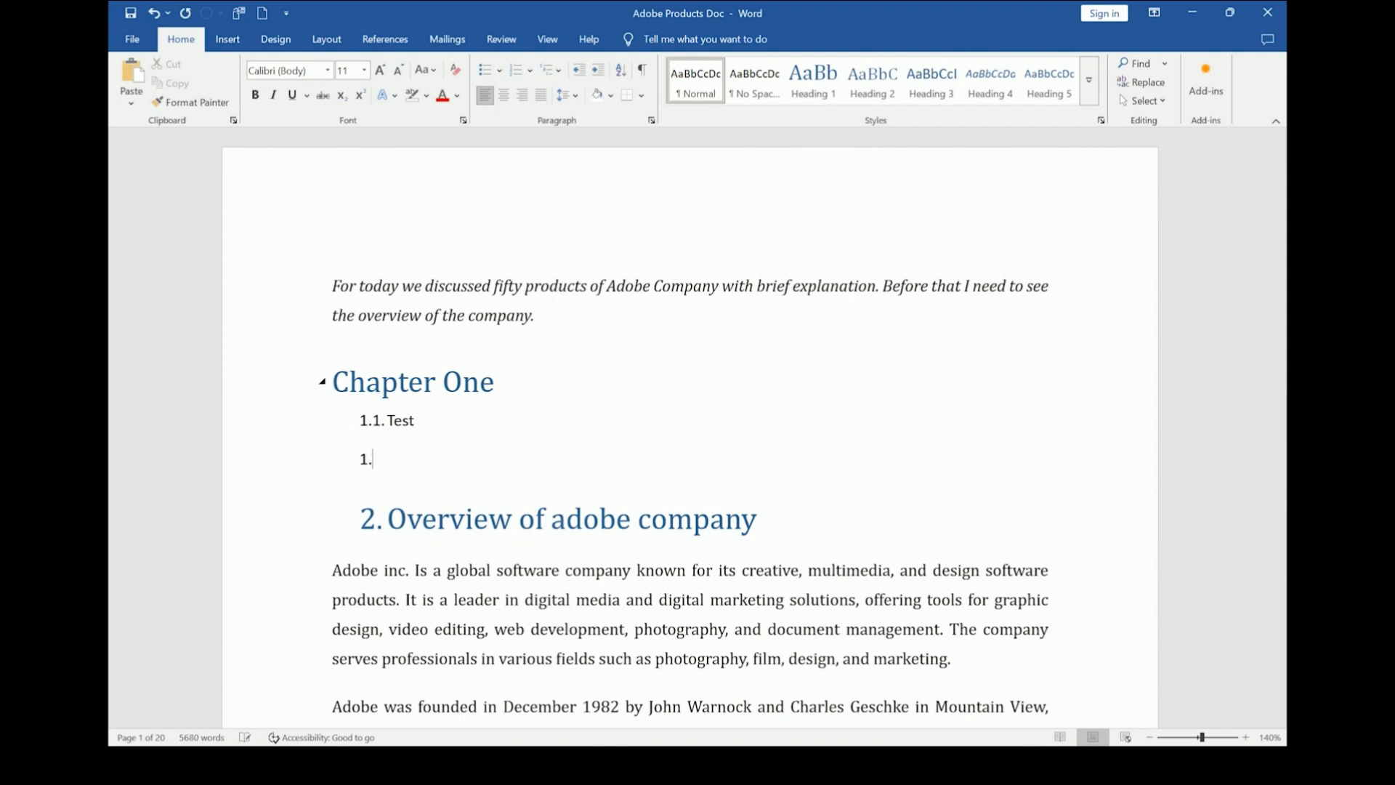
{"action": "type", "text": "1.1.2"}
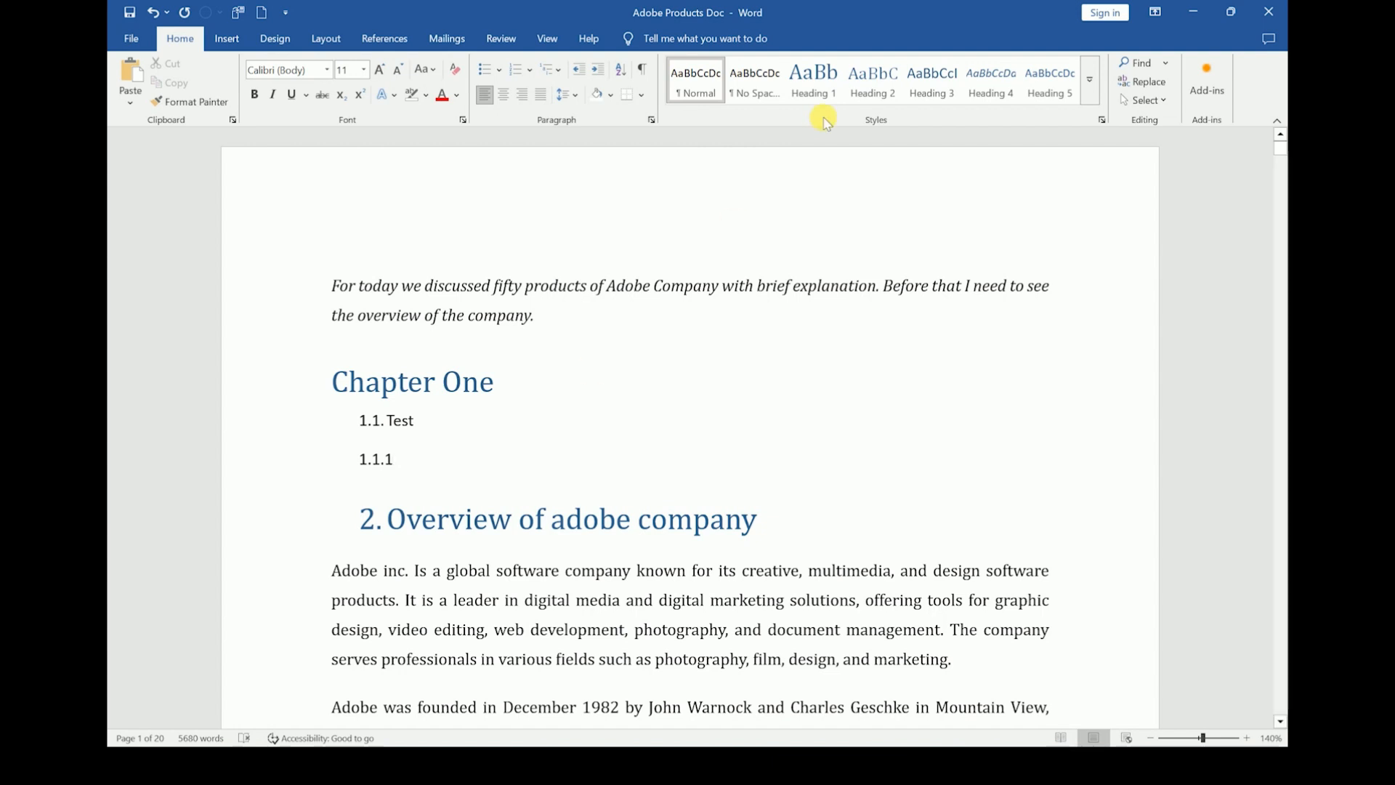
{"action": "type", "text": " test 2"}
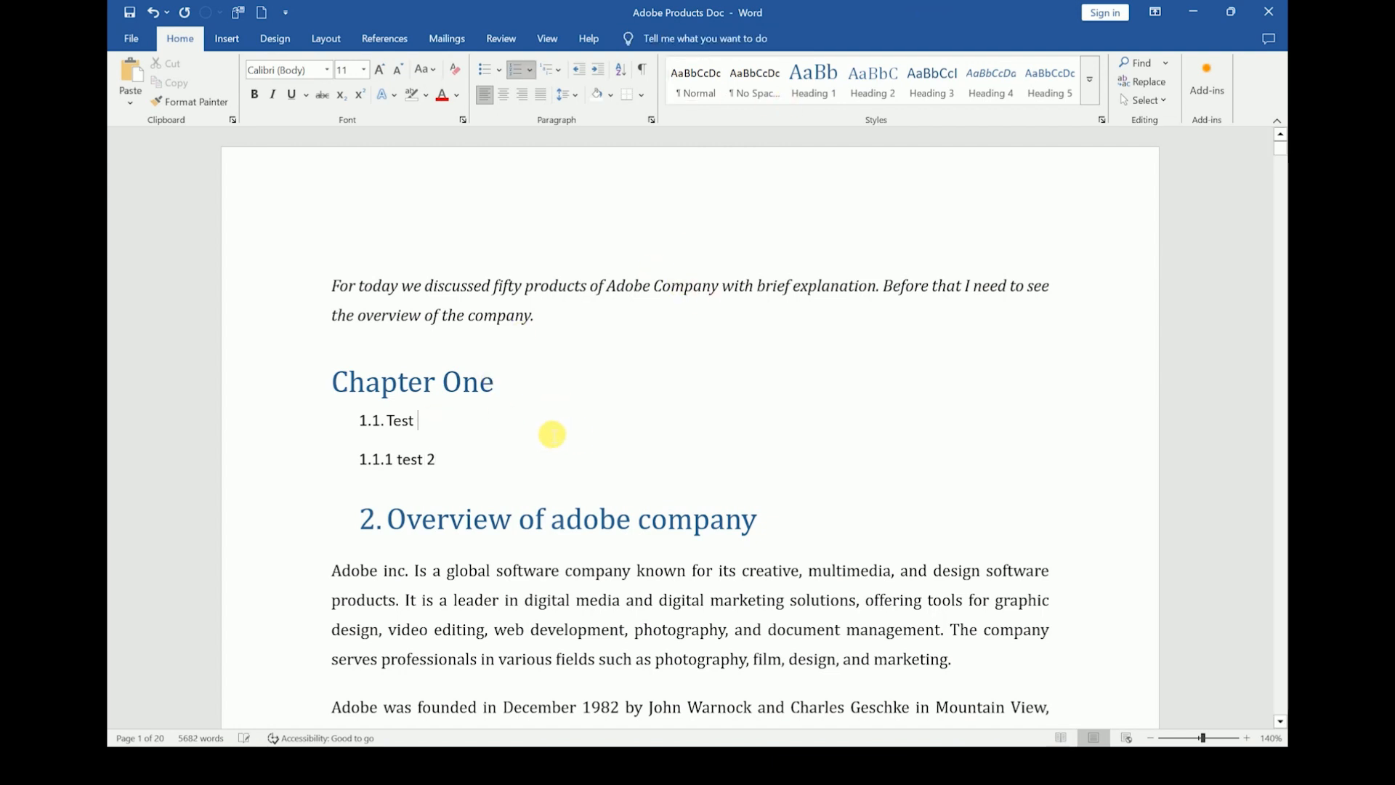
- Apply the Heading 2 style to the "Test" line and the Heading 3 style to the "1.1.1 test 2" line
{"action": "left_click", "coordinate": [418, 424]}
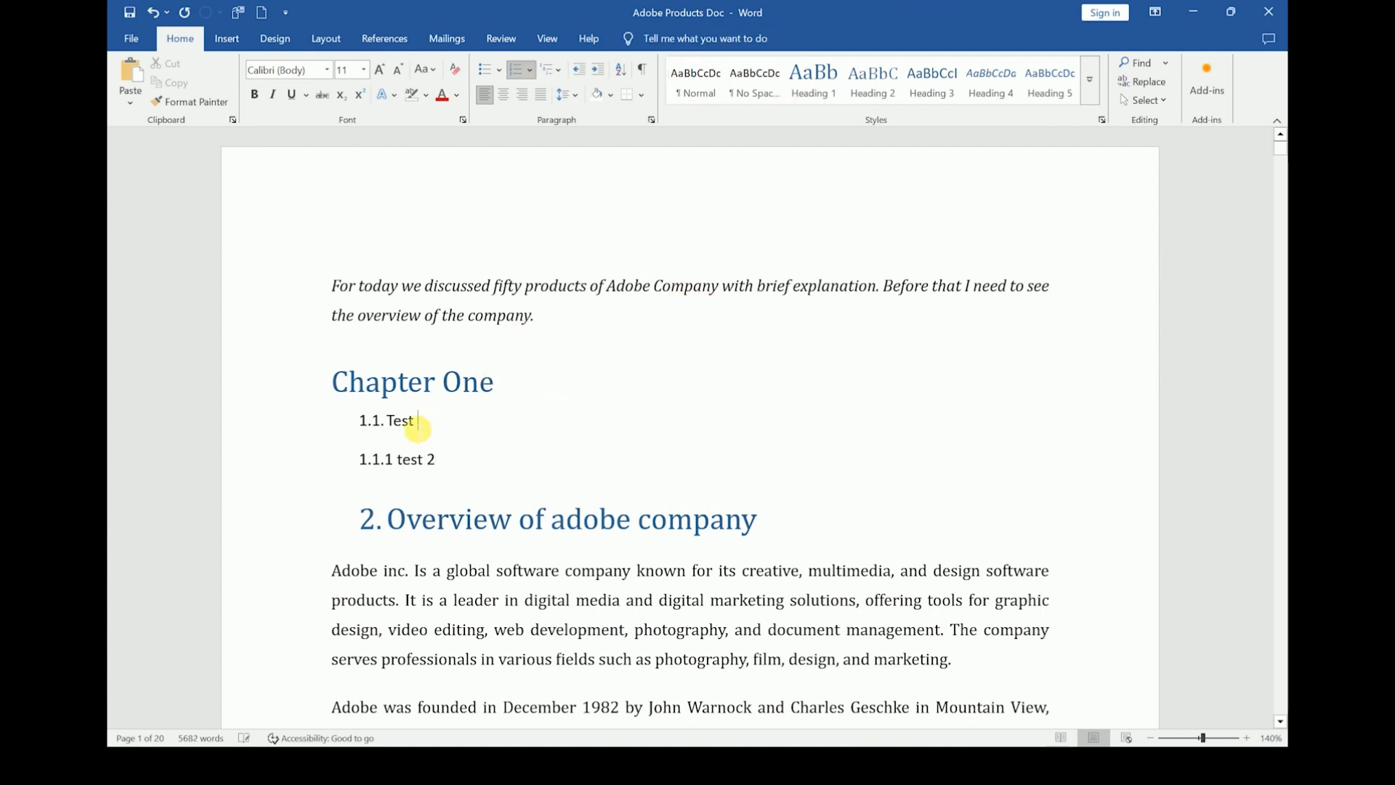
{"action": "left_click", "coordinate": [872, 81]}
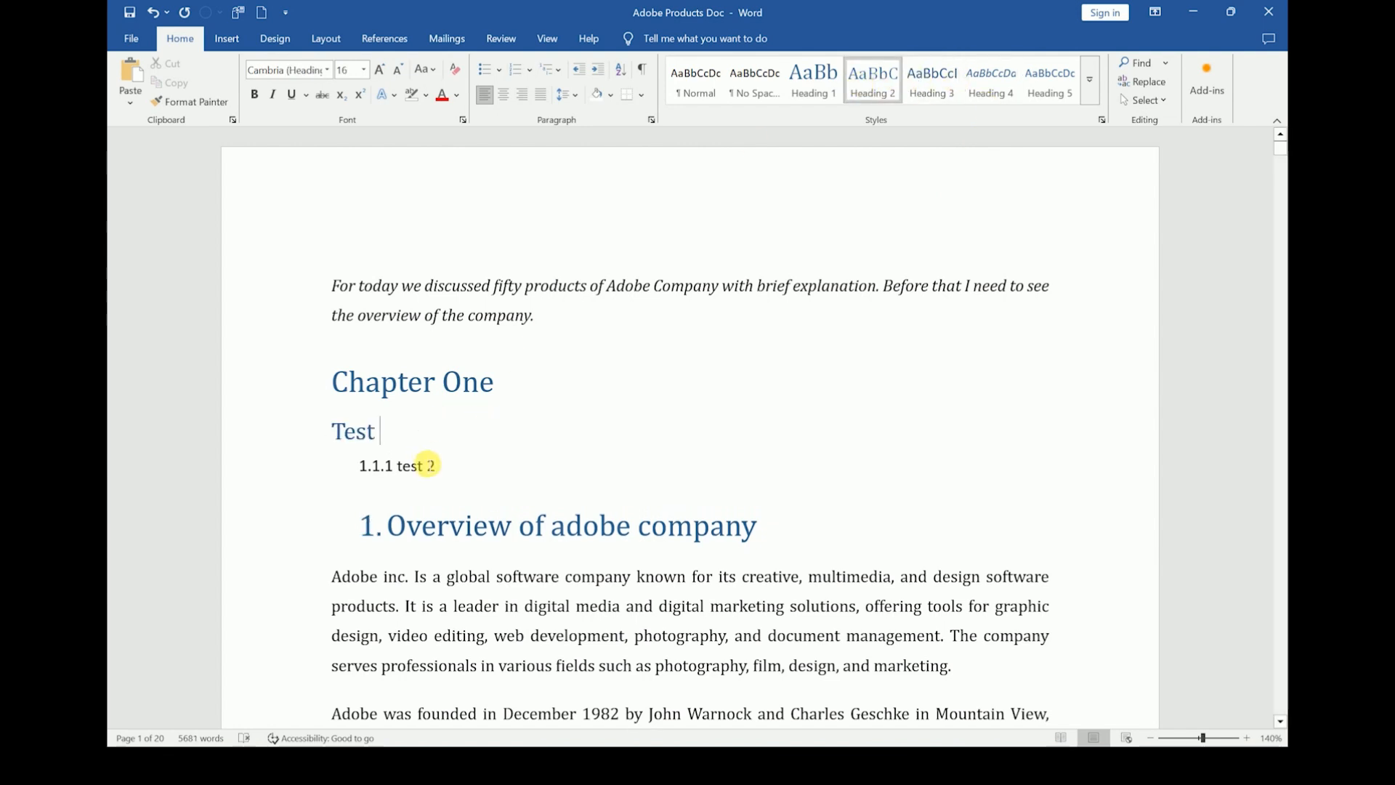
{"action": "left_click", "coordinate": [424, 466]}
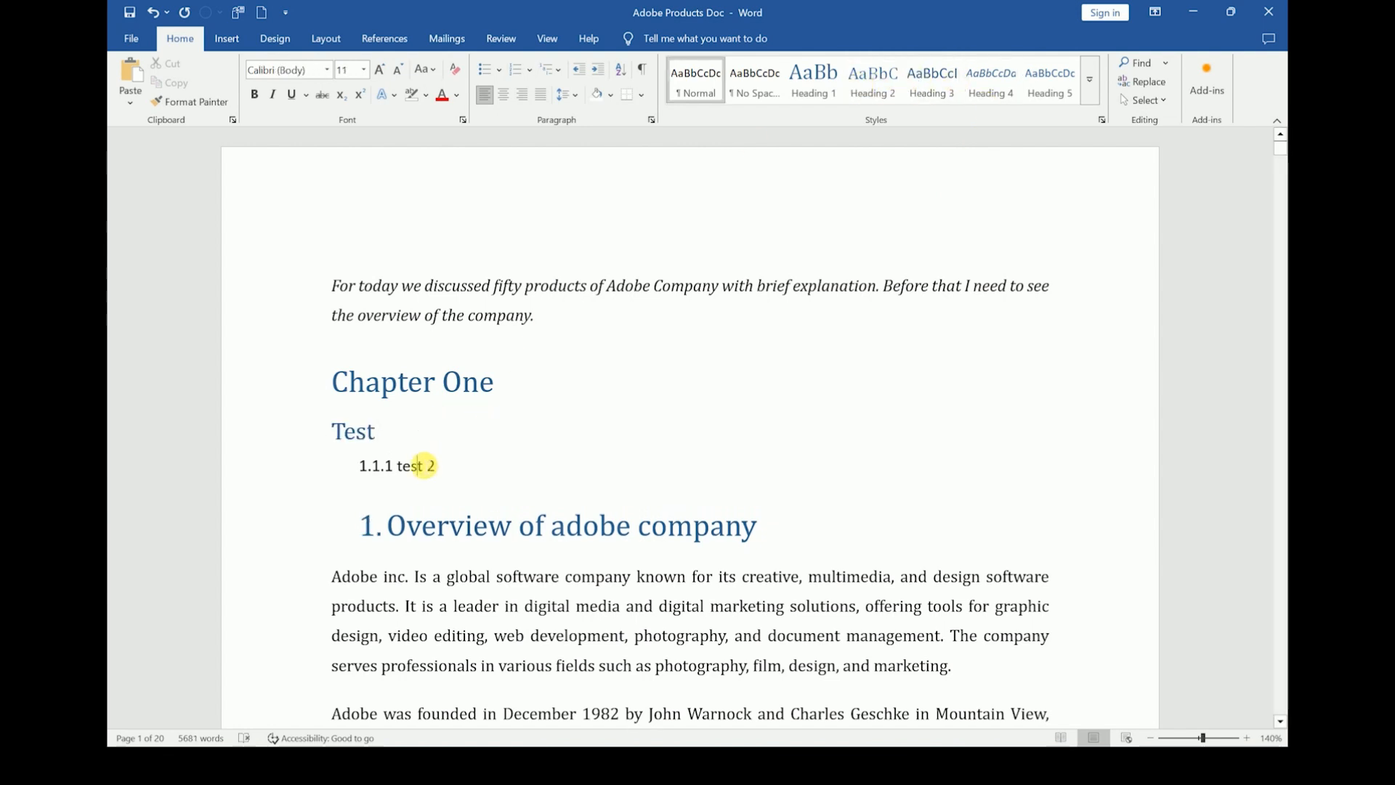
{"action": "left_click", "coordinate": [929, 85]}
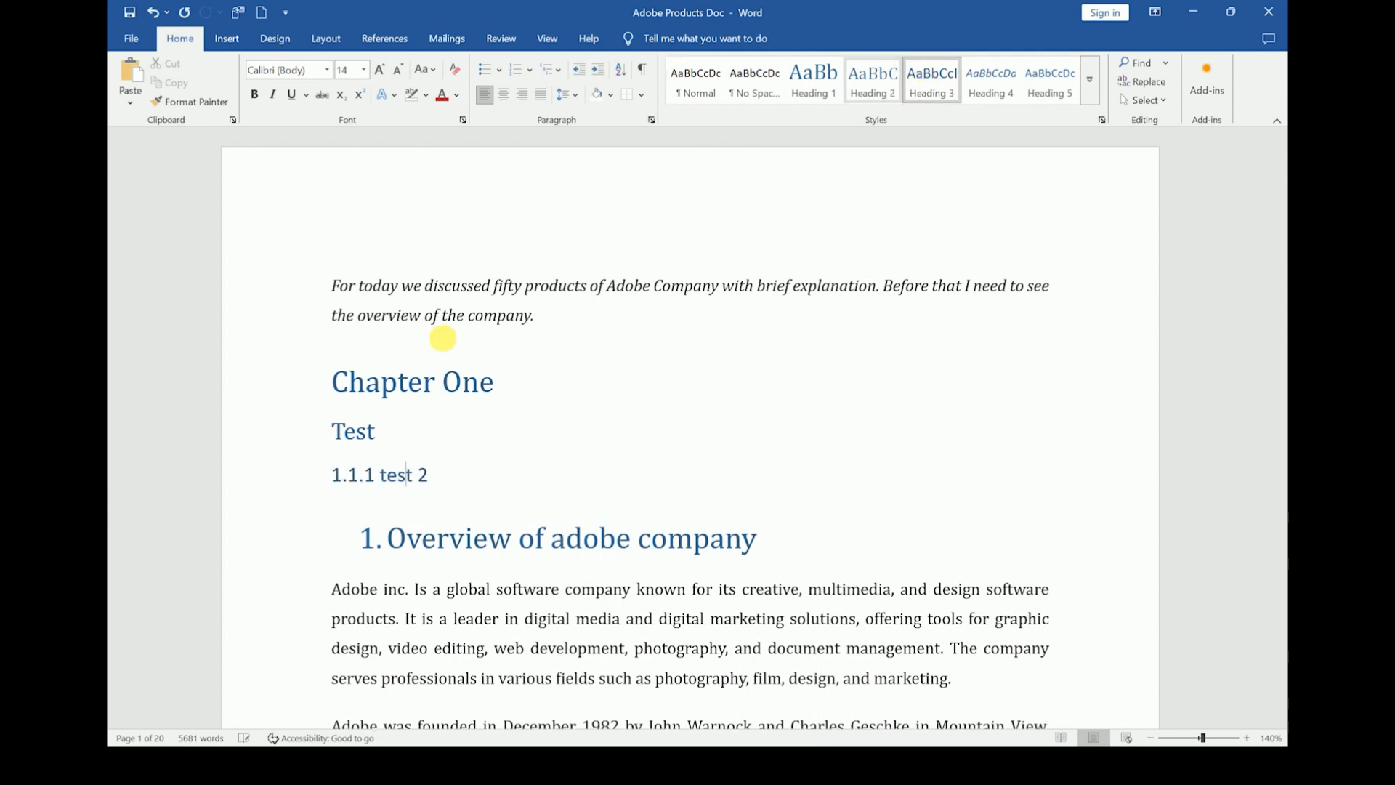
- Add the number "1.1." in front of the "Test" heading as plain text
{"action": "left_click", "coordinate": [436, 425]}
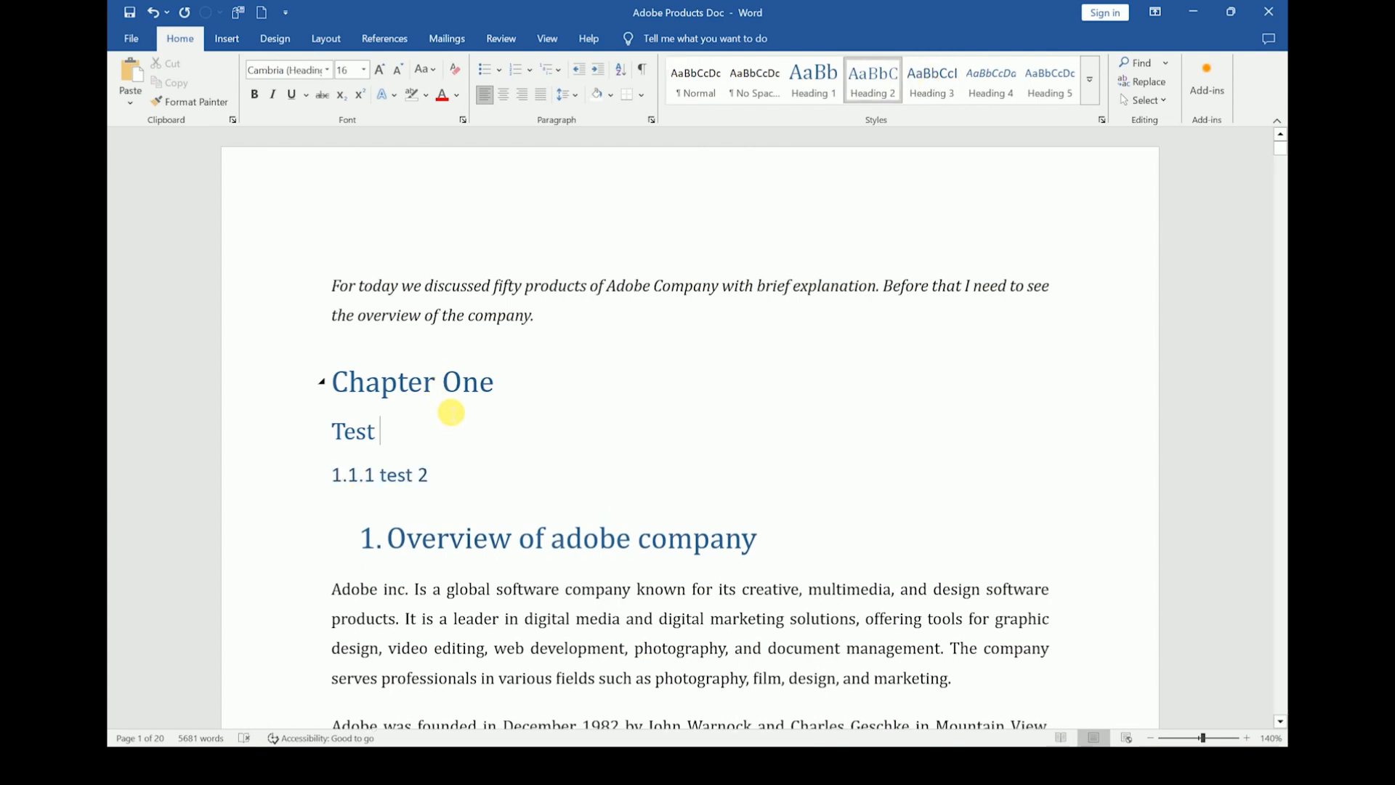
{"action": "key", "text": "Home"}
{"action": "type", "text": "1.1"}
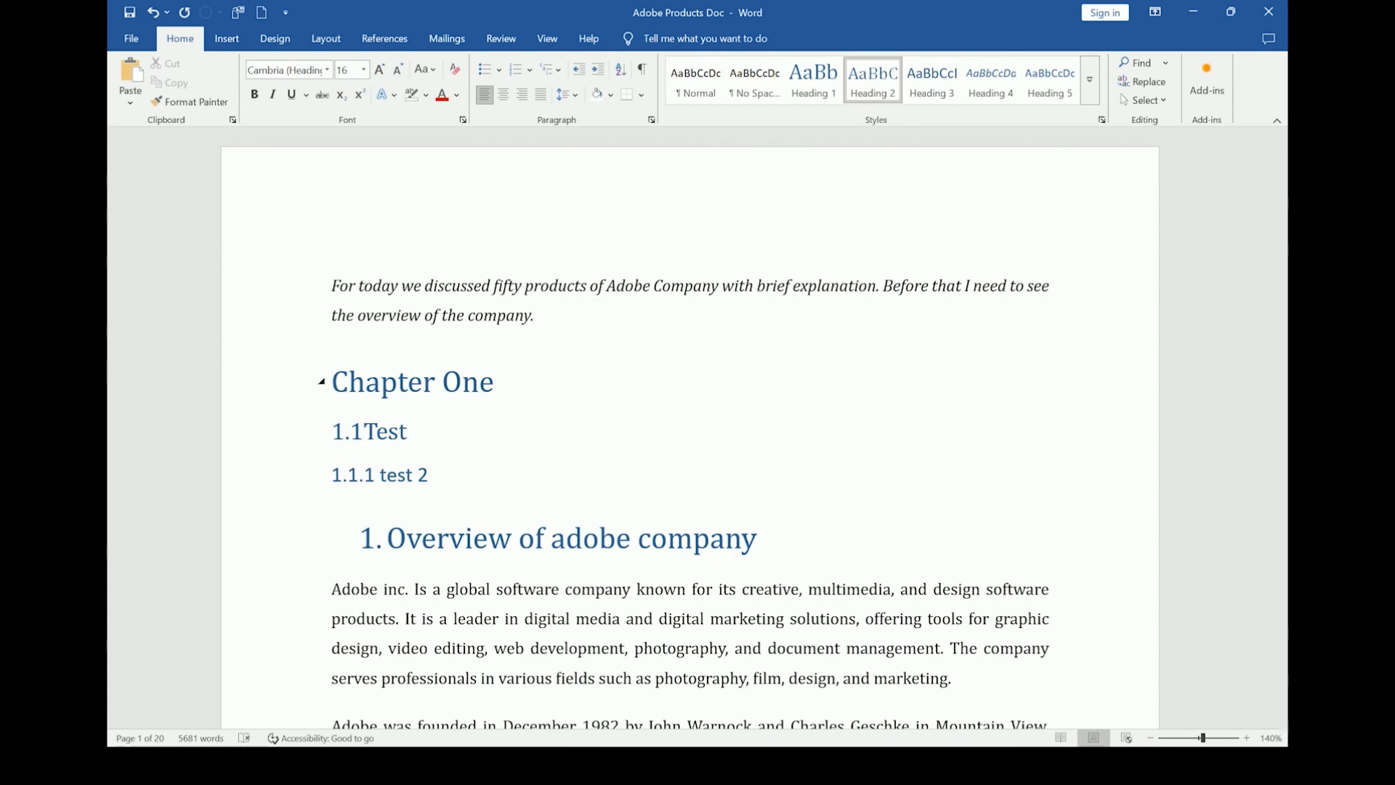
{"action": "type", "text": "."}
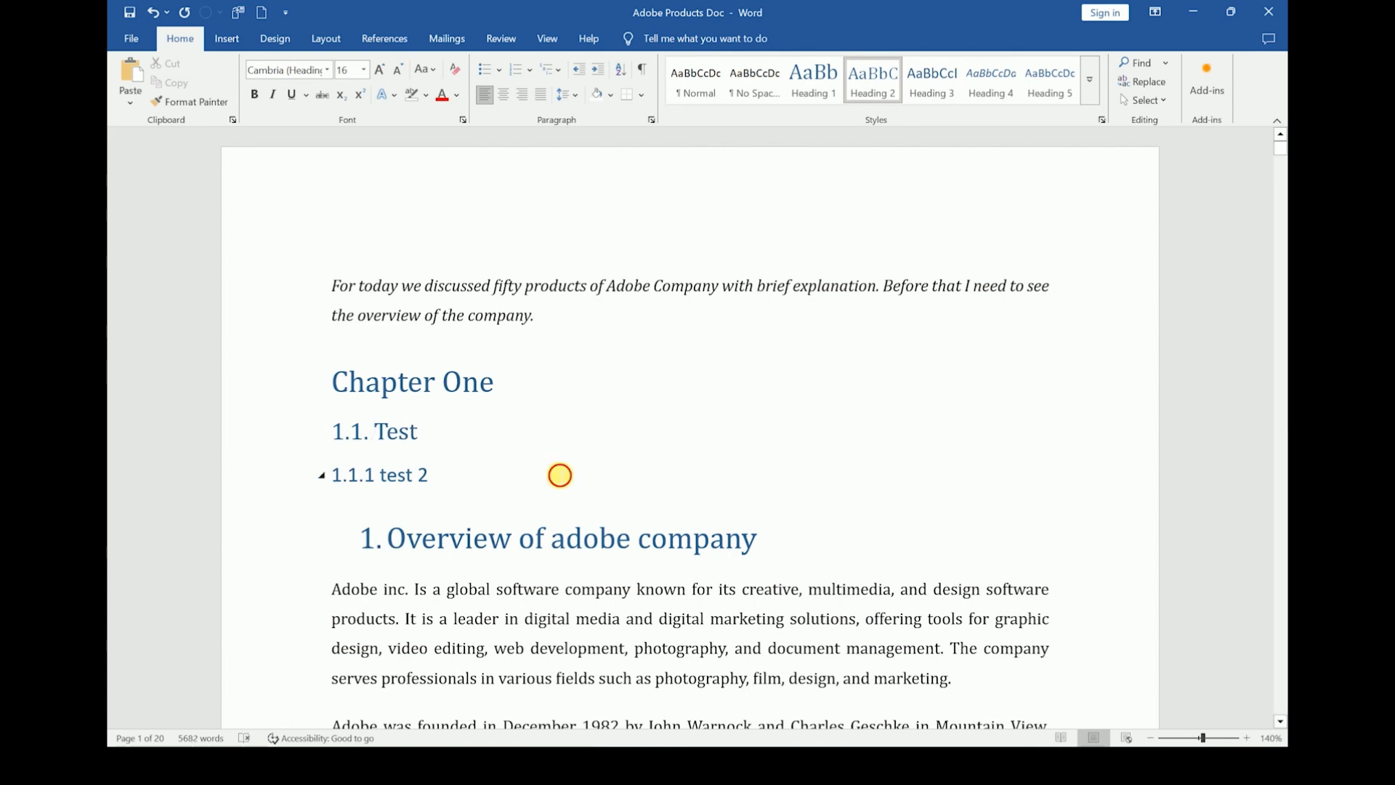
- Insert three blank lines above the italic introductory paragraph at the start of the document
{"action": "left_click", "coordinate": [560, 475]}
{"action": "scroll", "coordinate": [772, 520], "scroll_direction": "down", "scroll_amount": 6}
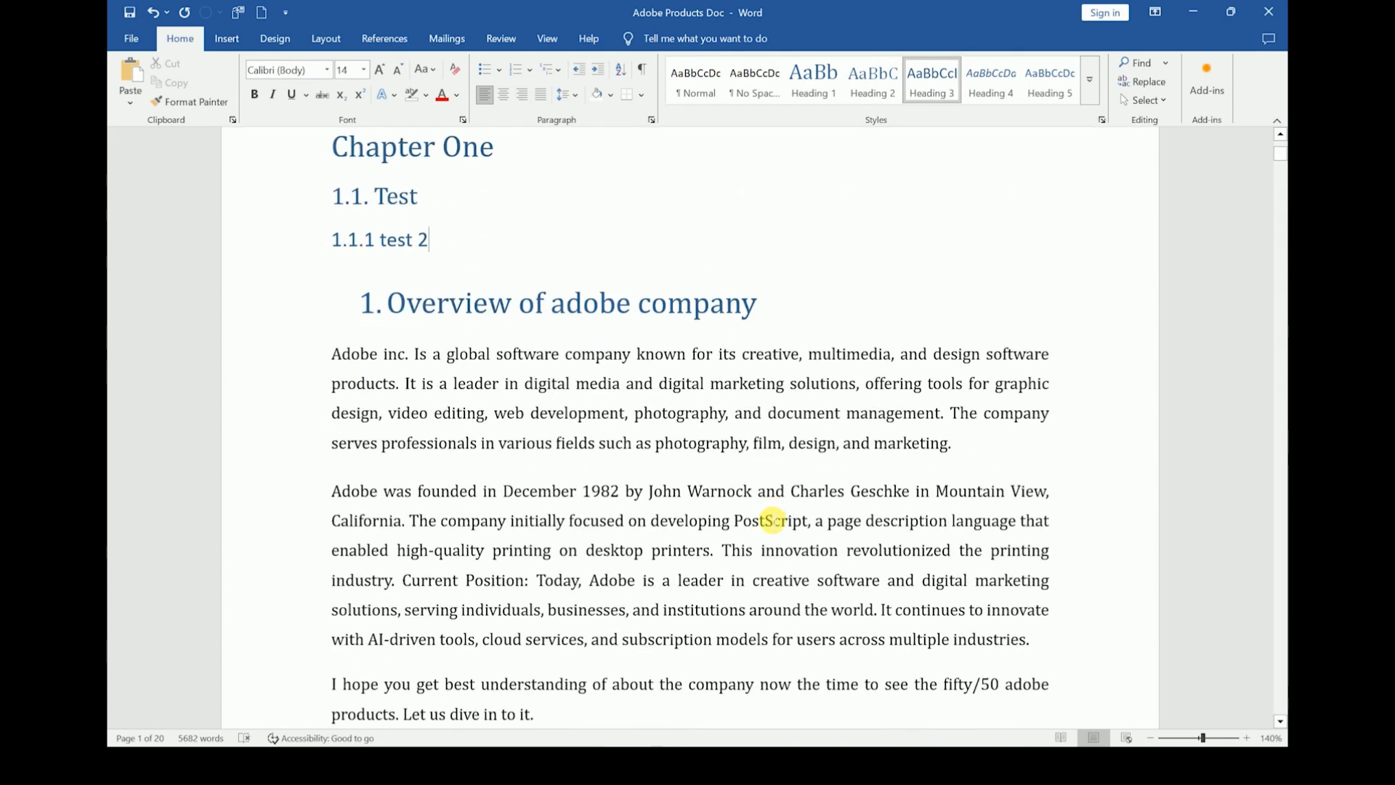
{"action": "scroll", "coordinate": [772, 521], "scroll_direction": "up", "scroll_amount": 6}
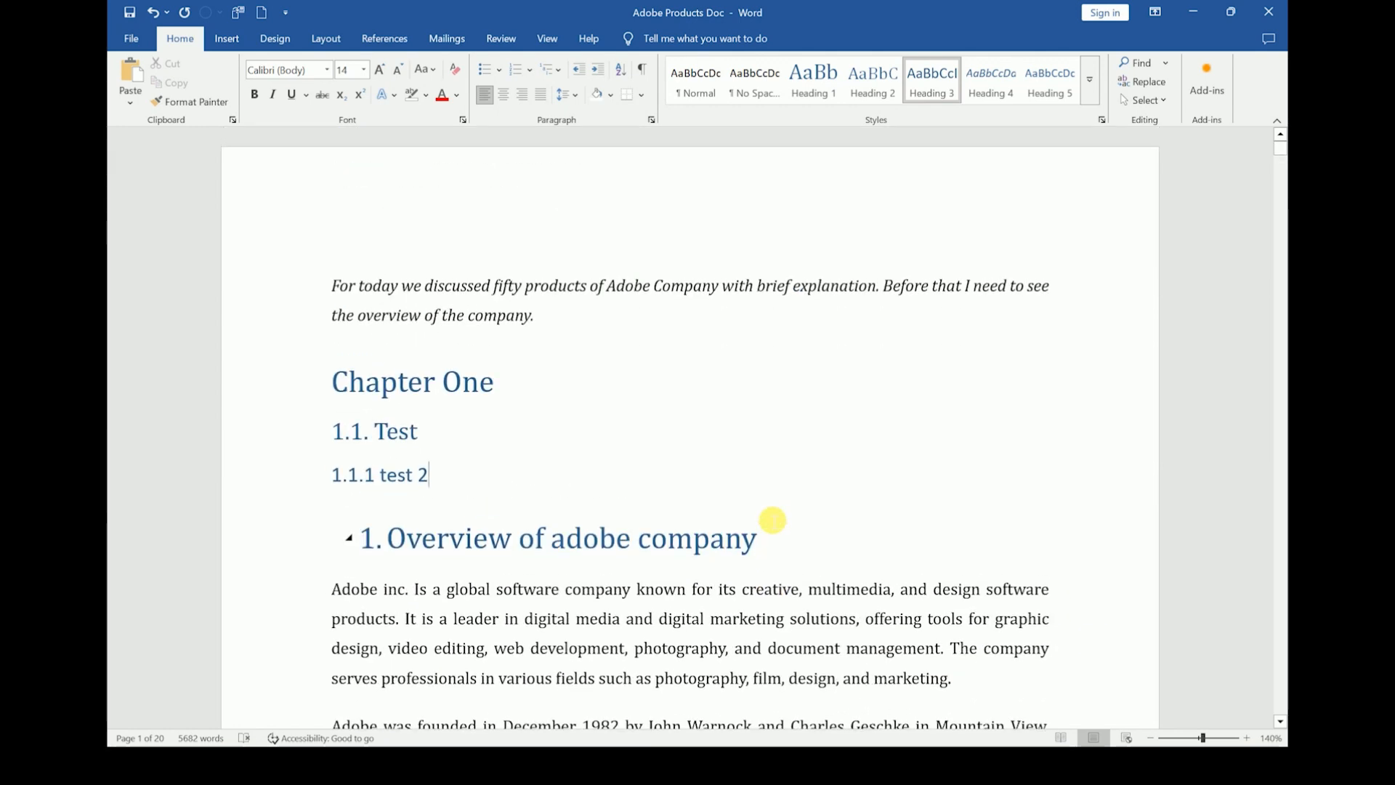
{"action": "left_click", "coordinate": [692, 222]}
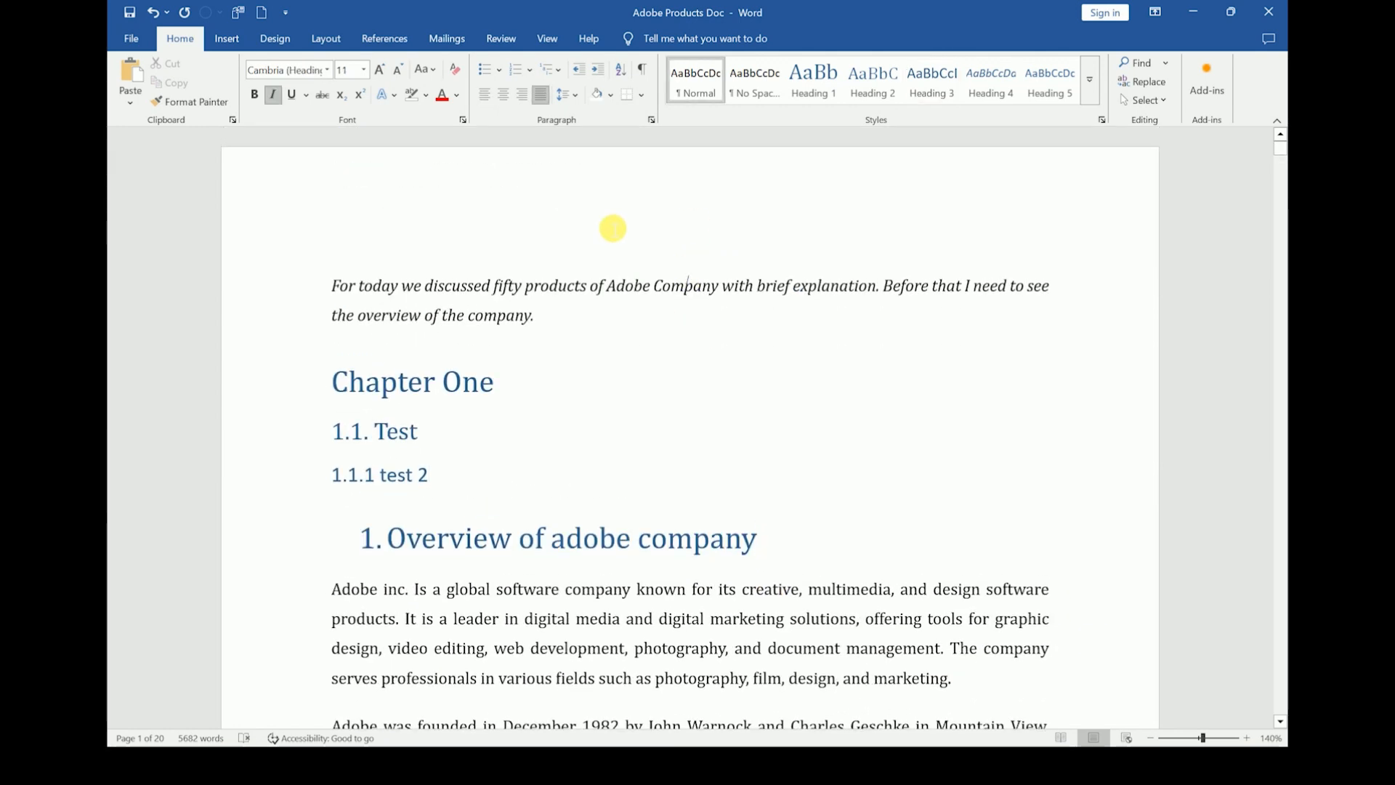
{"action": "left_click", "coordinate": [334, 277]}
{"action": "key", "text": "Return"}
{"action": "key", "text": "Return"}
{"action": "key", "text": "Return"}
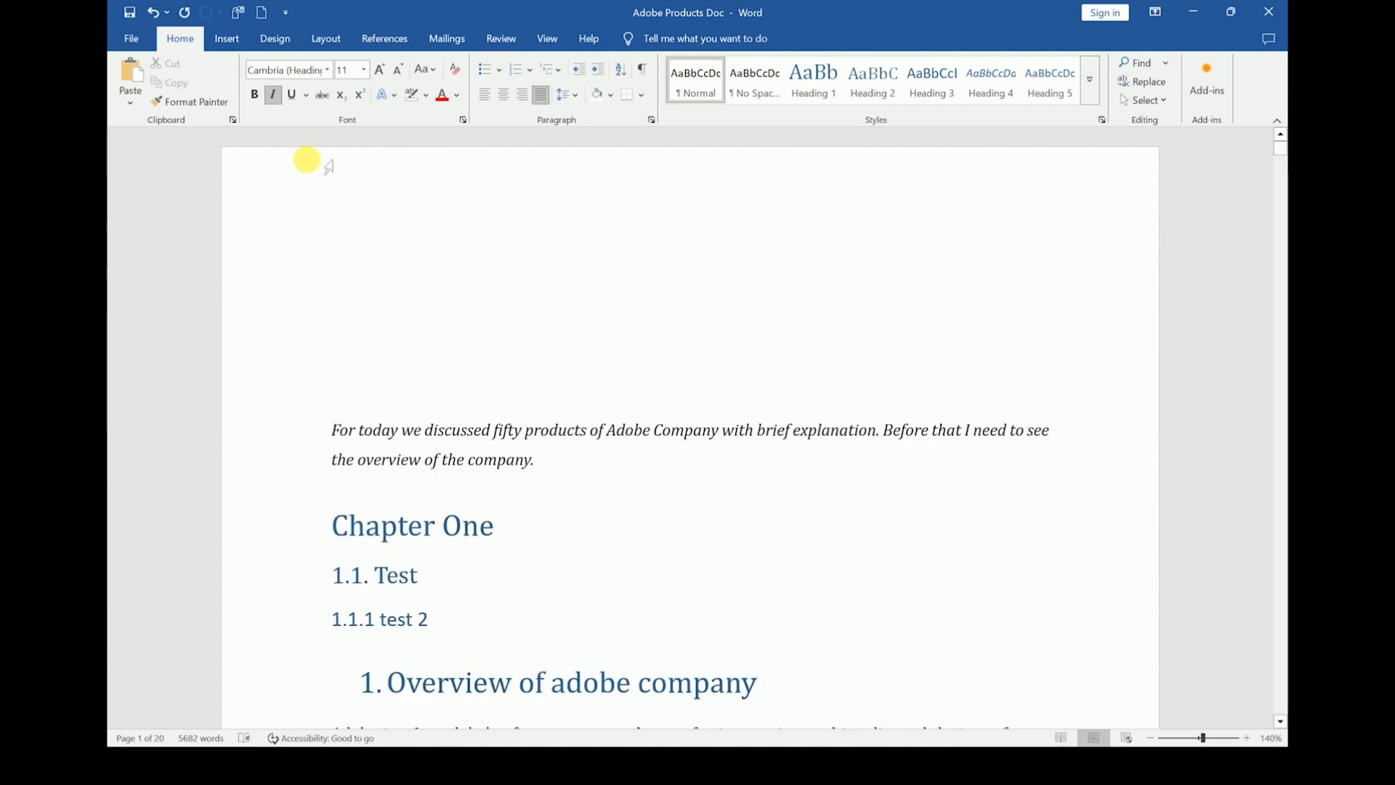
- Enter the title "Table of Contents" on the document's first blank line
{"action": "left_click", "coordinate": [364, 247]}
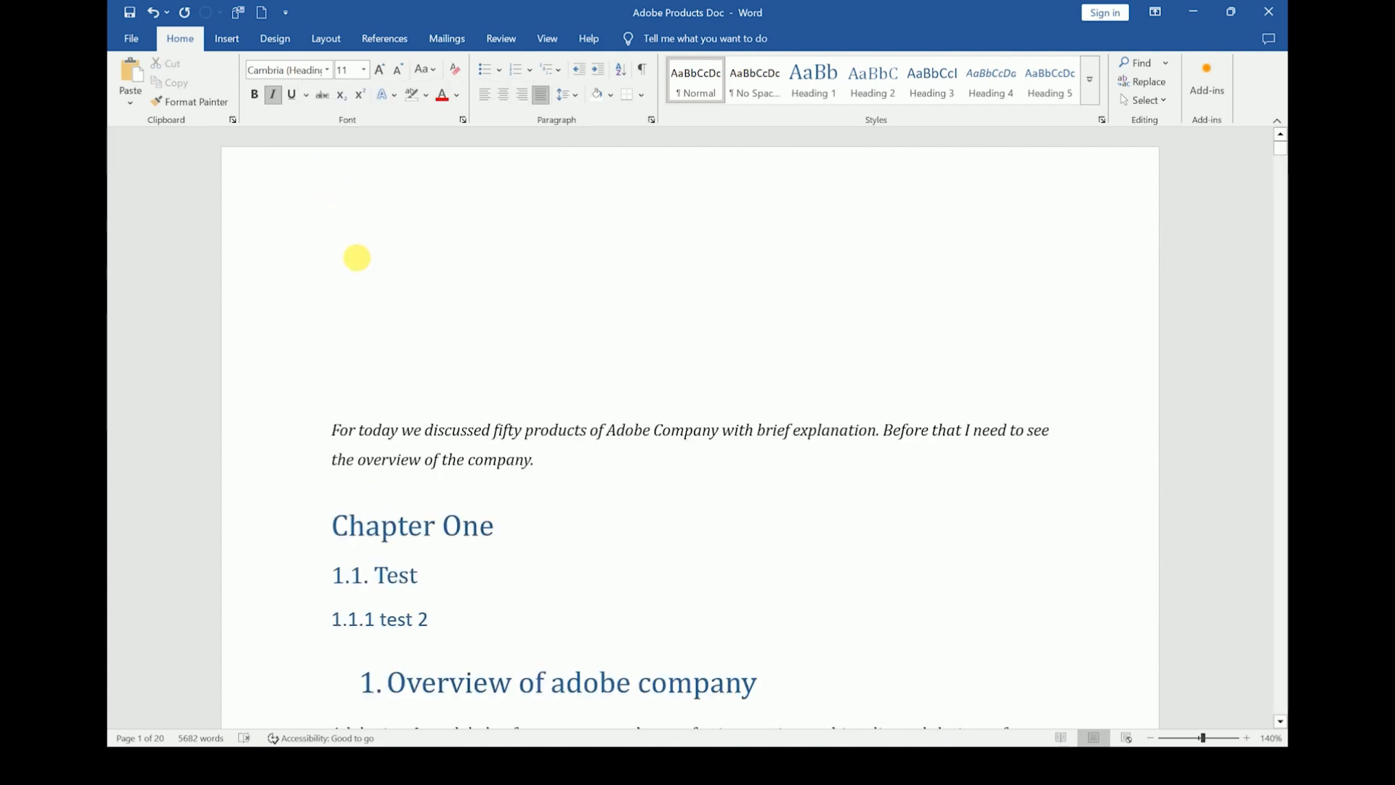
{"action": "type", "text": "Table o"}
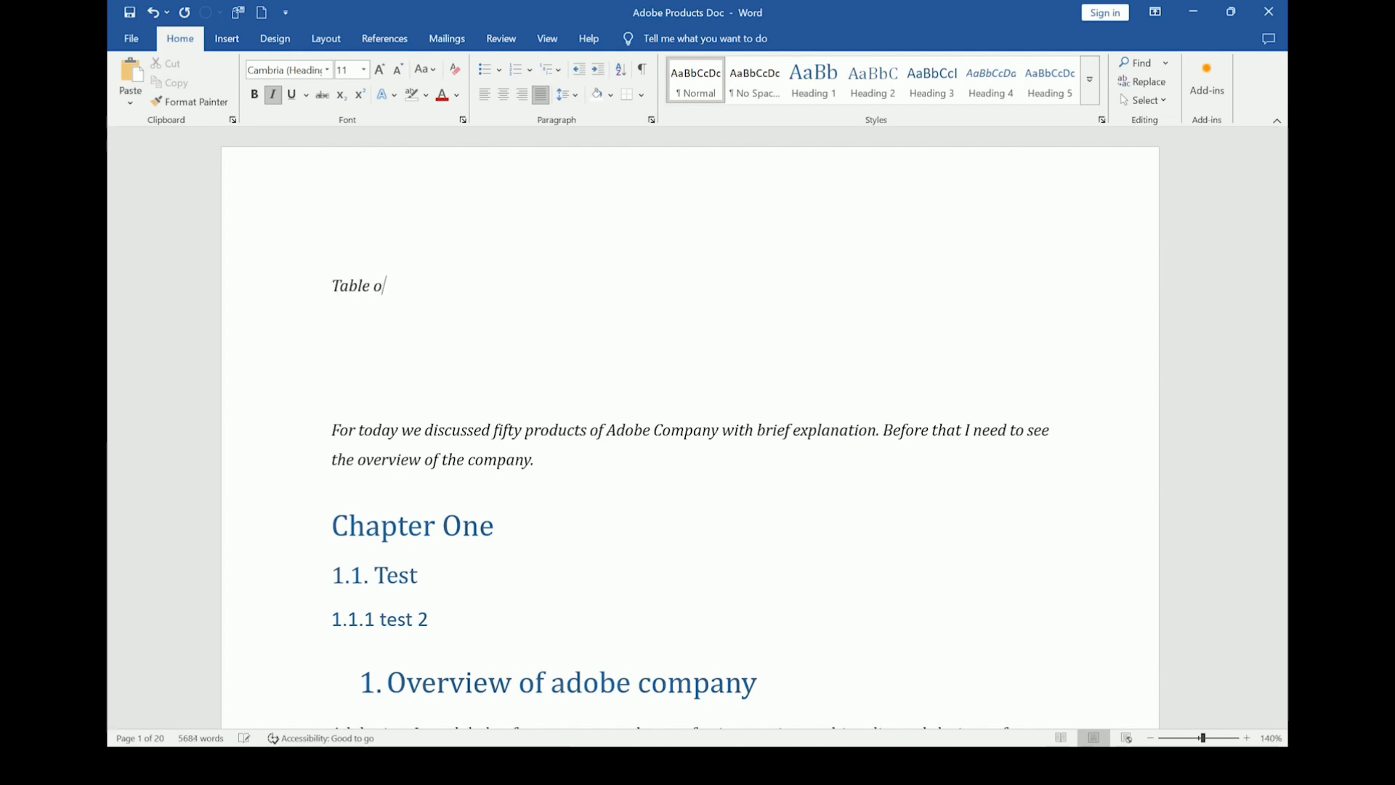
{"action": "type", "text": "f Content"}
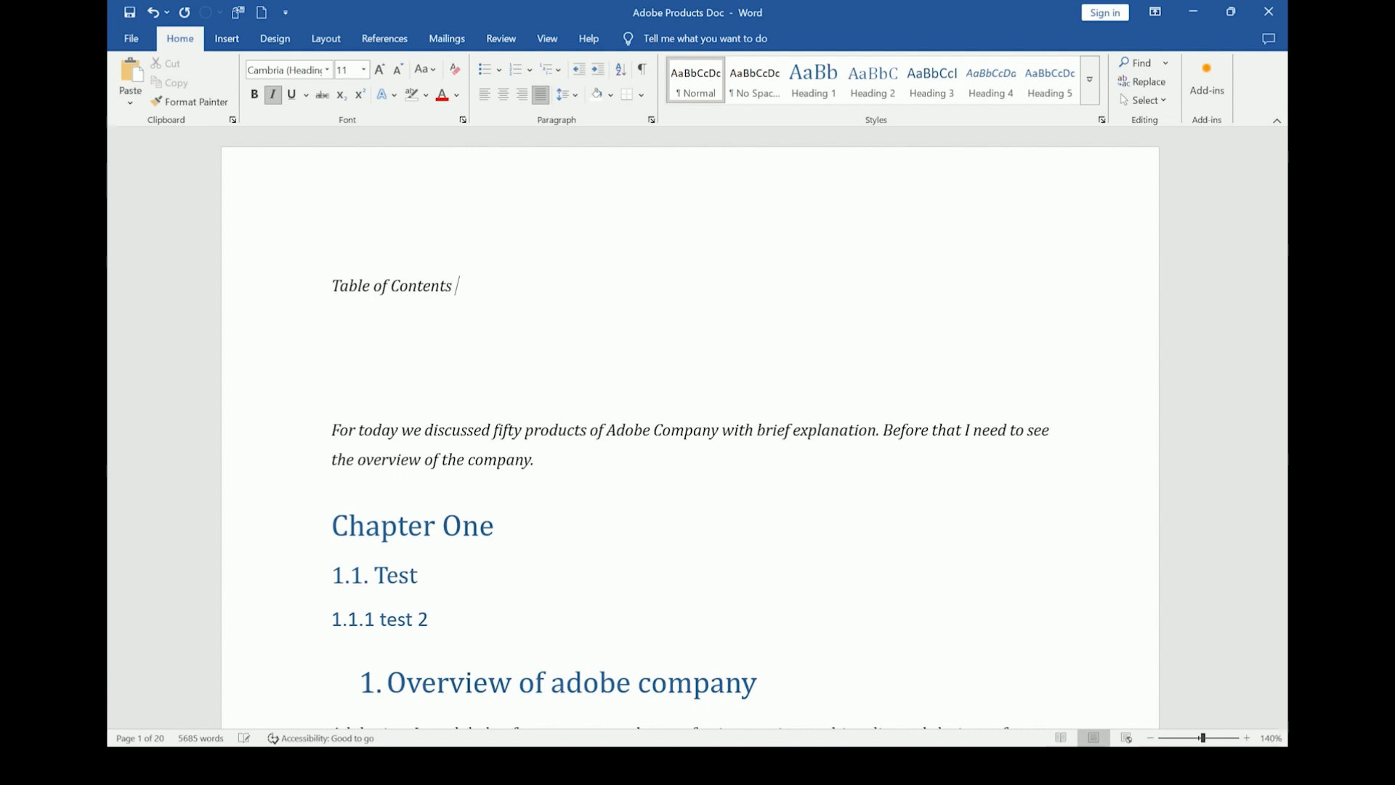
{"action": "type", "text": "s"}
- Remove the italics from the "Table of Contents" title and make it bold
{"action": "left_click", "coordinate": [305, 286]}
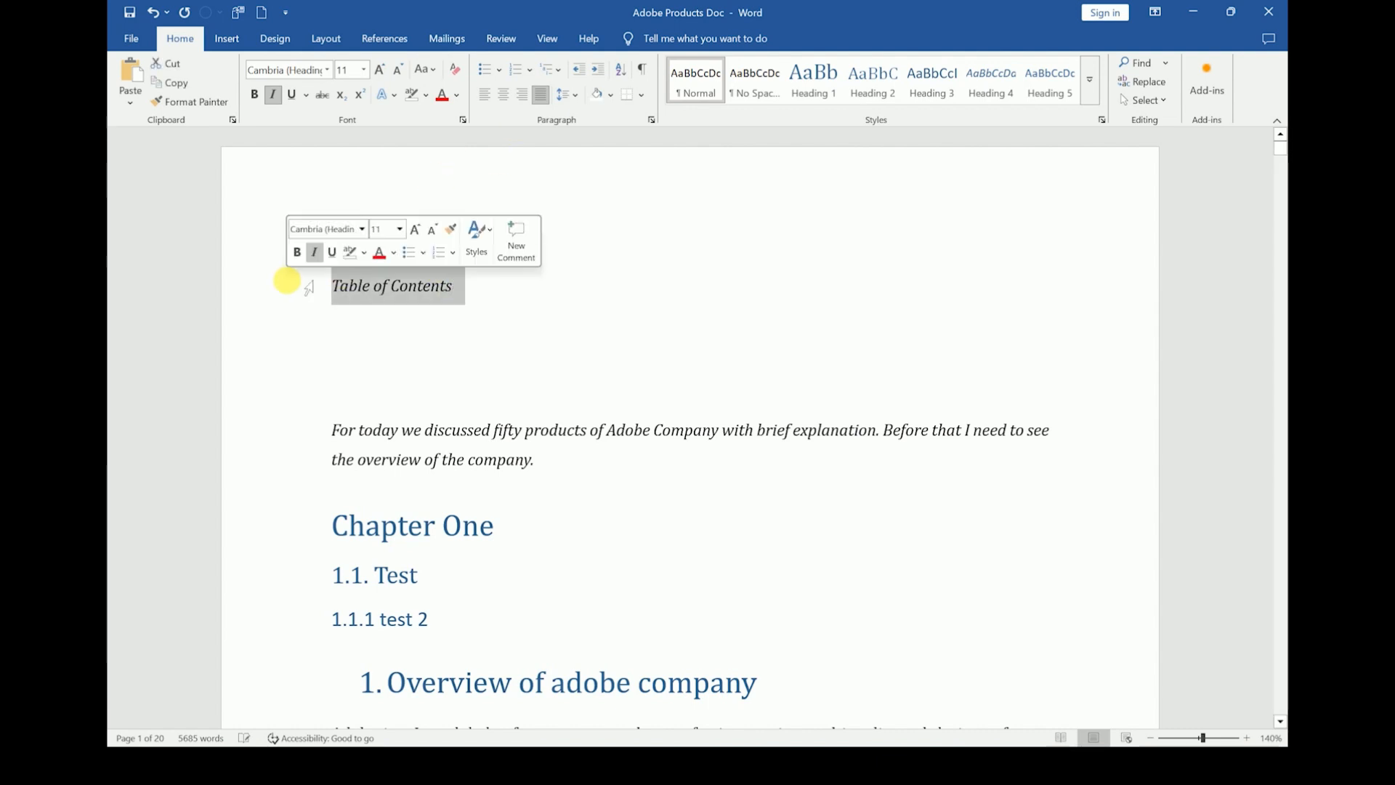
{"action": "key", "text": "ctrl+i"}
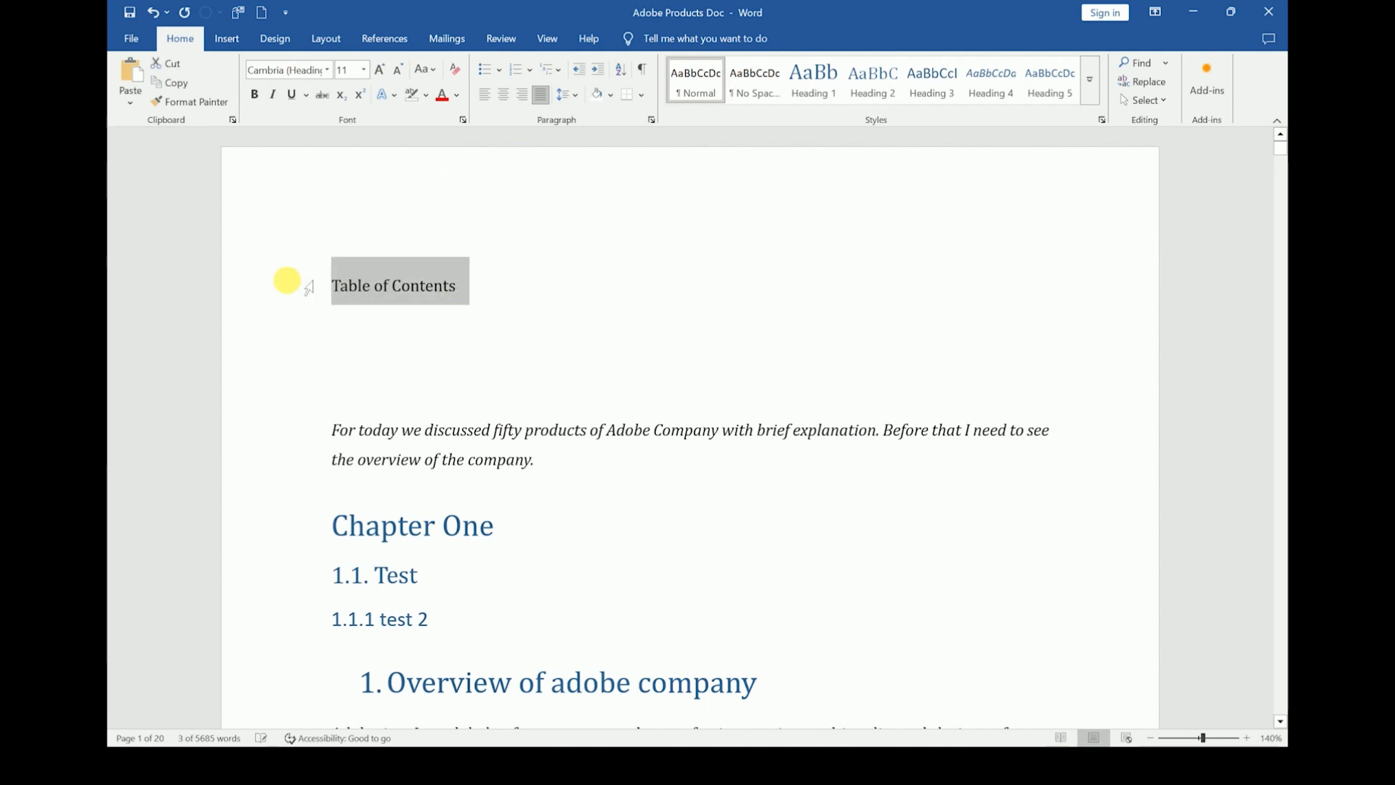
{"action": "left_click", "coordinate": [479, 309]}
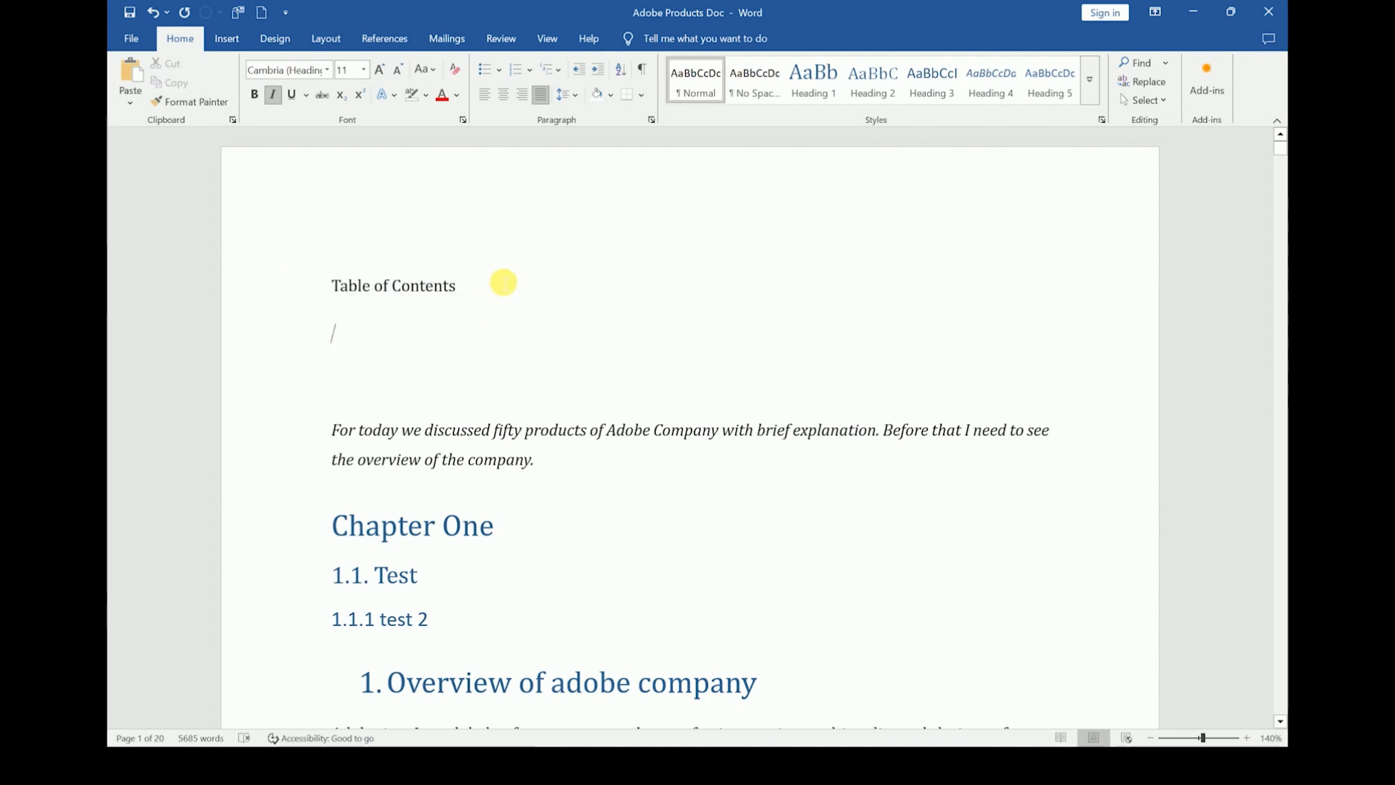
{"action": "left_click_drag", "start_coordinate": [503, 283], "coordinate": [327, 281]}
{"action": "key", "text": "ctrl+b"}
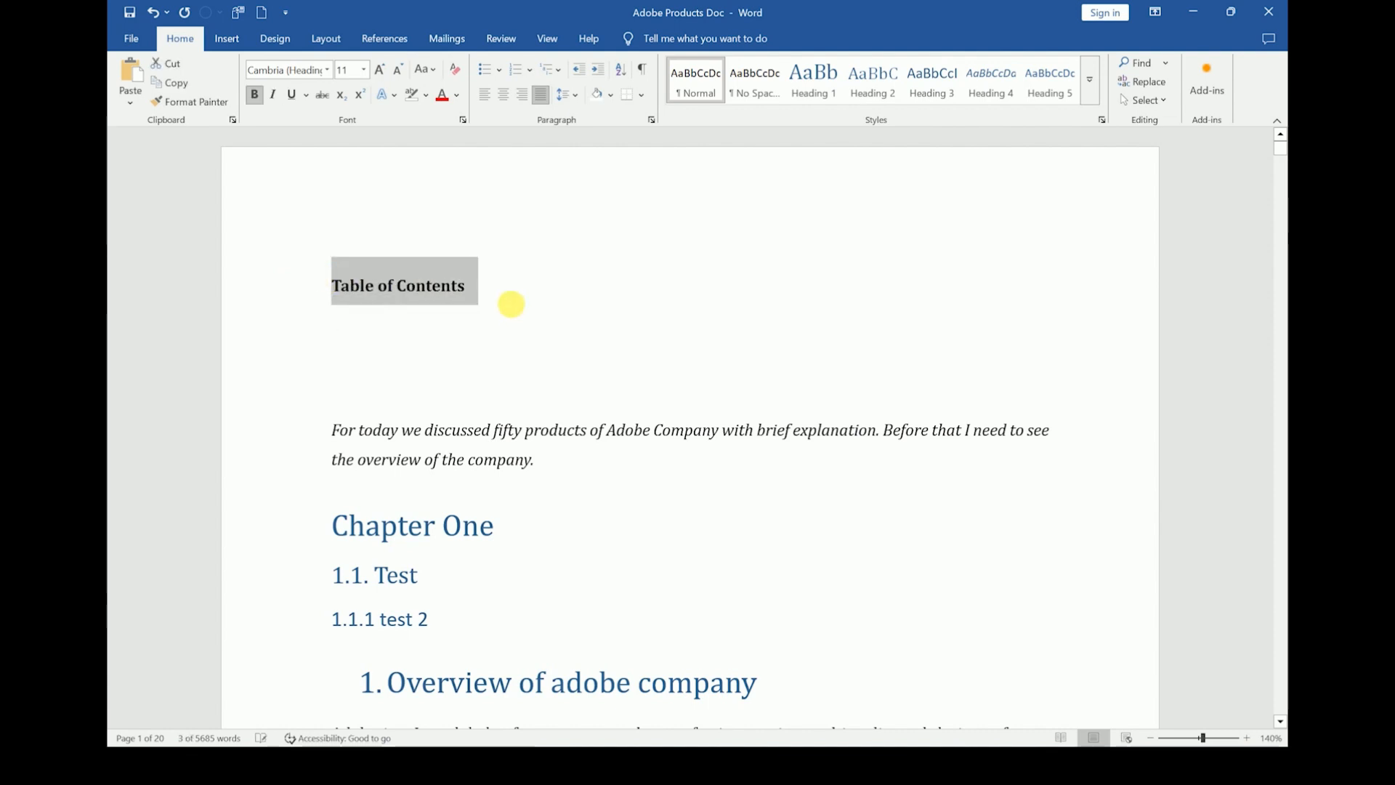
- Insert a table of contents in the Automatic Table 1 format on a new line below the "Table of Contents" title
{"action": "left_click", "coordinate": [518, 305]}
{"action": "key", "text": "Return"}
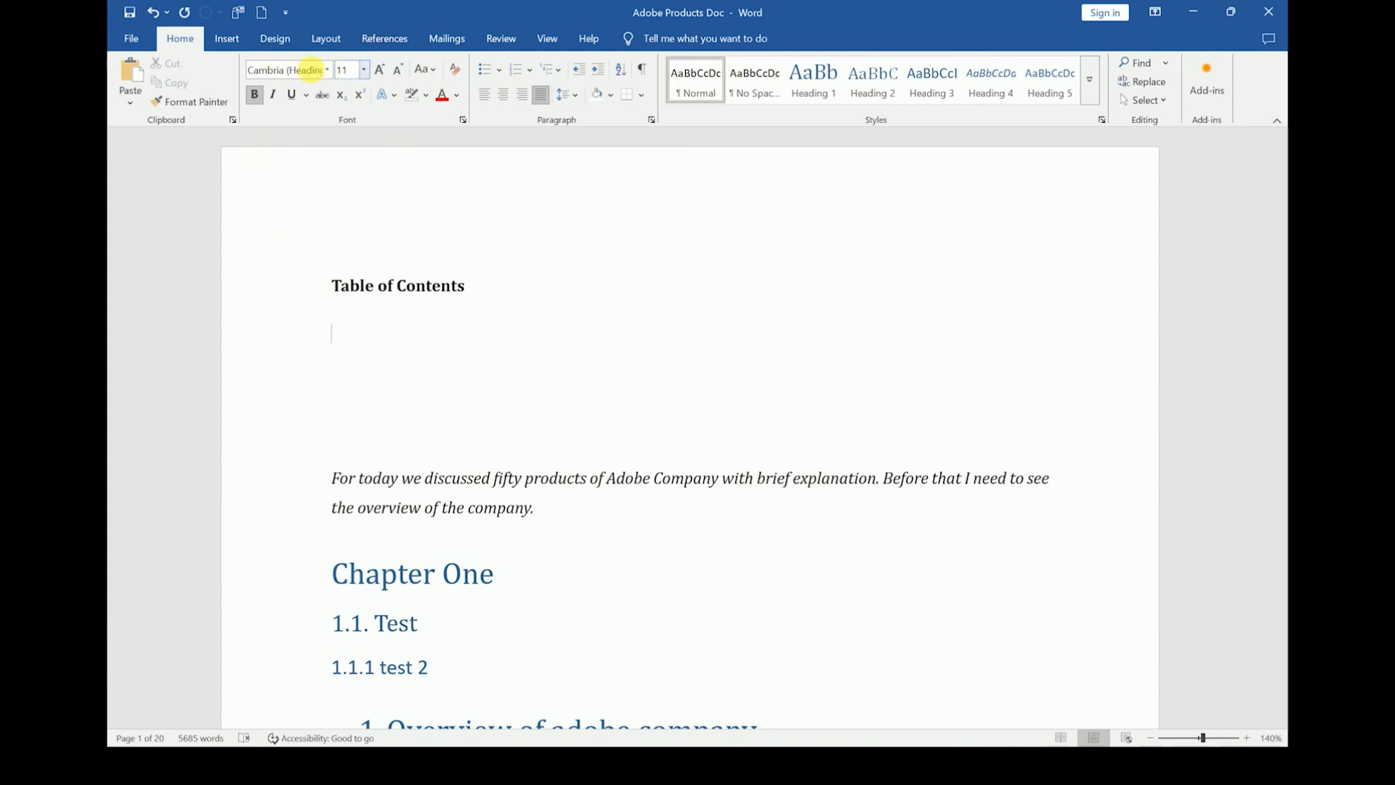
{"action": "left_click", "coordinate": [381, 42]}
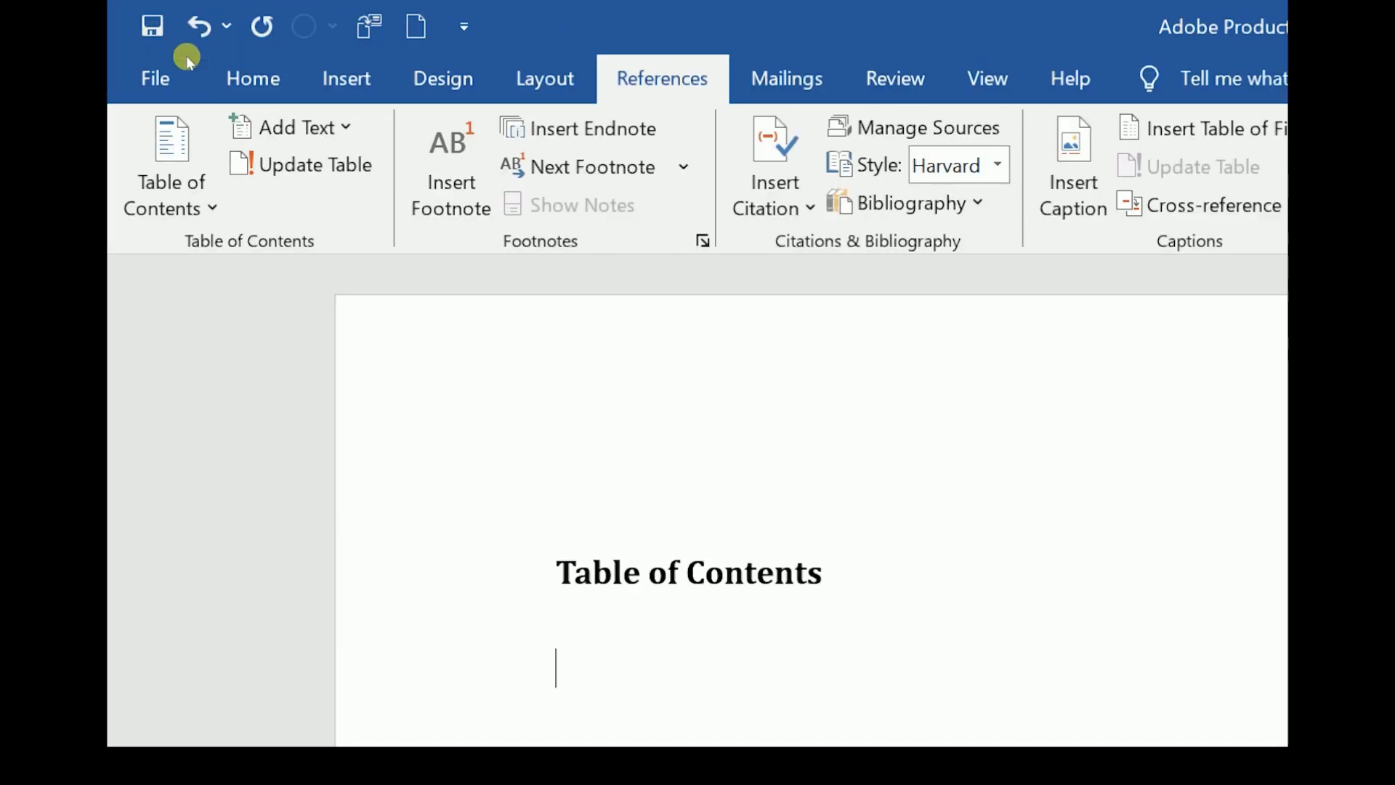
{"action": "left_click", "coordinate": [164, 109]}
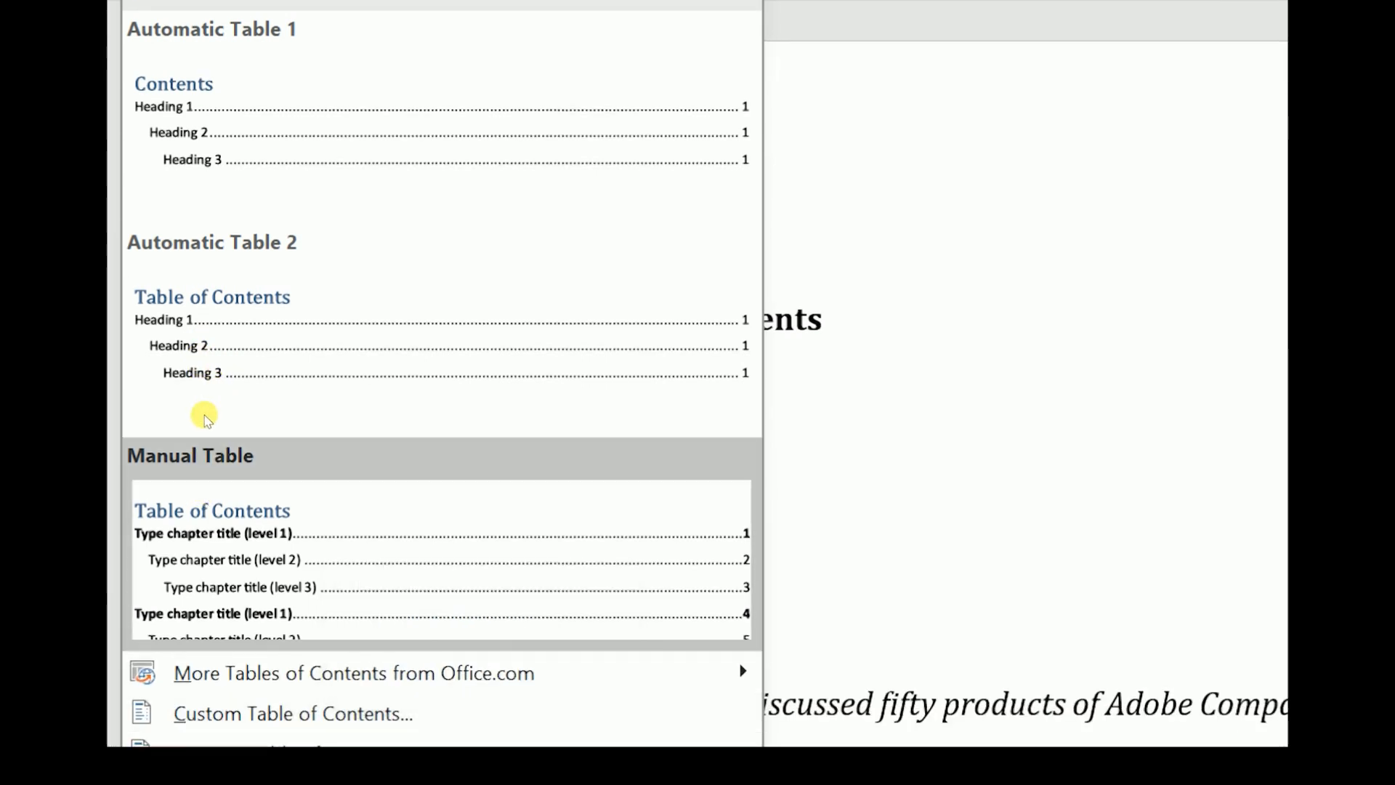
{"action": "left_click", "coordinate": [169, 190]}
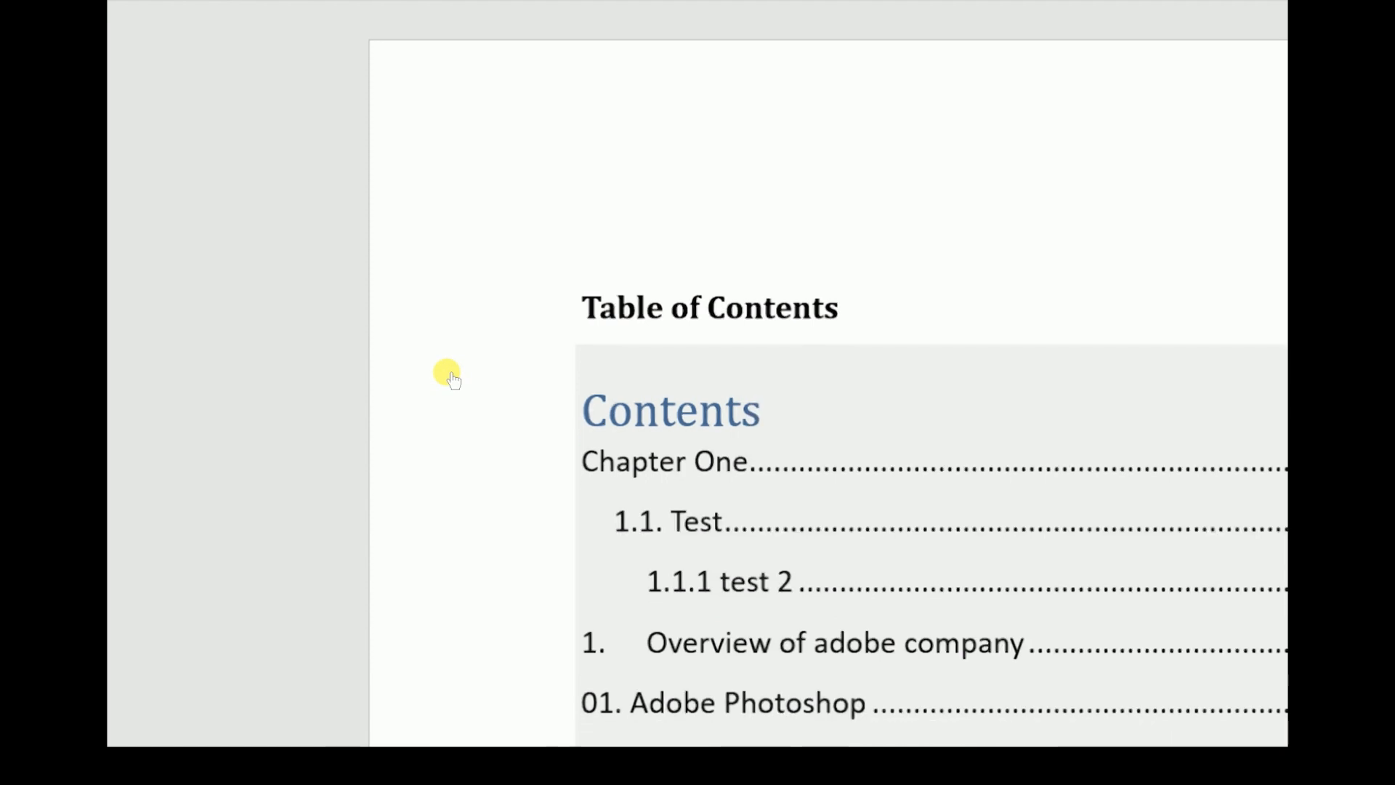
{"action": "scroll", "coordinate": [451, 375], "scroll_direction": "down", "scroll_amount": 3}
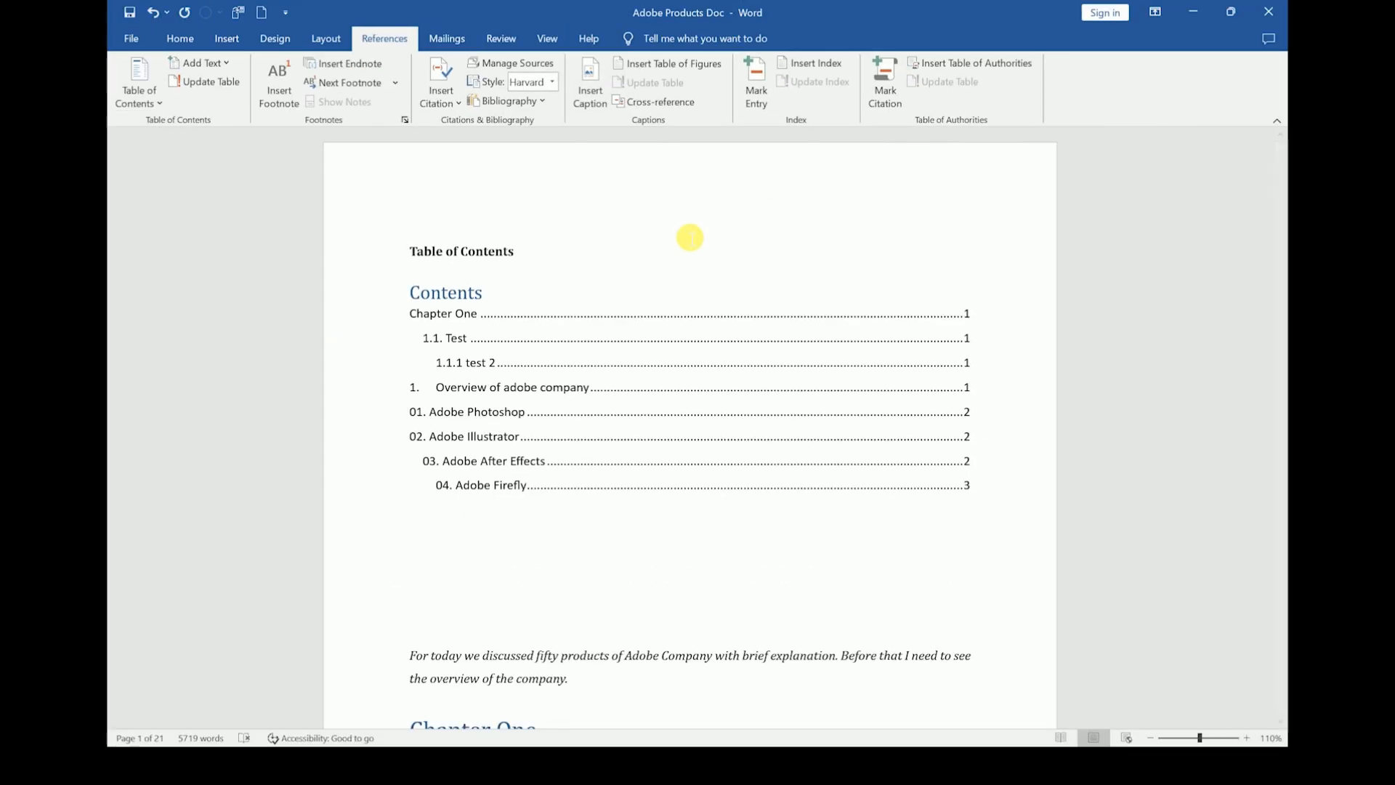
{"action": "left_click", "coordinate": [391, 355]}
{"action": "scroll", "coordinate": [392, 355], "scroll_direction": "up", "scroll_amount": 5}
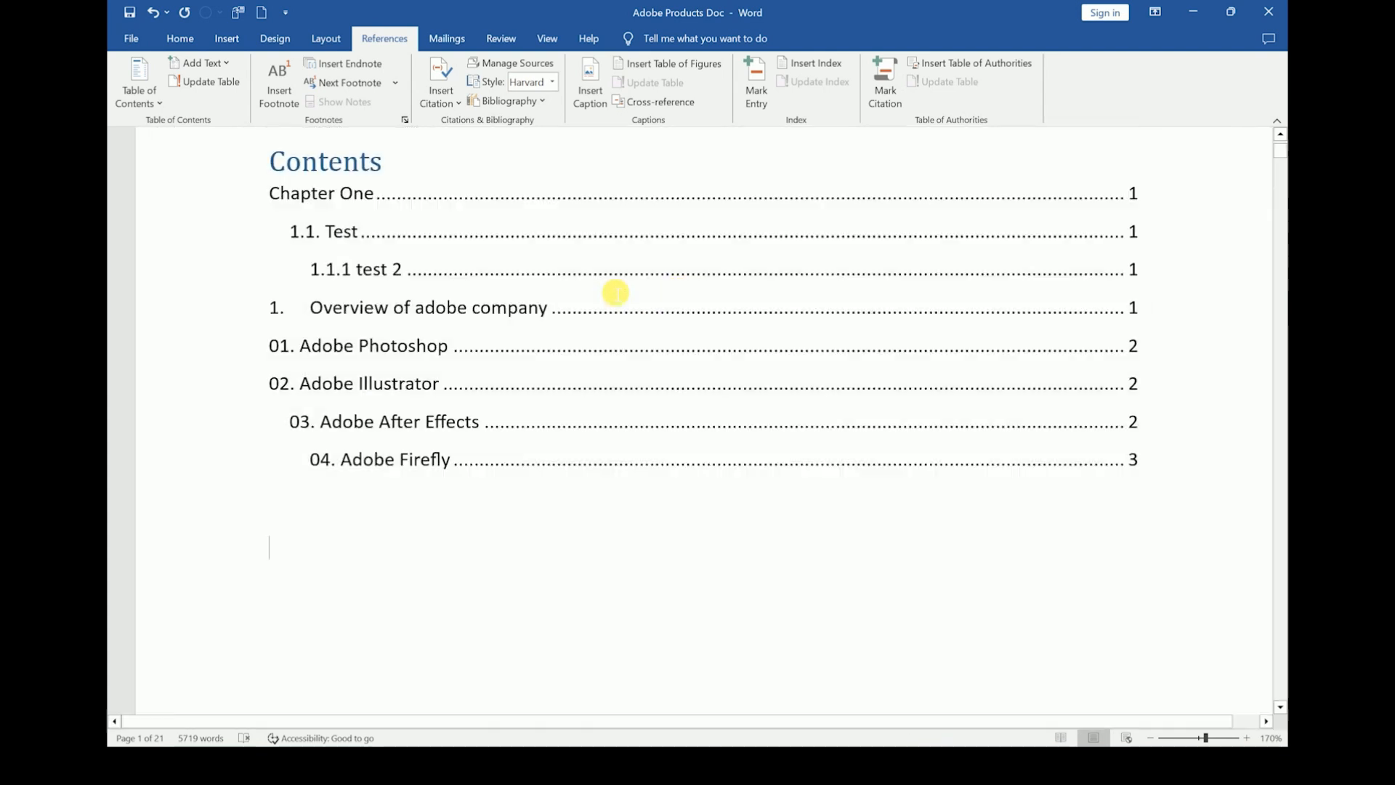
- Examine the table of contents entries against the document's headings and follow the "04. Adobe Firefly" entry to its section
{"action": "scroll", "coordinate": [505, 305], "scroll_direction": "up", "scroll_amount": 2}
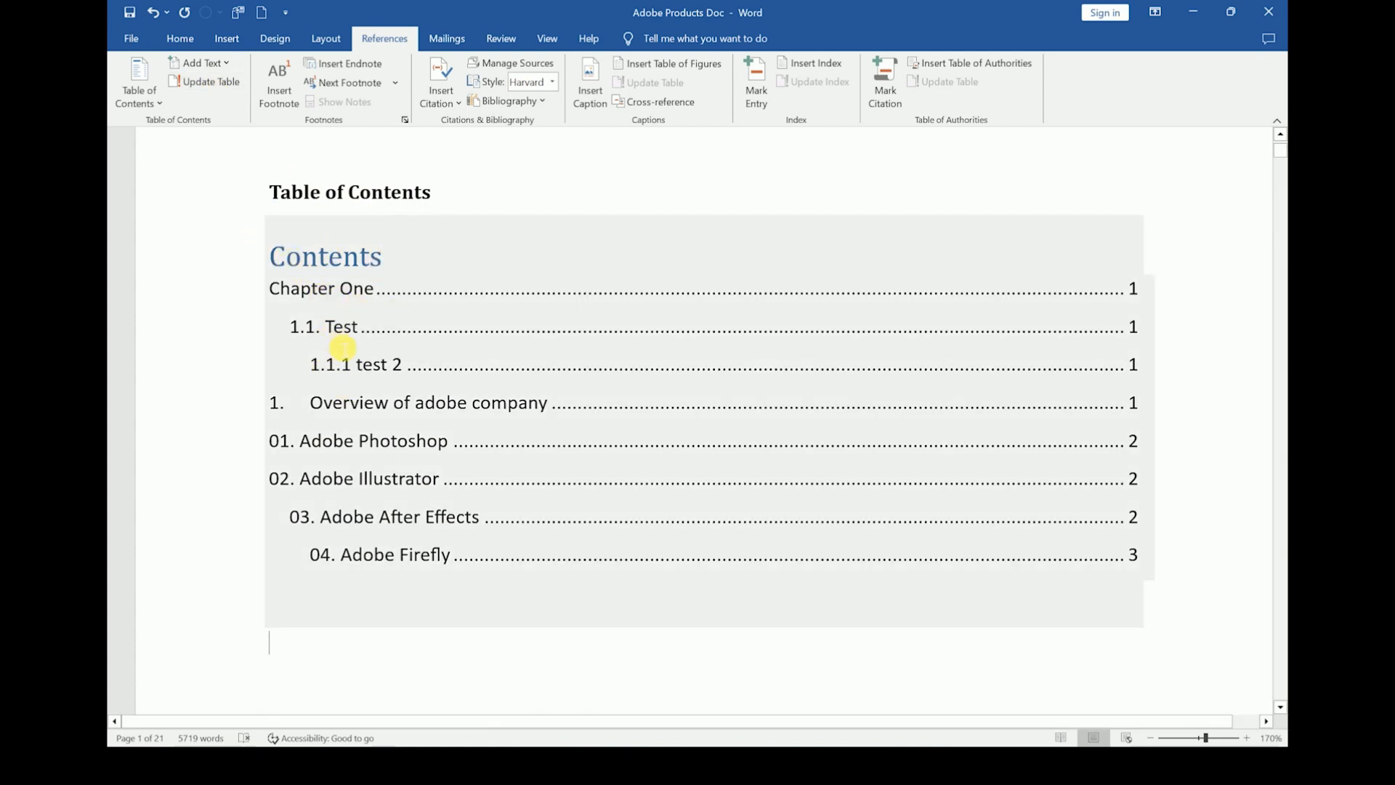
{"action": "left_click", "coordinate": [306, 340]}
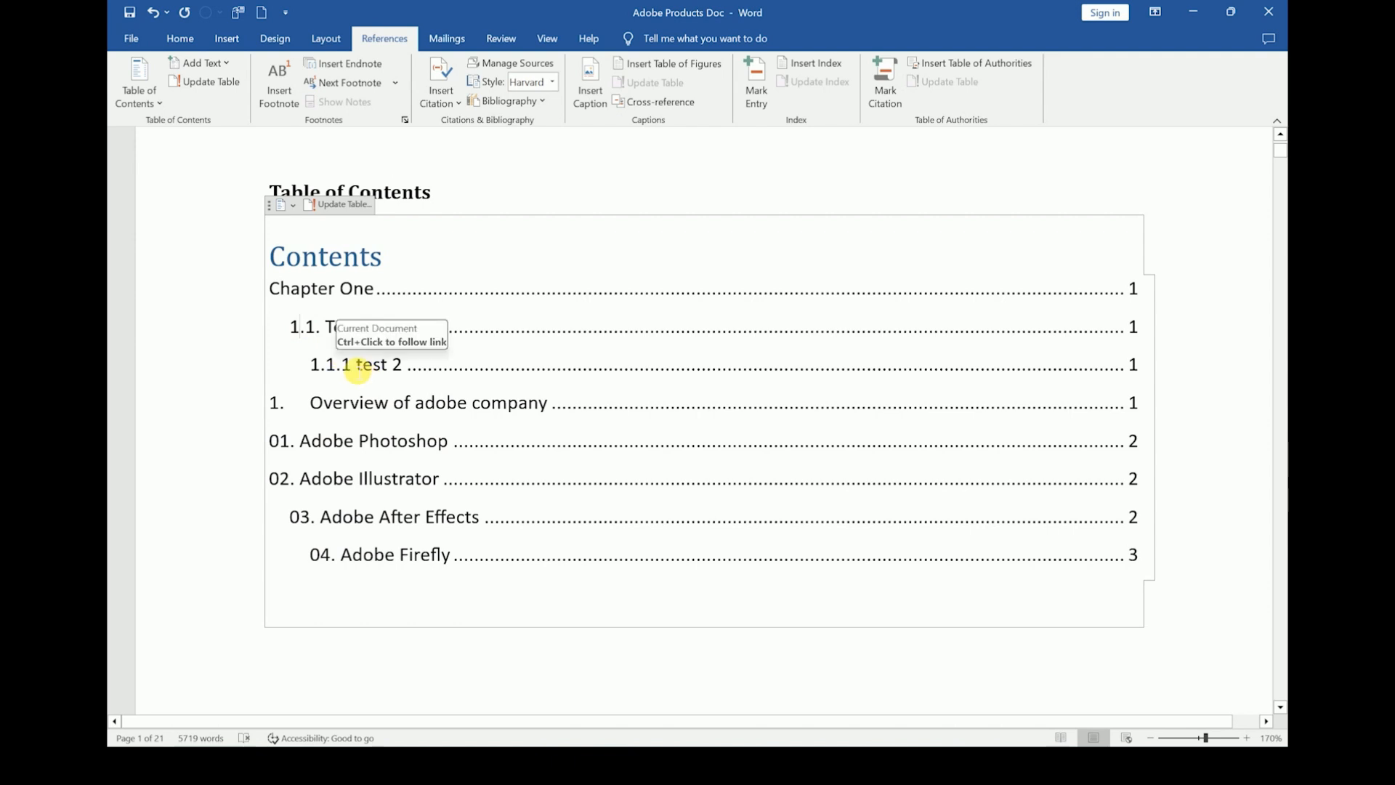
{"action": "left_click_drag", "start_coordinate": [354, 366], "coordinate": [446, 366]}
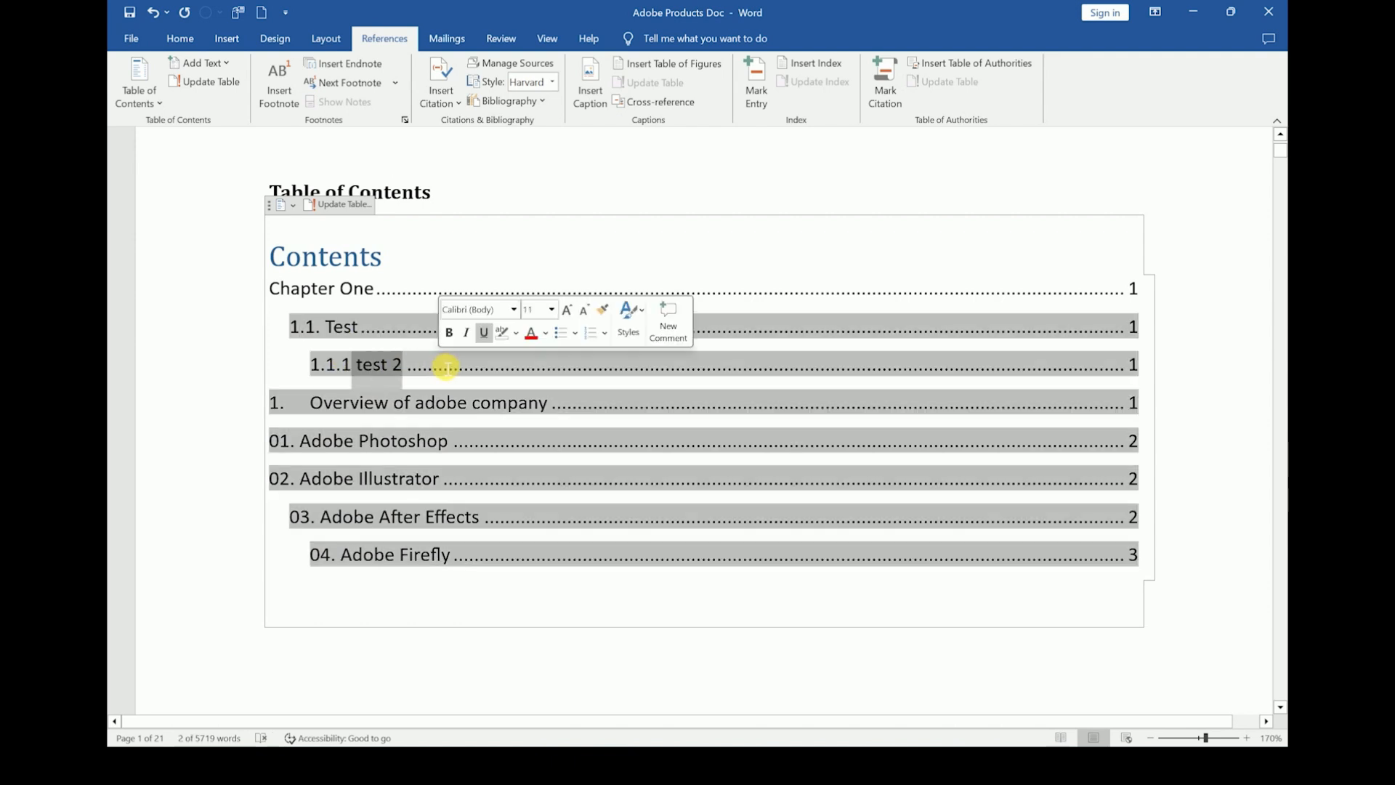
{"action": "left_click", "coordinate": [376, 383]}
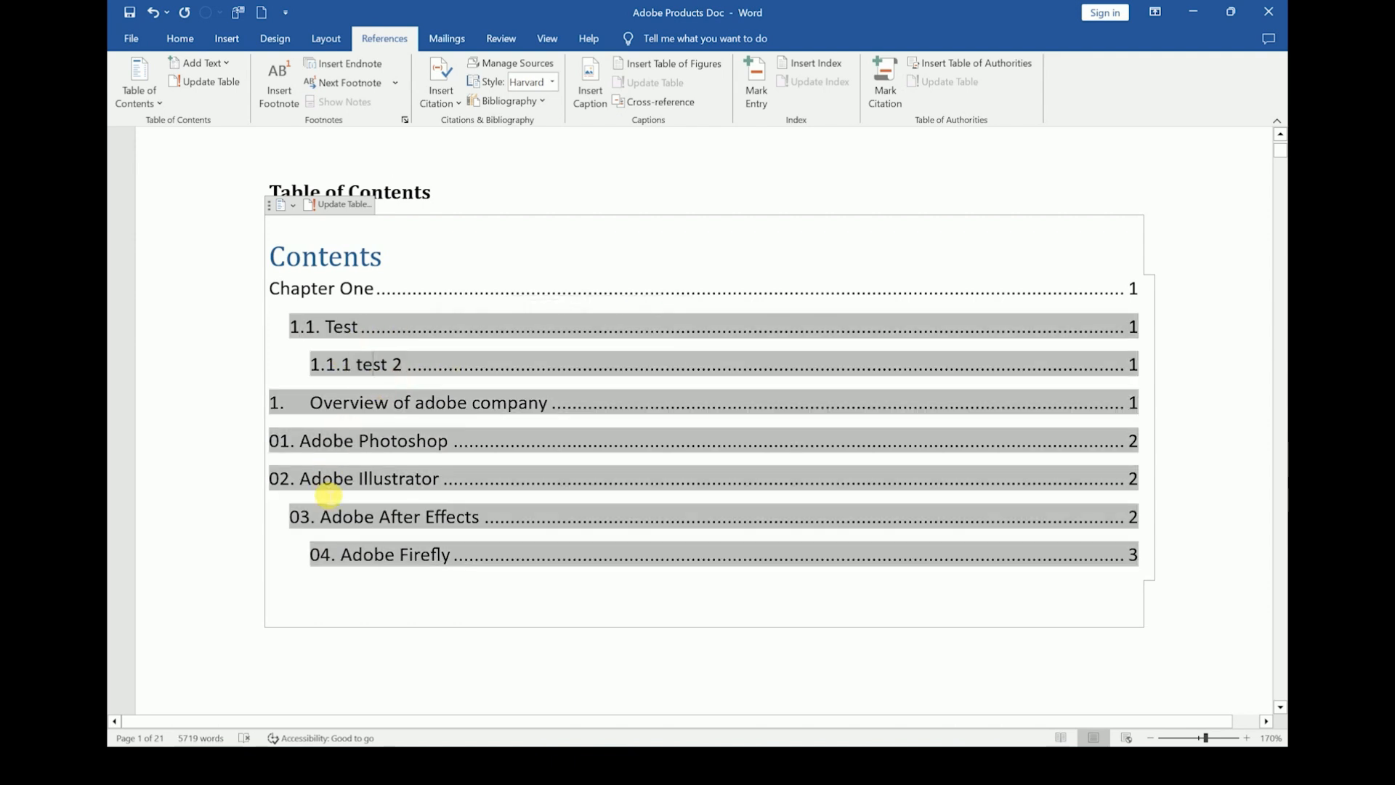
{"action": "scroll", "coordinate": [467, 536], "scroll_direction": "down", "scroll_amount": 5}
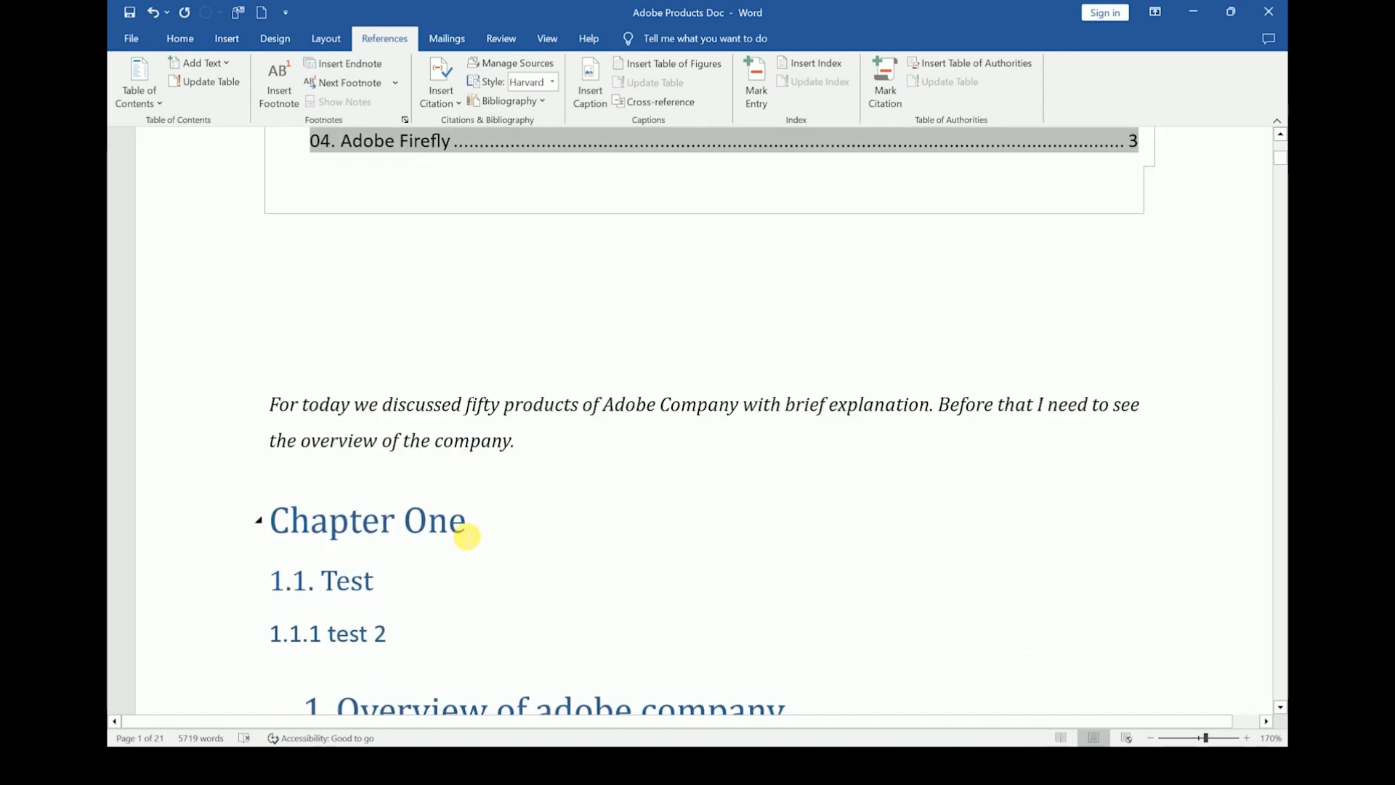
{"action": "scroll", "coordinate": [467, 536], "scroll_direction": "up", "scroll_amount": 5}
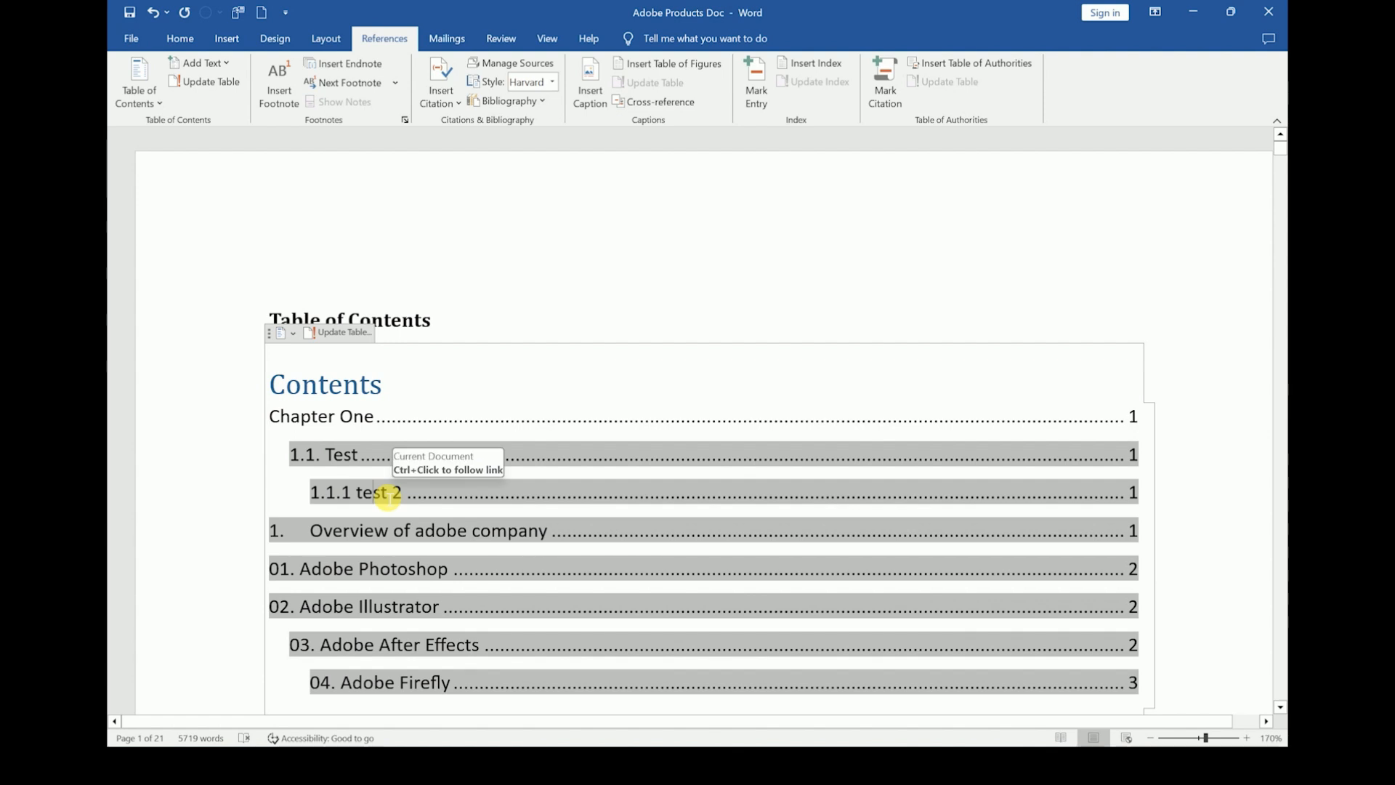
{"action": "scroll", "coordinate": [467, 535], "scroll_direction": "down", "scroll_amount": 3}
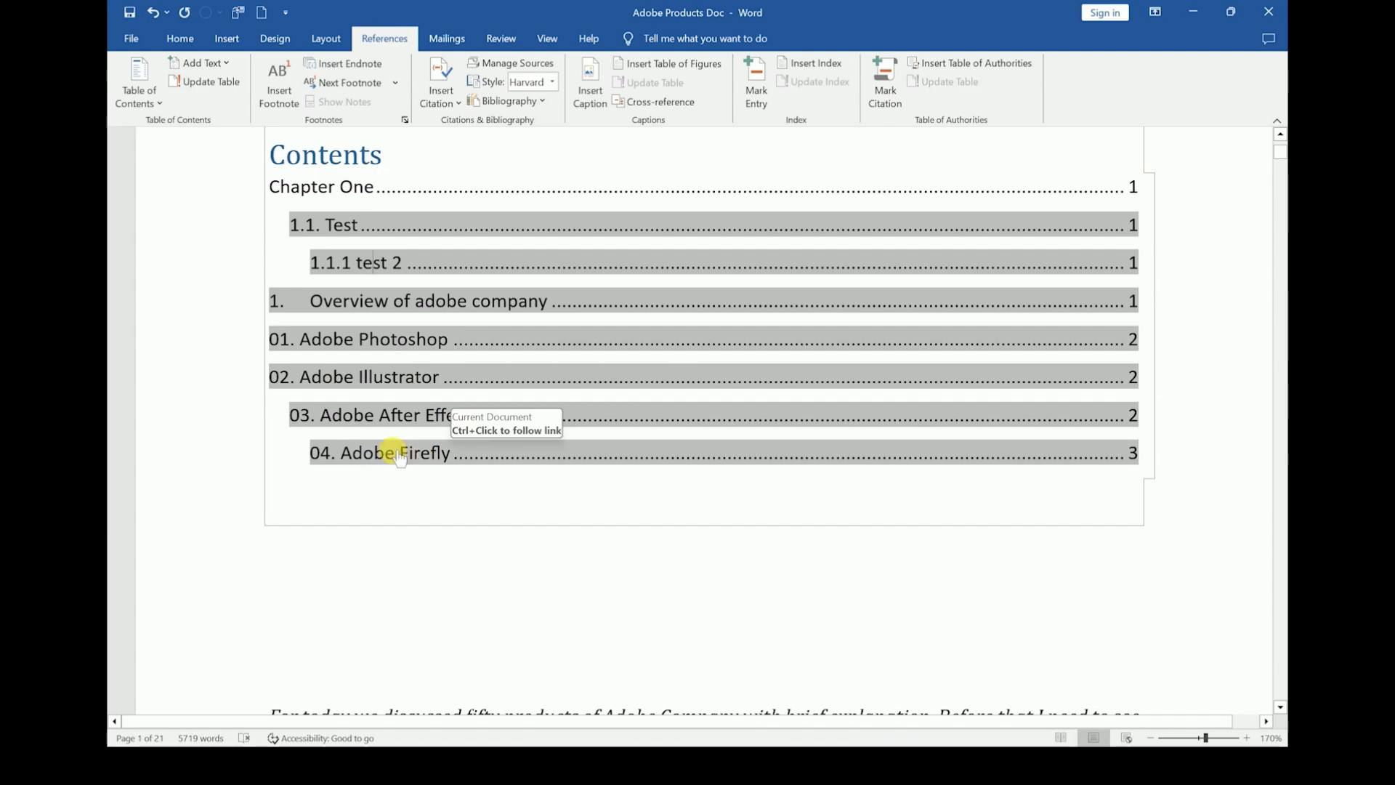
{"action": "left_click", "coordinate": [372, 451], "text": "ctrl"}
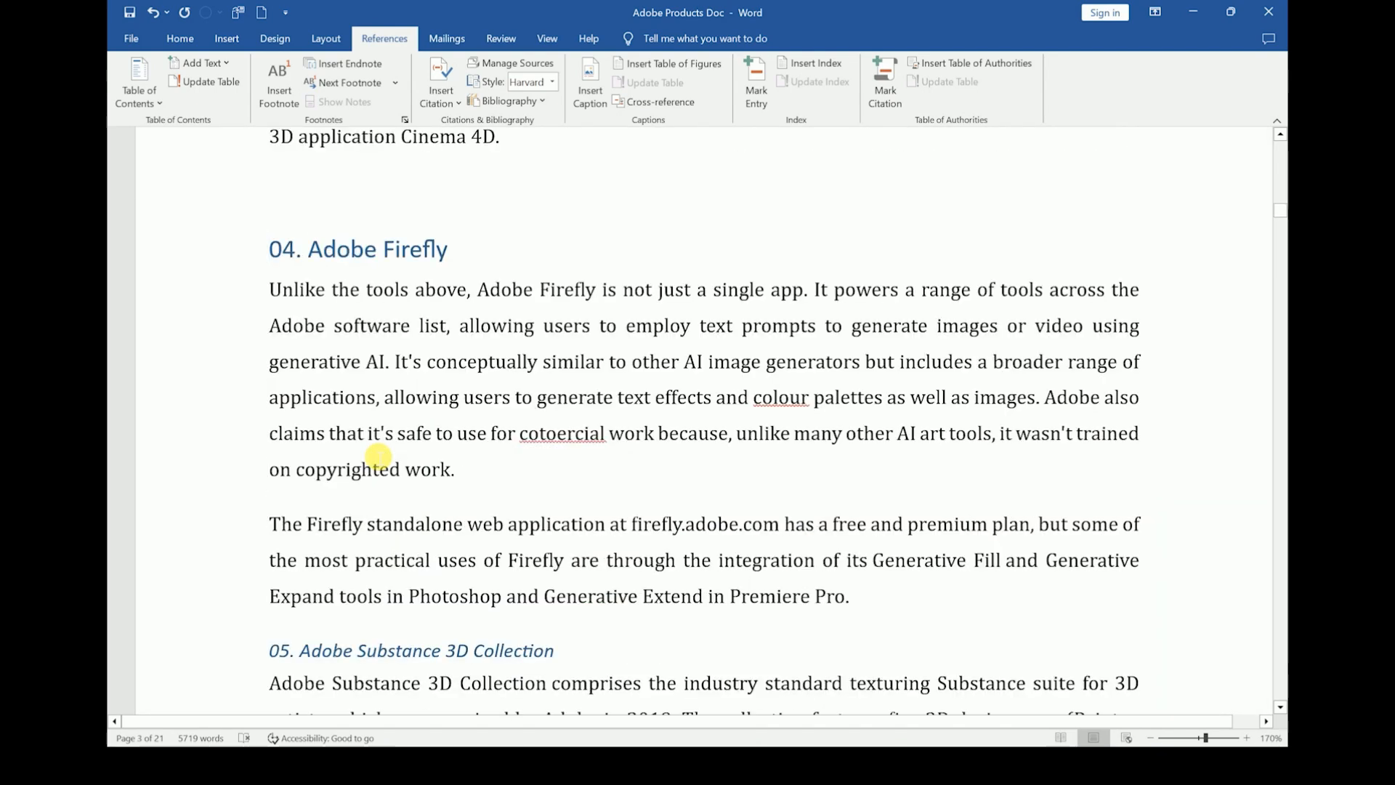
- Apply the Heading 1 style to the "40. Adobe Target" line further down in the document
{"action": "scroll", "coordinate": [378, 456], "scroll_direction": "down", "scroll_amount": 20}
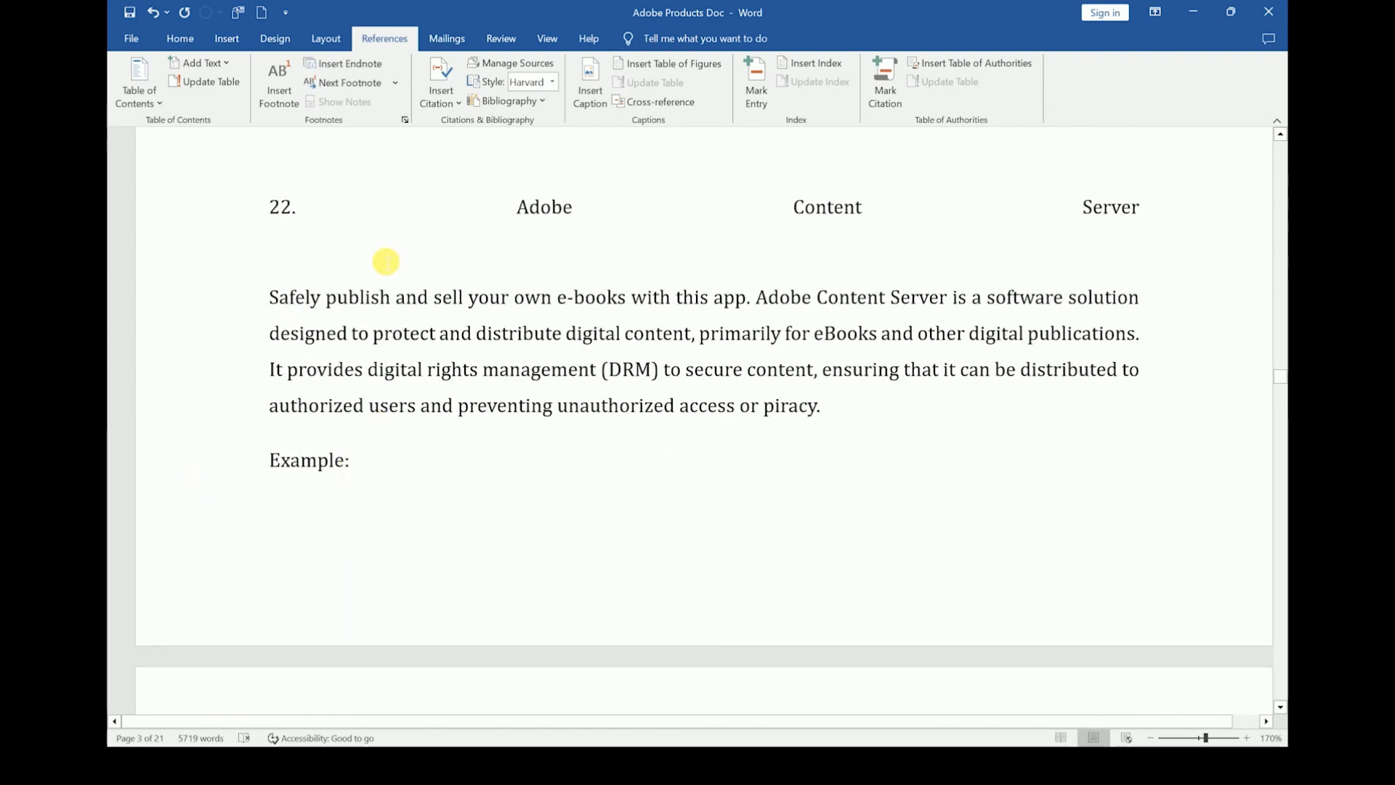
{"action": "scroll", "coordinate": [356, 447], "scroll_direction": "down", "scroll_amount": 20}
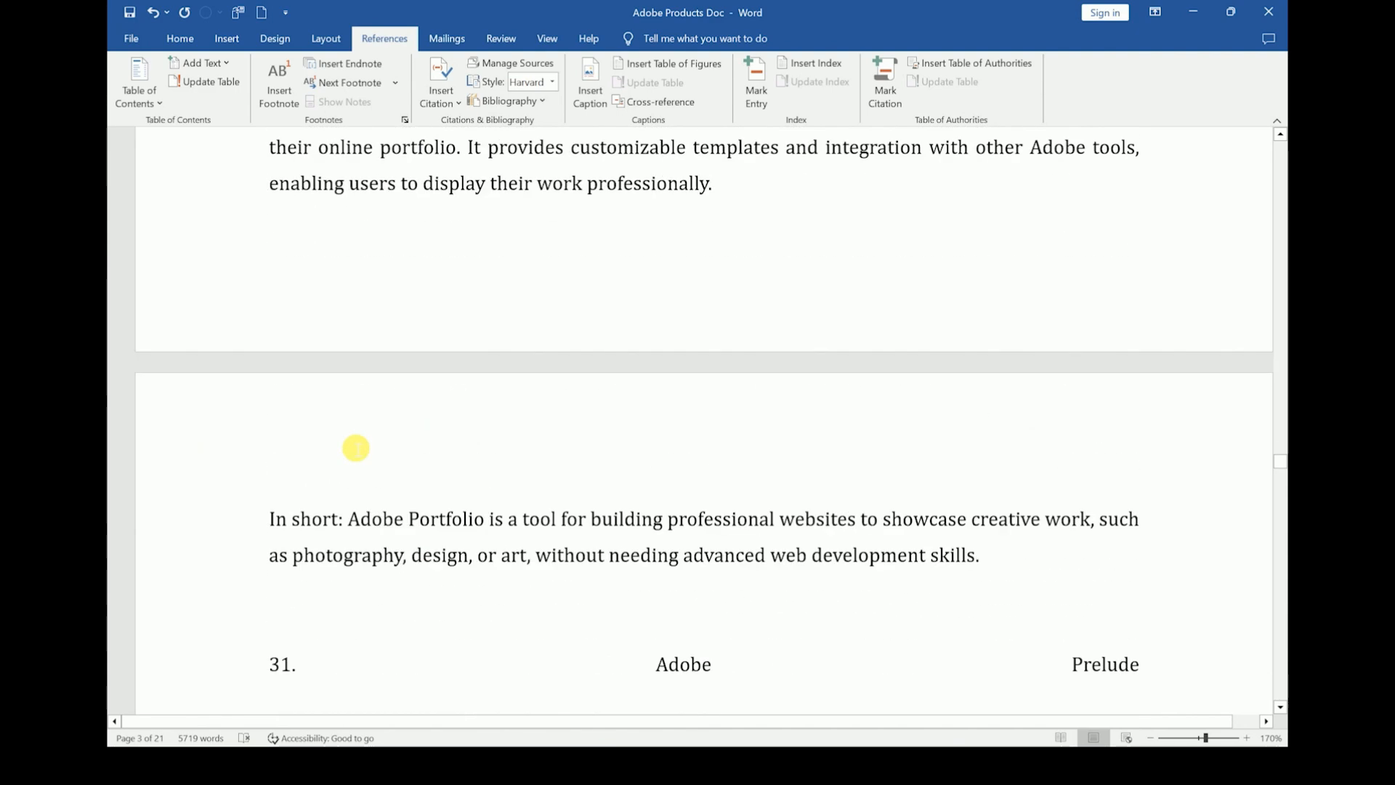
{"action": "scroll", "coordinate": [284, 680], "scroll_direction": "down", "scroll_amount": 20}
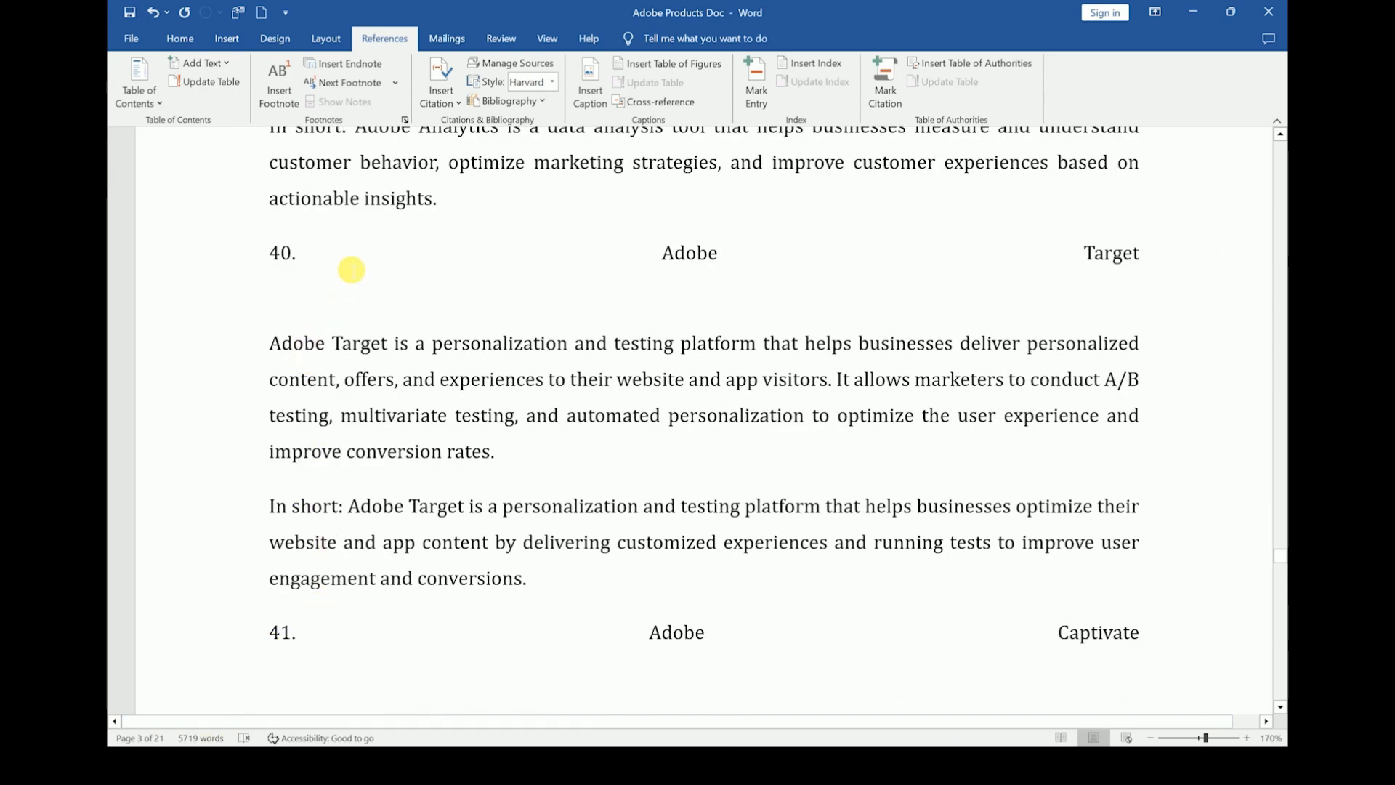
{"action": "left_click", "coordinate": [180, 39]}
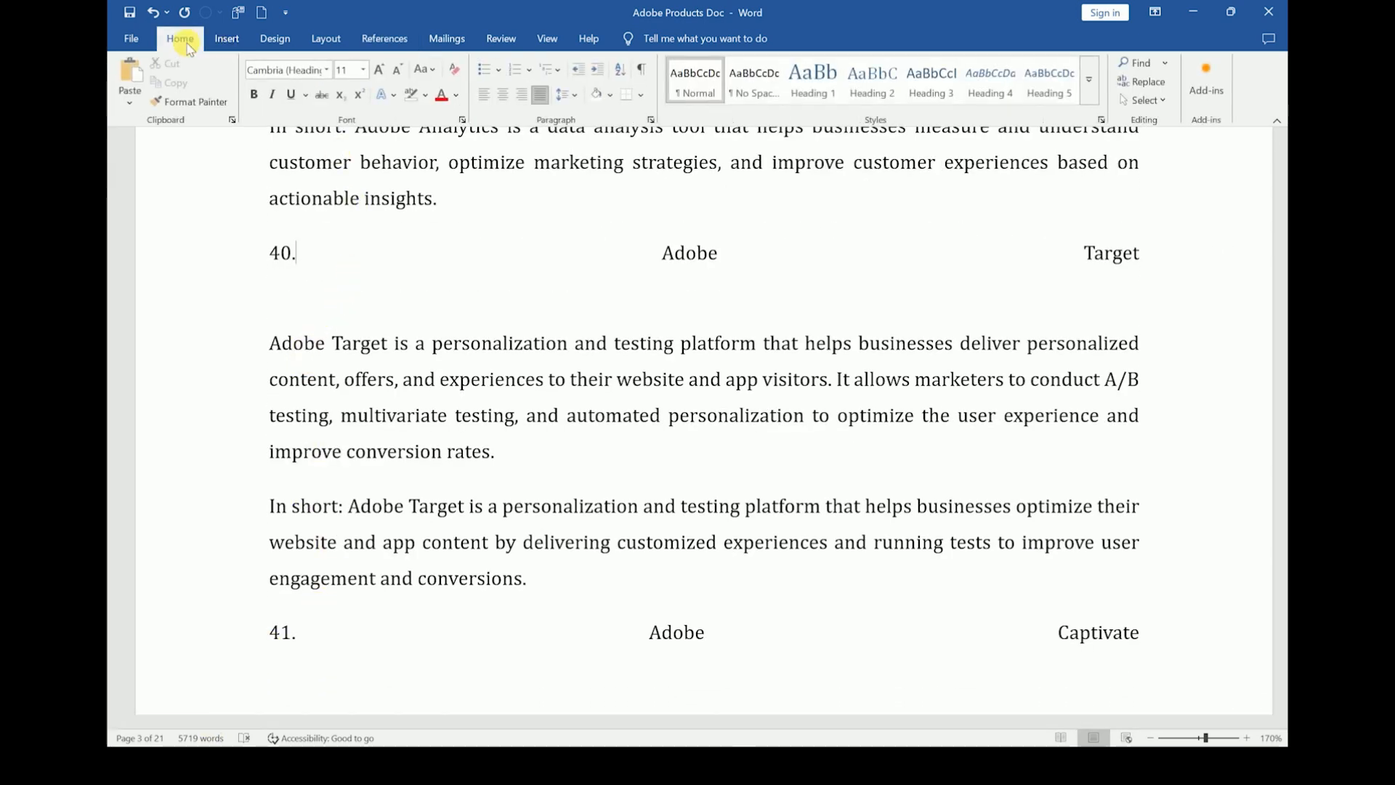
{"action": "left_click", "coordinate": [696, 72]}
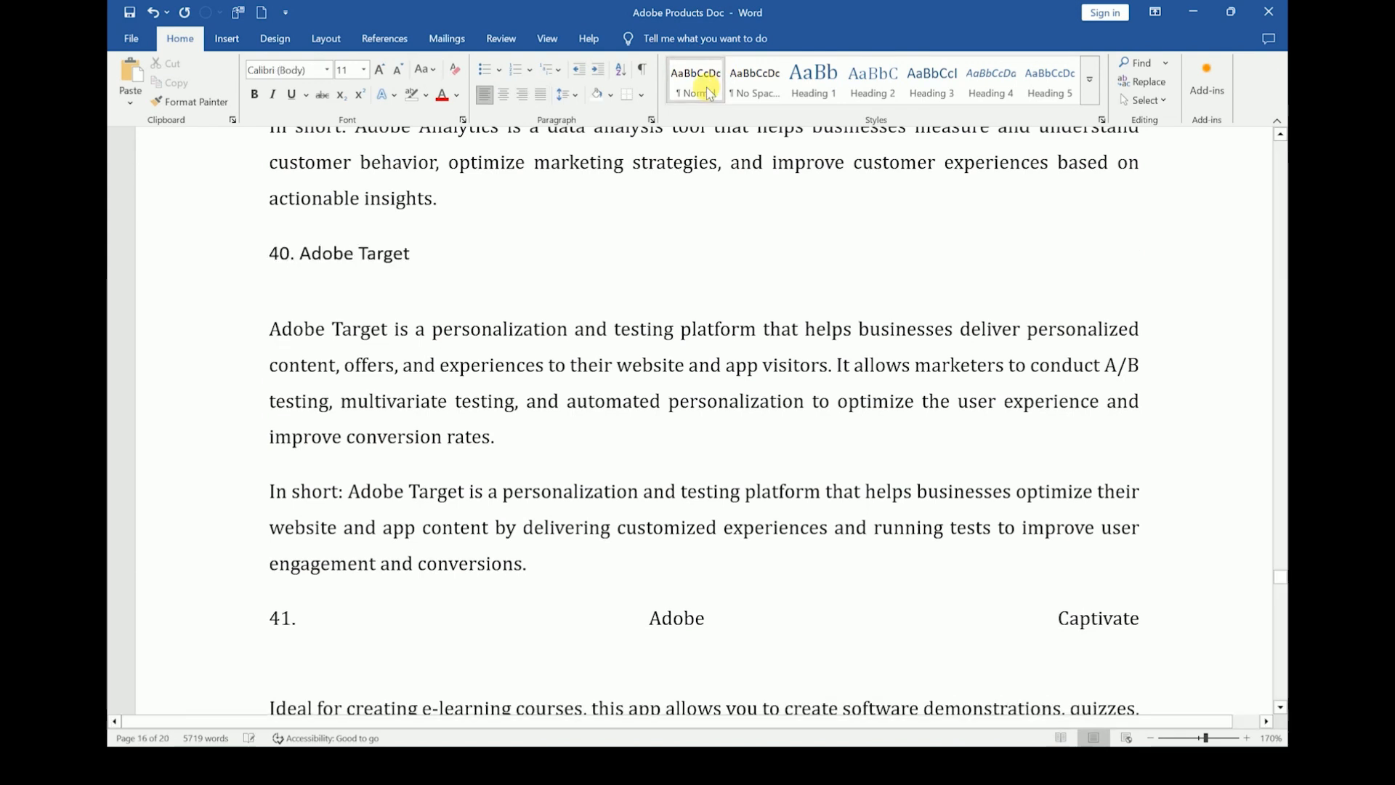
{"action": "left_click", "coordinate": [805, 93]}
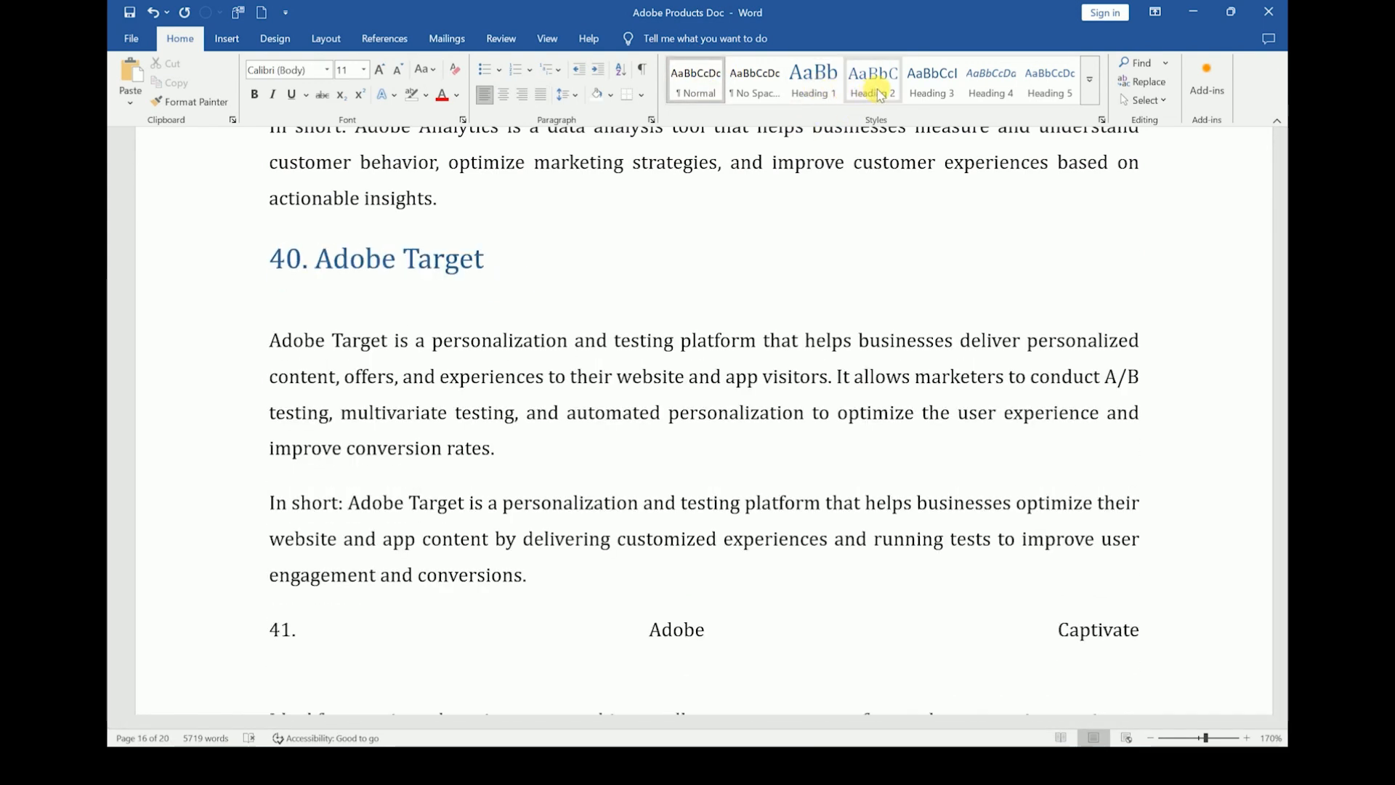
{"action": "left_click", "coordinate": [697, 89]}
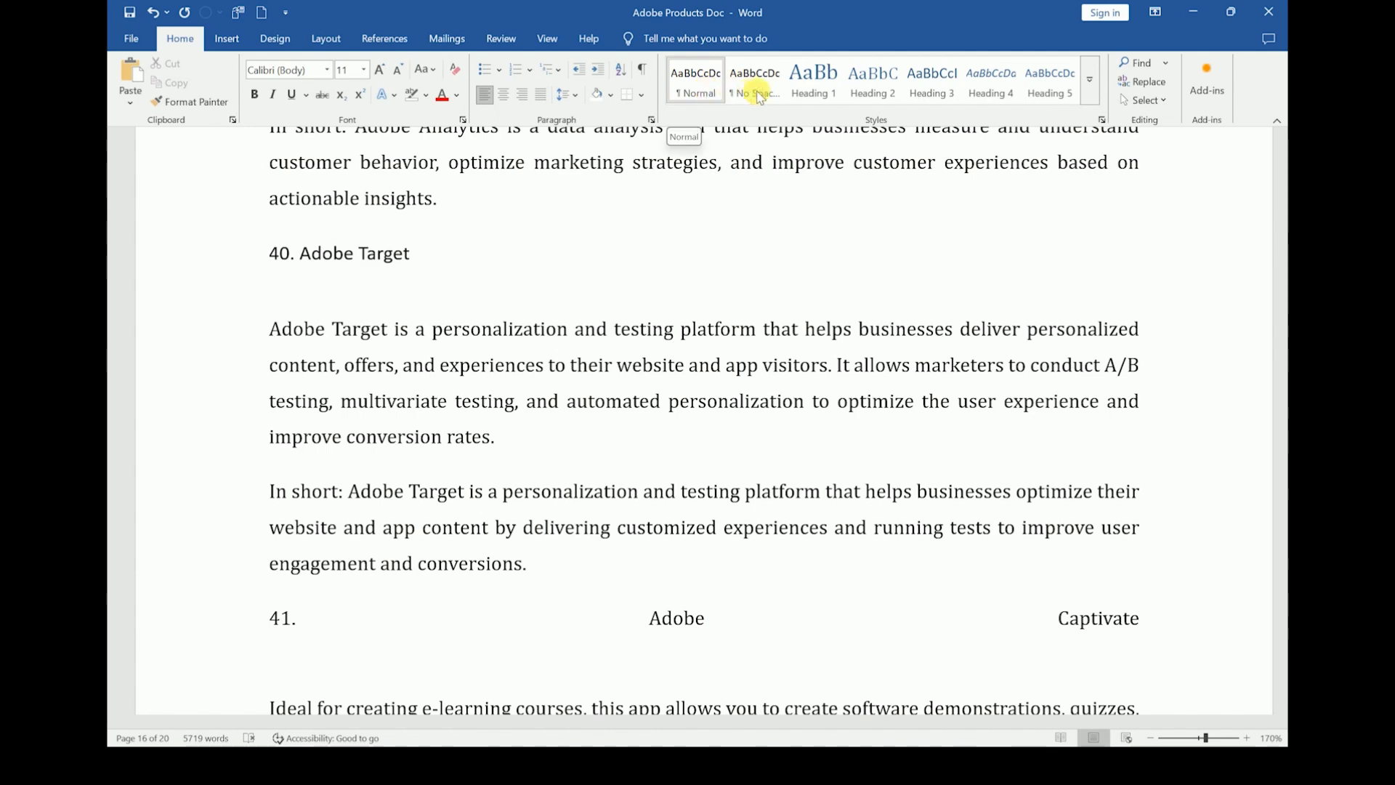
{"action": "left_click", "coordinate": [797, 87]}
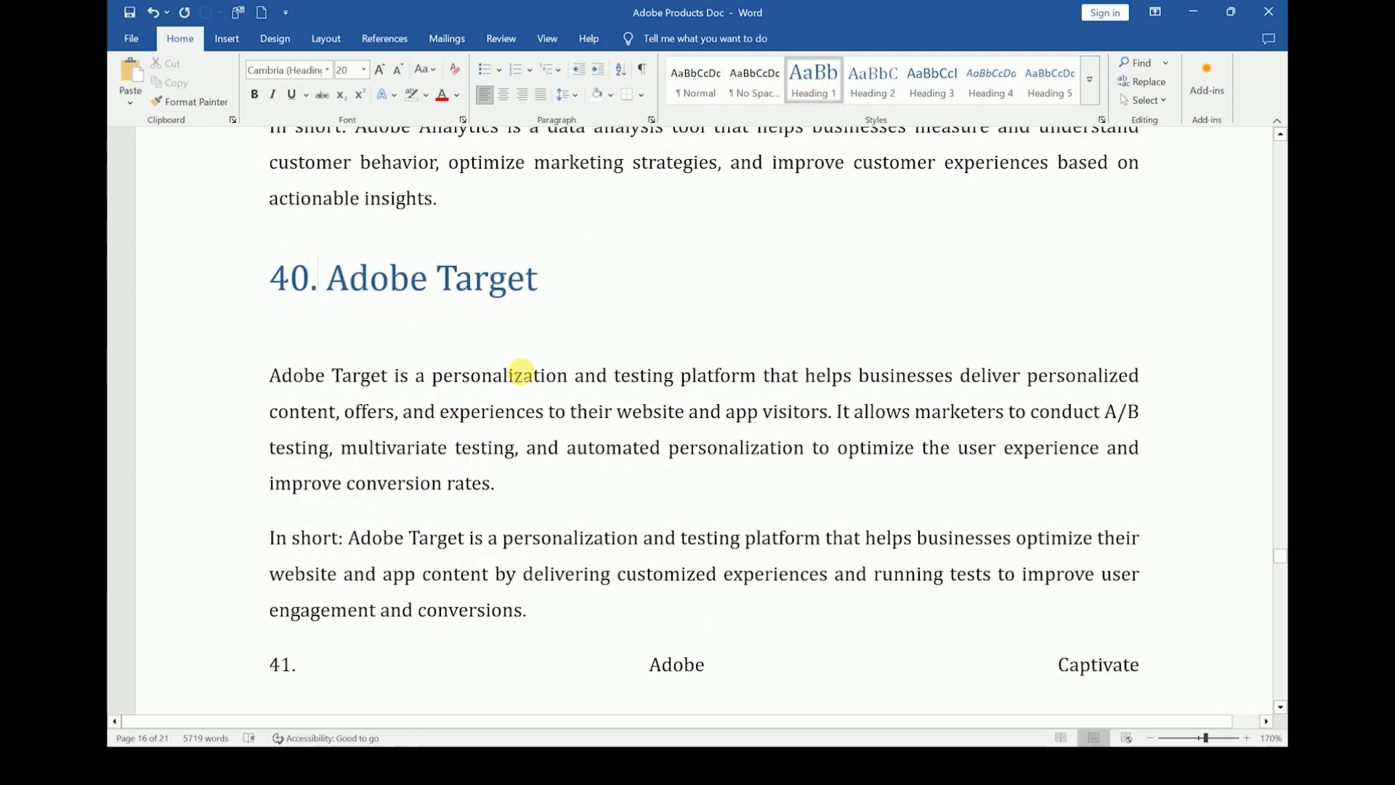
- Update the entire table of contents at the start of the document, not just its page numbers
{"action": "scroll", "coordinate": [516, 369], "scroll_direction": "up", "scroll_amount": 20}
{"action": "scroll", "coordinate": [521, 371], "scroll_direction": "up", "scroll_amount": 20}
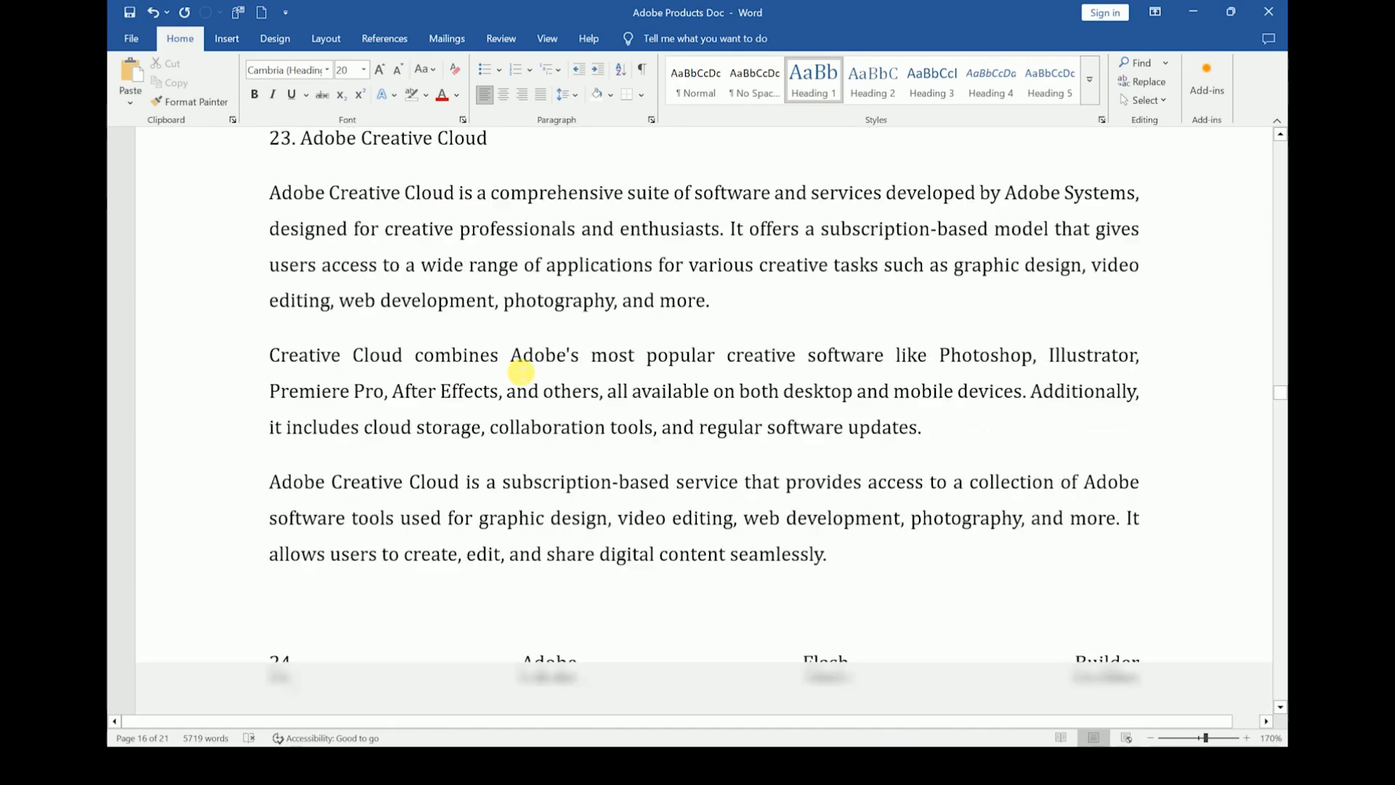
{"action": "scroll", "coordinate": [521, 371], "scroll_direction": "up", "scroll_amount": 20}
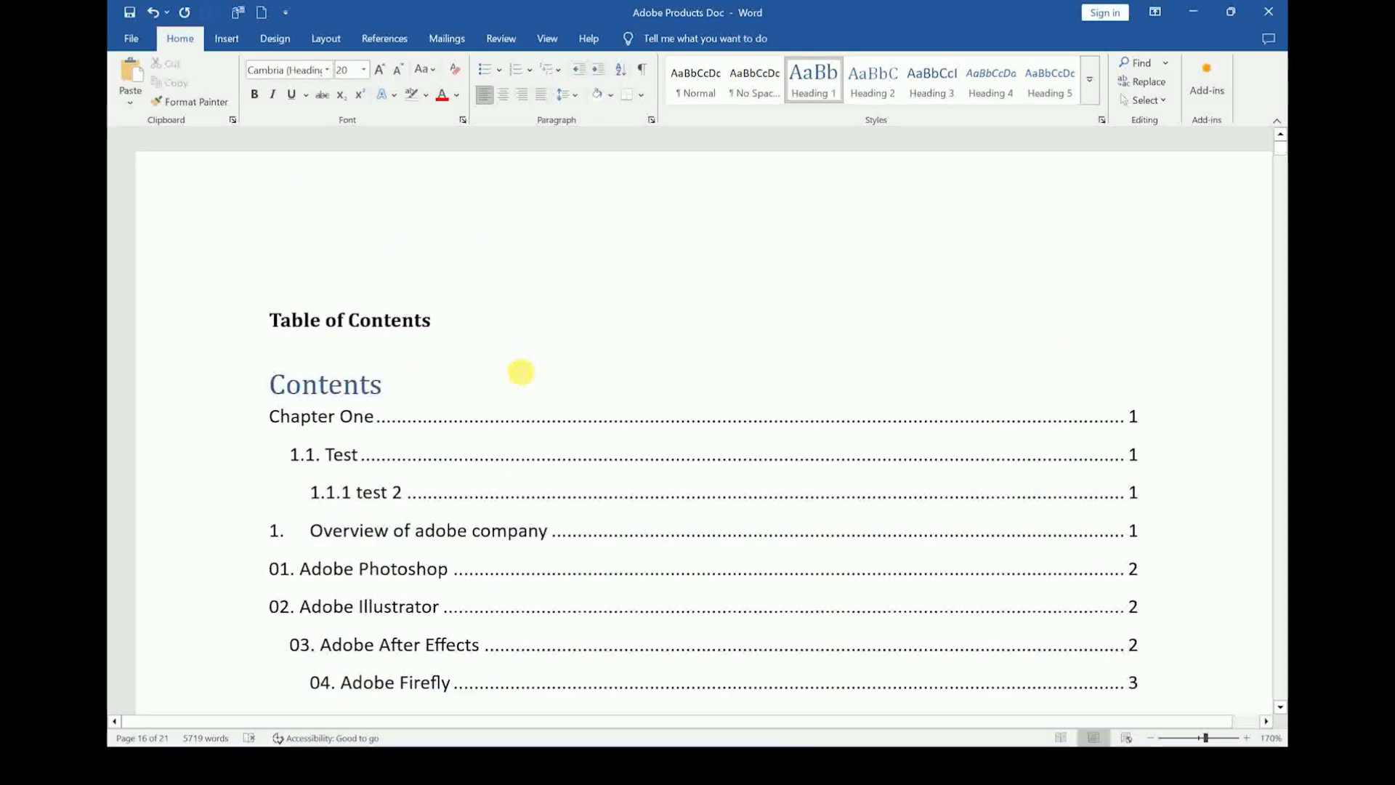
{"action": "left_click", "coordinate": [383, 362]}
{"action": "left_click", "coordinate": [356, 389]}
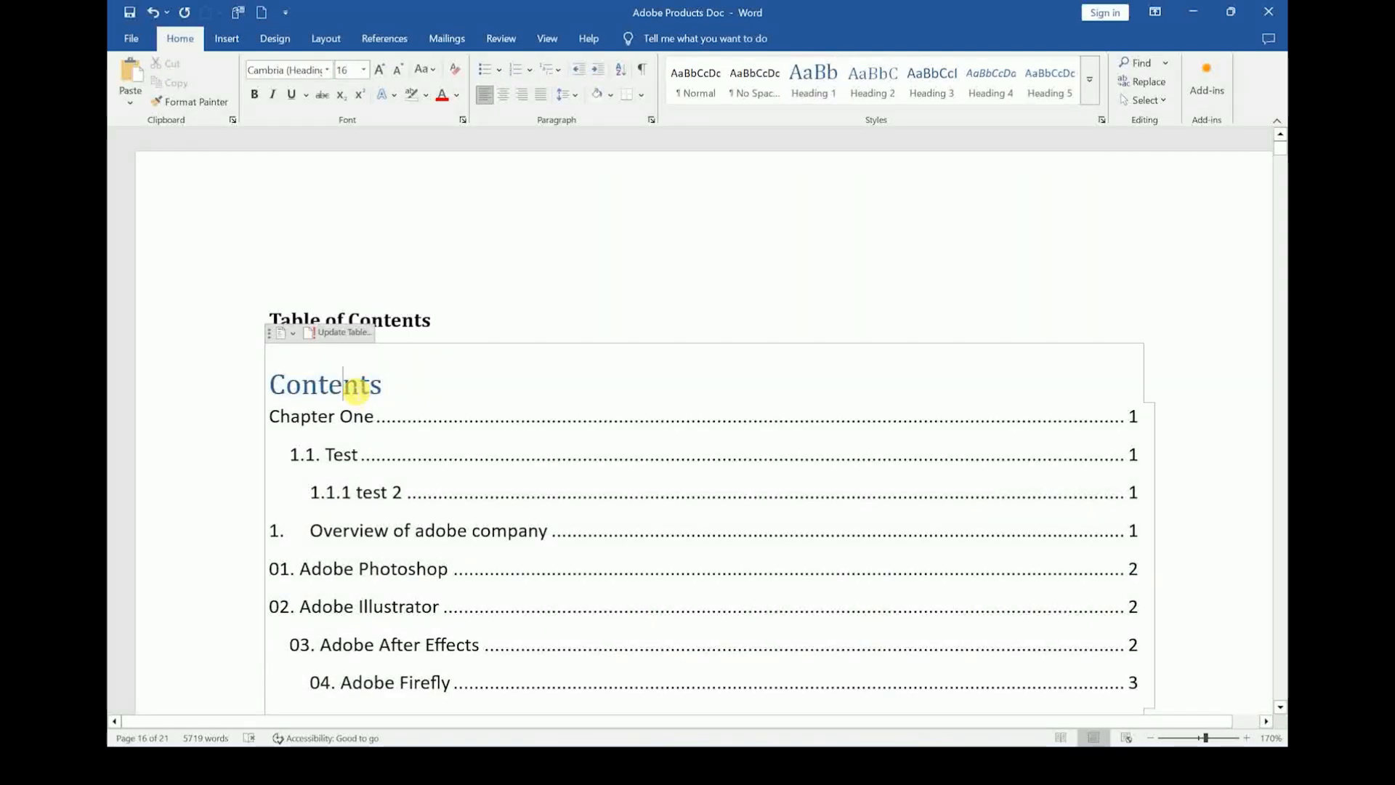
{"action": "scroll", "coordinate": [353, 389], "scroll_direction": "down", "scroll_amount": 4}
{"action": "scroll", "coordinate": [356, 390], "scroll_direction": "up", "scroll_amount": 2}
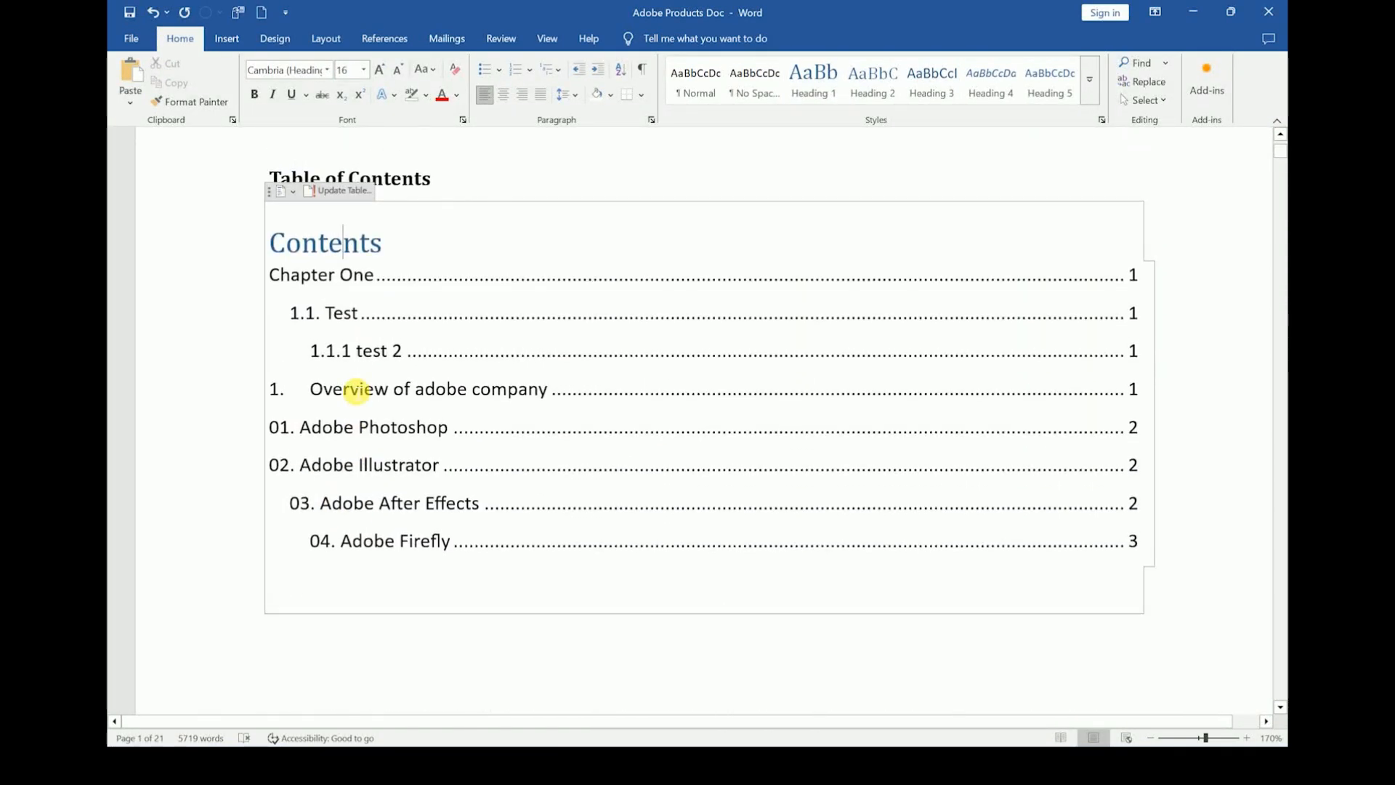
{"action": "left_click", "coordinate": [327, 192]}
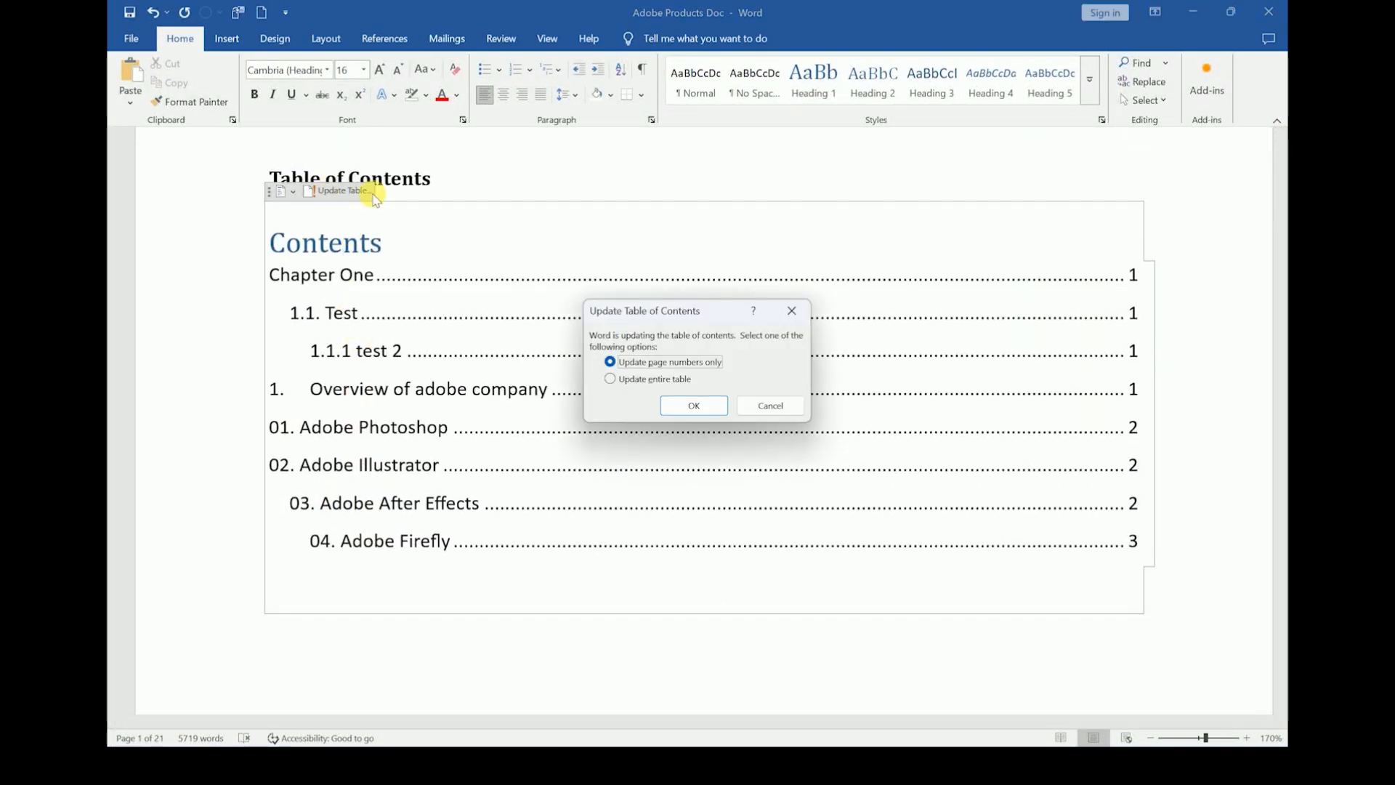
{"action": "left_click", "coordinate": [668, 362]}
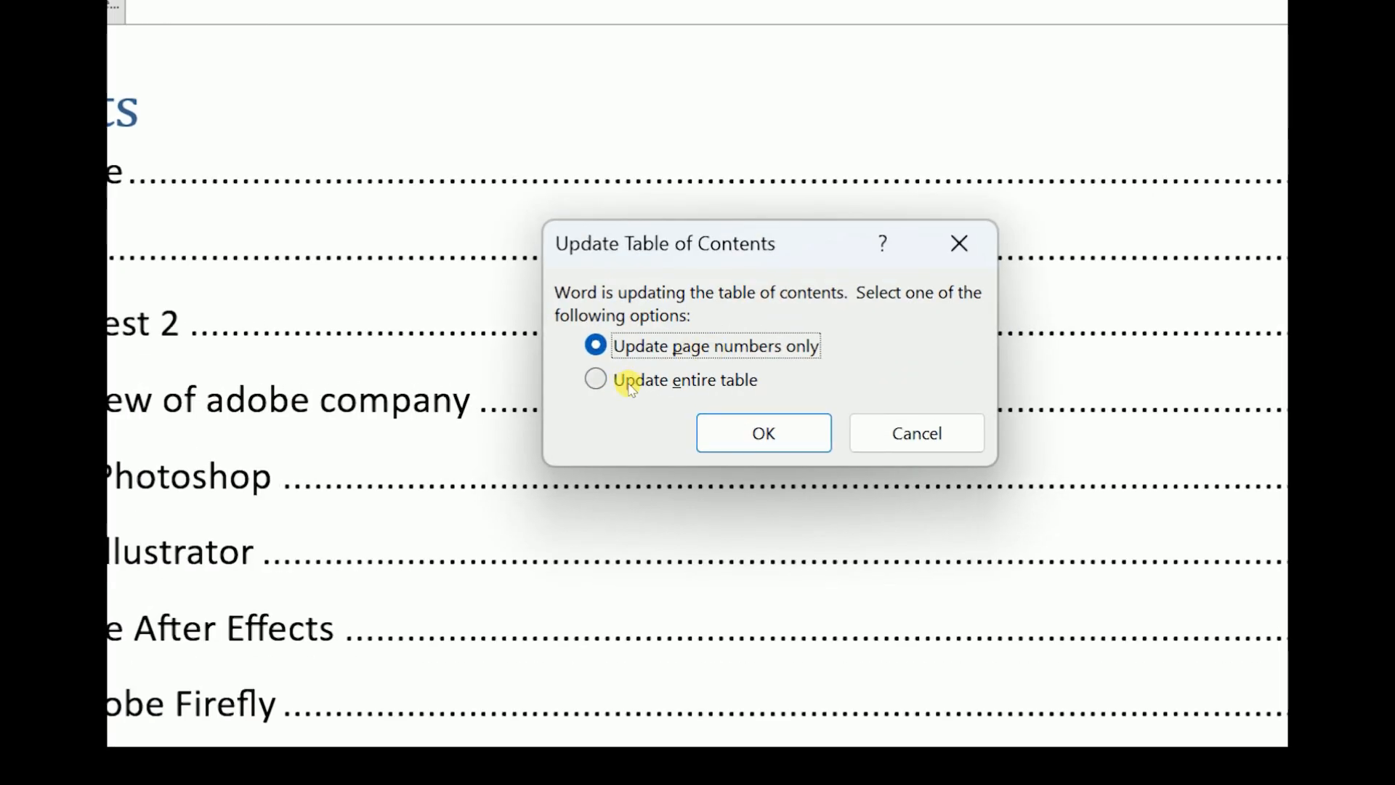
{"action": "left_click", "coordinate": [643, 387]}
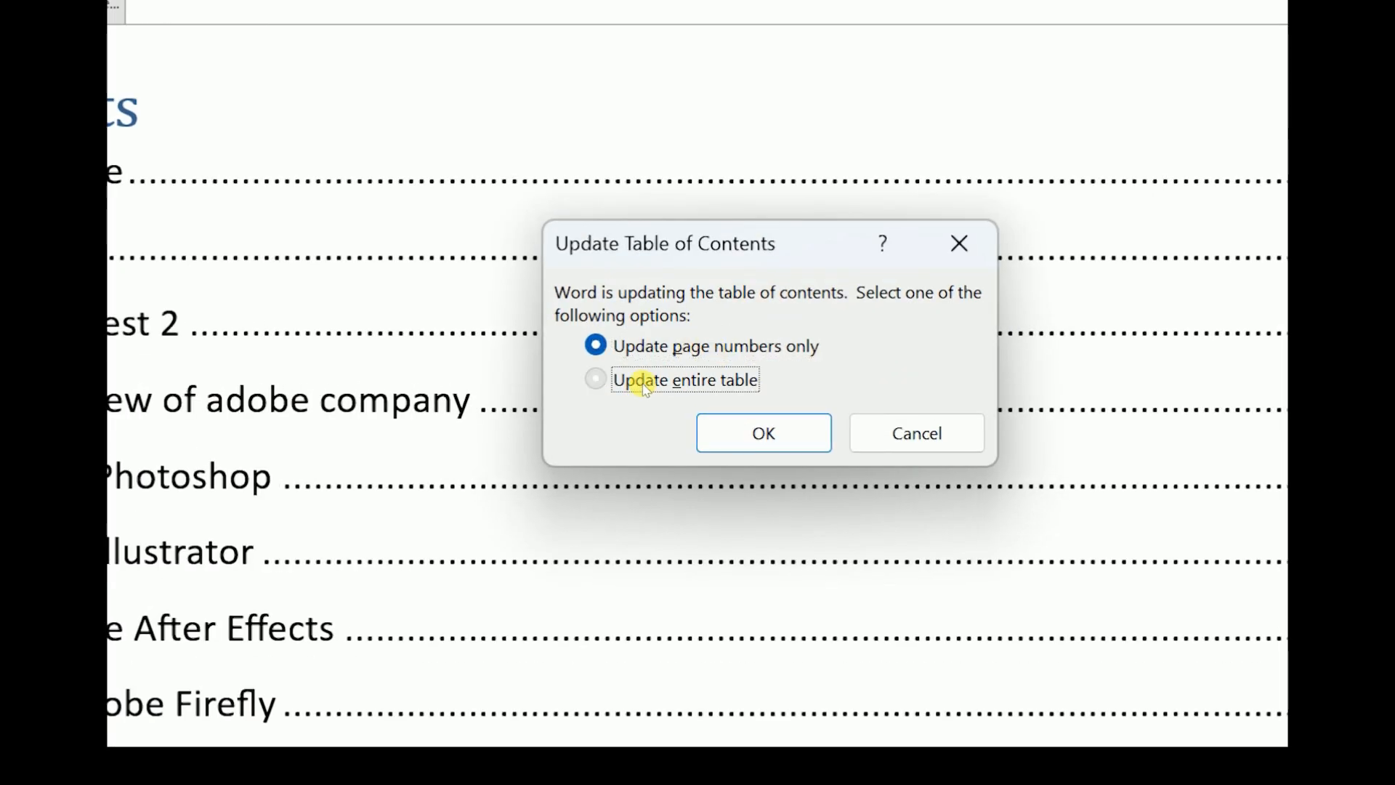
{"action": "left_click", "coordinate": [705, 416]}
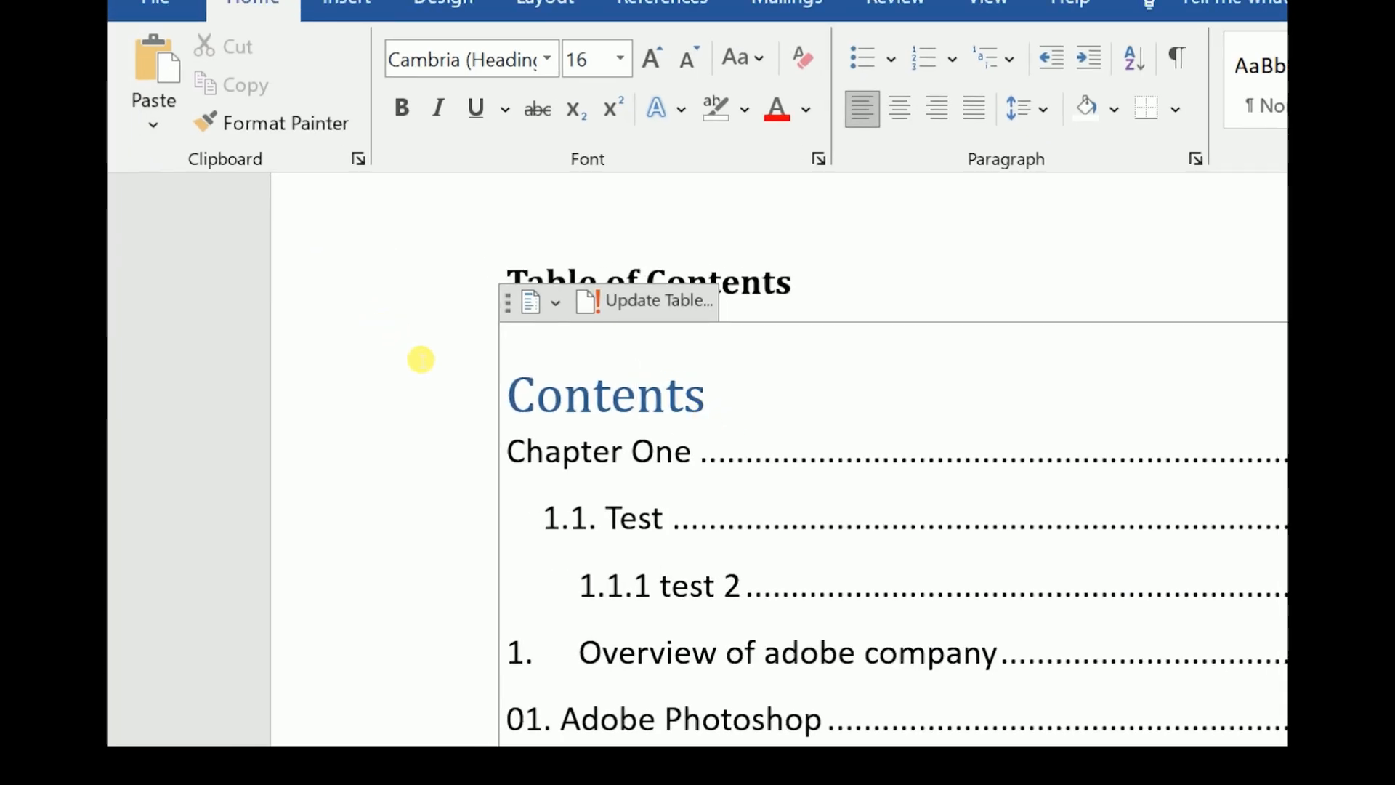
- Check the updated table of contents and follow its "40. Adobe Target" entry to that section
{"action": "scroll", "coordinate": [420, 359], "scroll_direction": "down", "scroll_amount": 10}
{"action": "scroll", "coordinate": [421, 360], "scroll_direction": "up", "scroll_amount": 7}
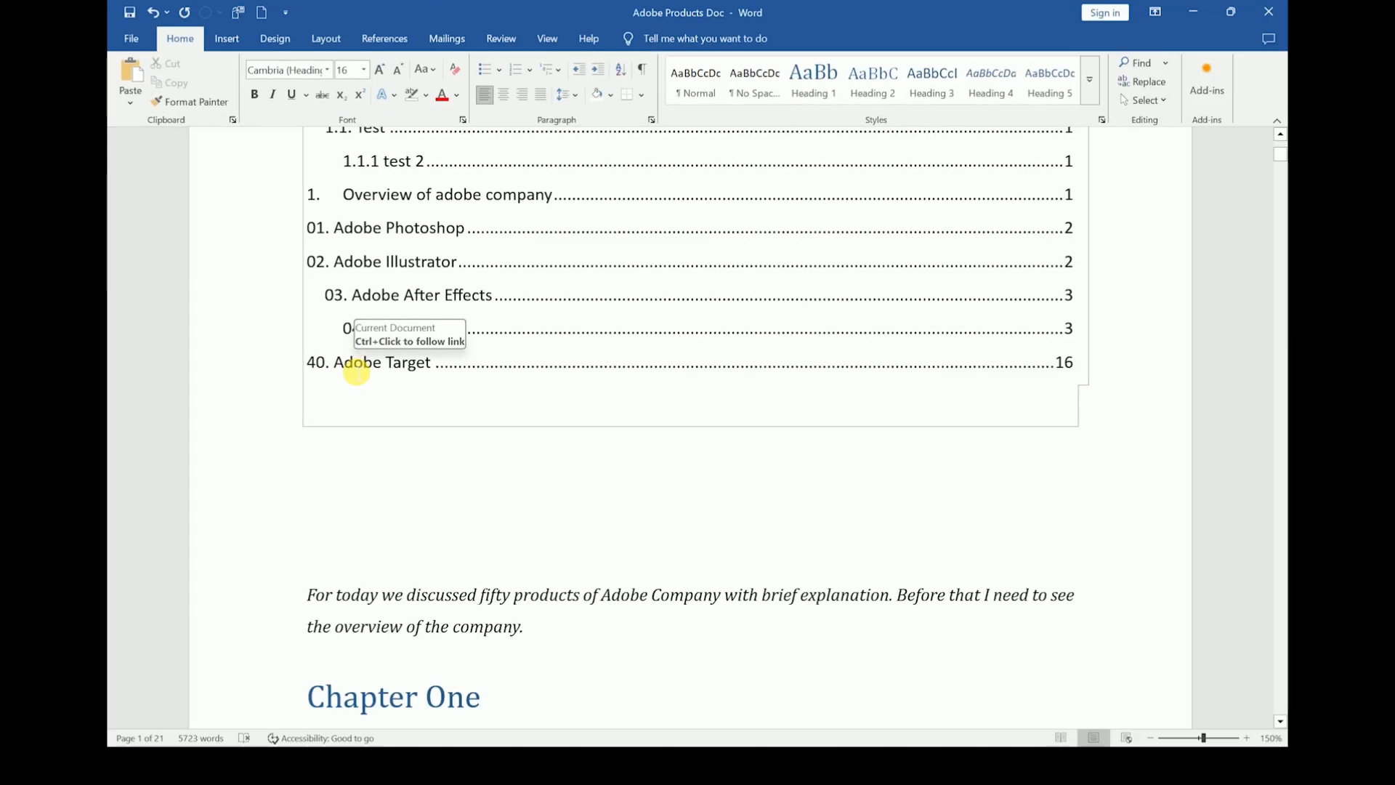
{"action": "left_click", "coordinate": [456, 354]}
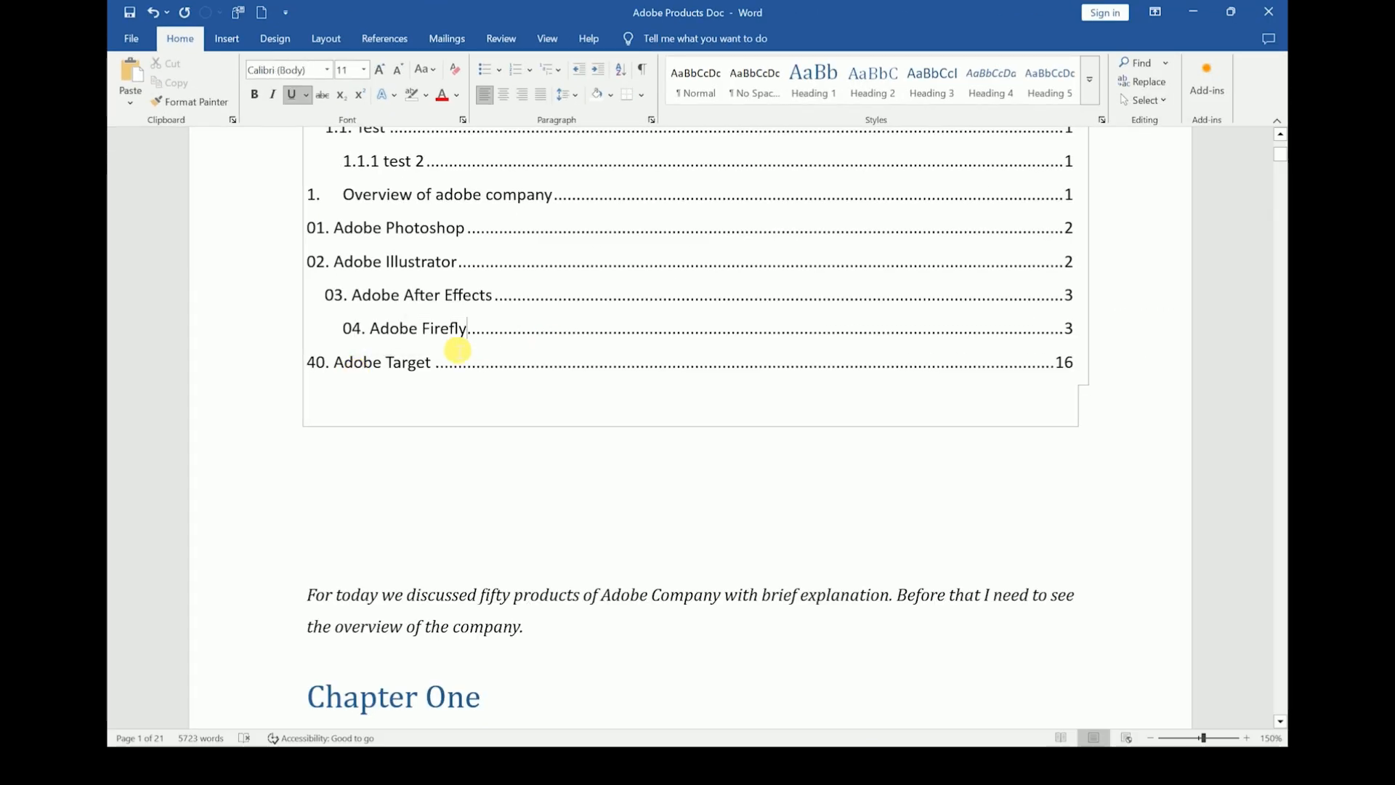
{"action": "left_click", "coordinate": [351, 367], "text": "ctrl"}
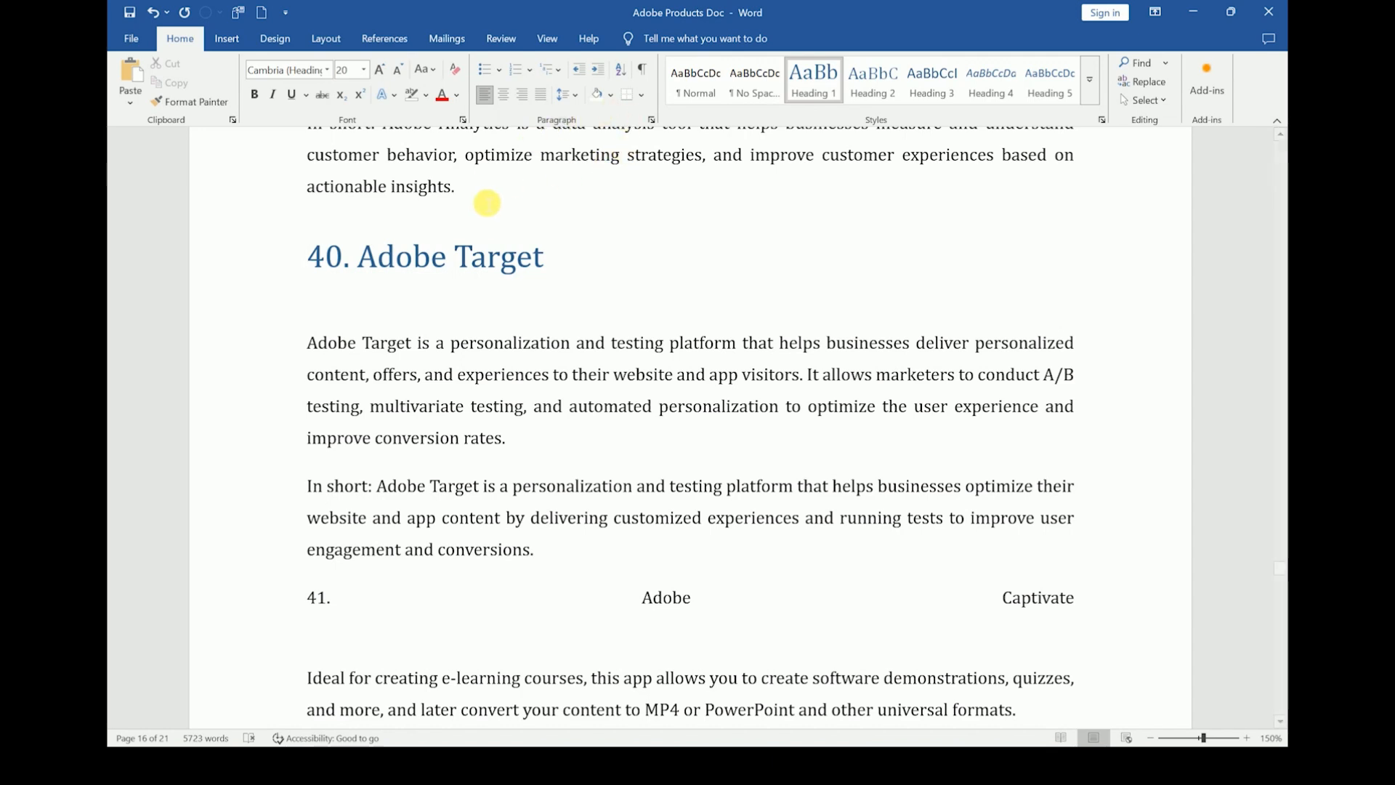
- Show the Navigation Pane and have it list the document's headings
{"action": "scroll", "coordinate": [482, 203], "scroll_direction": "up", "scroll_amount": 10}
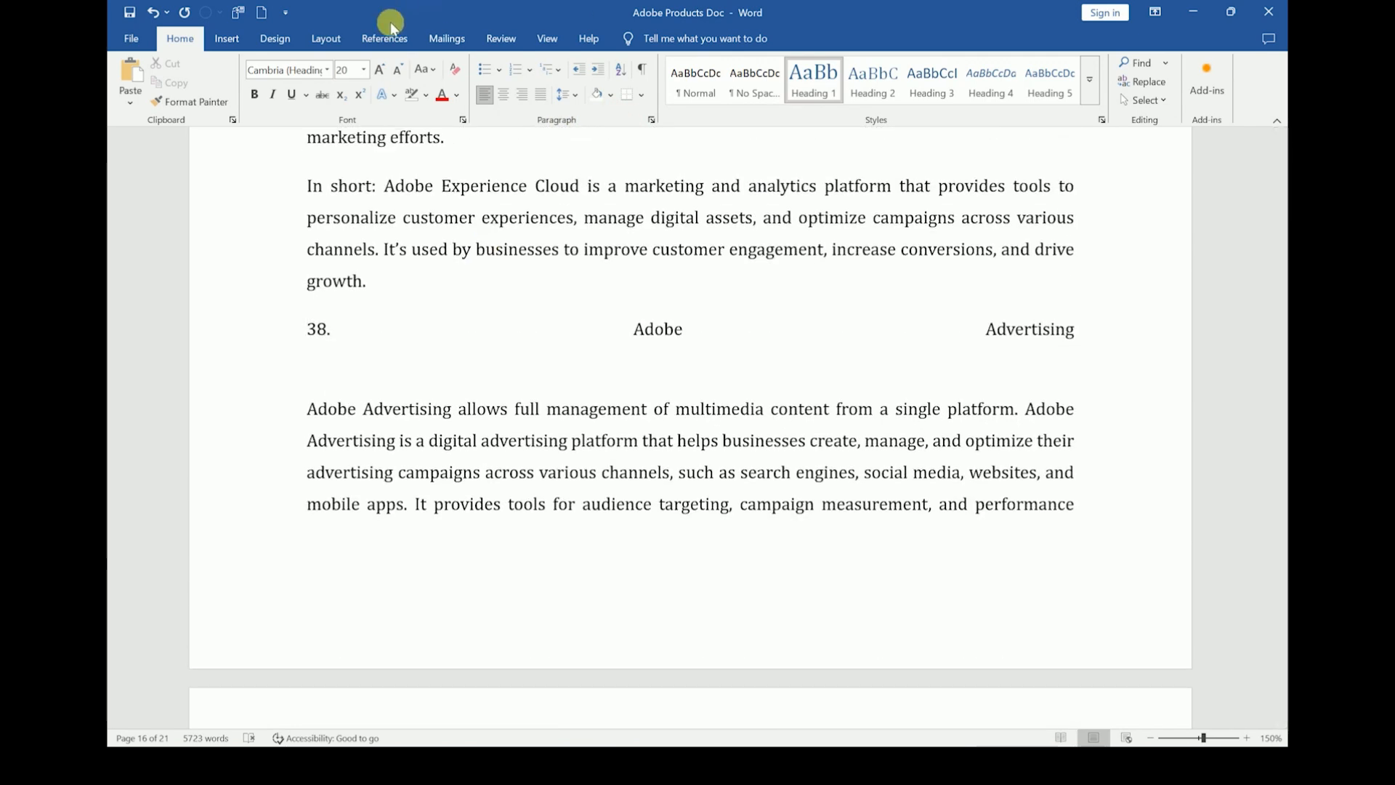
{"action": "left_click", "coordinate": [548, 40]}
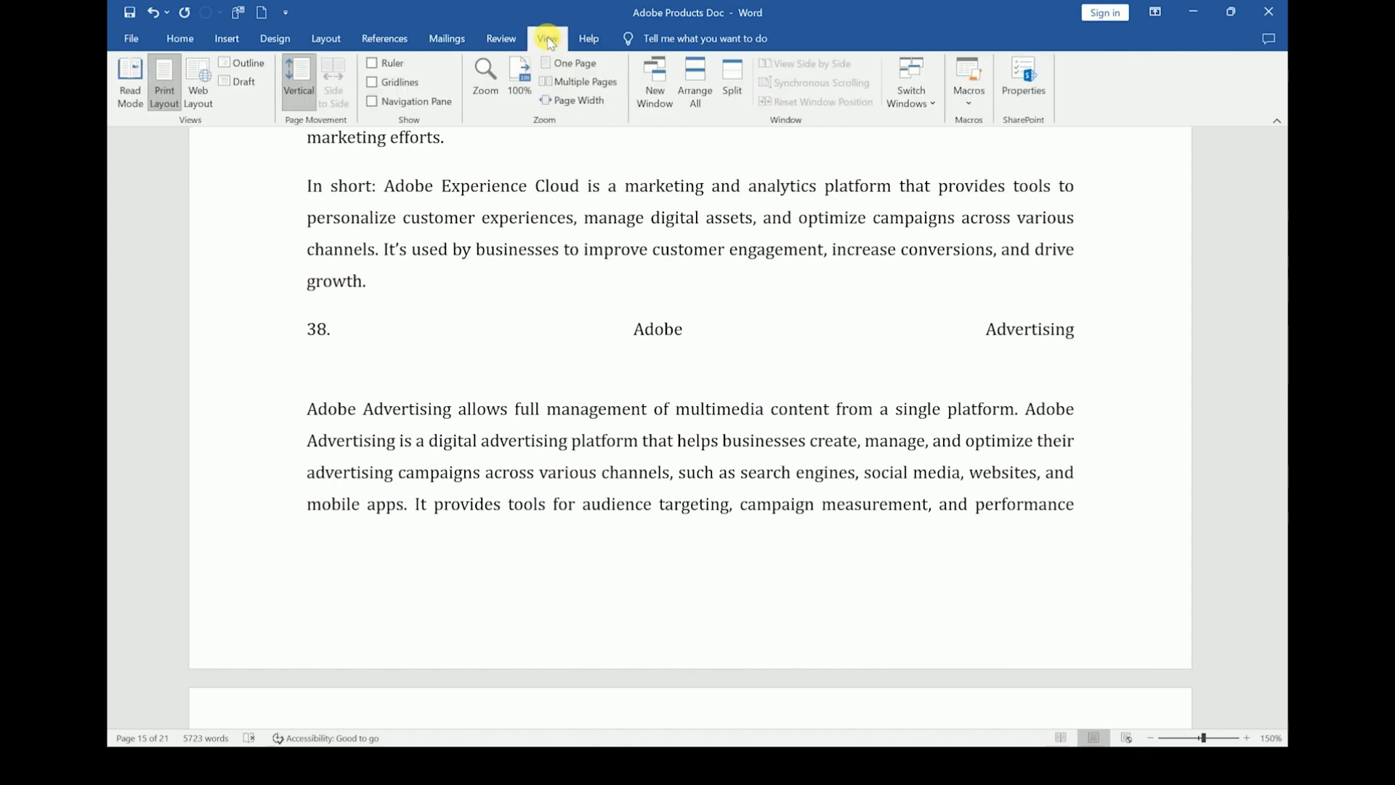
{"action": "left_click", "coordinate": [372, 103]}
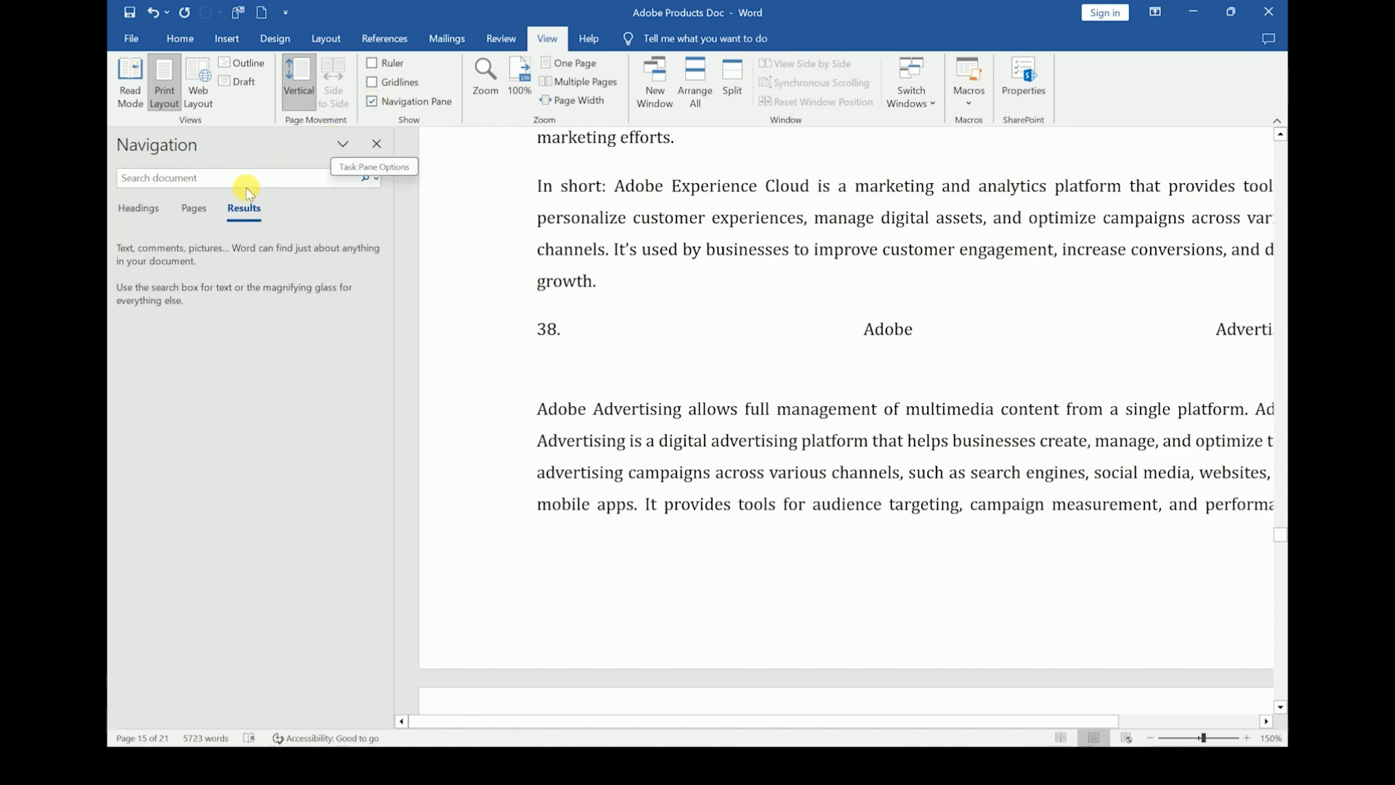
{"action": "left_click", "coordinate": [148, 210]}
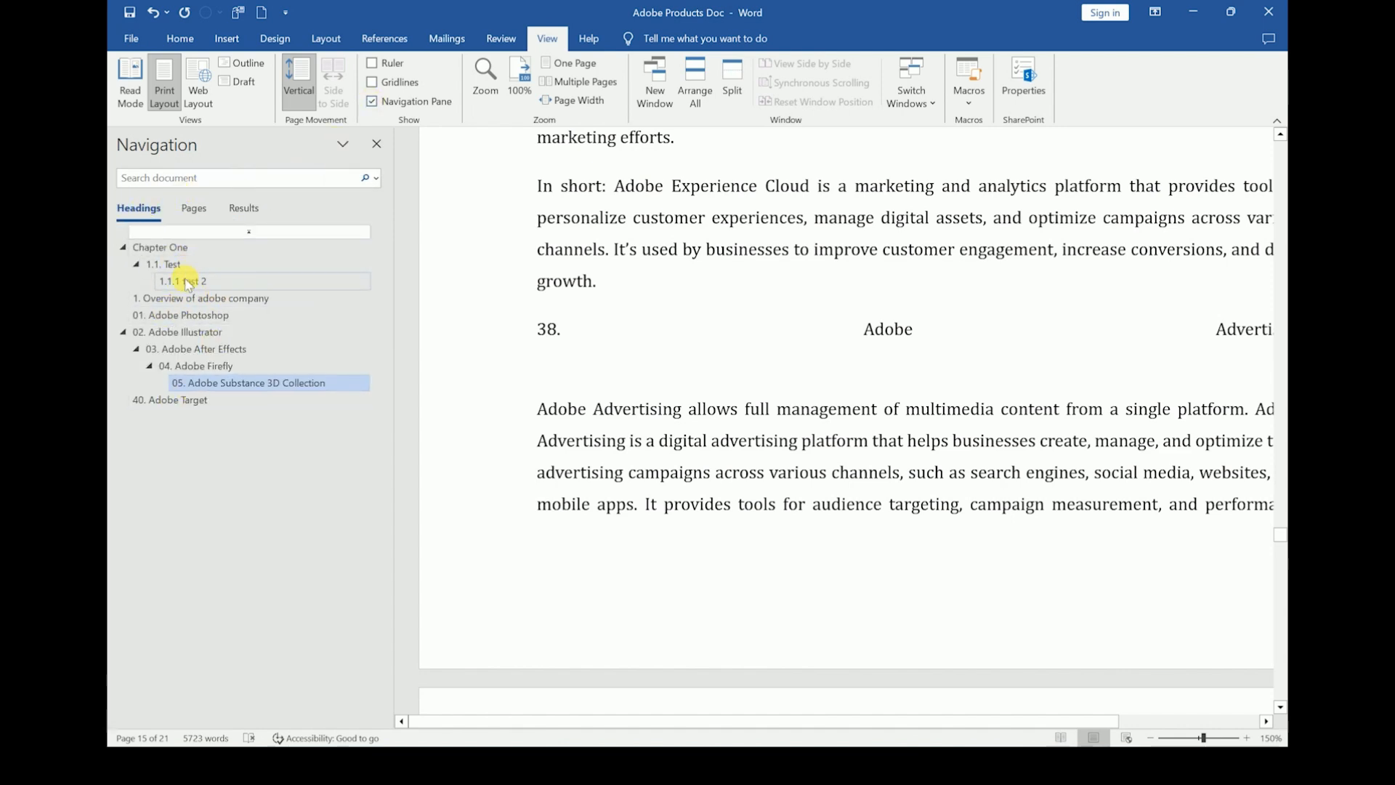
- Jump through the document by its listed headings: 1.1.1 test 2, 01. Adobe Photoshop, 40. Adobe Target and 04. Adobe Firefly
{"action": "left_click", "coordinate": [186, 281]}
{"action": "left_click", "coordinate": [183, 315]}
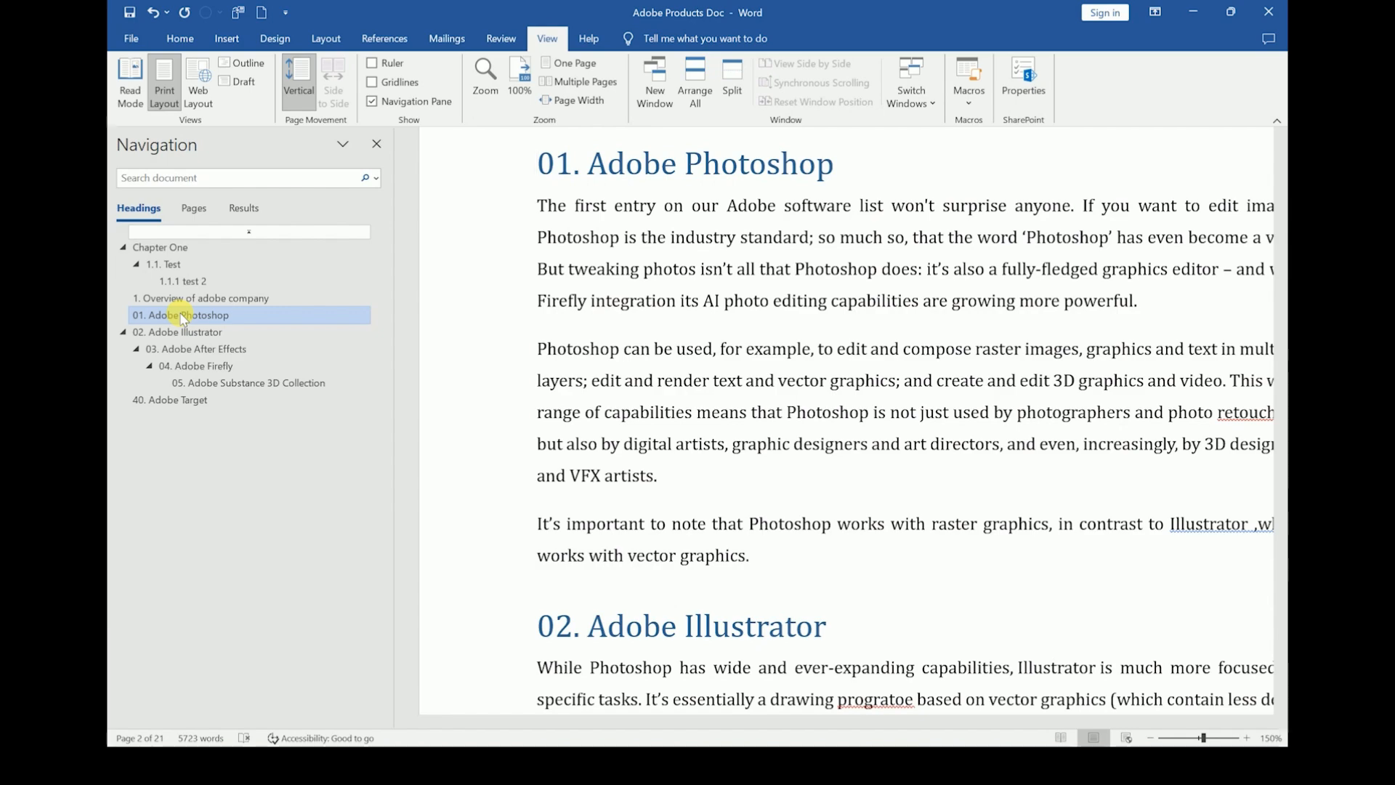
{"action": "scroll", "coordinate": [747, 398], "scroll_direction": "down", "scroll_amount": 15}
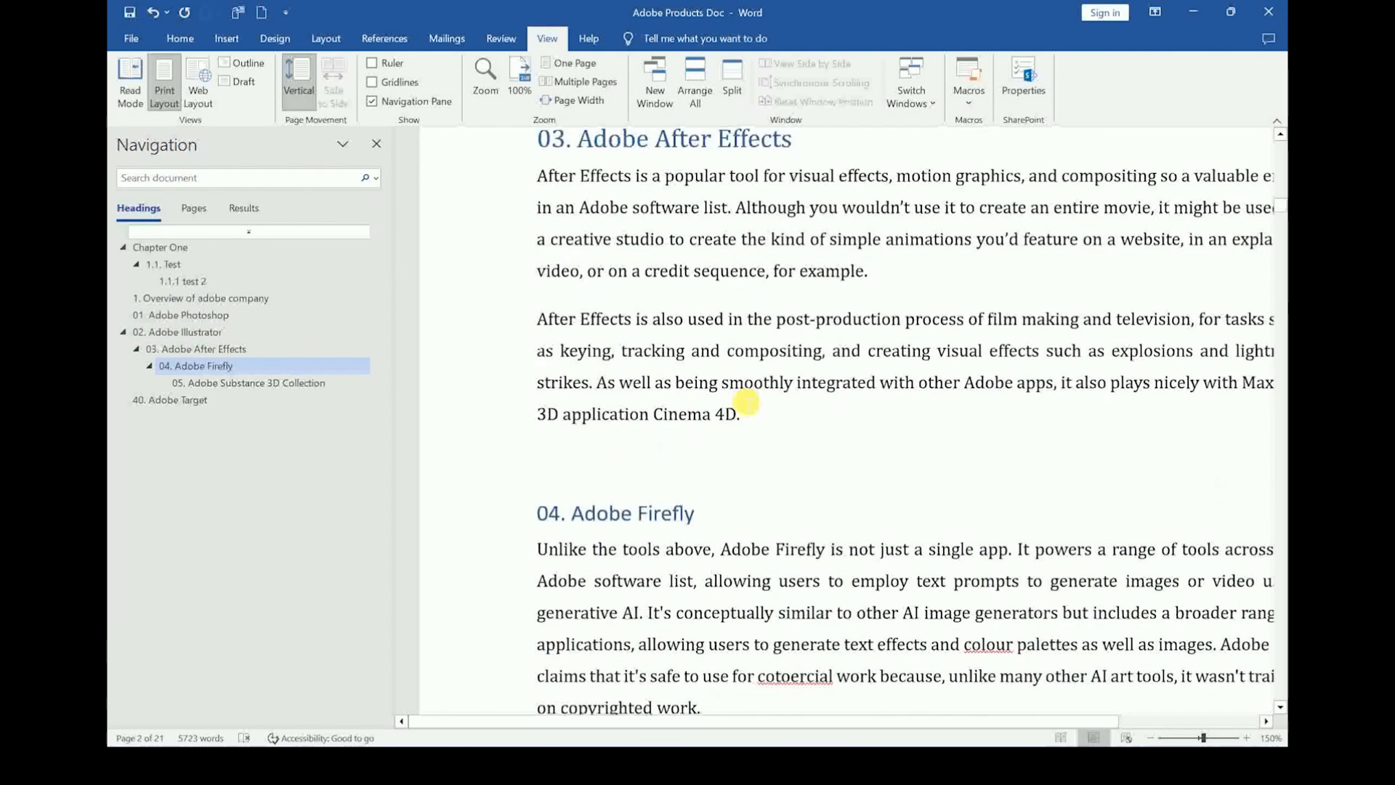
{"action": "scroll", "coordinate": [747, 402], "scroll_direction": "down", "scroll_amount": 10}
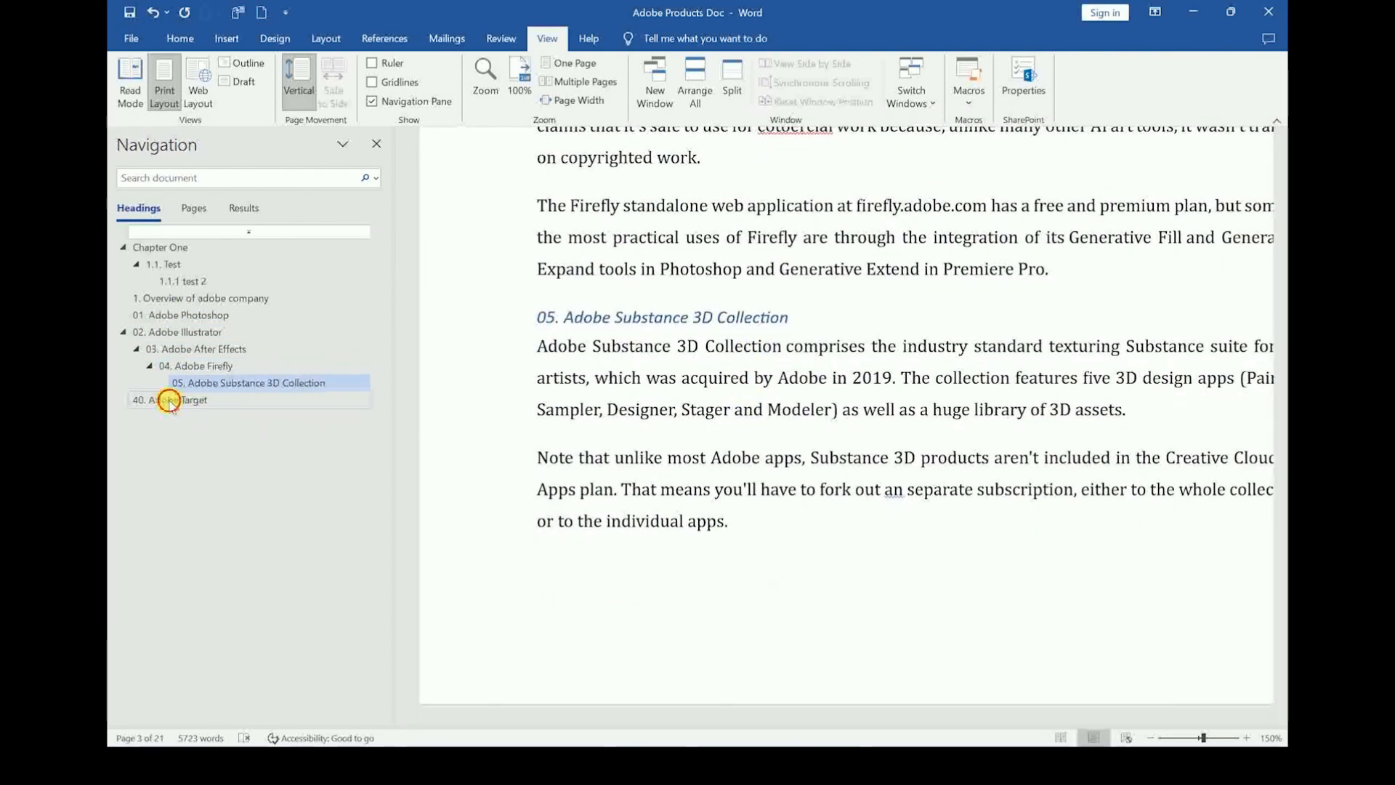
{"action": "left_click", "coordinate": [169, 400]}
{"action": "left_click", "coordinate": [178, 366]}
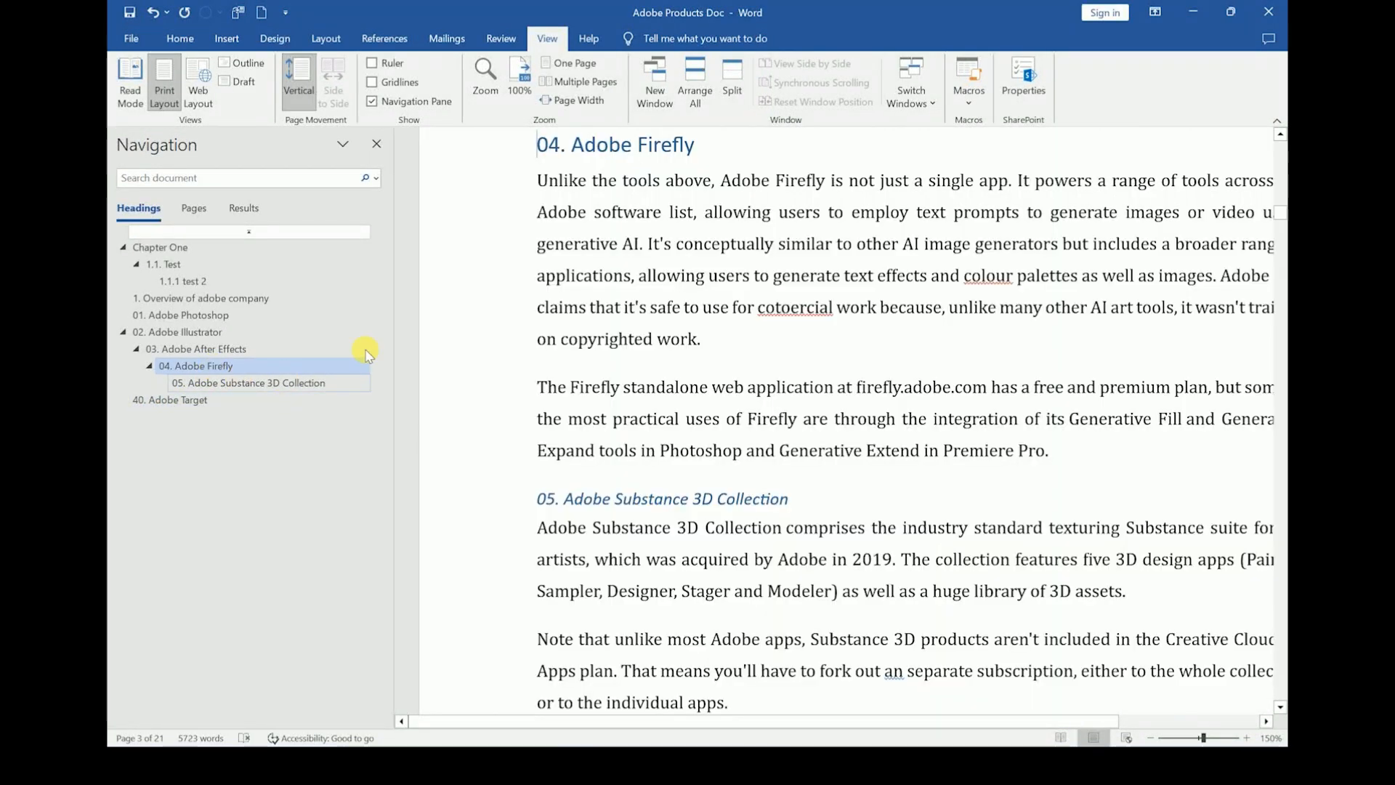
- Return to the table of contents on the first page and refresh the entire table
{"action": "left_click", "coordinate": [173, 44]}
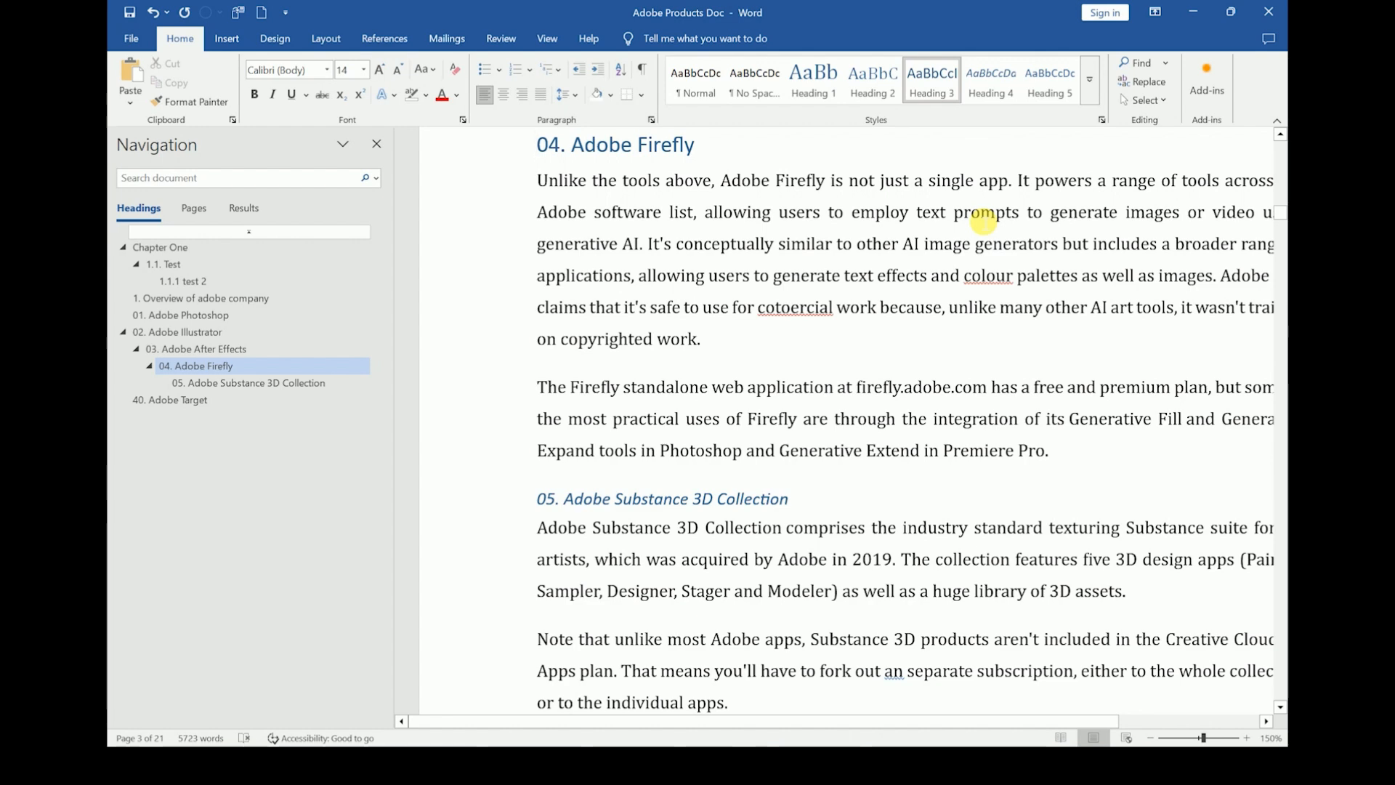
{"action": "scroll", "coordinate": [1143, 233], "scroll_direction": "up", "scroll_amount": 15}
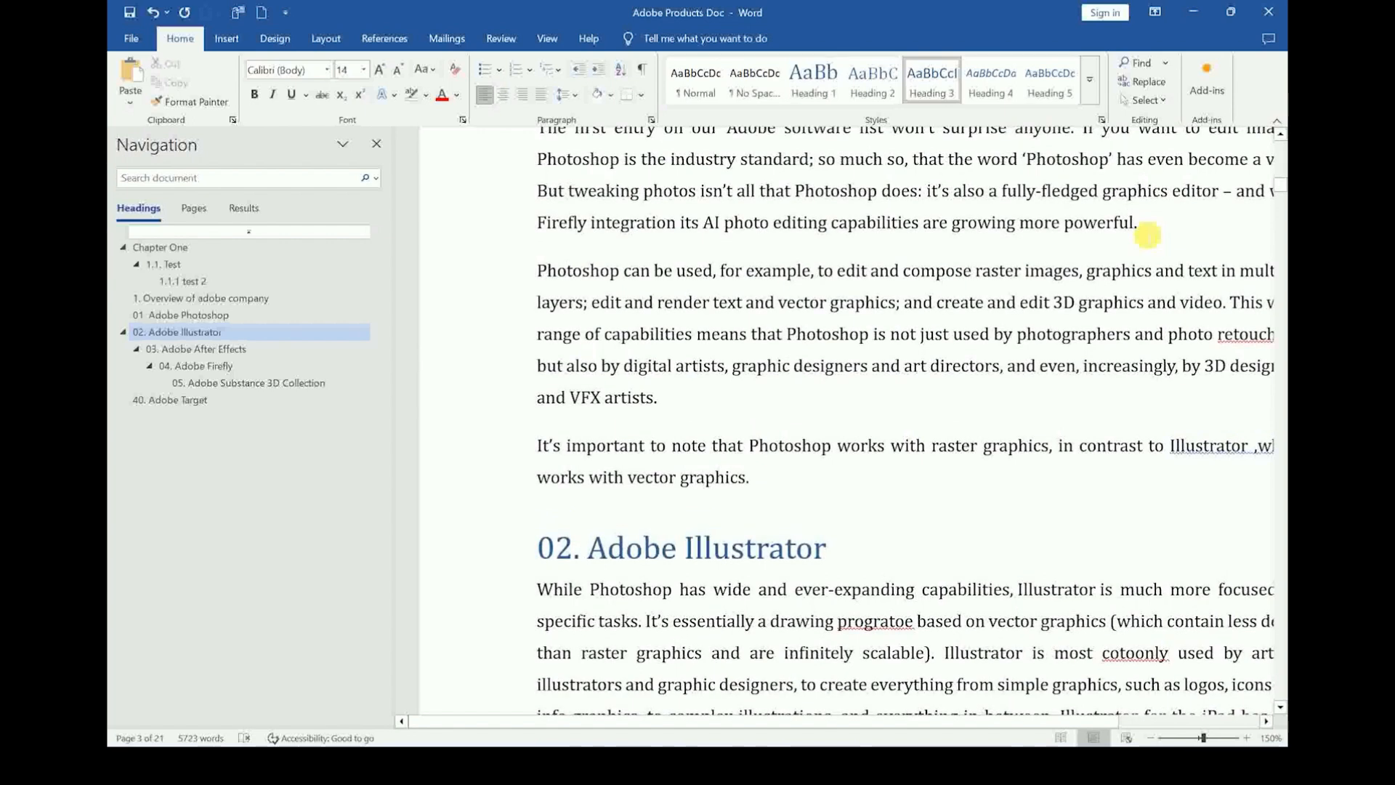
{"action": "key", "text": "super"}
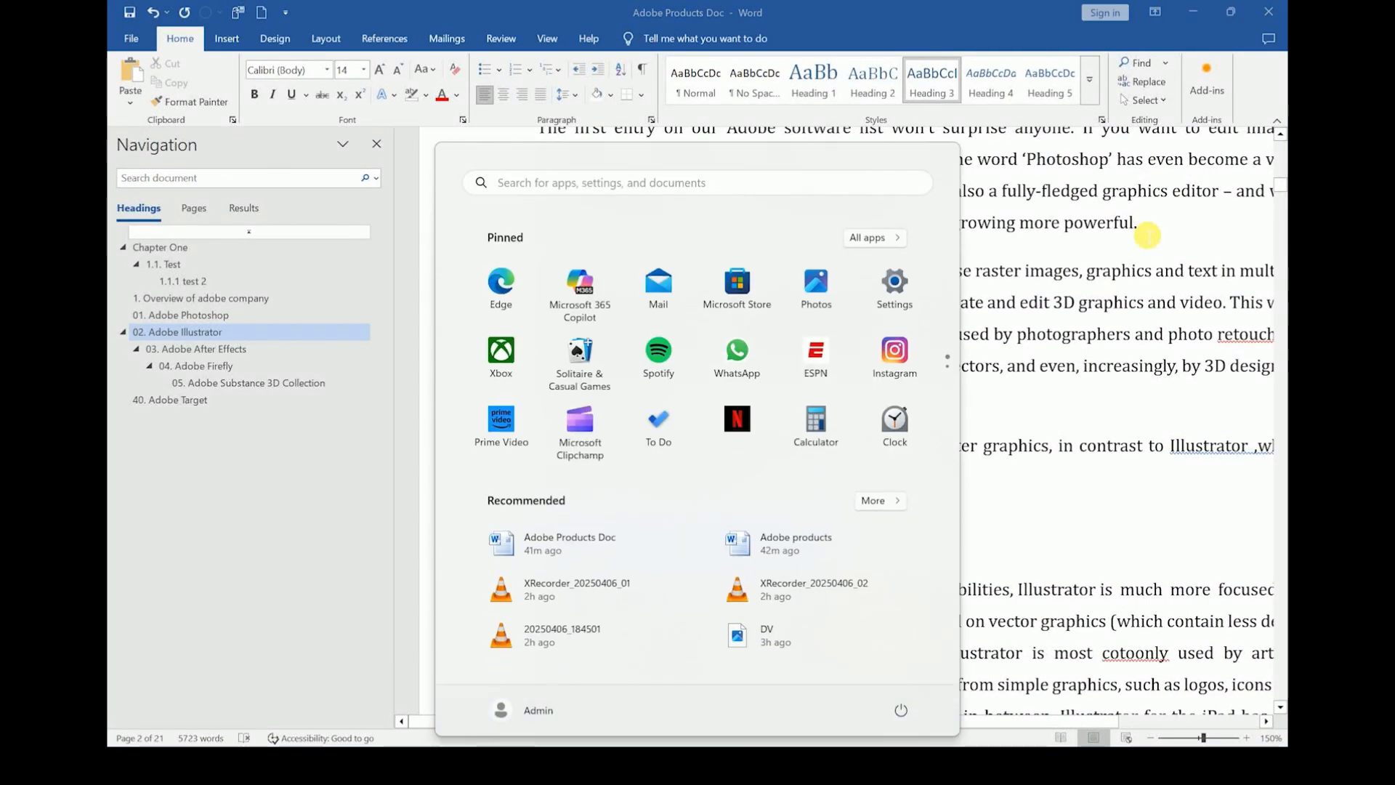
{"action": "key", "text": "super"}
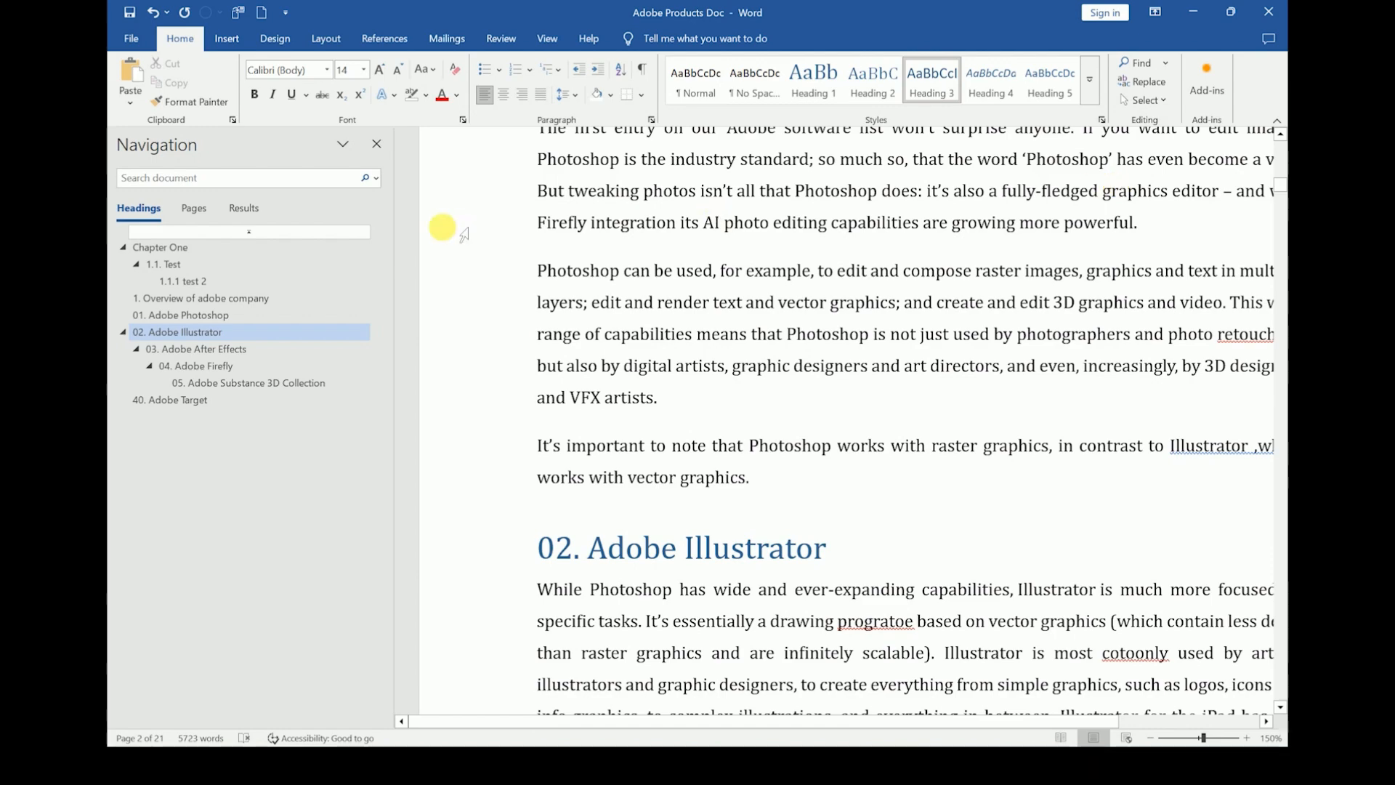
{"action": "scroll", "coordinate": [1010, 589], "scroll_direction": "down", "scroll_amount": 4}
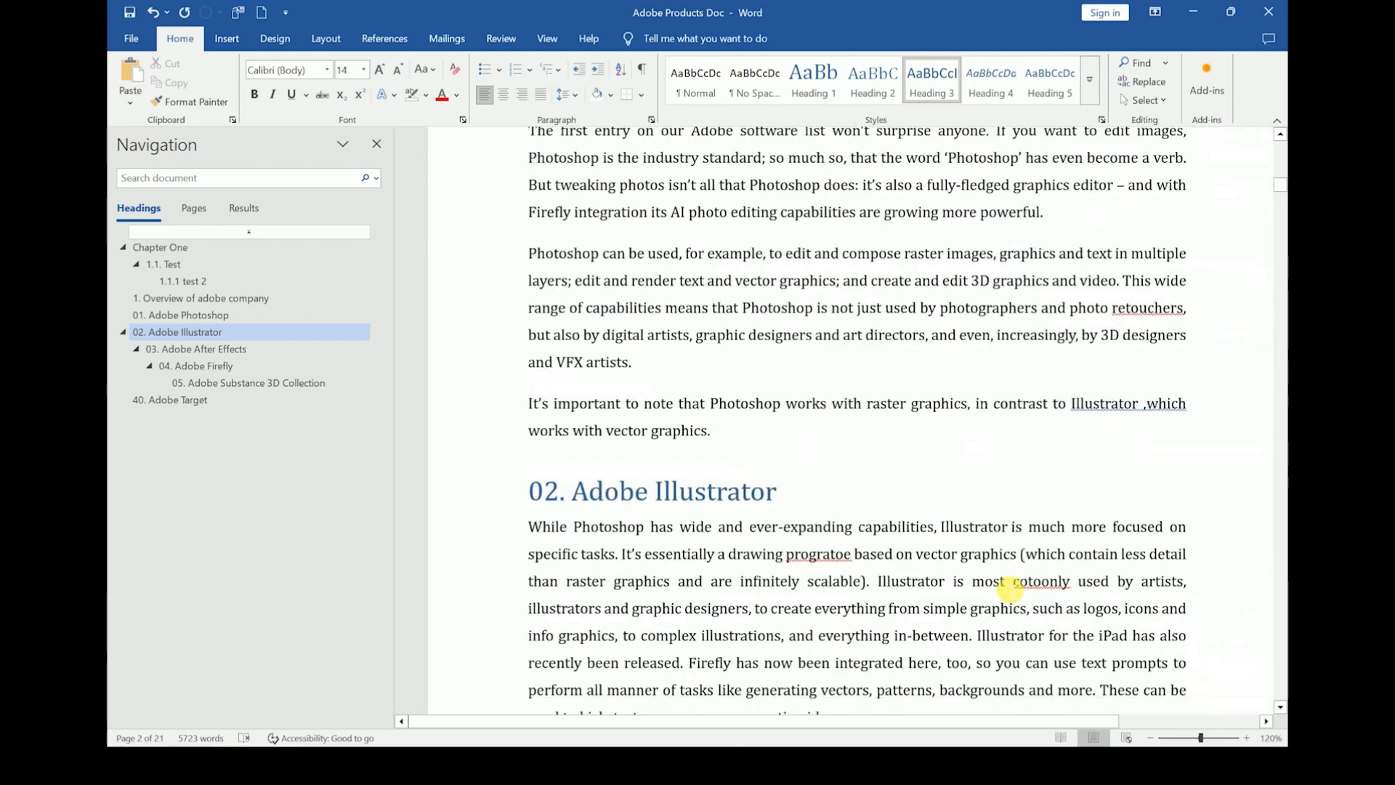
{"action": "scroll", "coordinate": [1010, 589], "scroll_direction": "up", "scroll_amount": 8}
{"action": "scroll", "coordinate": [1010, 589], "scroll_direction": "up", "scroll_amount": 5}
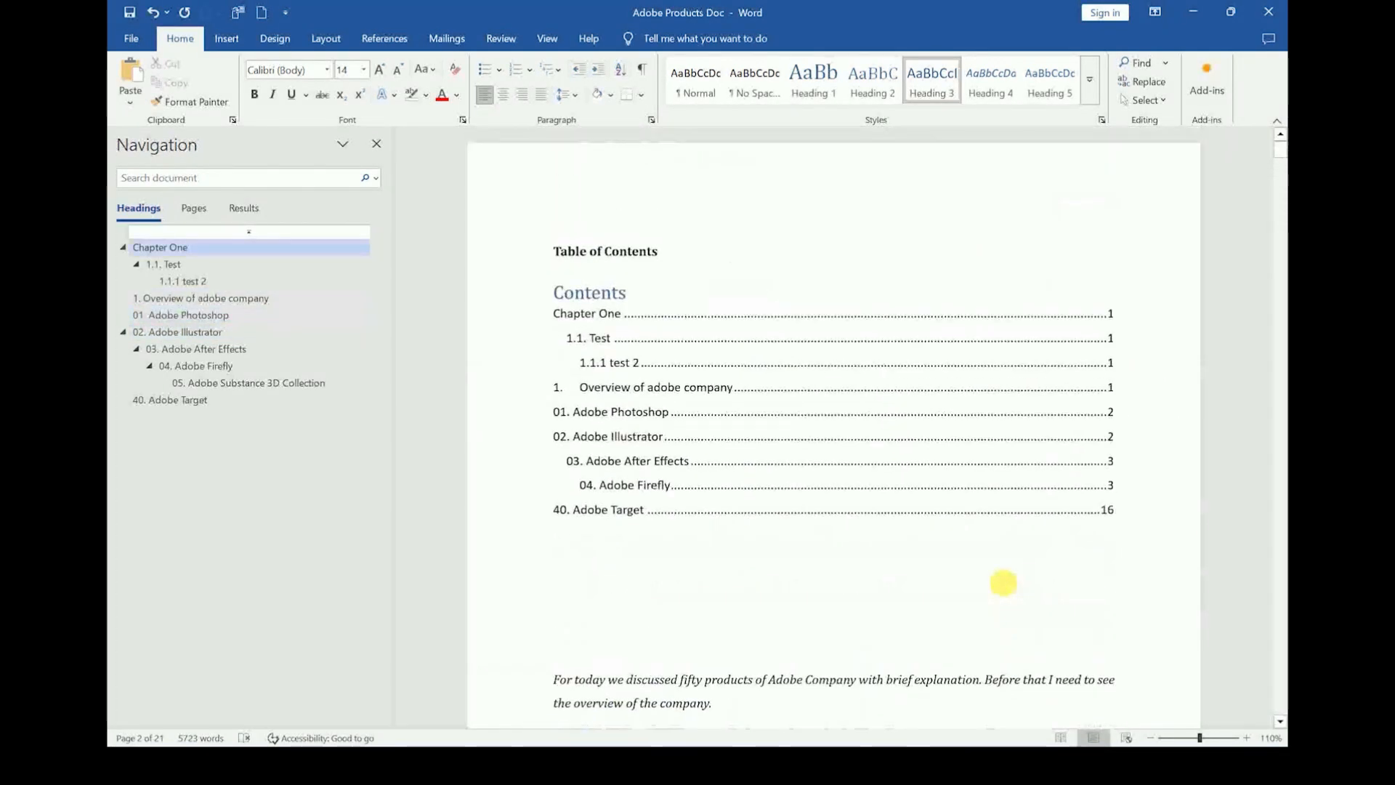
{"action": "left_click", "coordinate": [831, 412]}
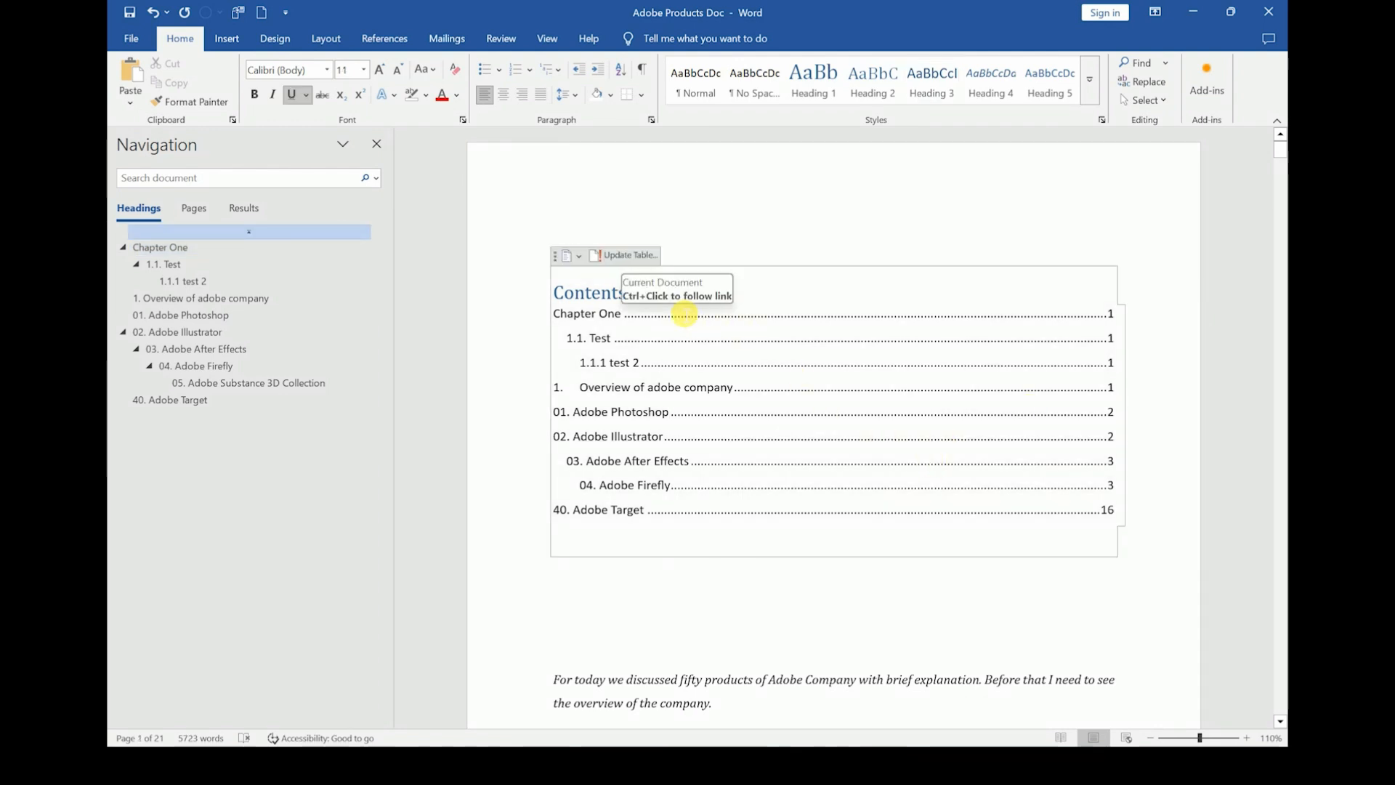
{"action": "left_click", "coordinate": [616, 258]}
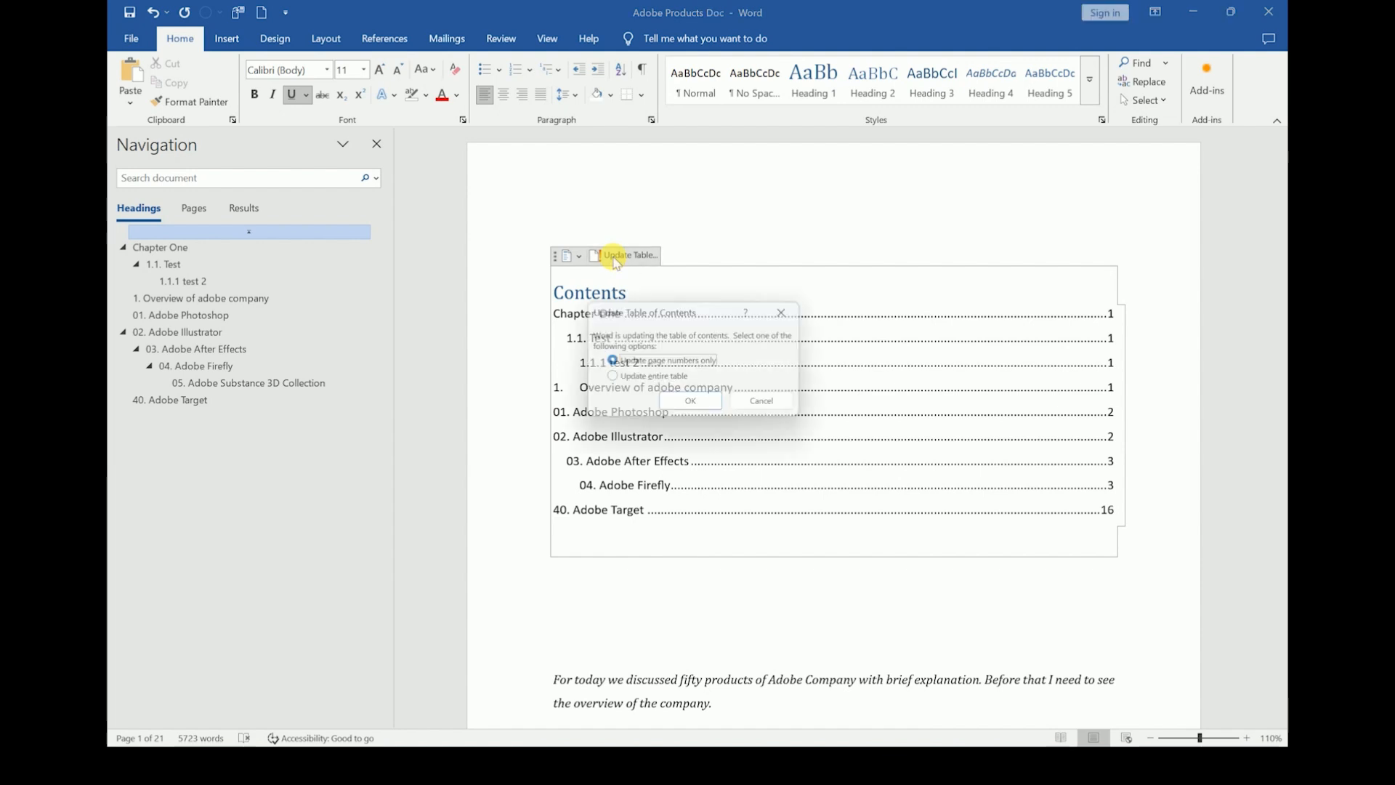
{"action": "left_click", "coordinate": [638, 381]}
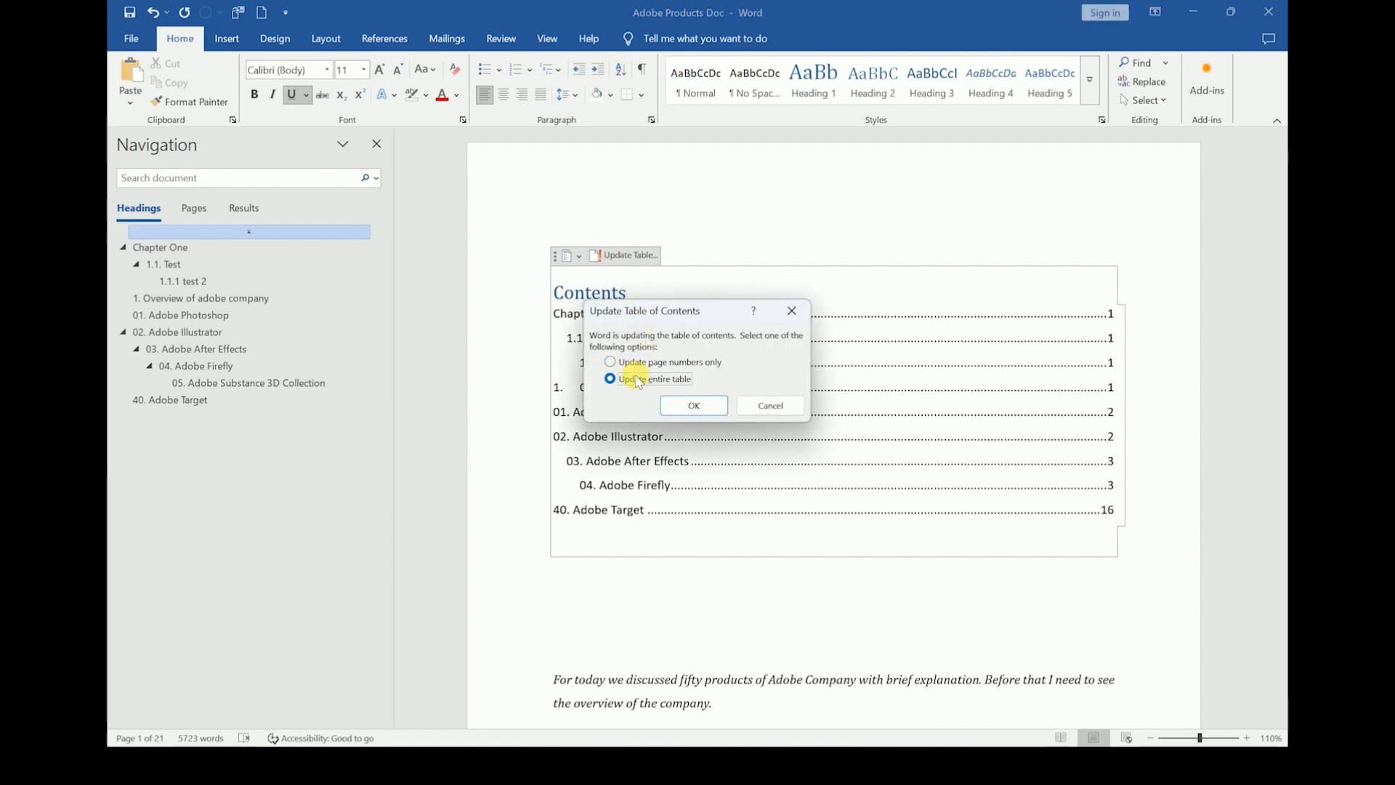
{"action": "left_click", "coordinate": [692, 406]}
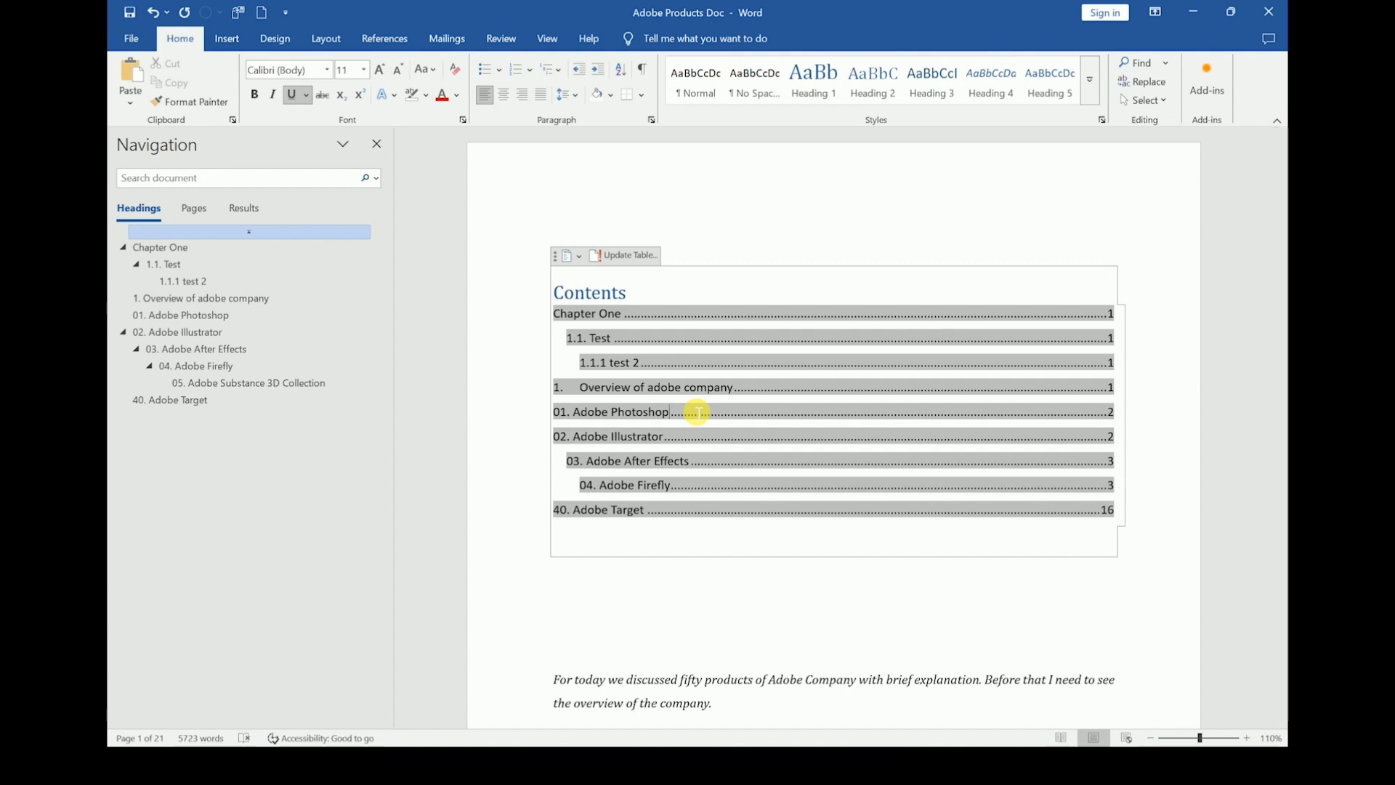
- Narrow the Navigation pane beside the document page
{"action": "scroll", "coordinate": [697, 412], "scroll_direction": "down", "scroll_amount": 4}
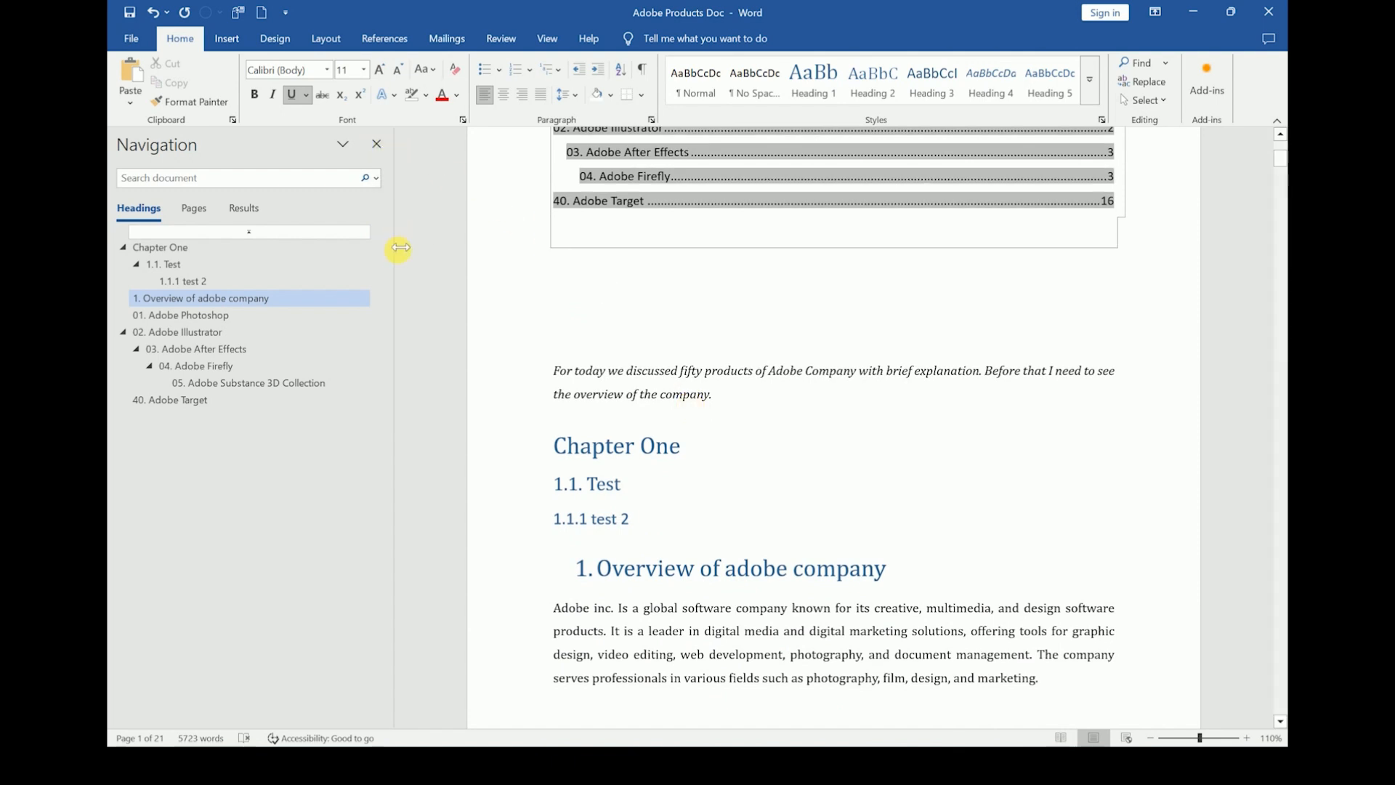
{"action": "left_click_drag", "start_coordinate": [399, 248], "coordinate": [302, 249]}
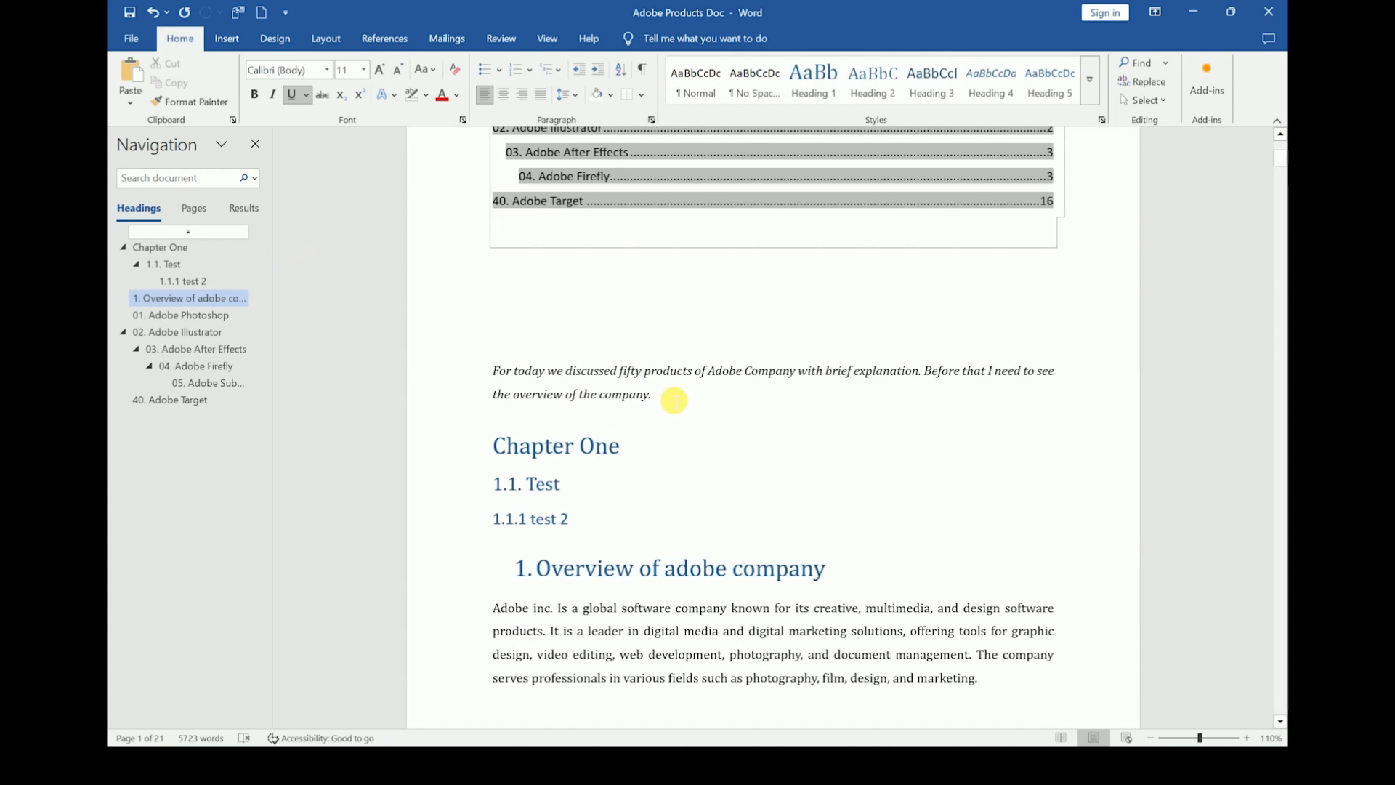
{"action": "left_click", "coordinate": [806, 443]}
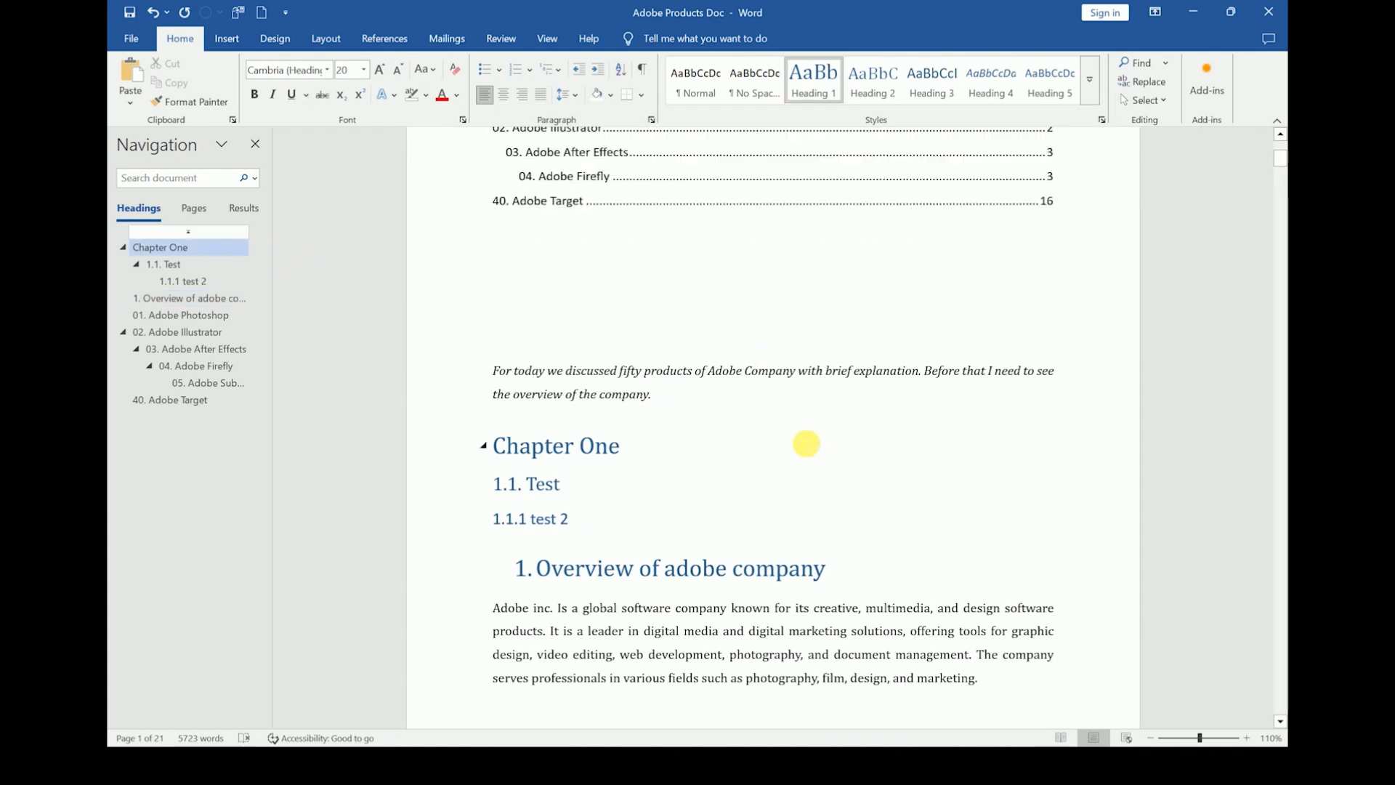
{"action": "scroll", "coordinate": [805, 443], "scroll_direction": "down", "scroll_amount": 3}
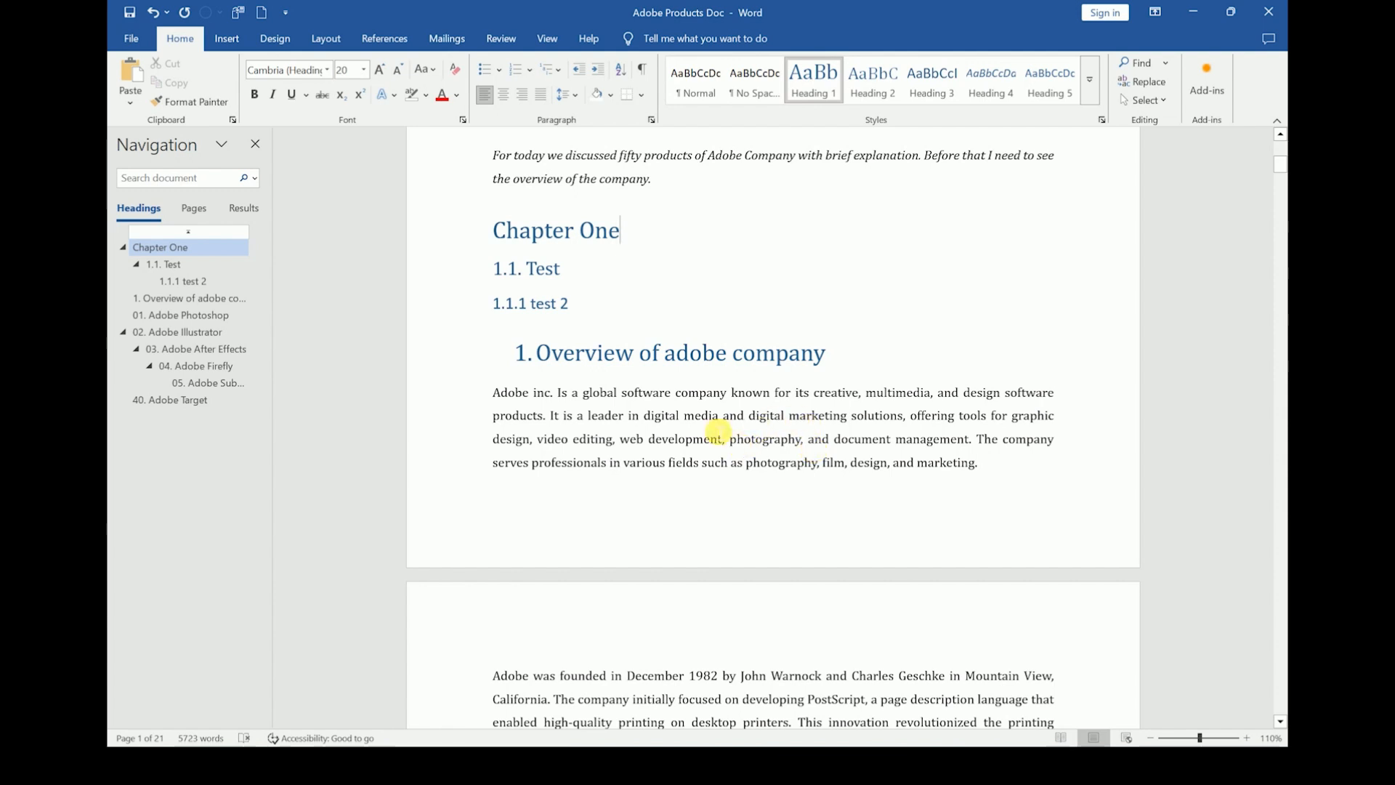
{"action": "double_click", "coordinate": [705, 421]}
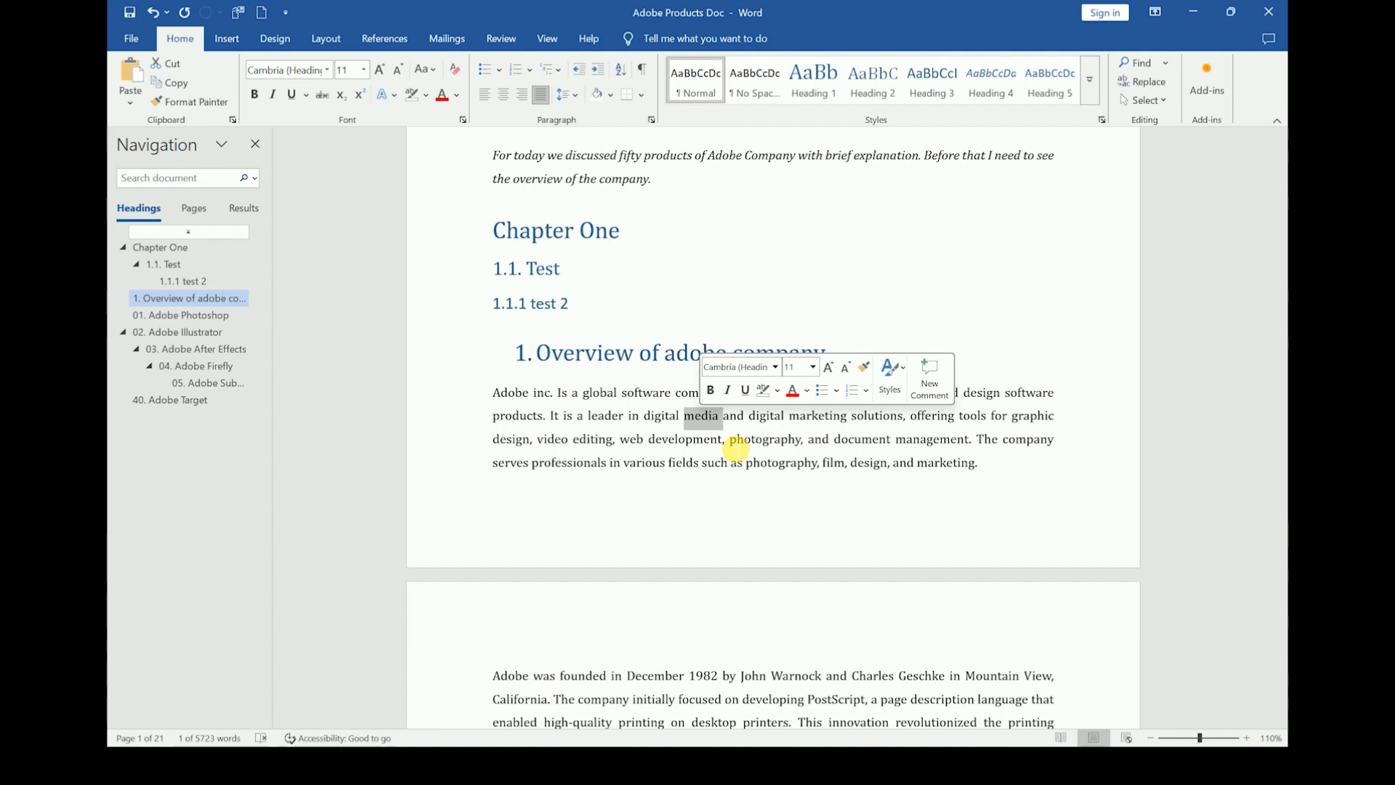
{"action": "left_click", "coordinate": [686, 456]}
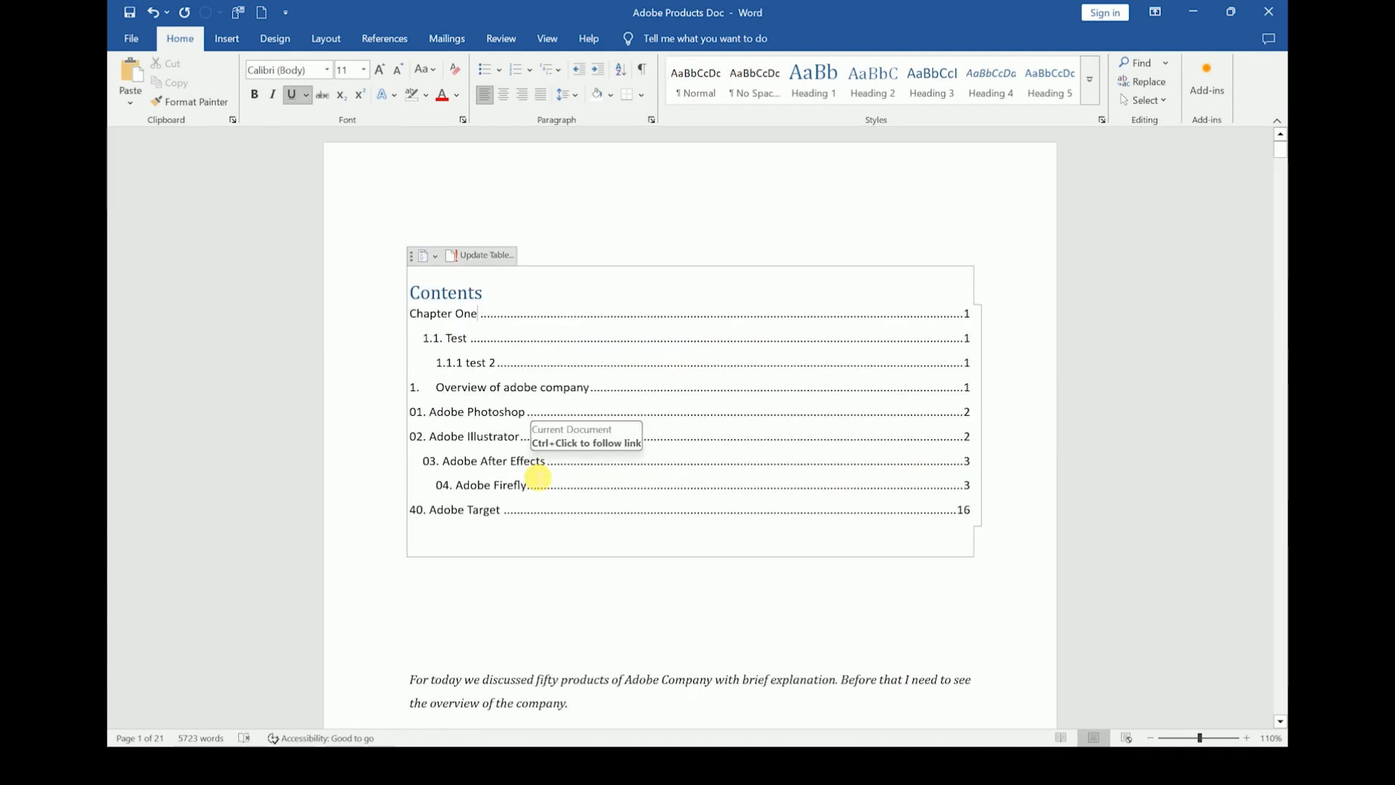
- Search the document for "Adobe", check the highlighted matches in the table of contents, and close the search pane
{"action": "key", "text": "ctrl+f"}
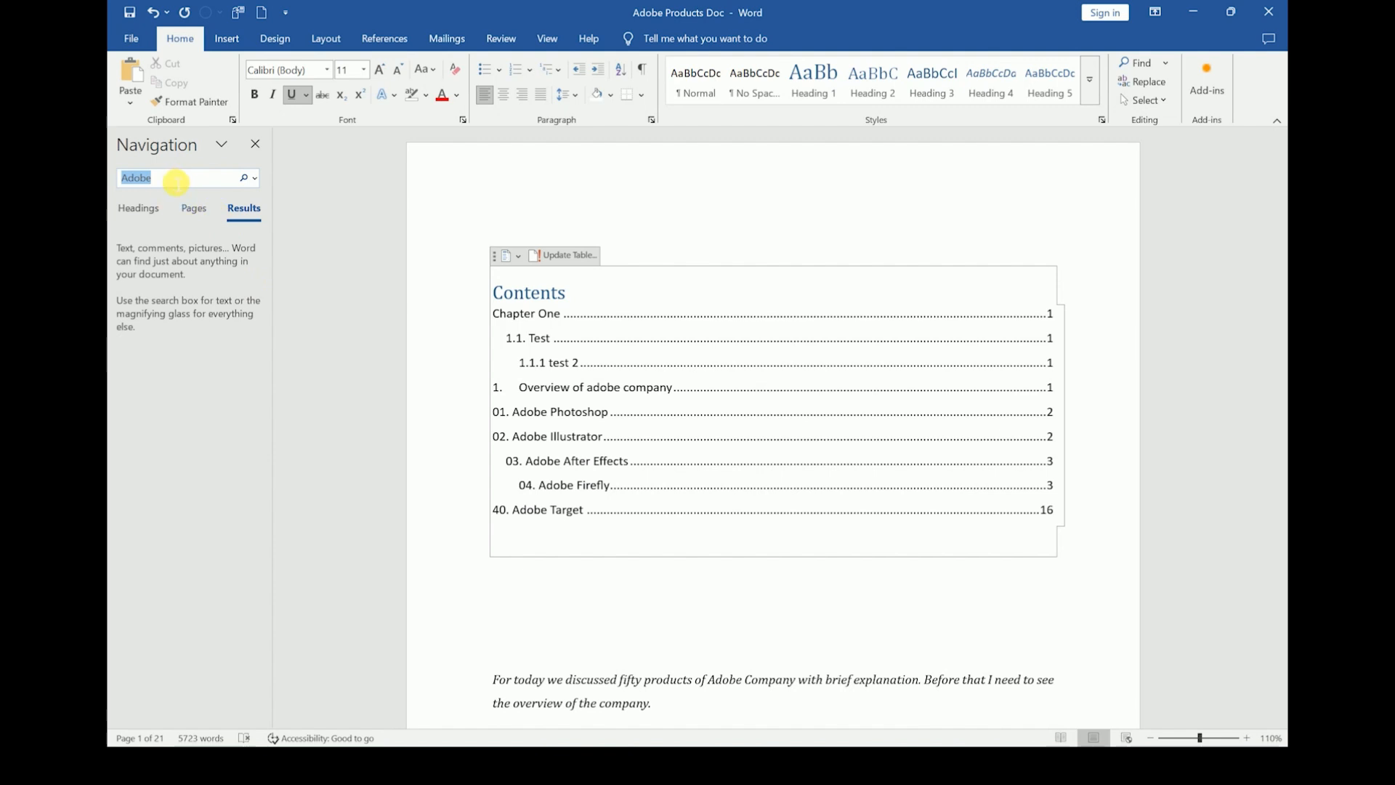
{"action": "left_click", "coordinate": [176, 182]}
{"action": "key", "text": "Return"}
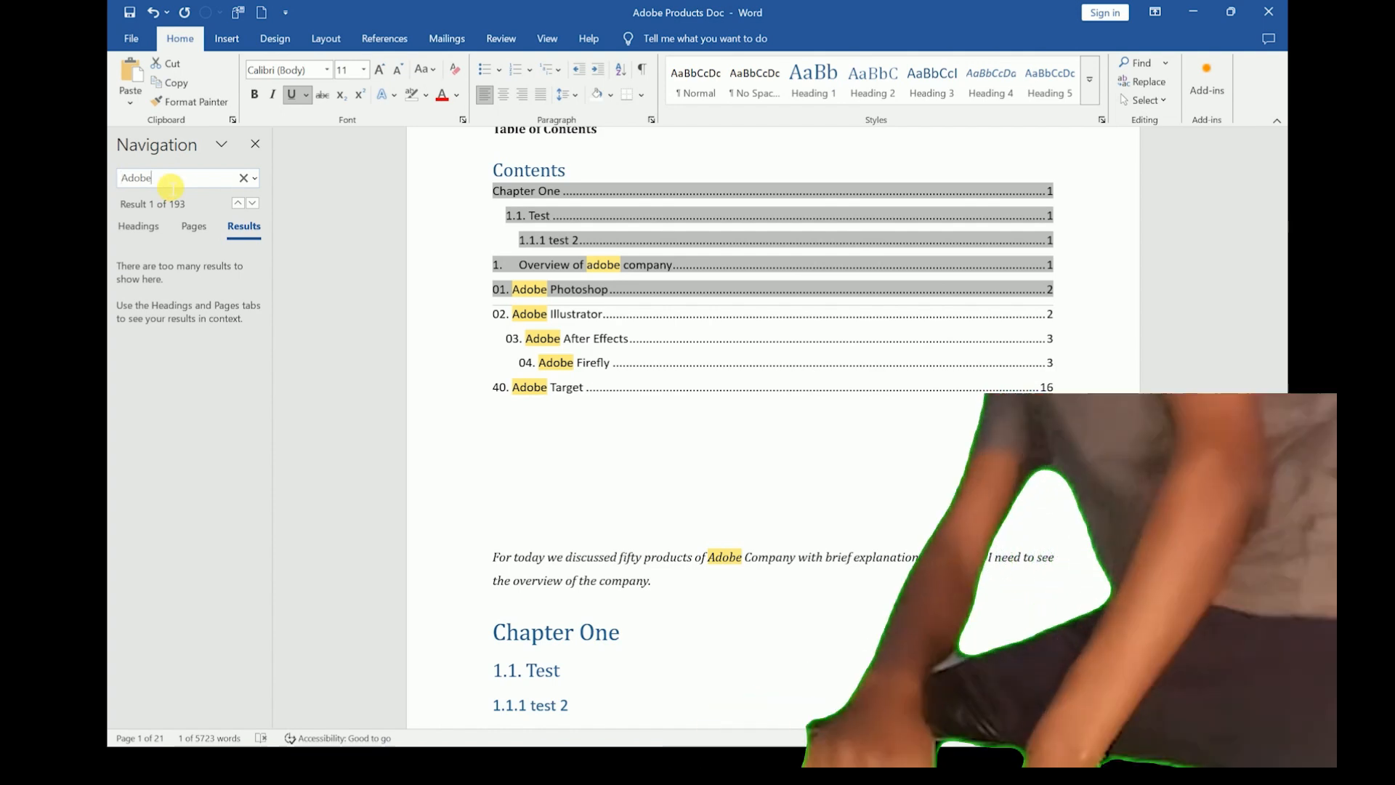
{"action": "left_click", "coordinate": [115, 182]}
{"action": "left_click", "coordinate": [654, 318]}
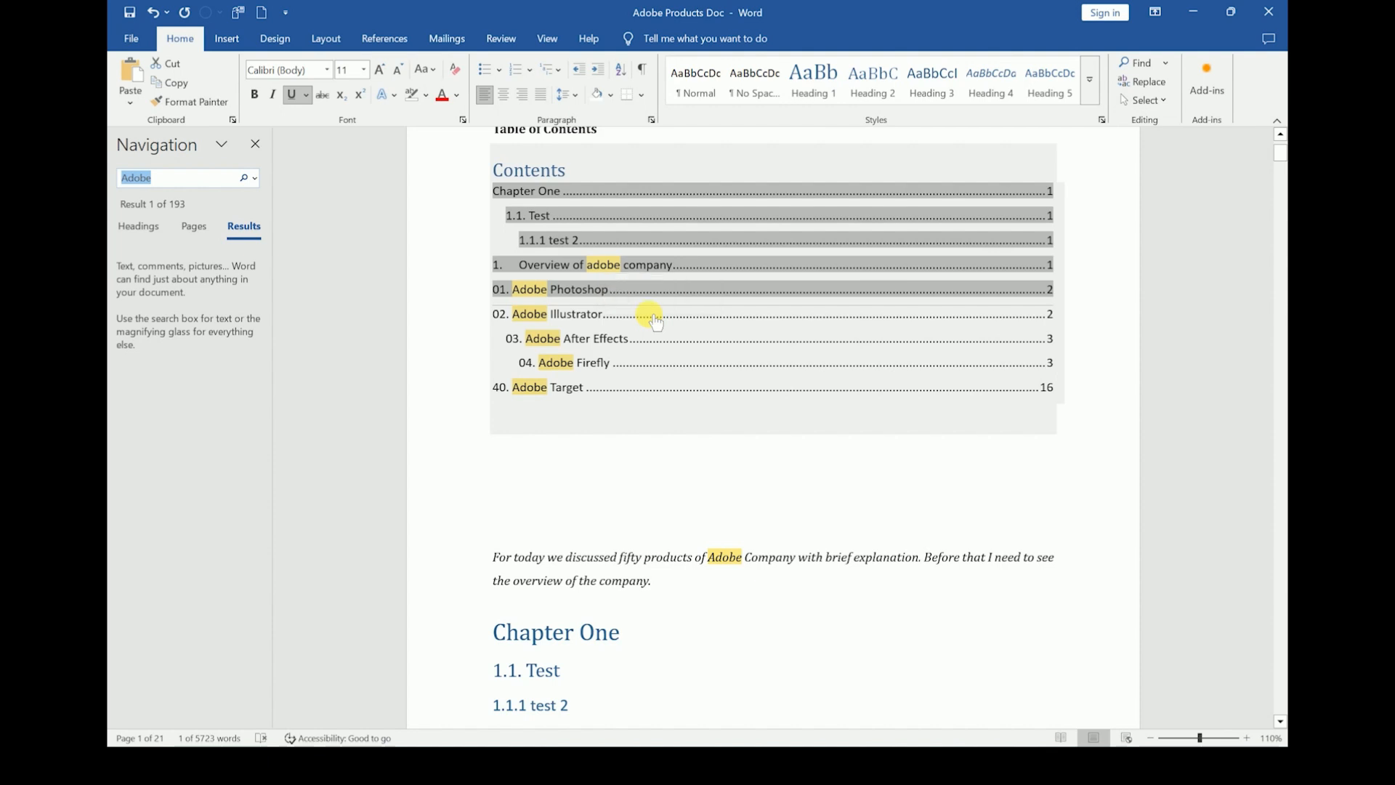
{"action": "left_click", "coordinate": [674, 375]}
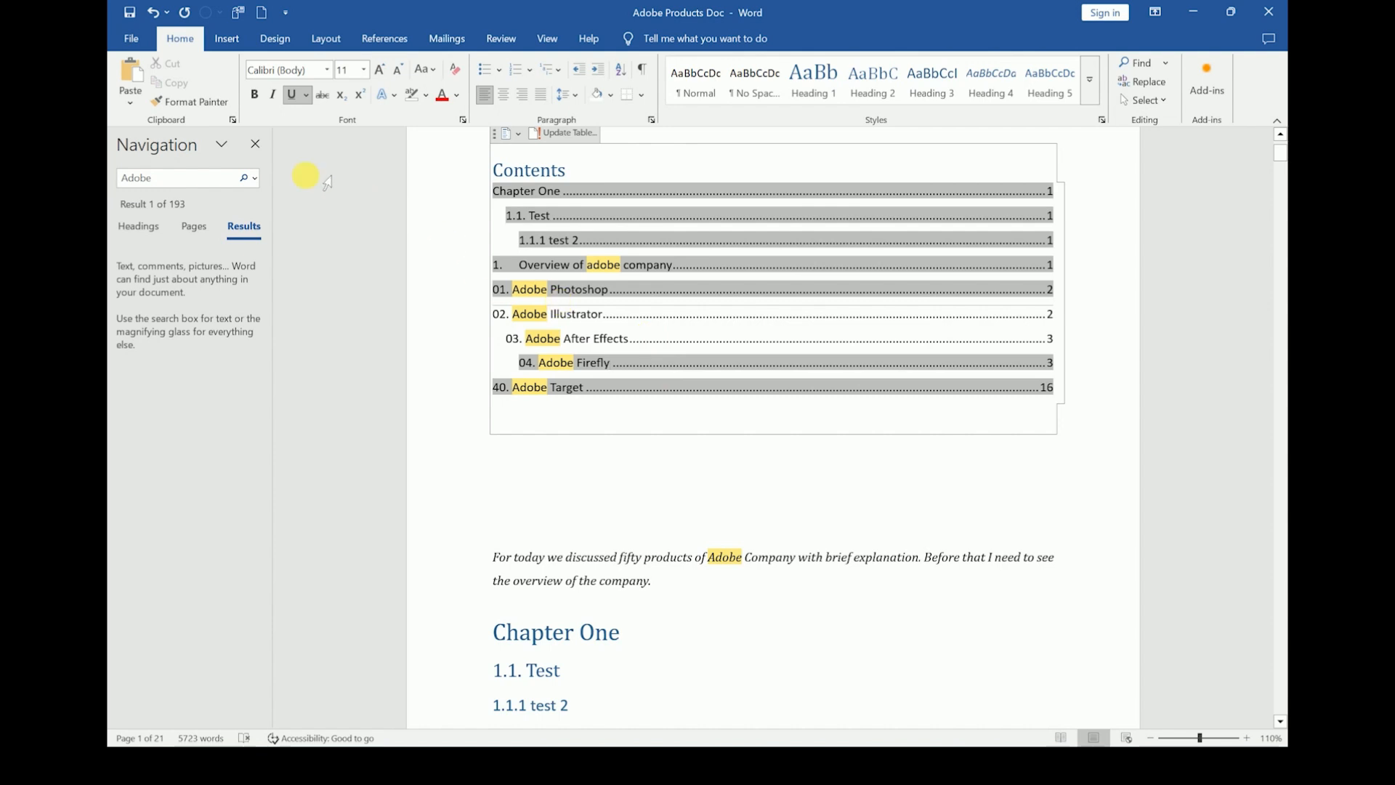
{"action": "left_click", "coordinate": [256, 145]}
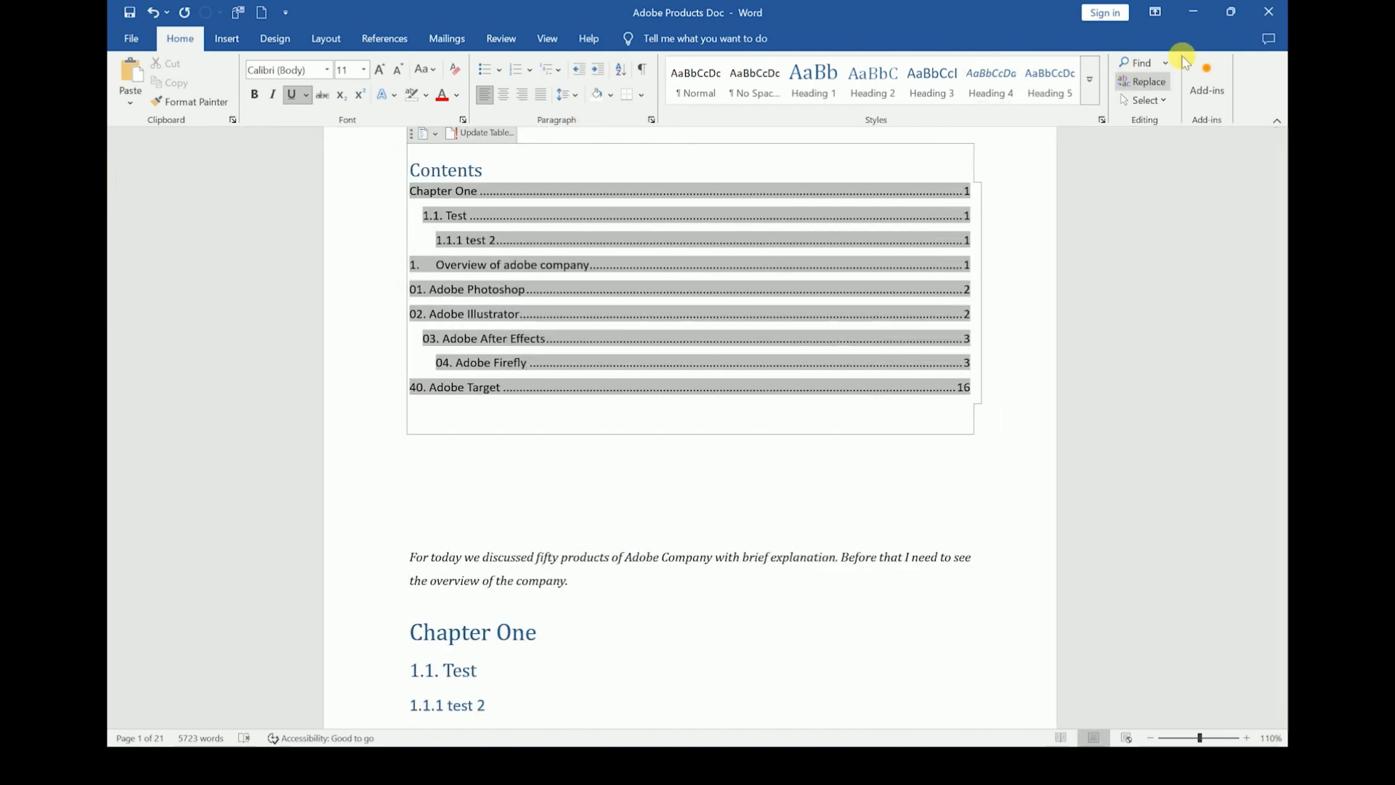
- Replace every occurrence of "Adobe" in the document with "Addis Ababa"
{"action": "left_click", "coordinate": [1147, 82]}
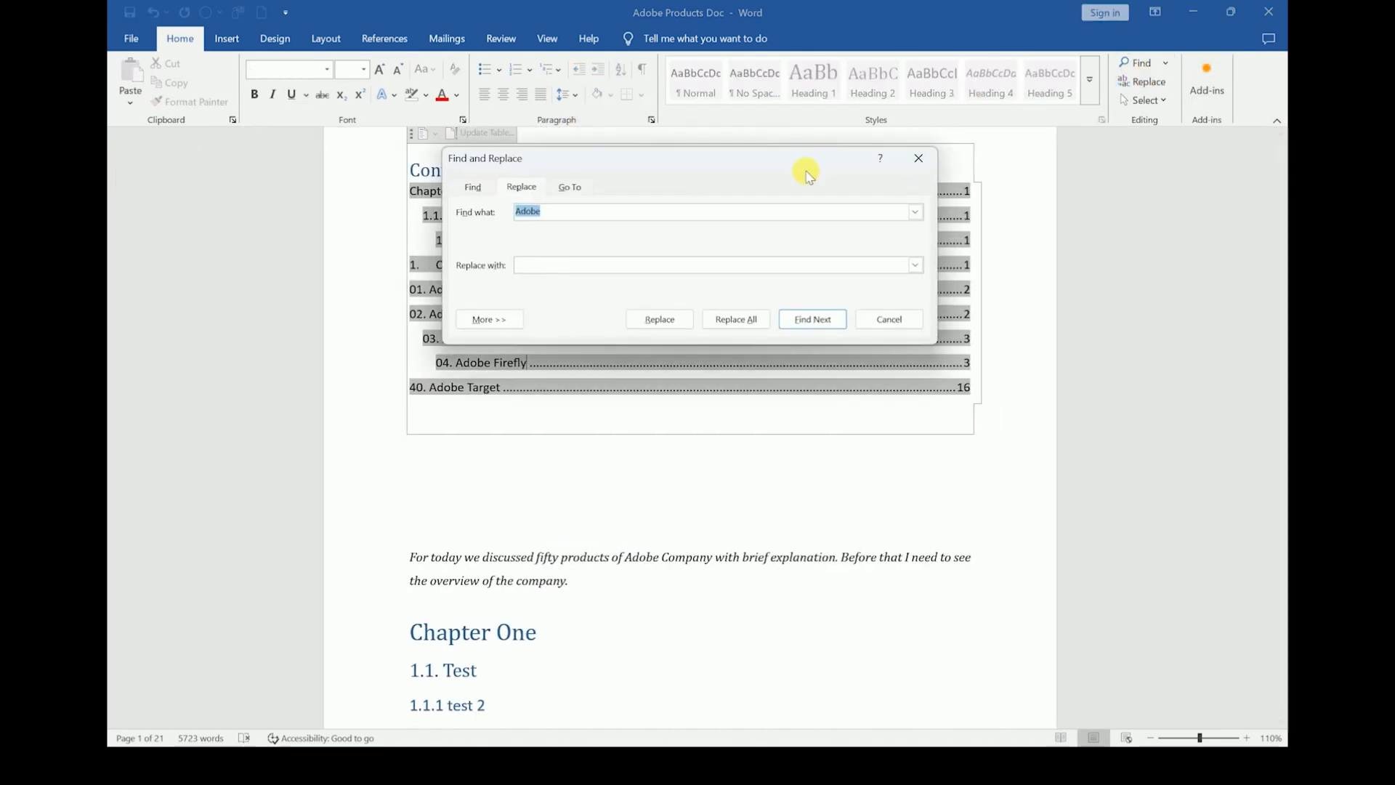
{"action": "left_click", "coordinate": [560, 266]}
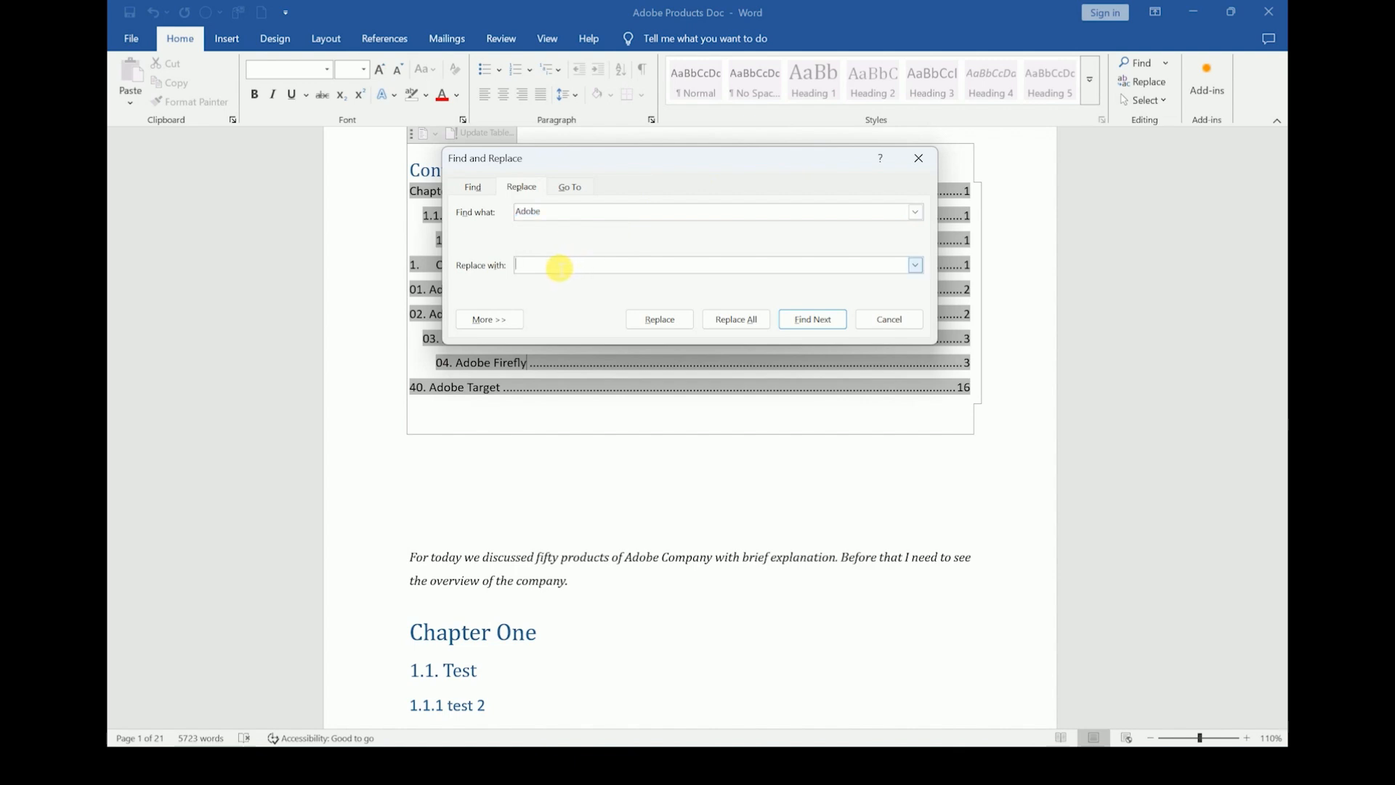
{"action": "type", "text": "Addis Ababa"}
{"action": "left_click_drag", "start_coordinate": [574, 267], "coordinate": [503, 269]}
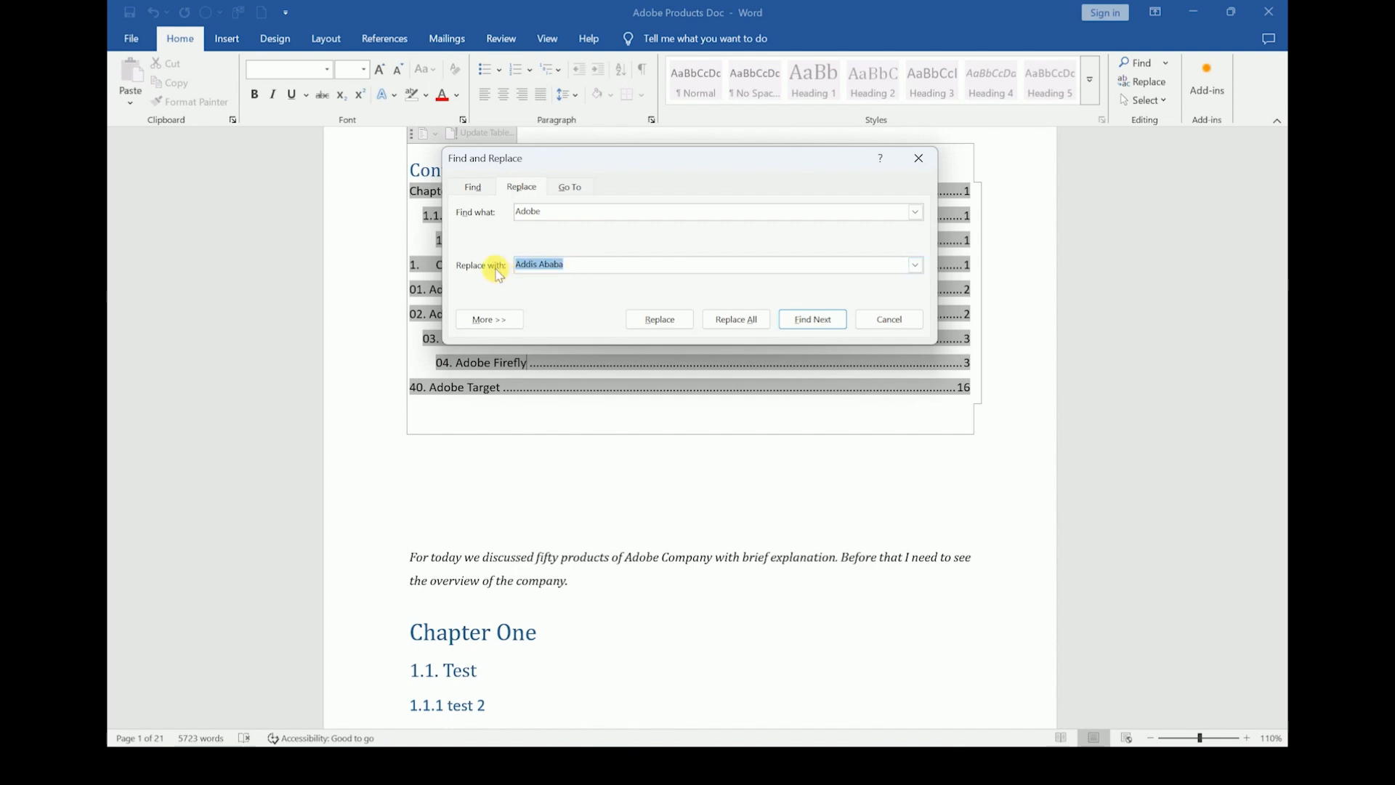
{"action": "left_click", "coordinate": [736, 319]}
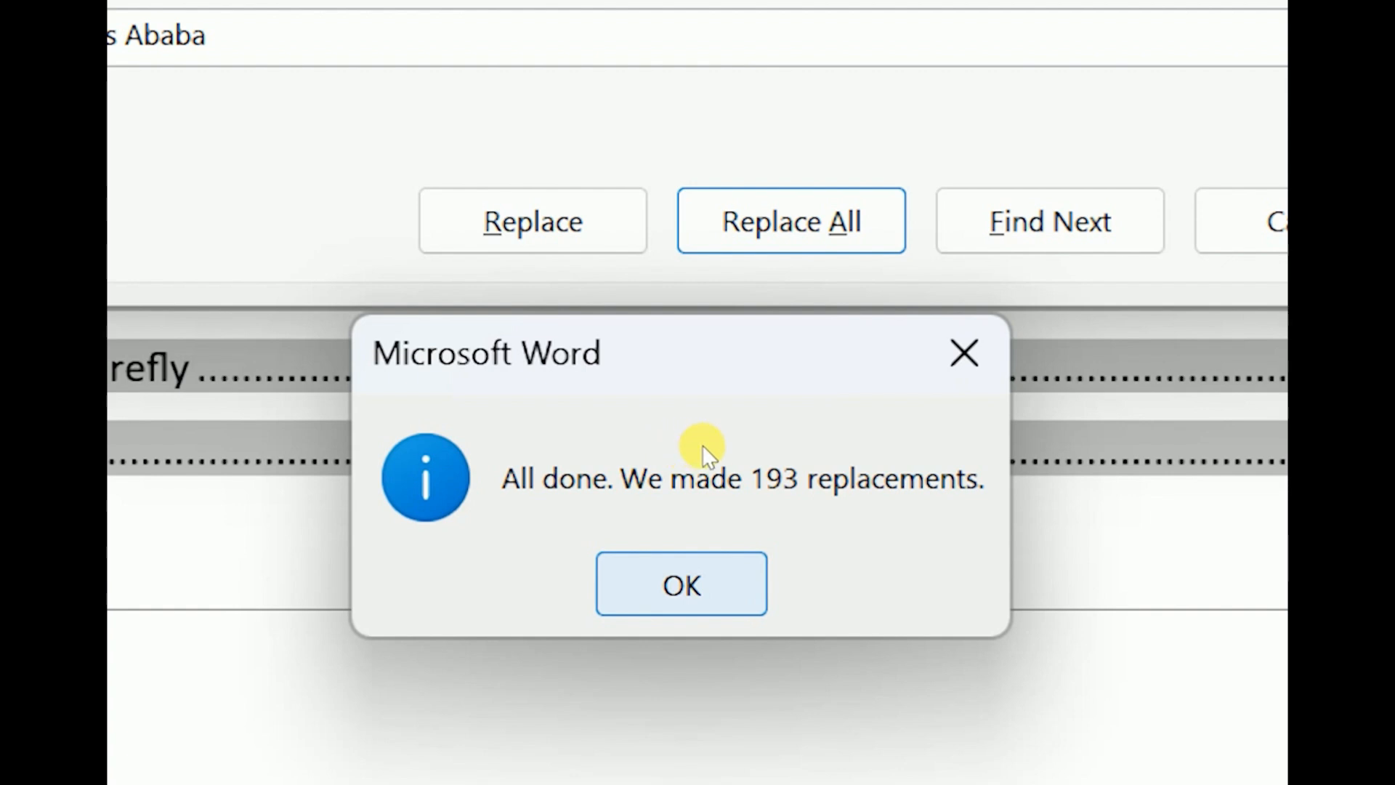
{"action": "key", "text": "Return"}
{"action": "key", "text": "Escape"}
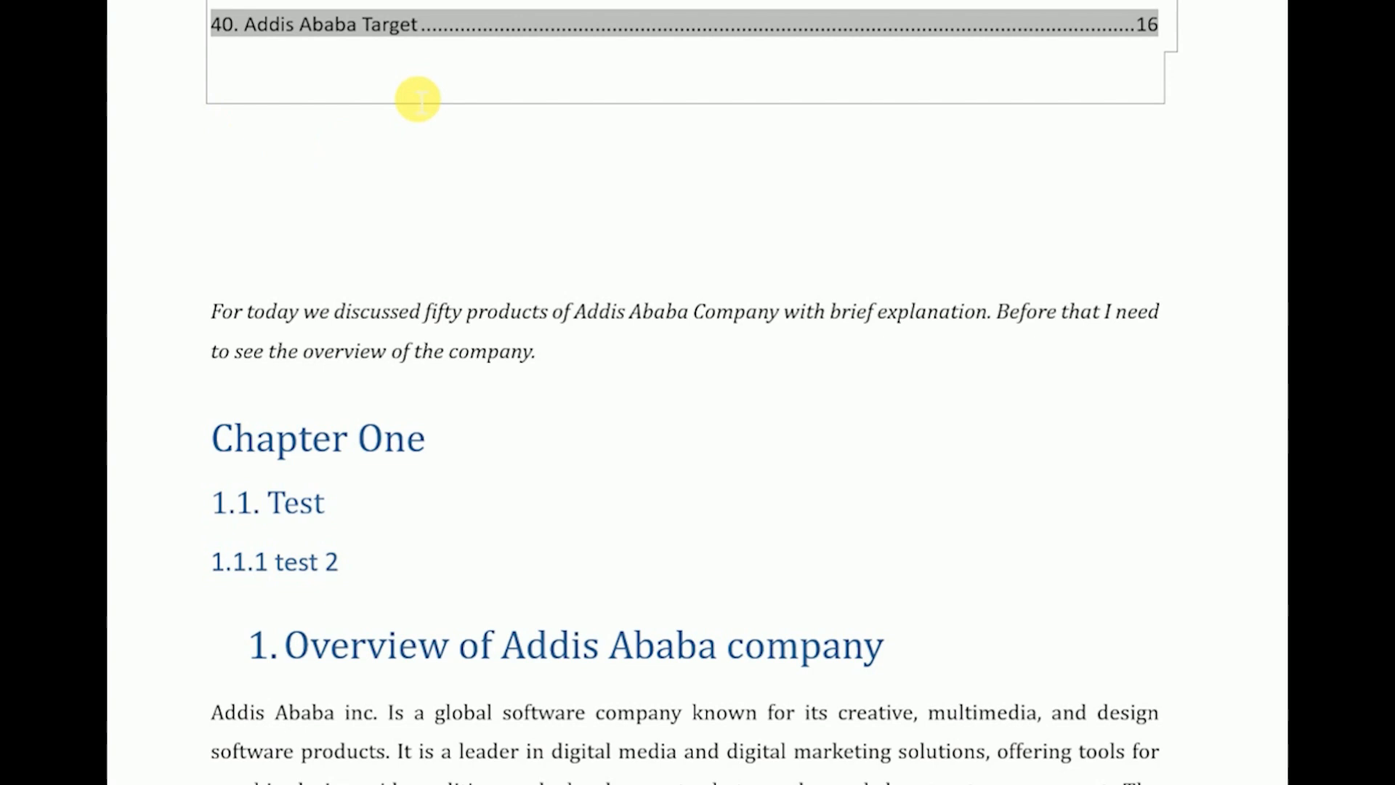
- Search for "Addis Ababa" and examine the replaced text in the table of contents and the chapter headings
{"action": "scroll", "coordinate": [418, 99], "scroll_direction": "up", "scroll_amount": 6}
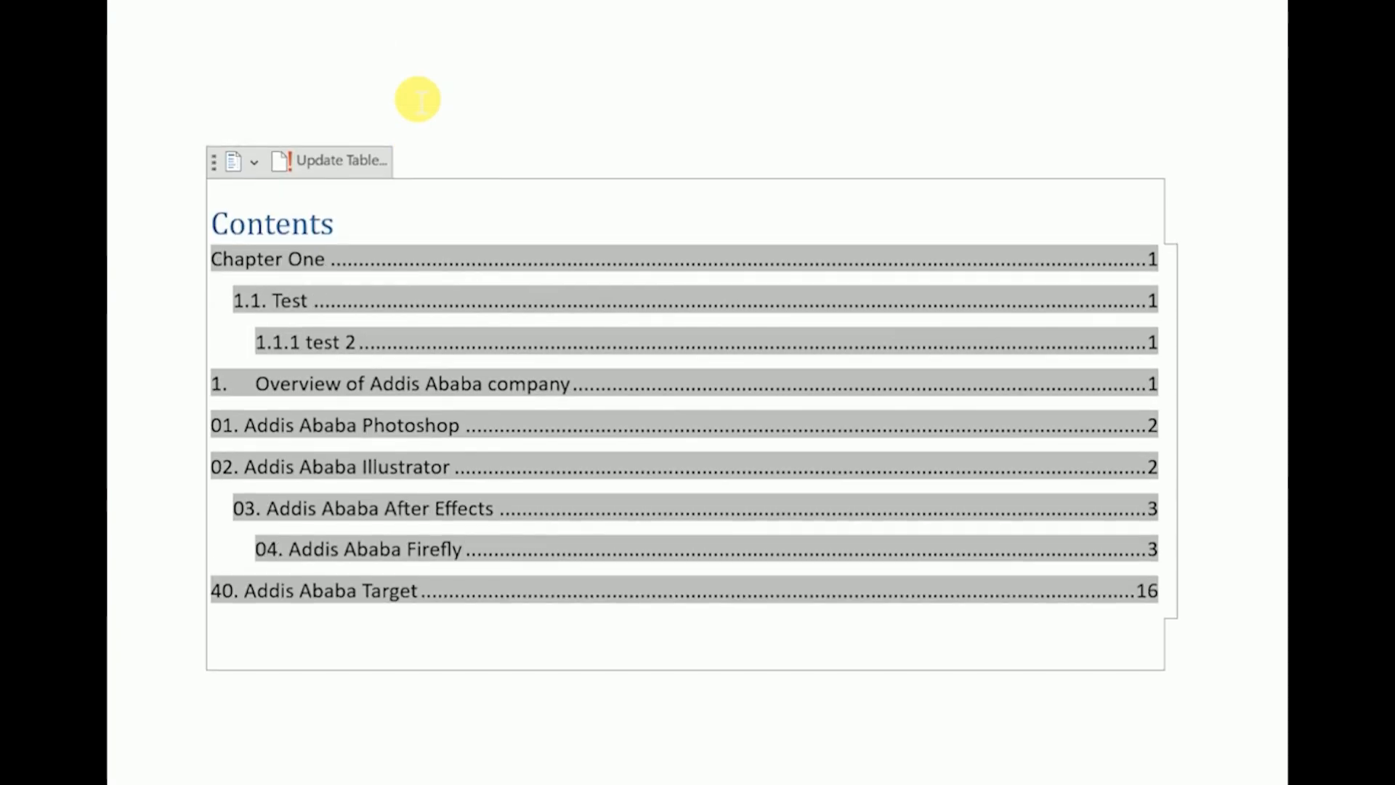
{"action": "scroll", "coordinate": [417, 99], "scroll_direction": "left", "scroll_amount": 2}
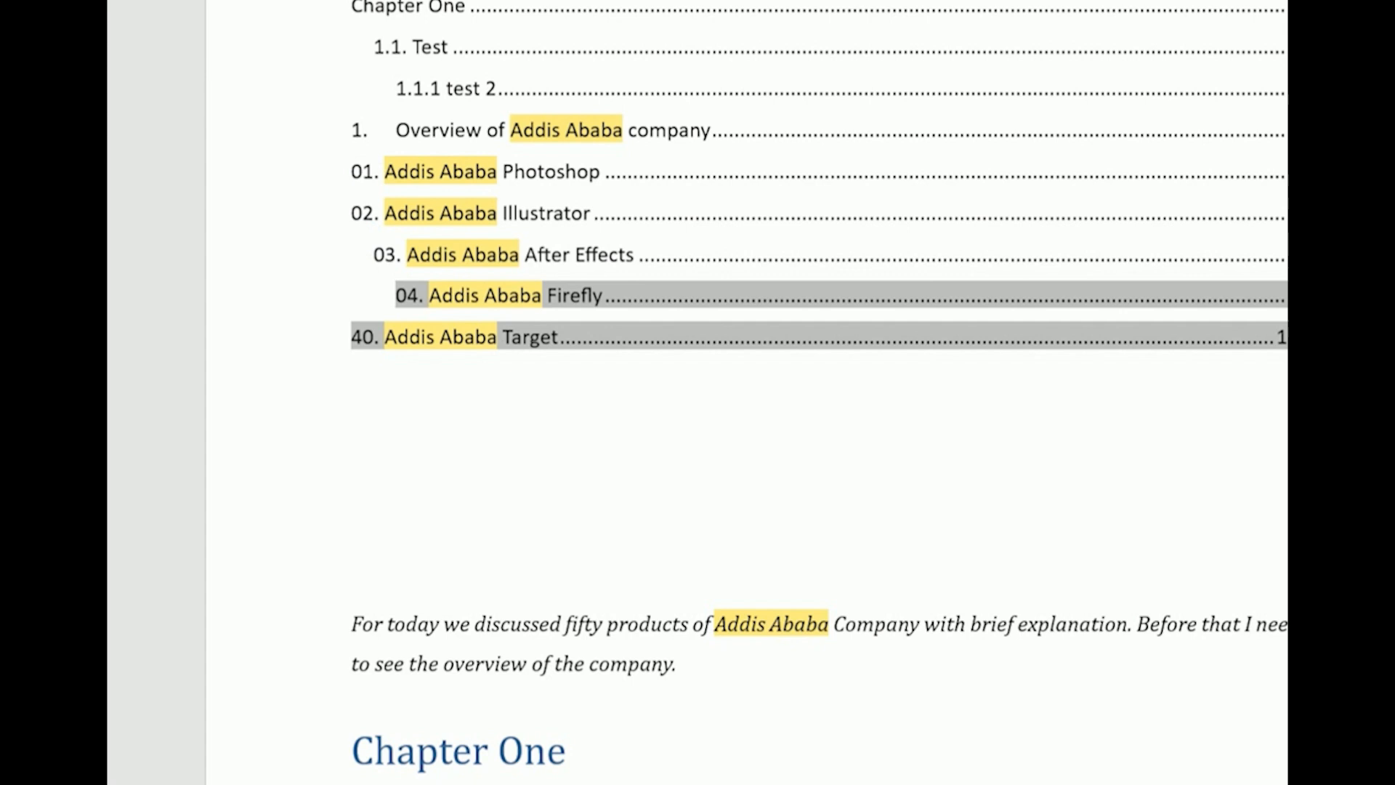
{"action": "scroll", "coordinate": [697, 392], "scroll_direction": "down", "scroll_amount": 2}
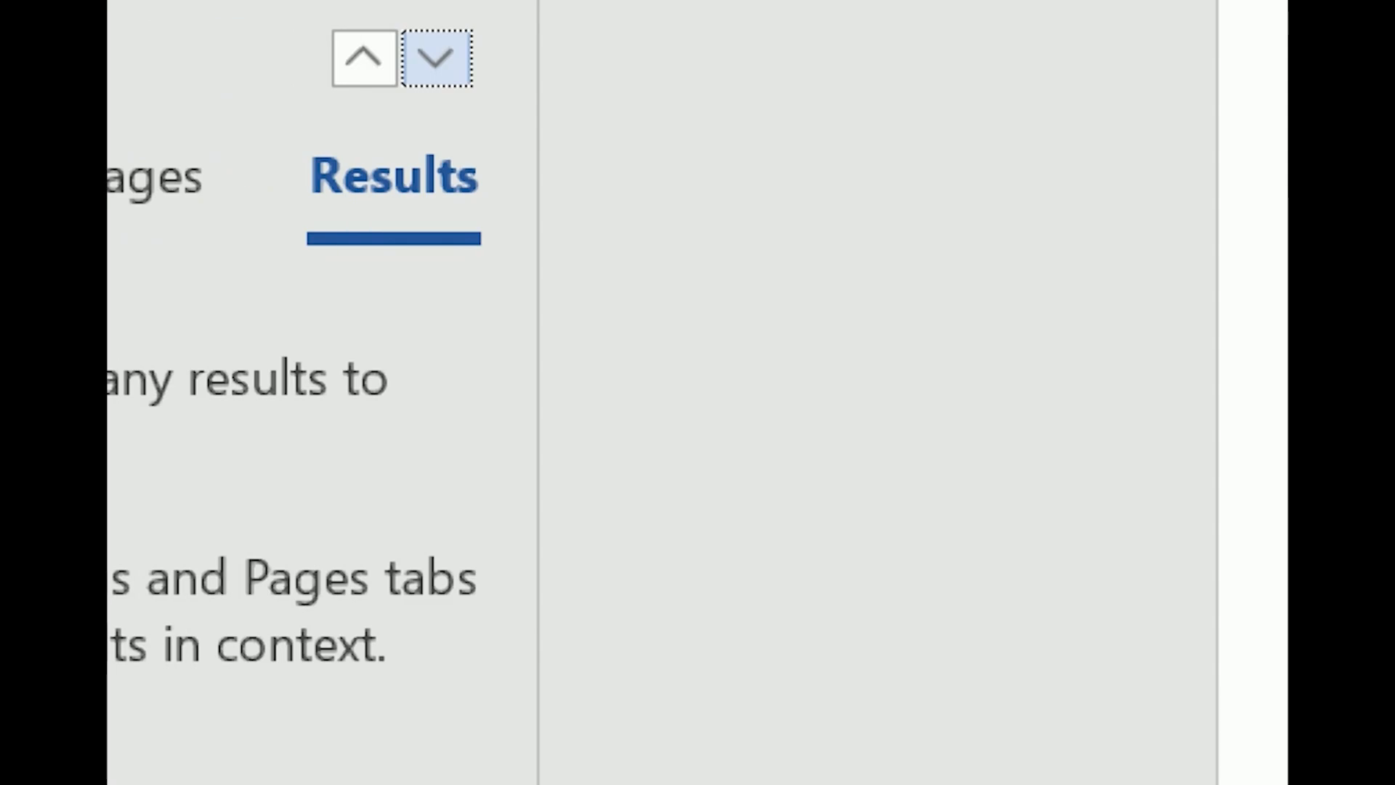
{"action": "key", "text": "Tab"}
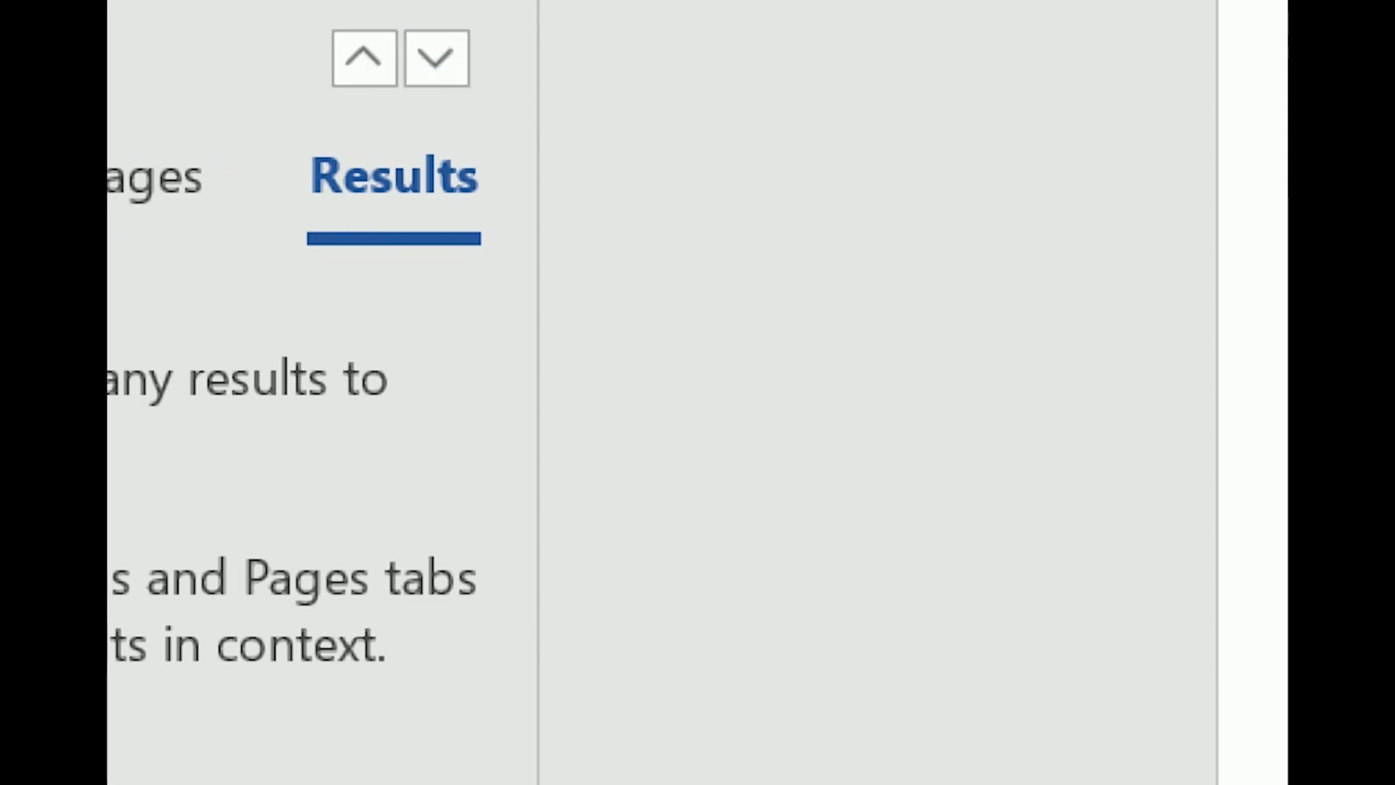
{"action": "key", "text": "BackSpace"}
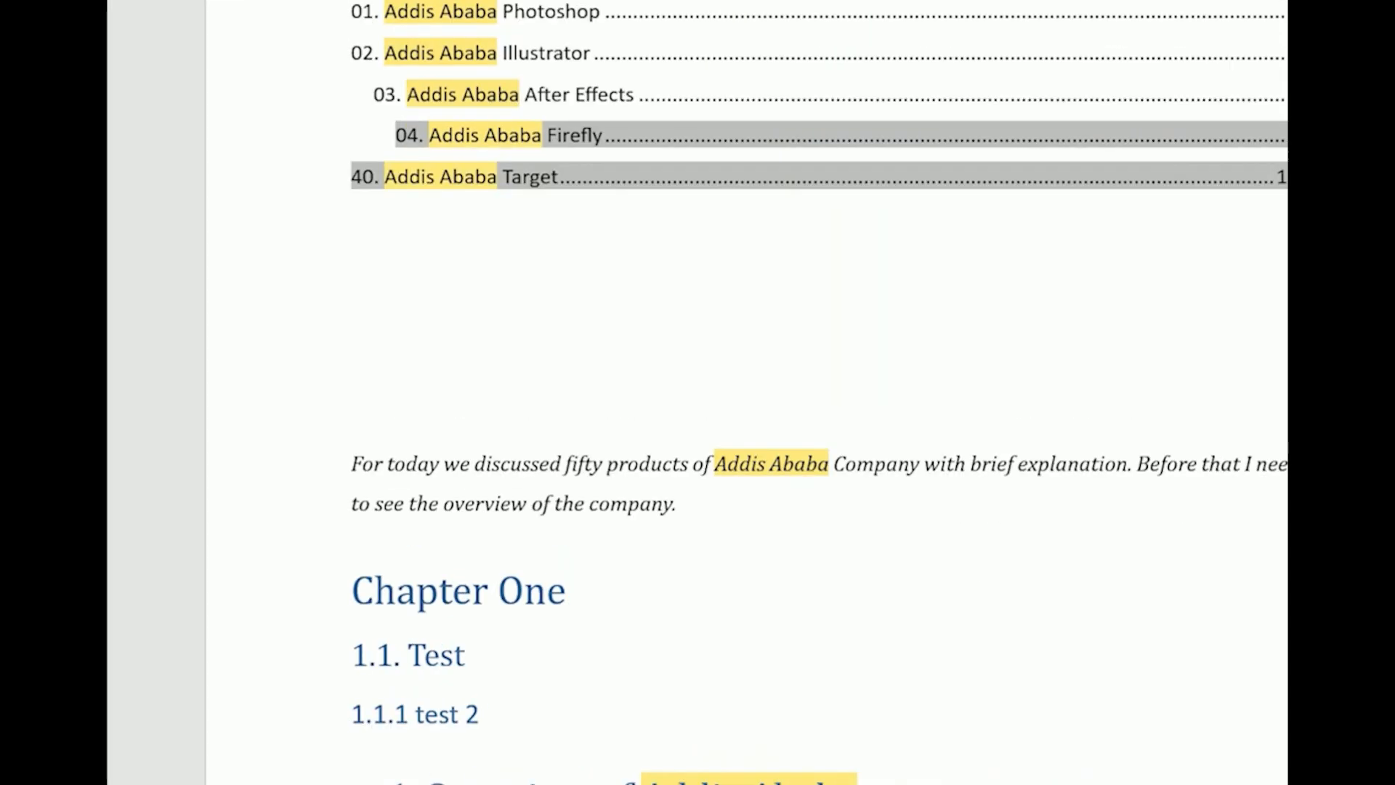
{"action": "left_click", "coordinate": [509, 134]}
{"action": "scroll", "coordinate": [579, 256], "scroll_direction": "up", "scroll_amount": 1}
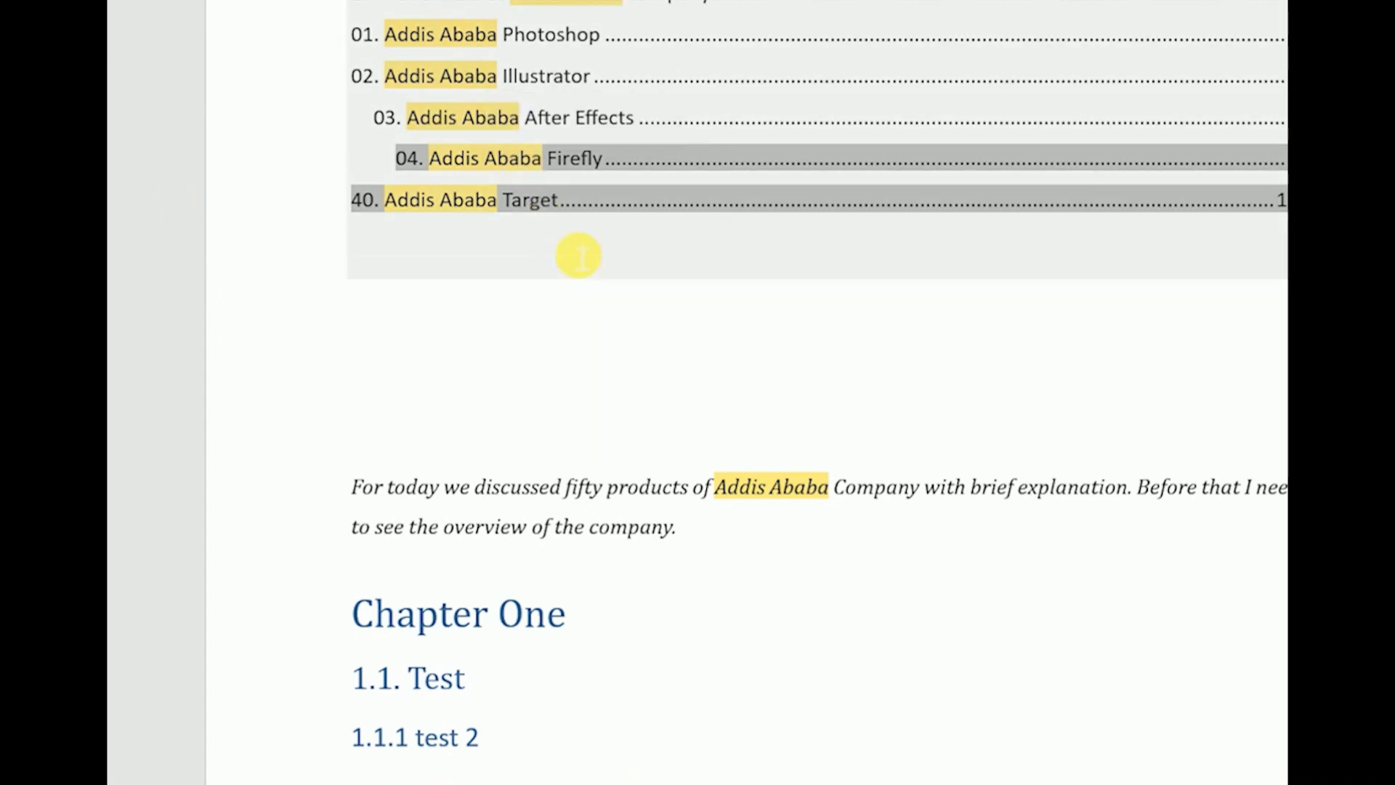
{"action": "scroll", "coordinate": [579, 255], "scroll_direction": "up", "scroll_amount": 5}
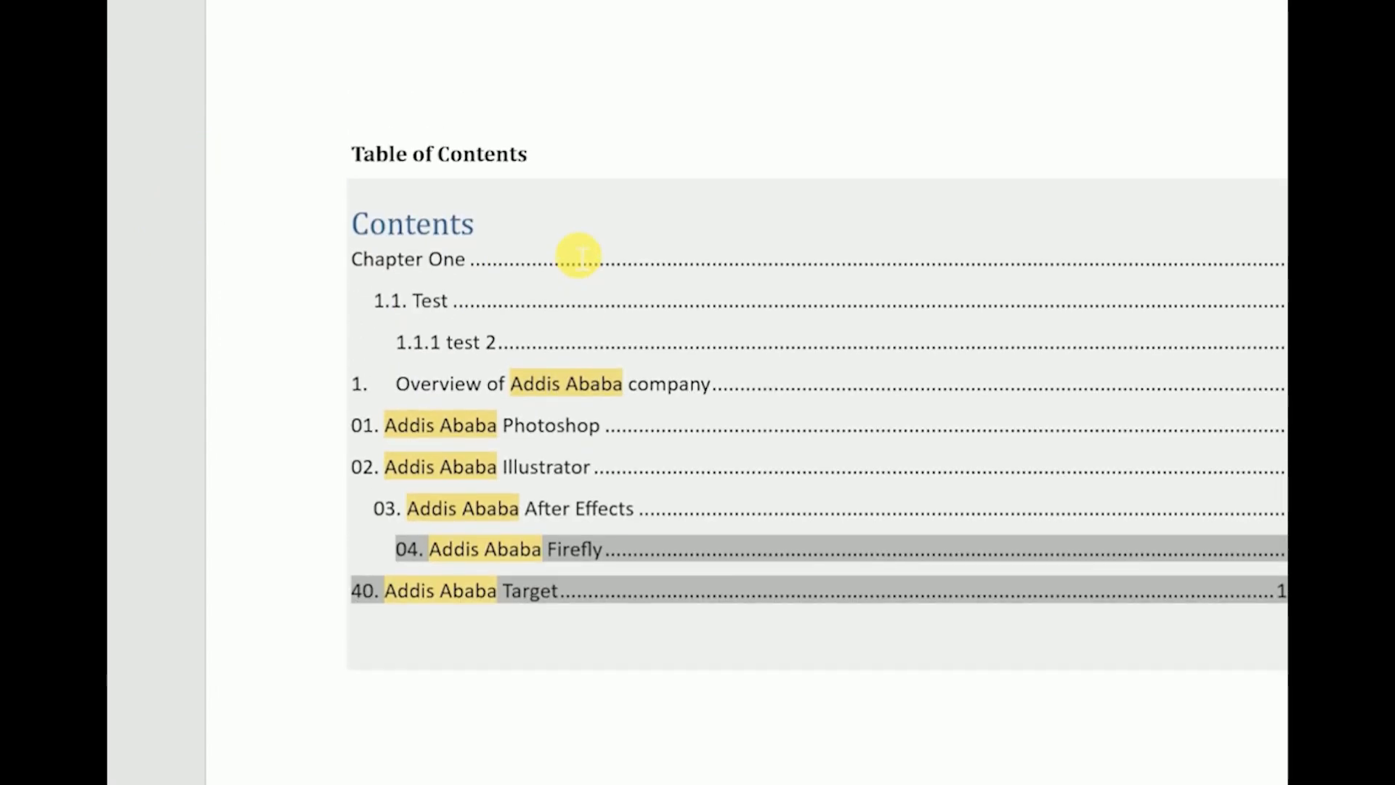
- Replace every occurrence of "Addis Ababa" in the document with "Adobe" and close the Find and Replace dialog
{"action": "key", "text": "super"}
{"action": "key", "text": "super"}
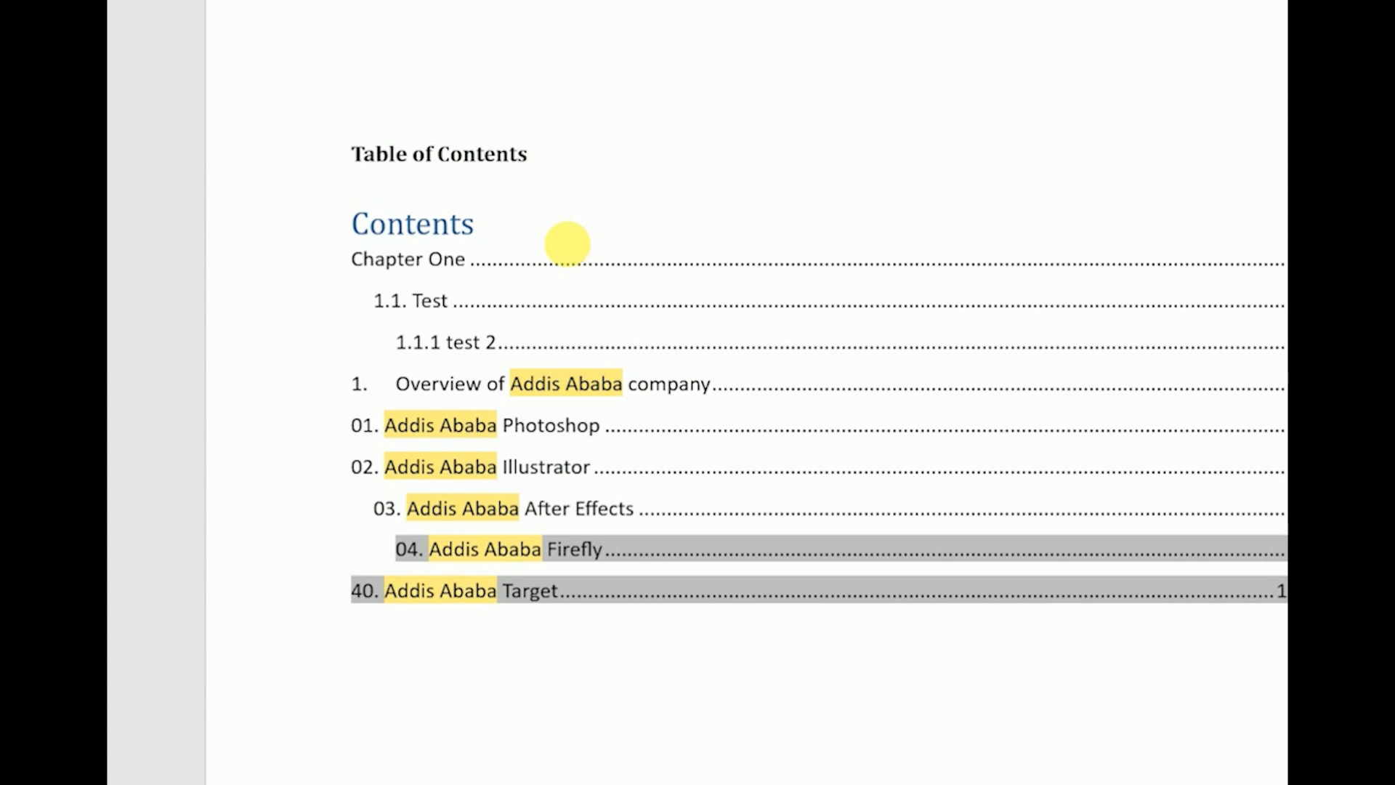
{"action": "key", "text": "ctrl+h"}
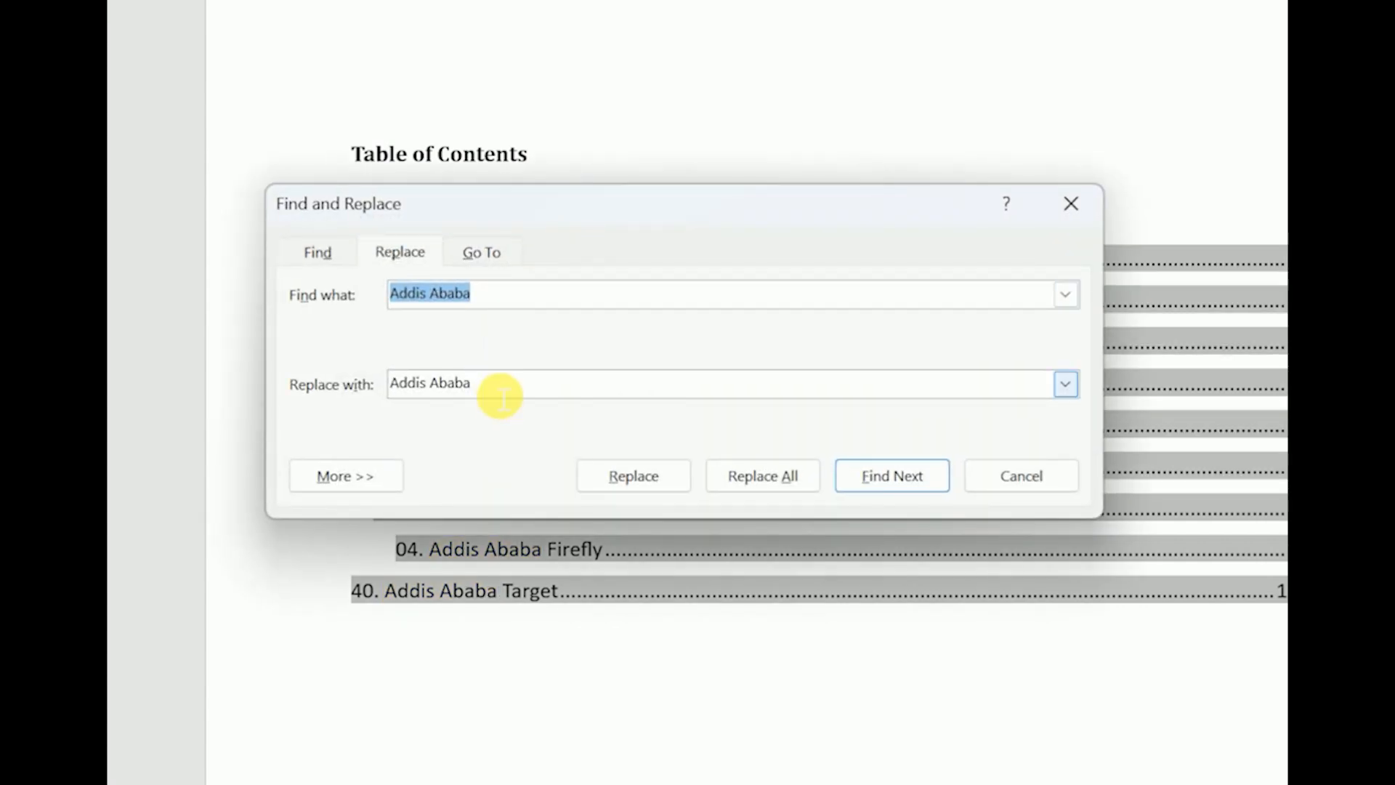
{"action": "left_click_drag", "start_coordinate": [501, 396], "coordinate": [386, 389]}
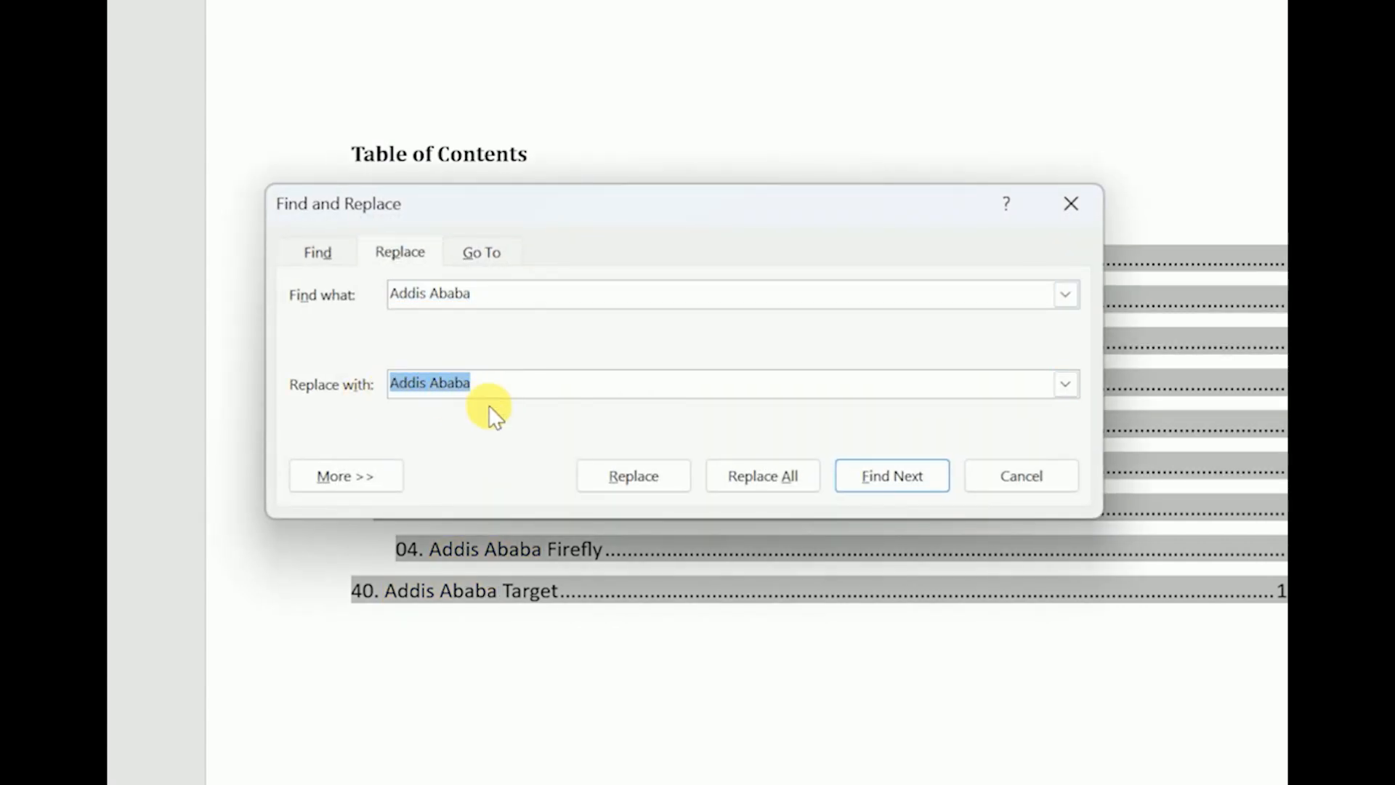
{"action": "type", "text": "Adobe"}
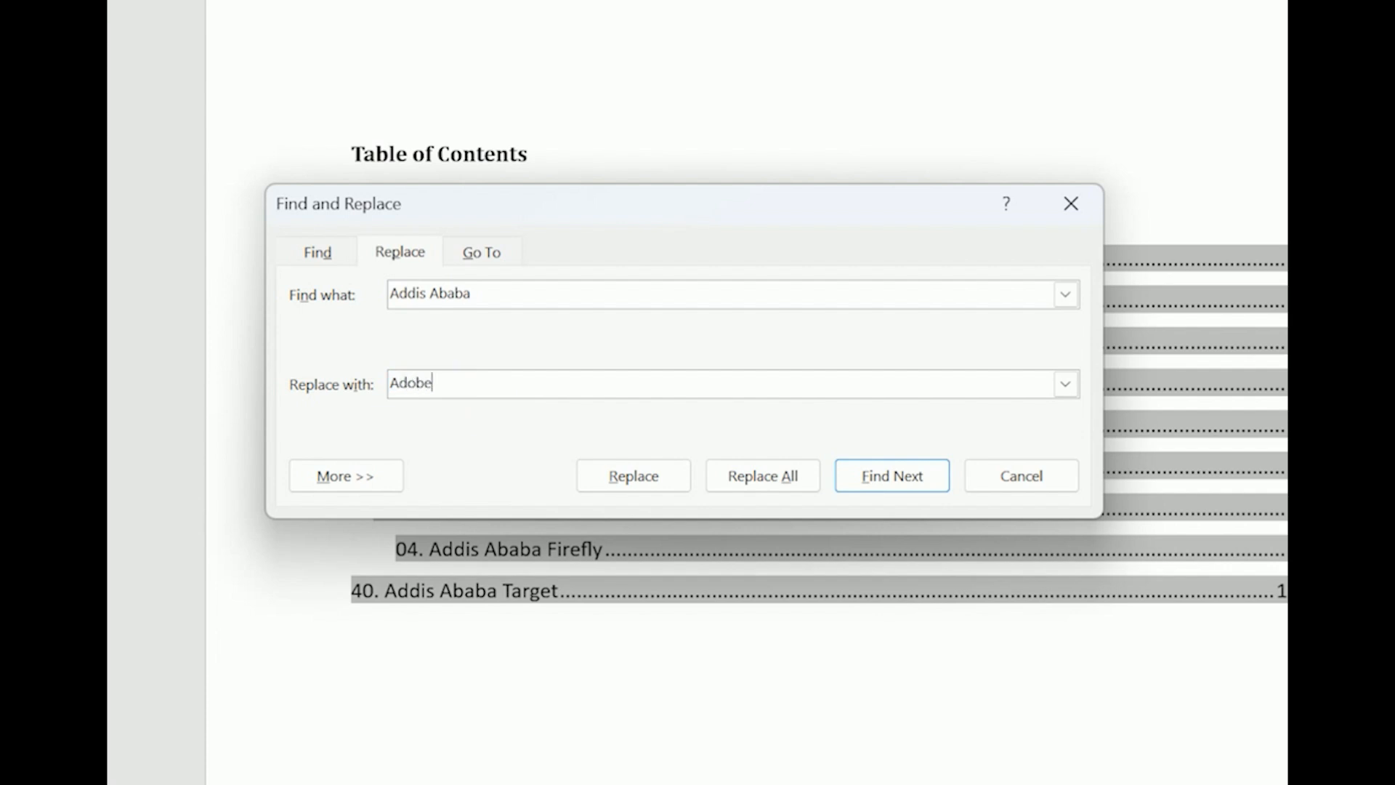
{"action": "left_click", "coordinate": [777, 473]}
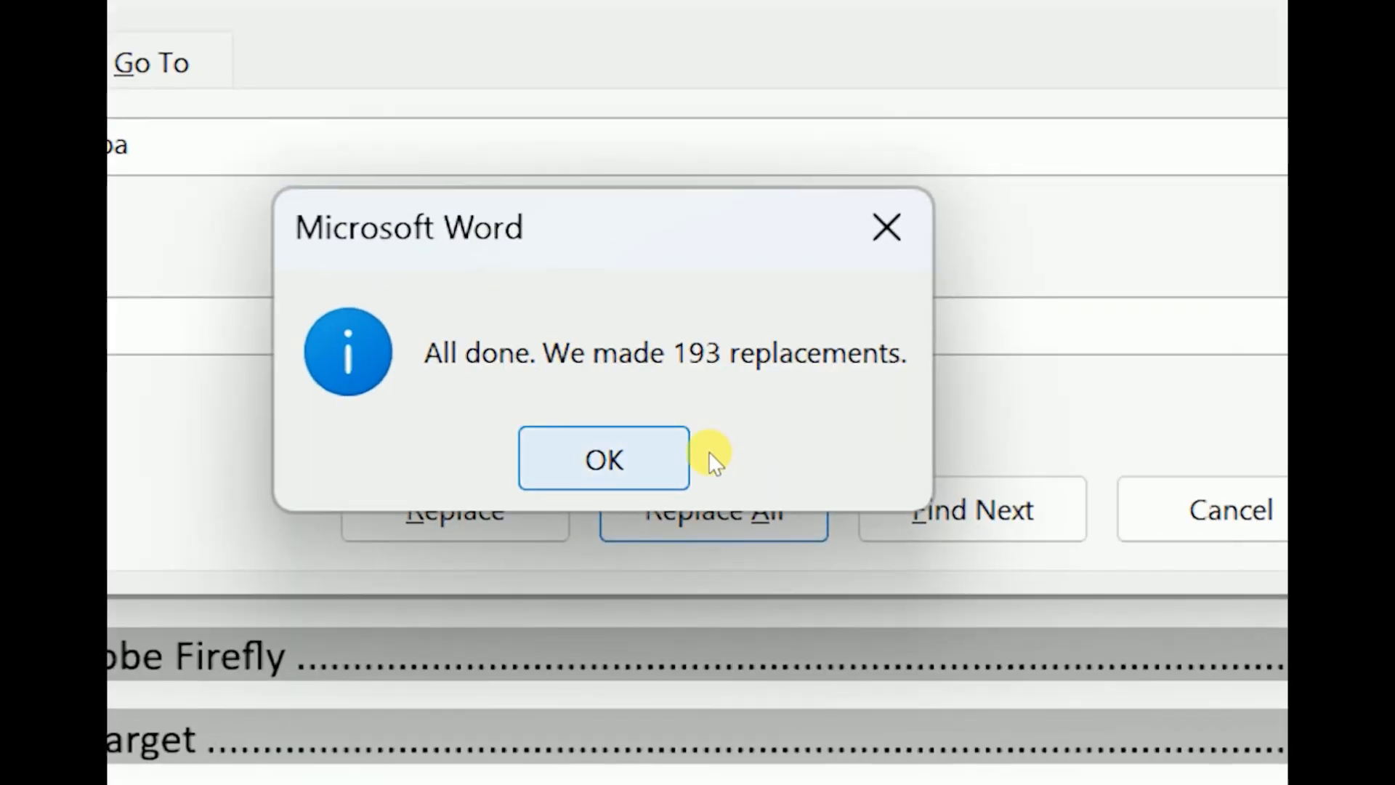
{"action": "key", "text": "Return"}
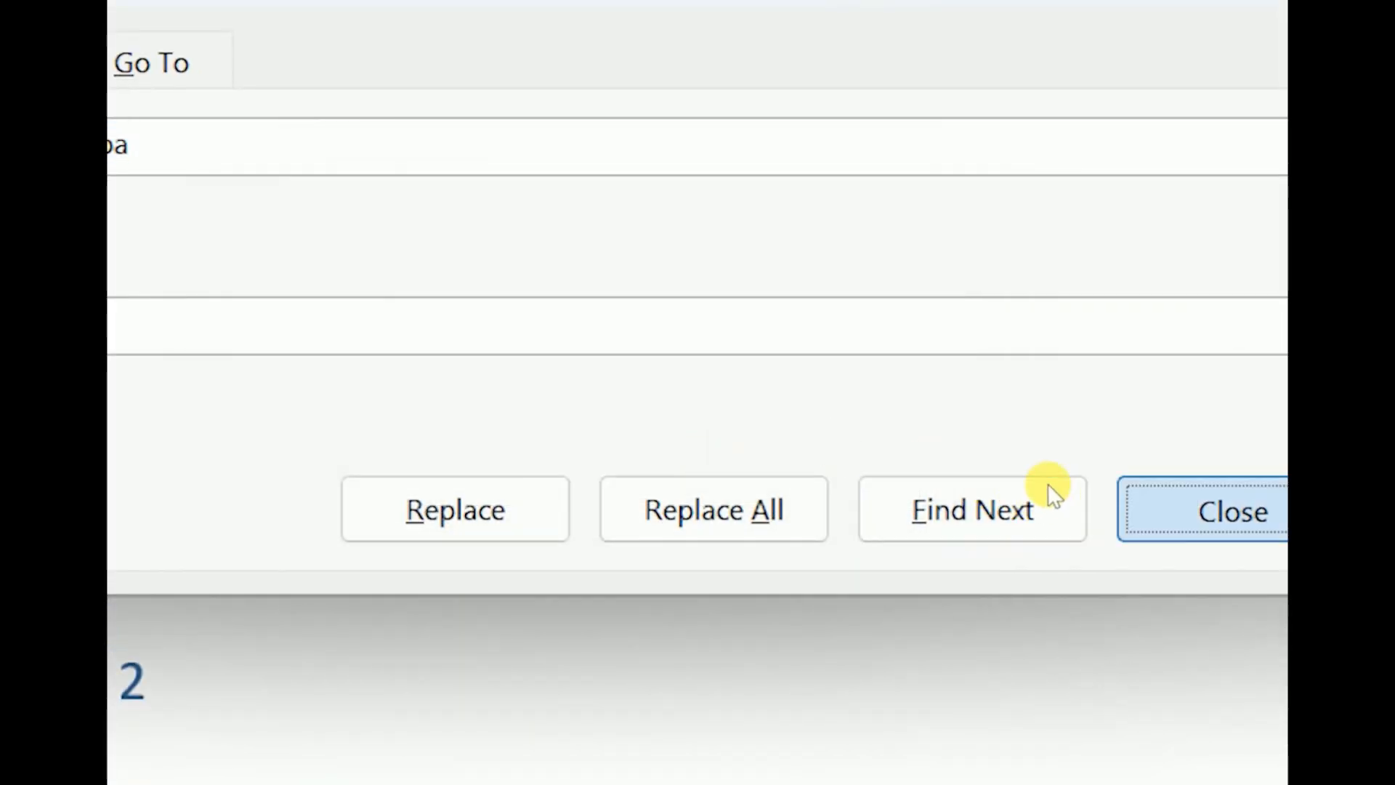
{"action": "left_click", "coordinate": [1227, 511]}
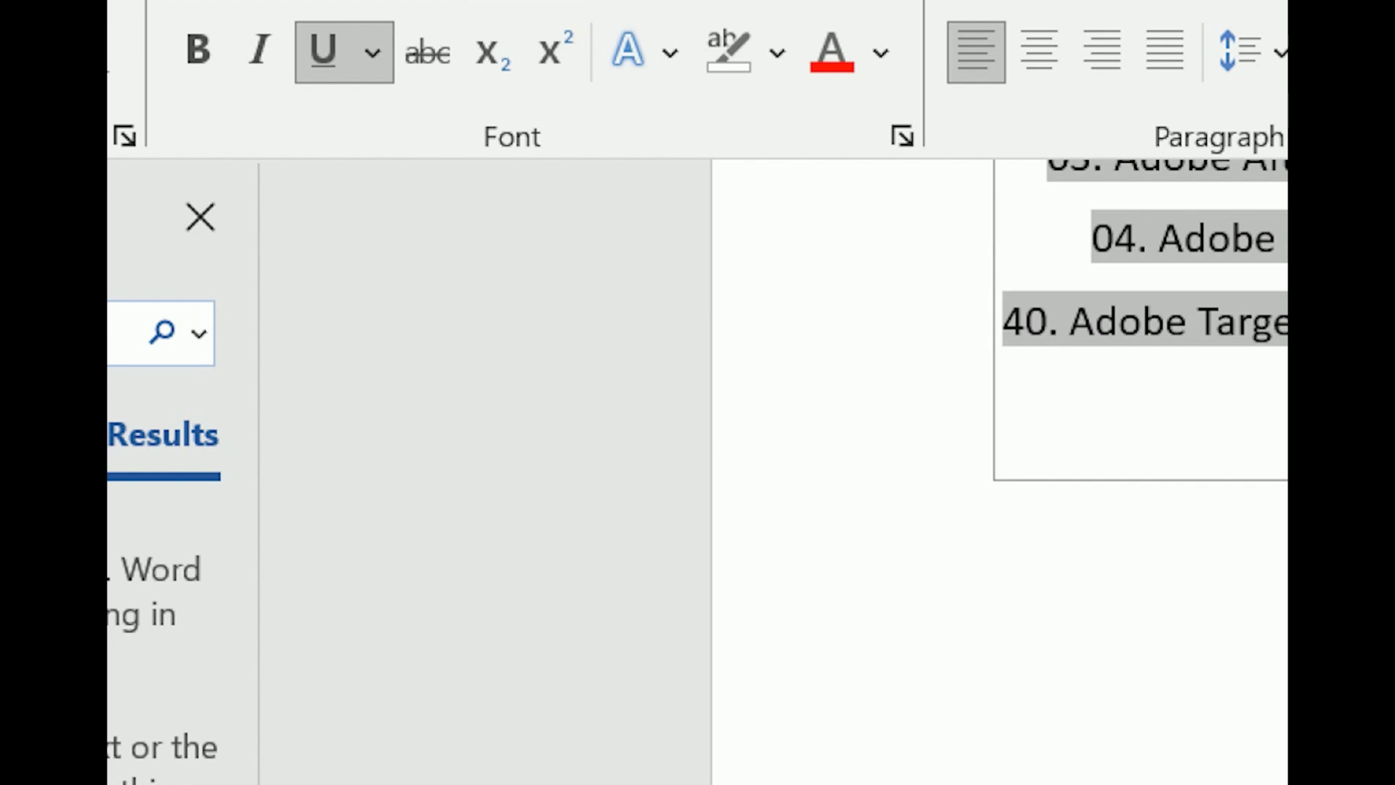
- Search the document for "Adobe" and check the highlighted matches in the overview section and the table of contents
{"action": "type", "text": "^"}
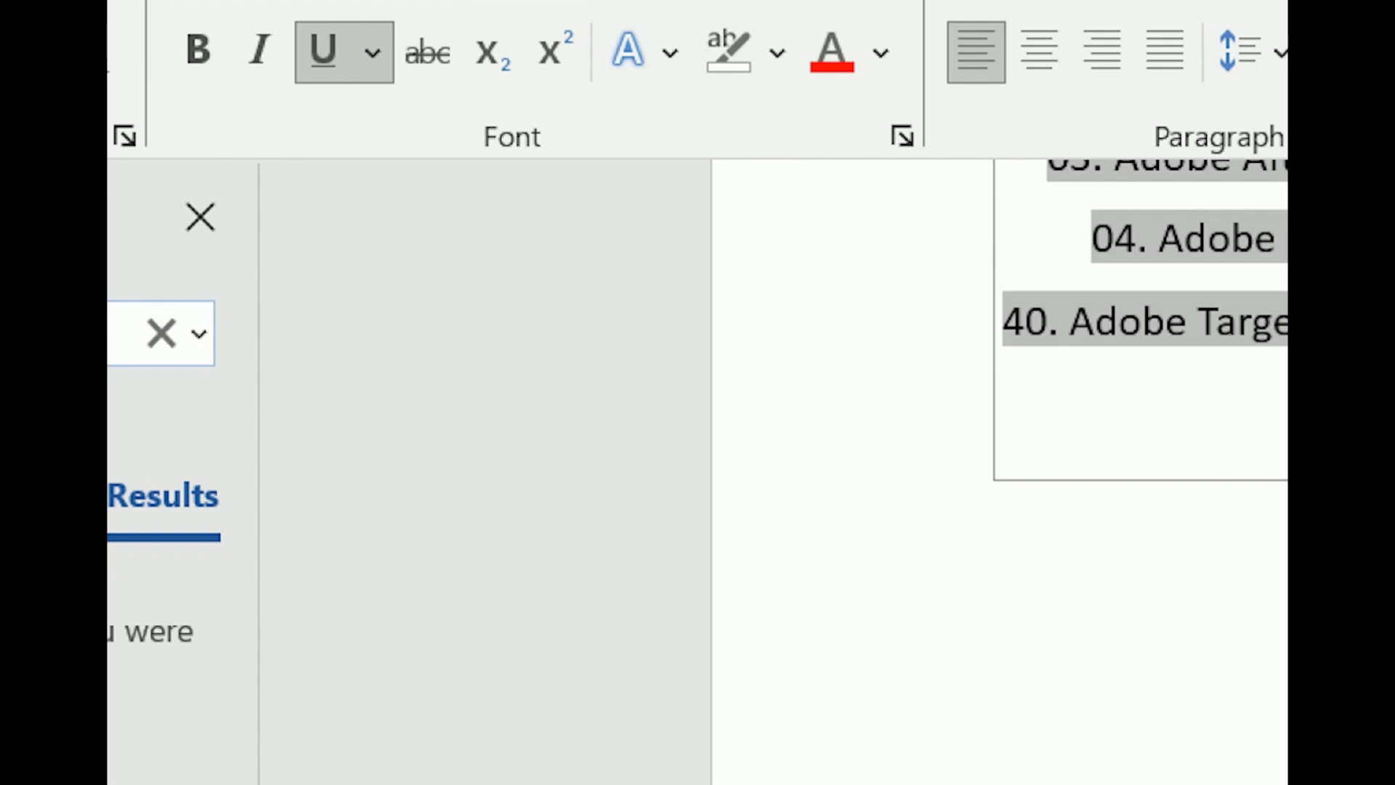
{"action": "type", "text": "#"}
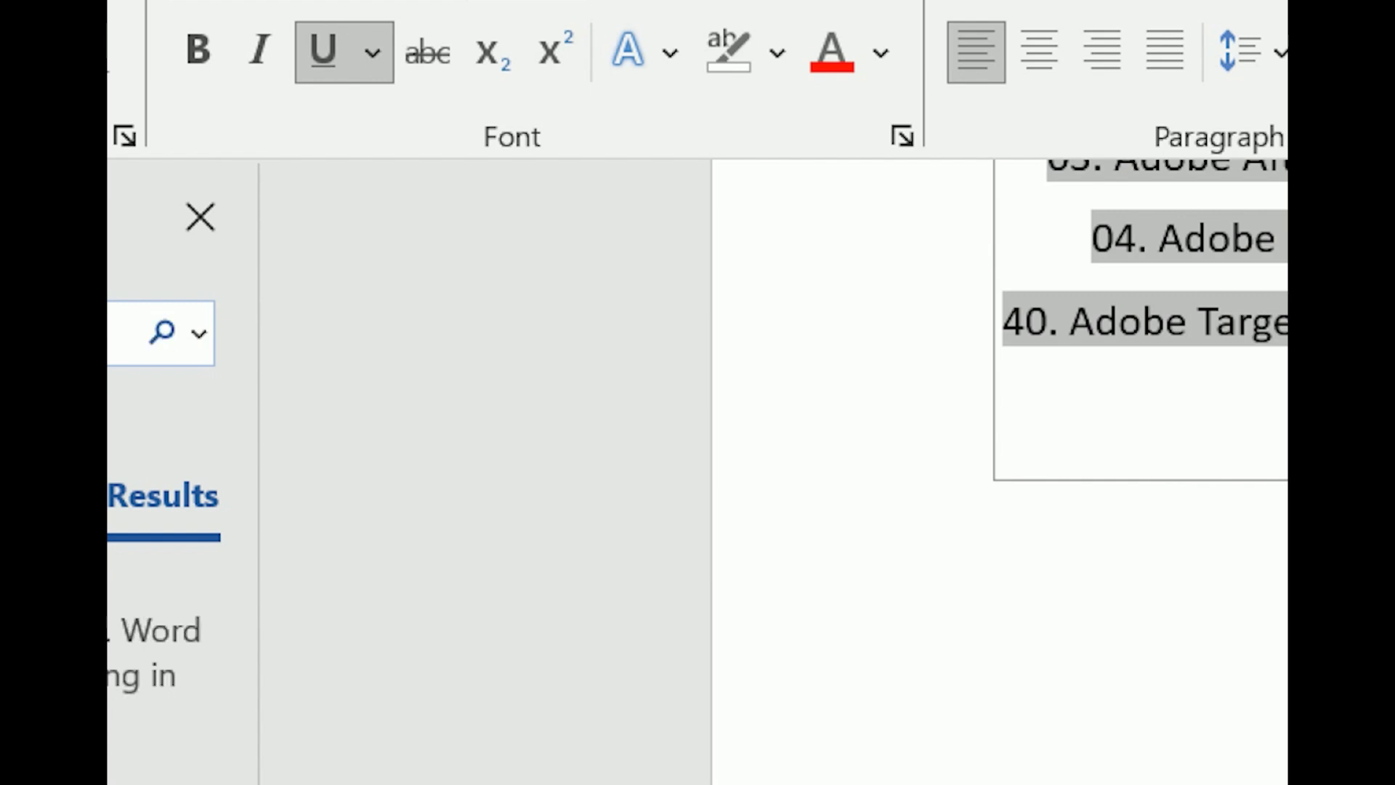
{"action": "key", "text": "Return"}
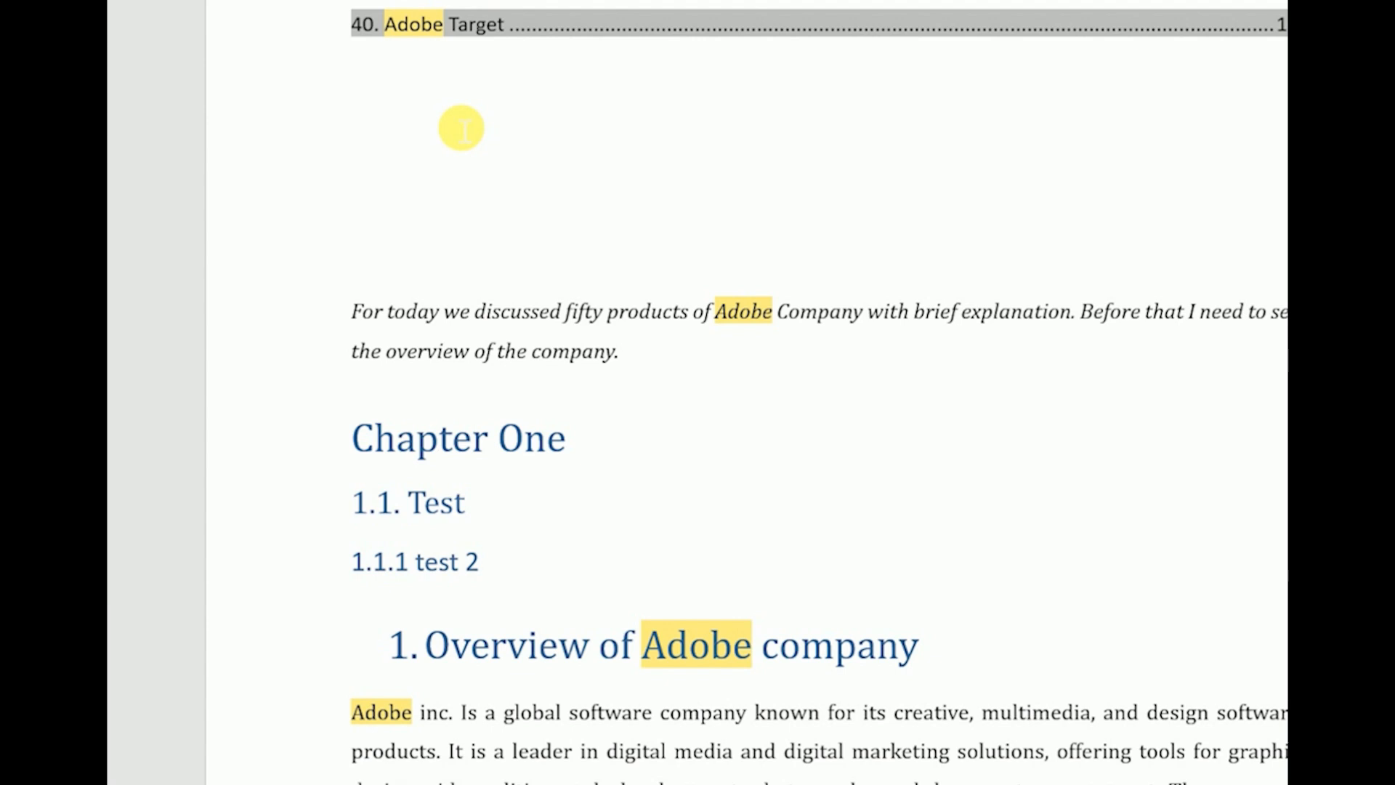
{"action": "scroll", "coordinate": [462, 128], "scroll_direction": "up", "scroll_amount": 8}
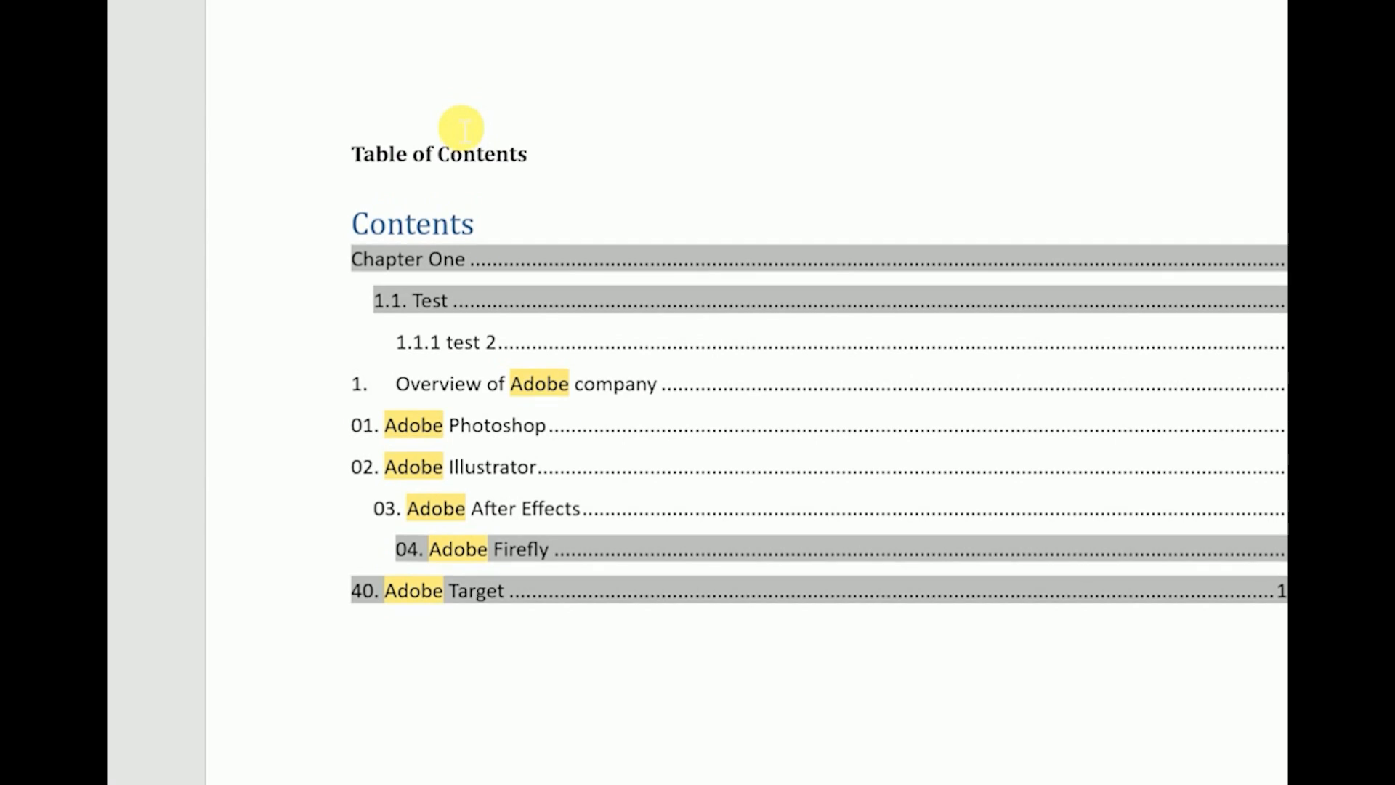